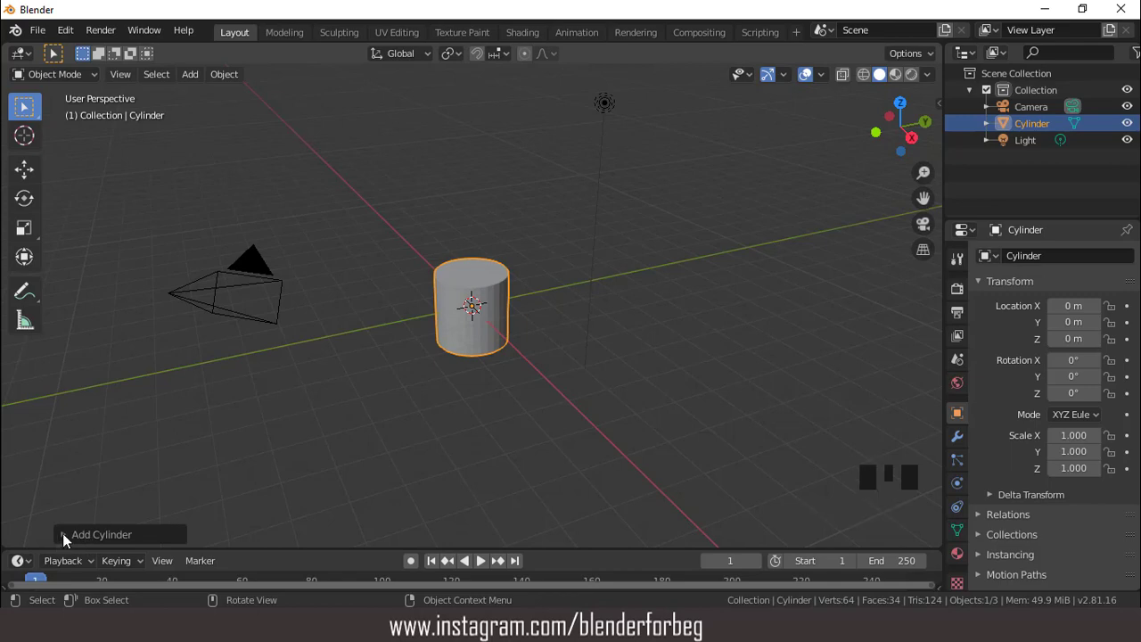
Set the new cylinder's vertex count to 12.
left_click(62, 533)
double_click(219, 333)
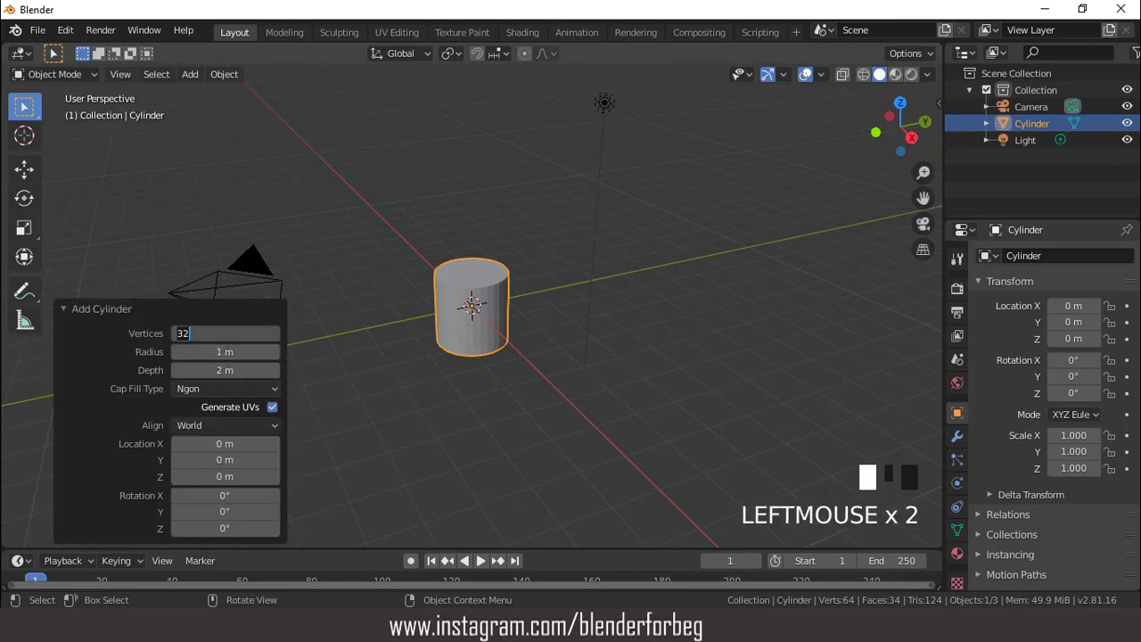
type("12")
key("Return")
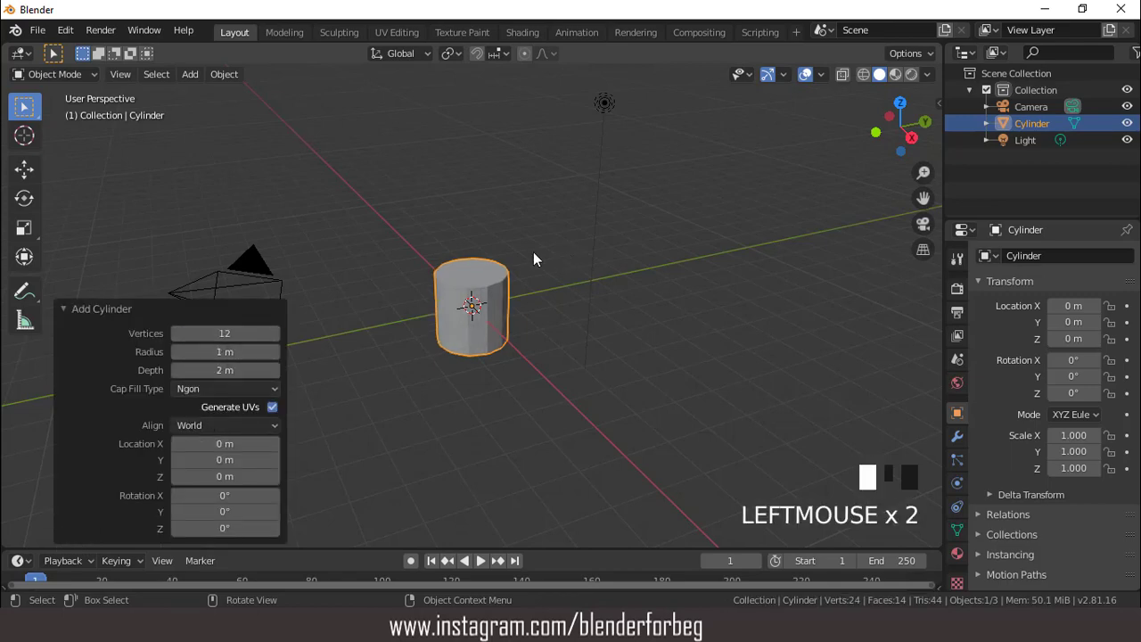
Flatten the cylinder by scaling it along the Z axis to about 0.396.
key("KP_1")
scroll(519, 259, "up", 3)
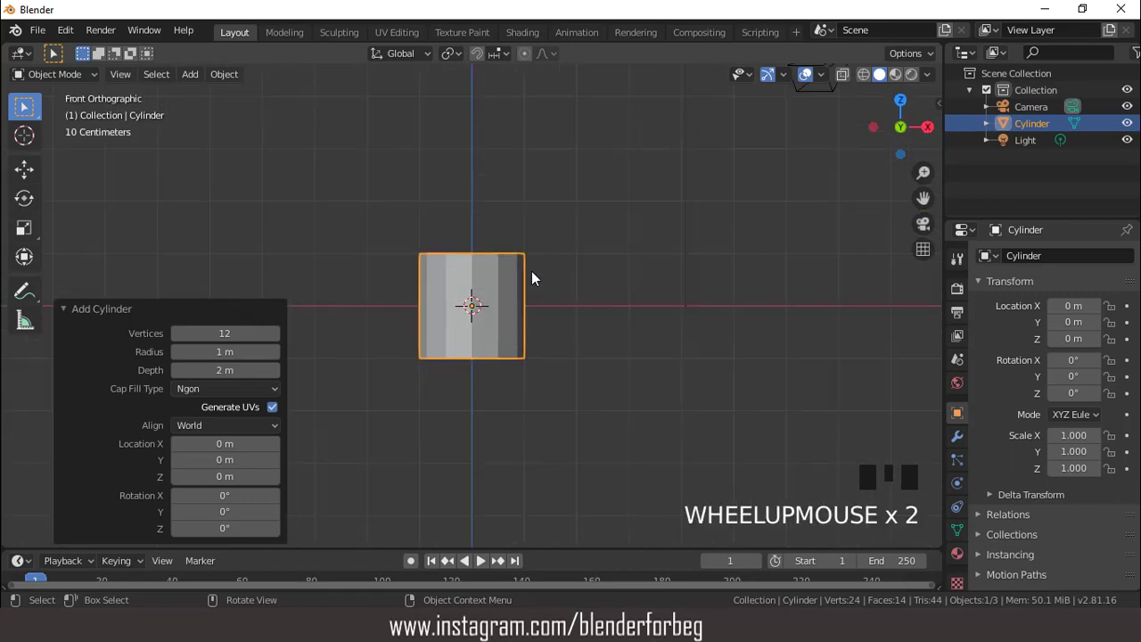
key("s")
key("z")
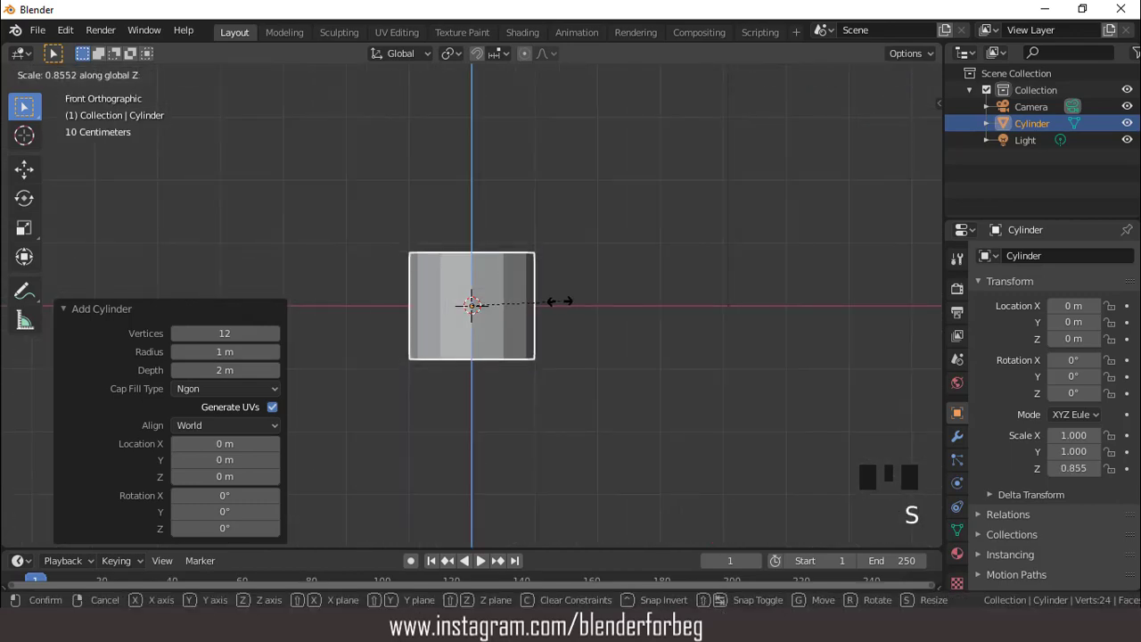
left_click(514, 298)
In Edit Mode, inset the cylinder's top face by about 0.3 m.
key("Tab")
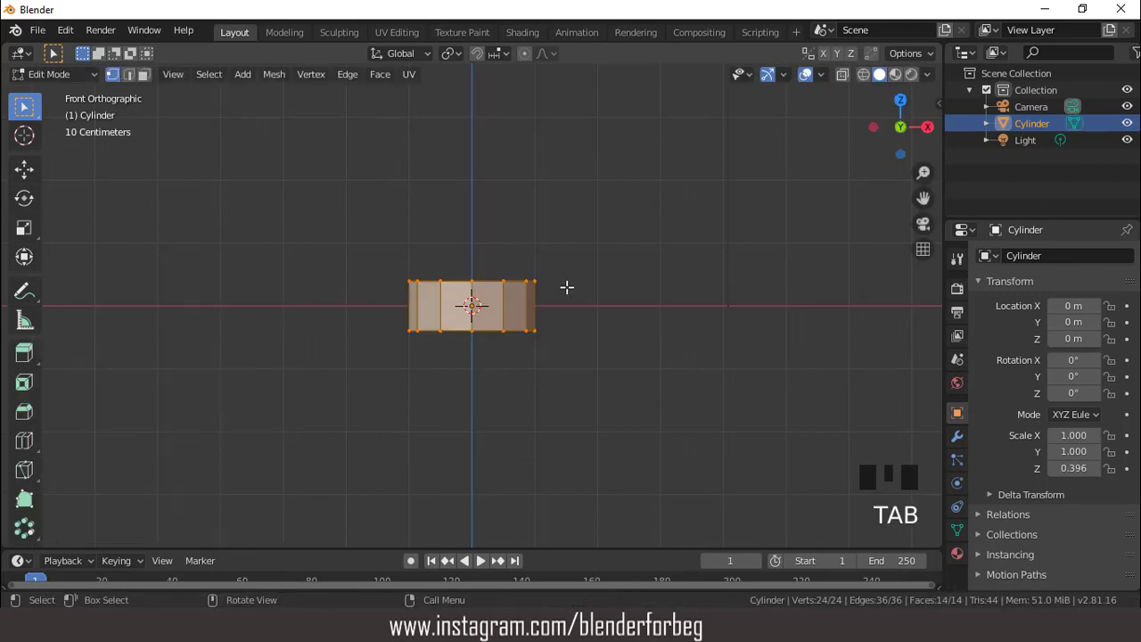
scroll(567, 287, "up", 2)
middle_click_drag(570, 273, 570, 309)
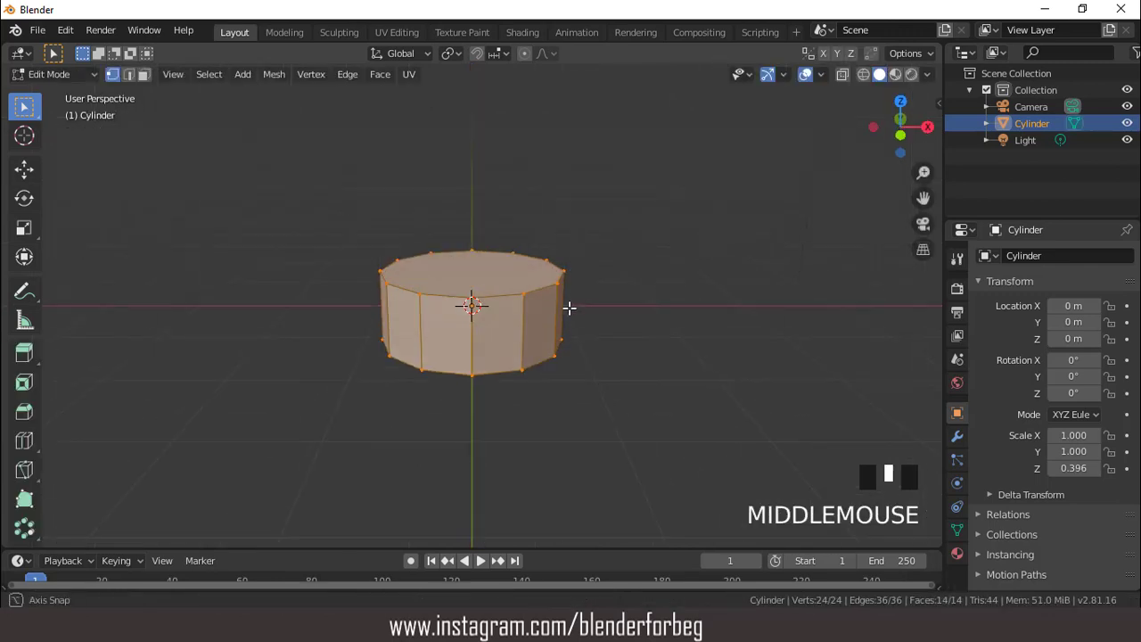
left_click(146, 77)
scroll(453, 209, "up", 2)
left_click(495, 268)
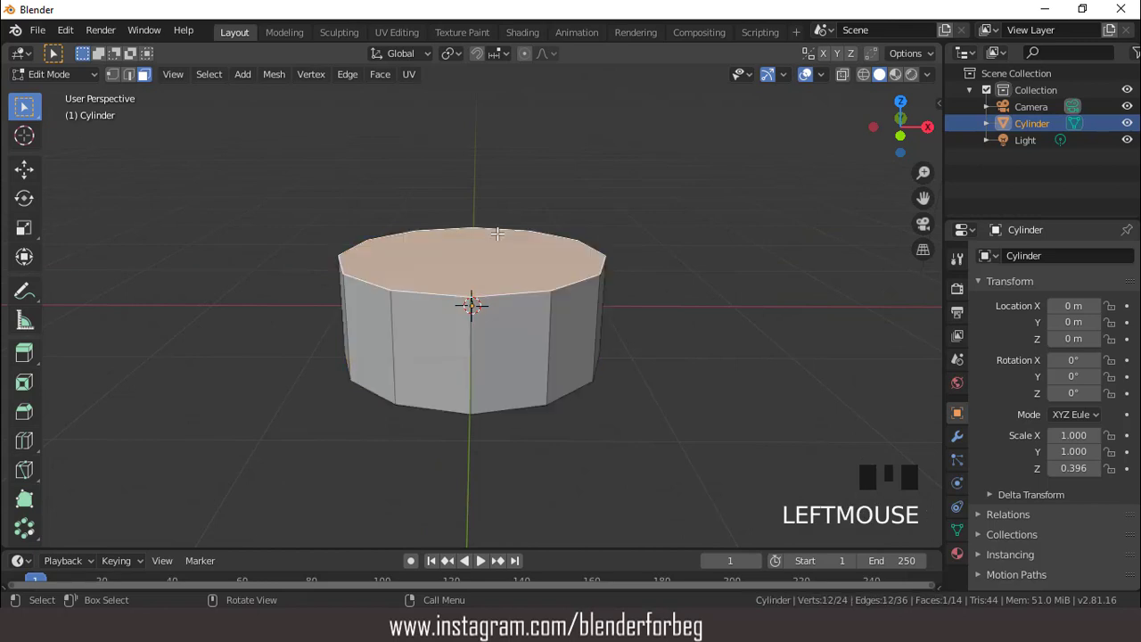
middle_click_drag(495, 268, 492, 298)
scroll(492, 298, "up", 2)
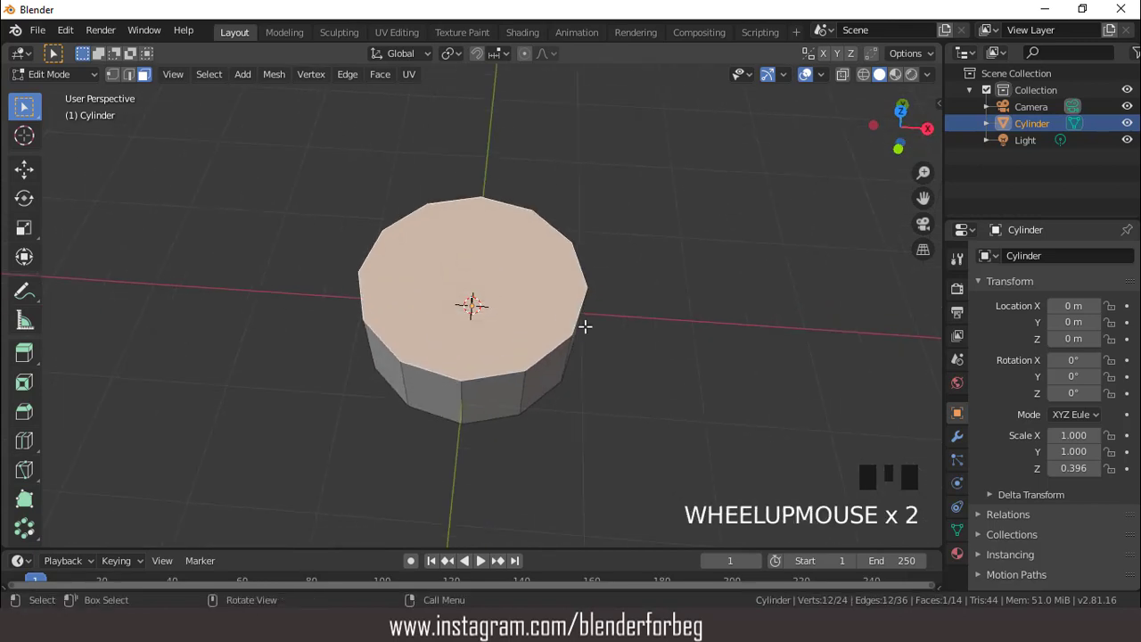
key("i")
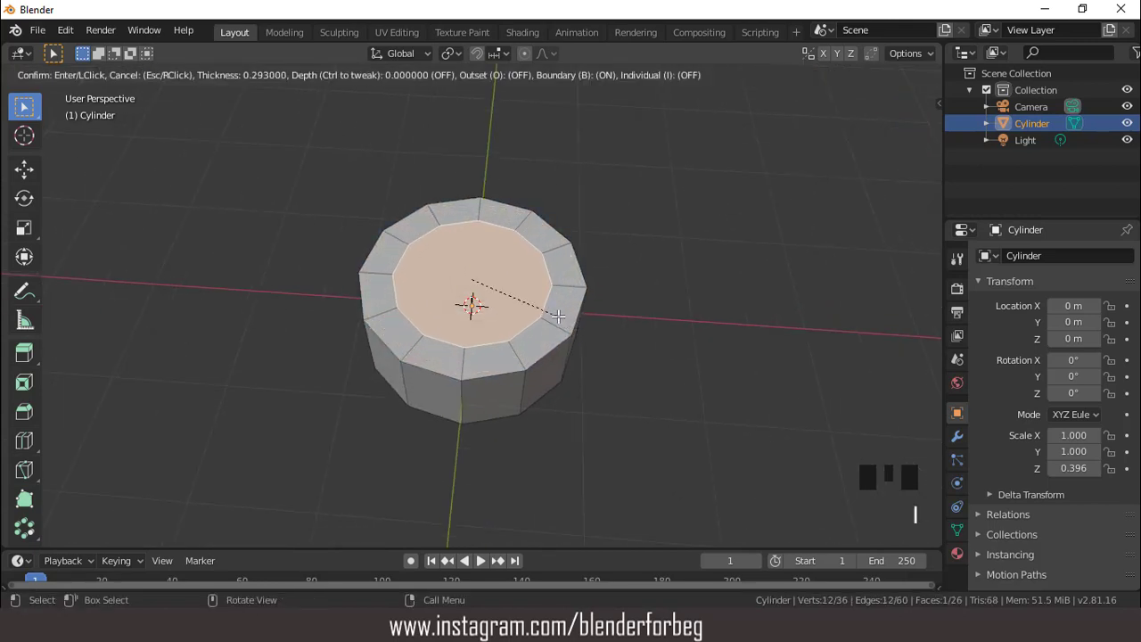
left_click(557, 315)
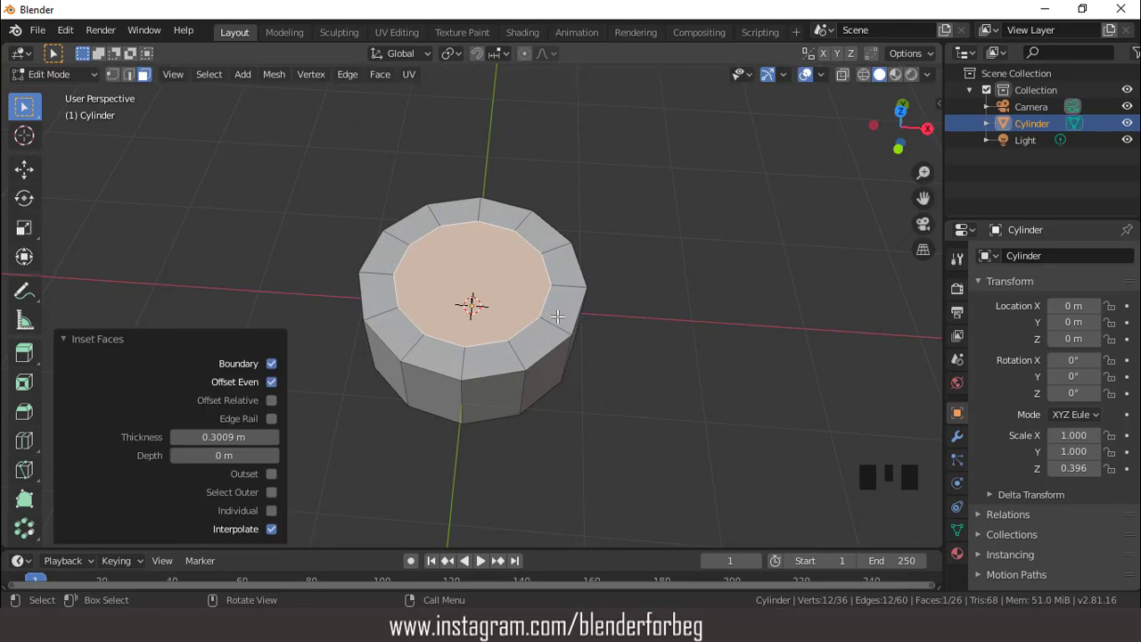
Extrude the inset top face straight up by about 3.59 m to form a tall shaft.
key("KP_1")
scroll(506, 303, "down", 4)
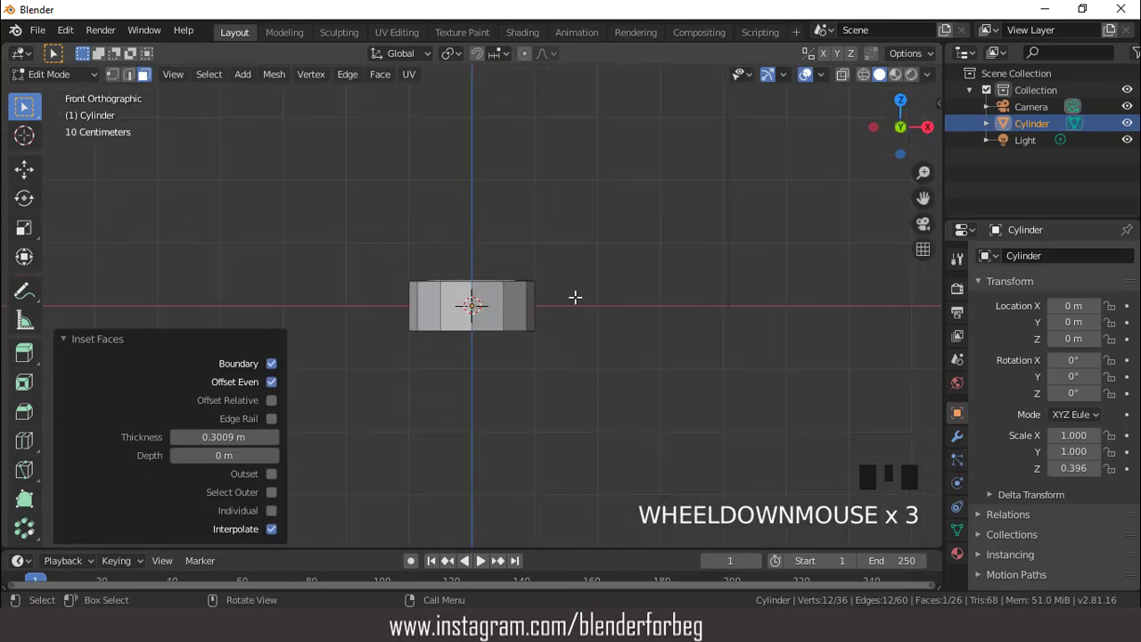
key("e")
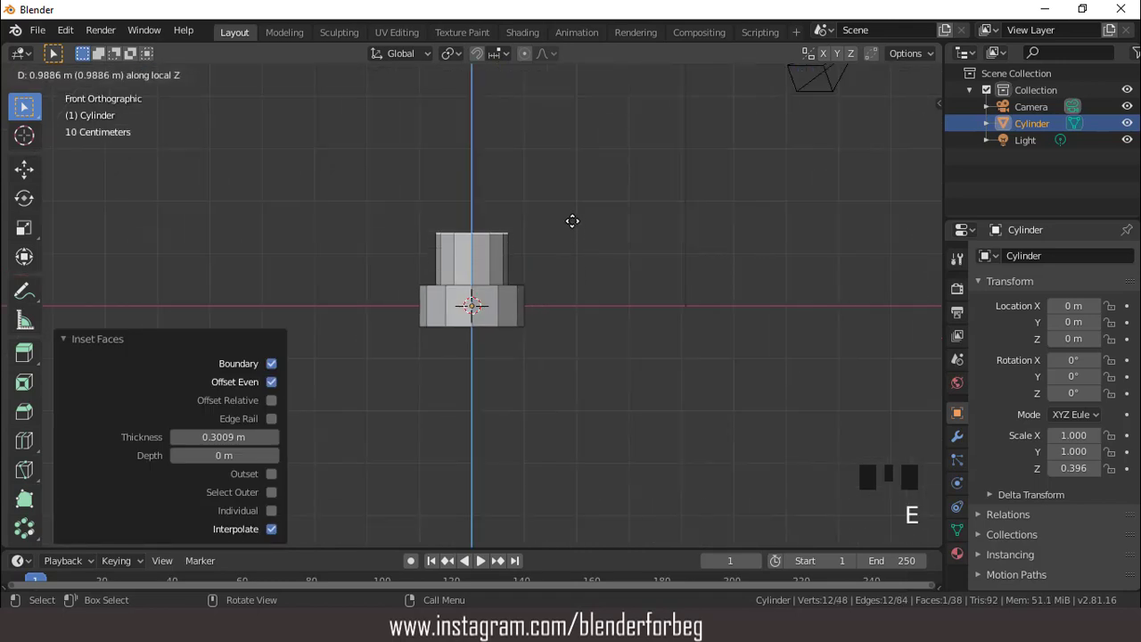
left_click(579, 109)
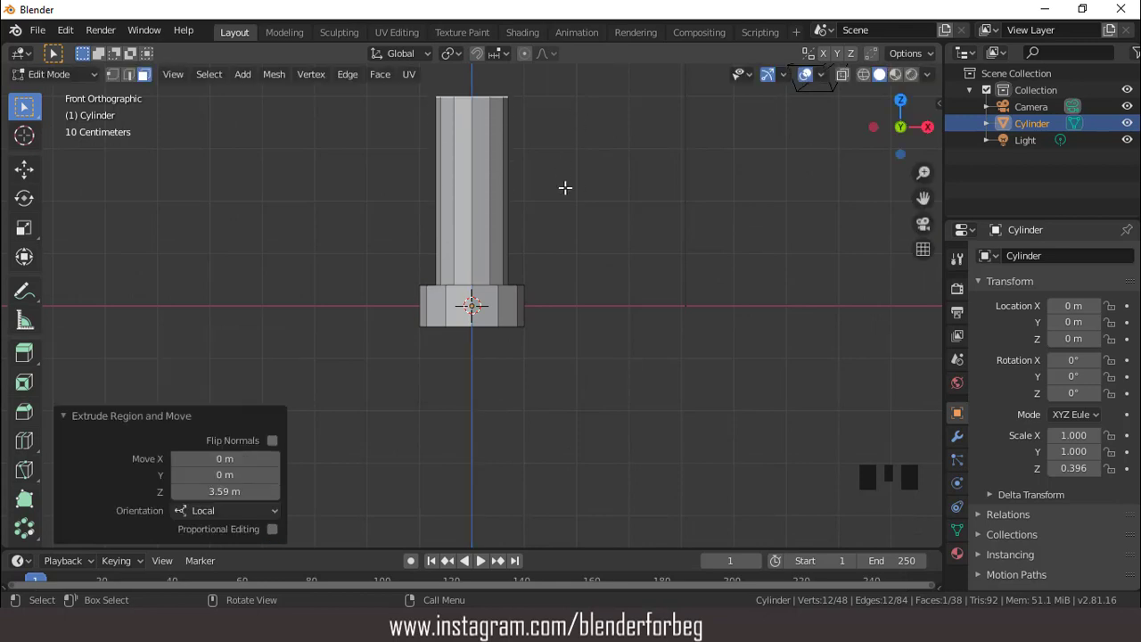
Taper the shaft by scaling its top face down to about 0.65.
scroll(601, 238, "down", 2)
key("s")
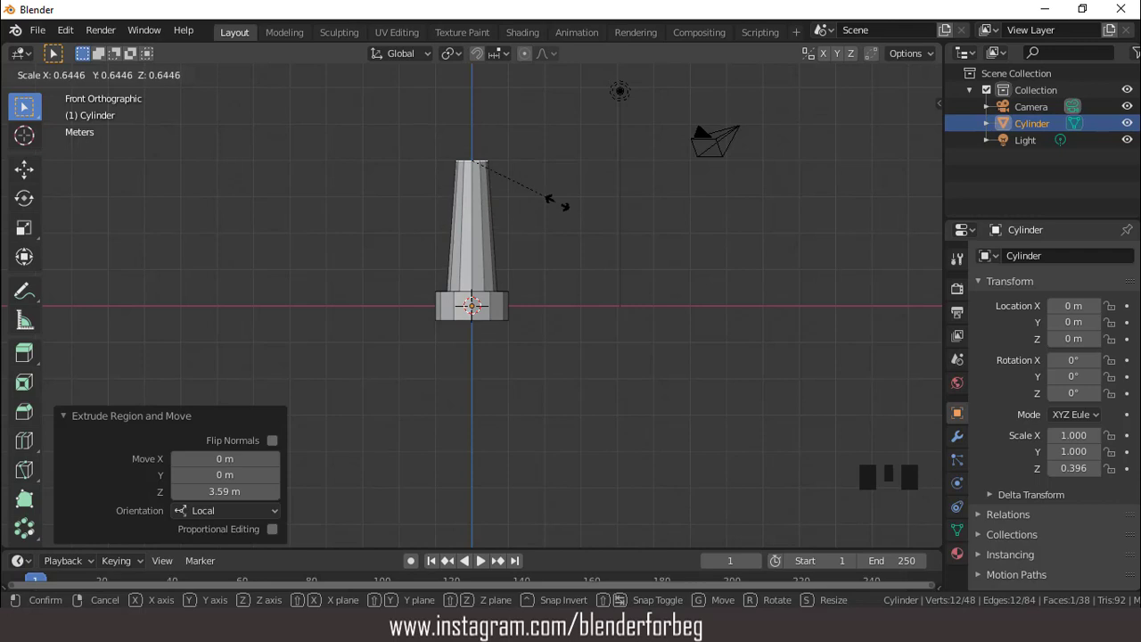
left_click(555, 205)
Bevel the outer upper edge loop of the base with a width of about 0.143 m and 2 segments.
scroll(545, 261, "up", 2)
middle_click_drag(545, 261, 579, 295)
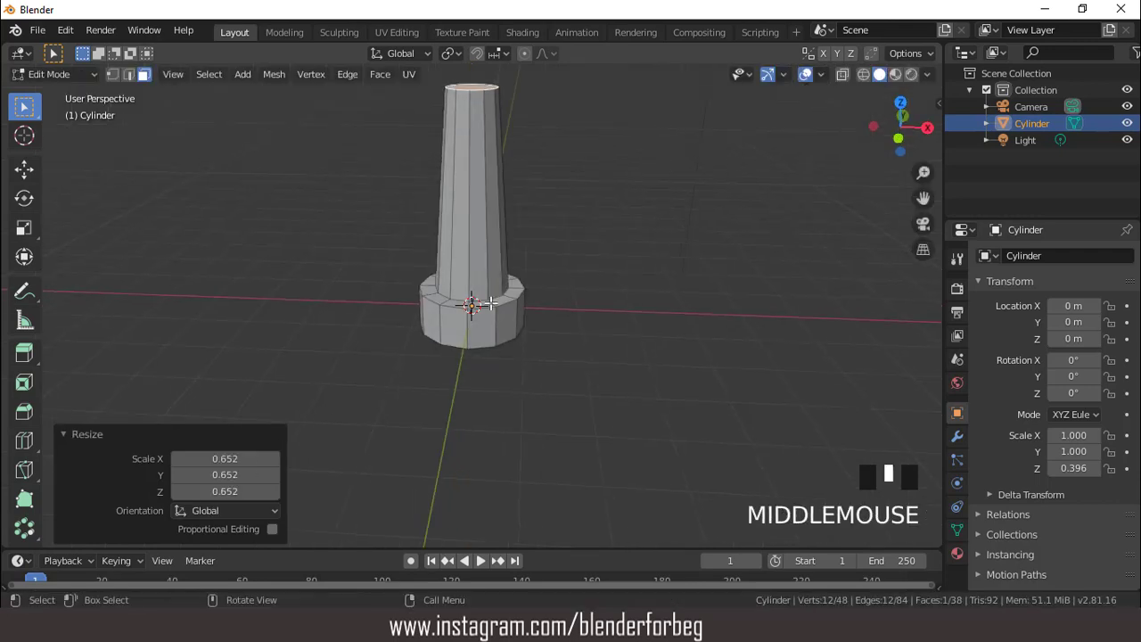
scroll(580, 294, "up", 2)
left_click(129, 74)
scroll(411, 295, "up", 2)
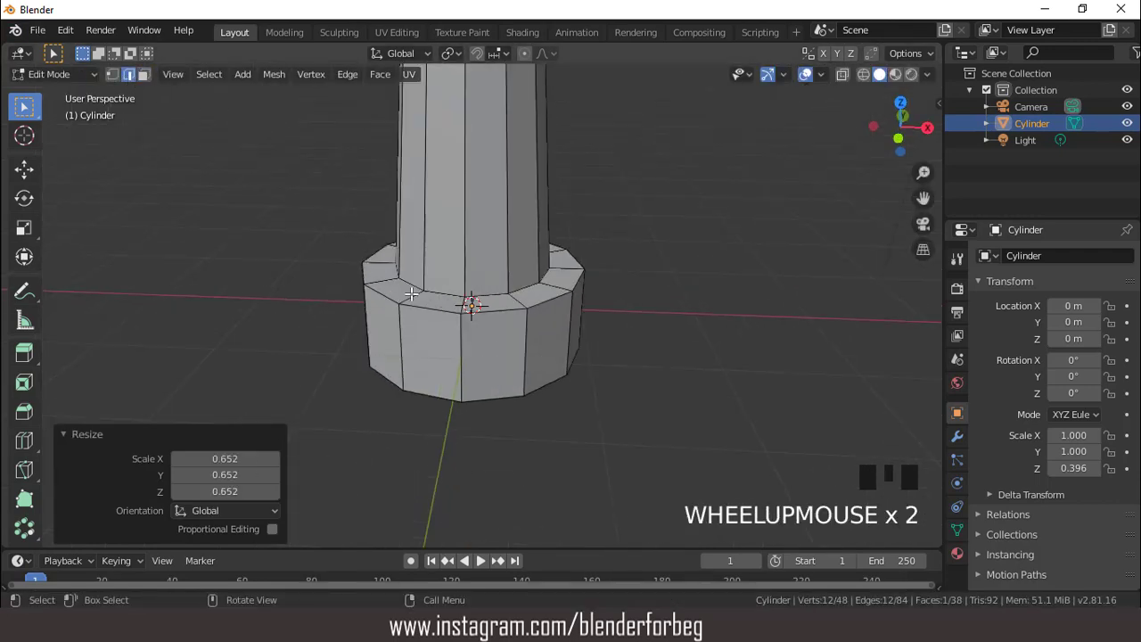
double_click(391, 299)
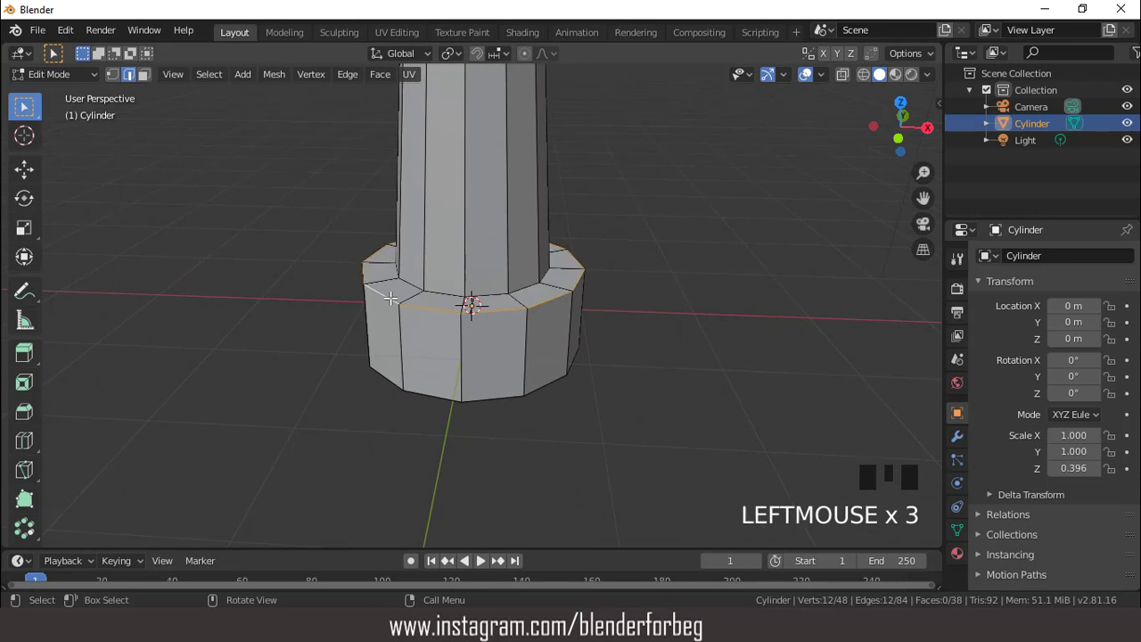
key("ctrl+b")
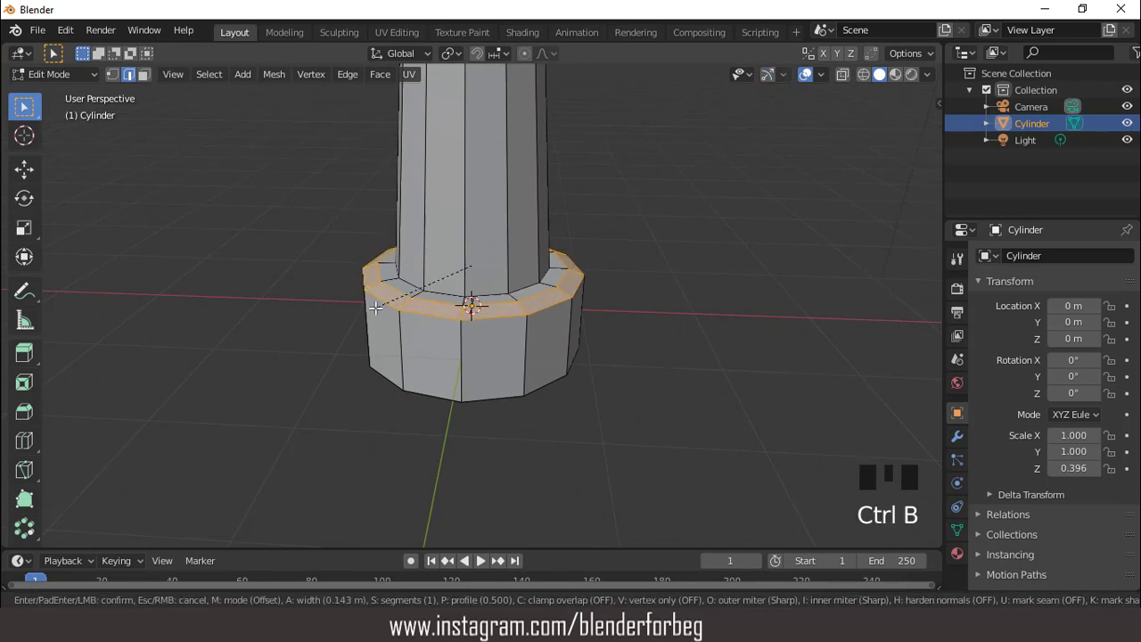
left_click(375, 307)
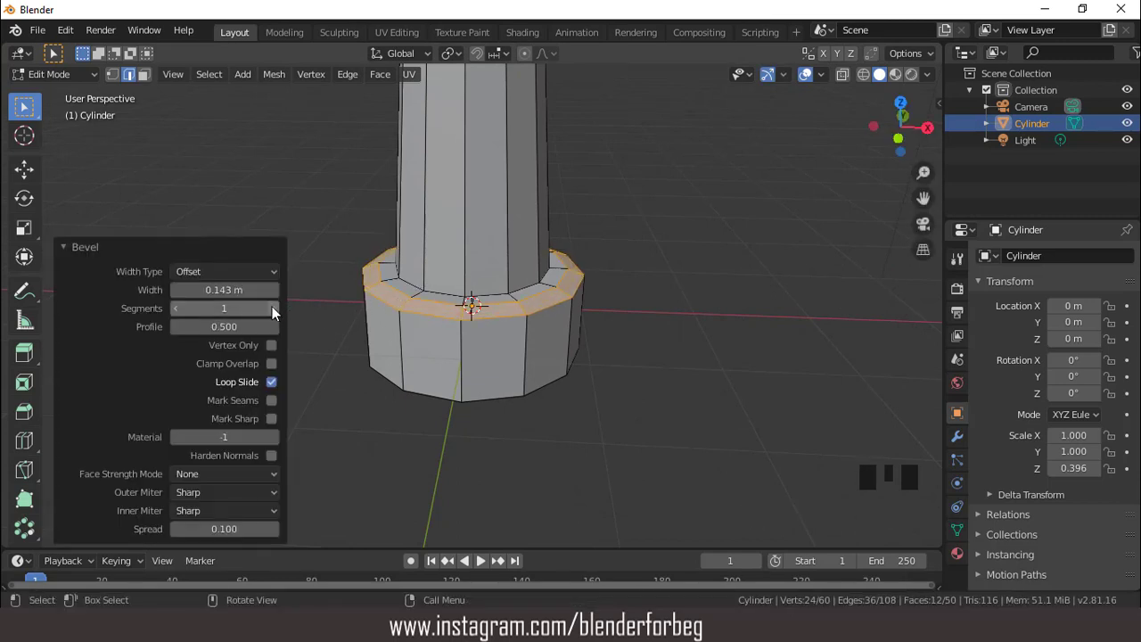
left_click(272, 306)
Extrude the shaft's top face in place and scale the new face outward to about 1.125.
scroll(584, 258, "down", 2)
scroll(585, 259, "down", 3)
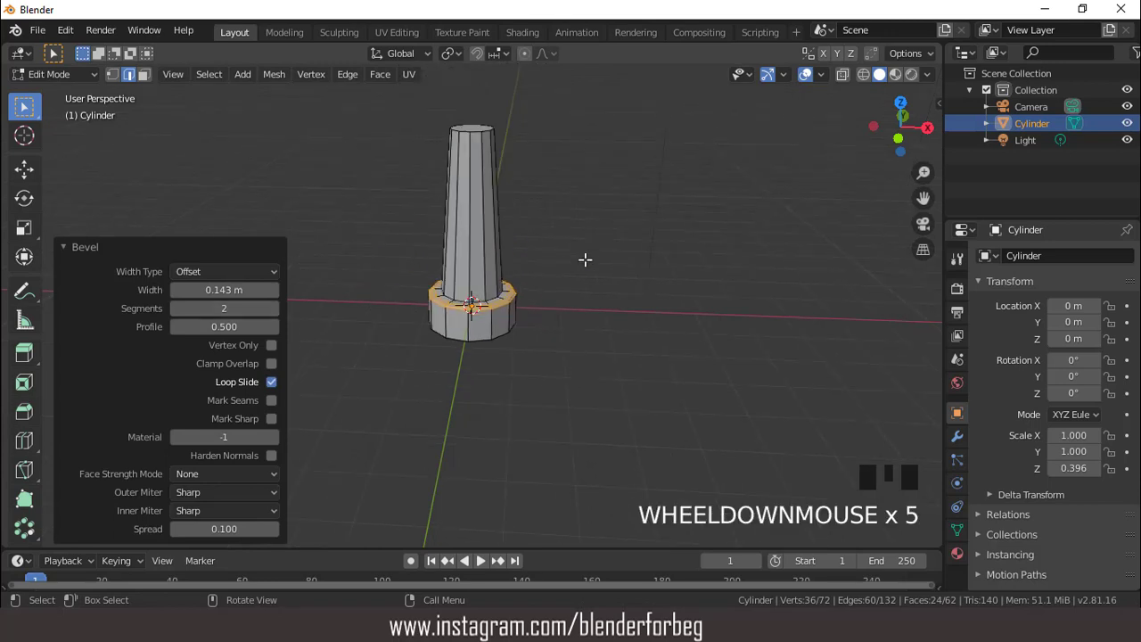
left_click(144, 73)
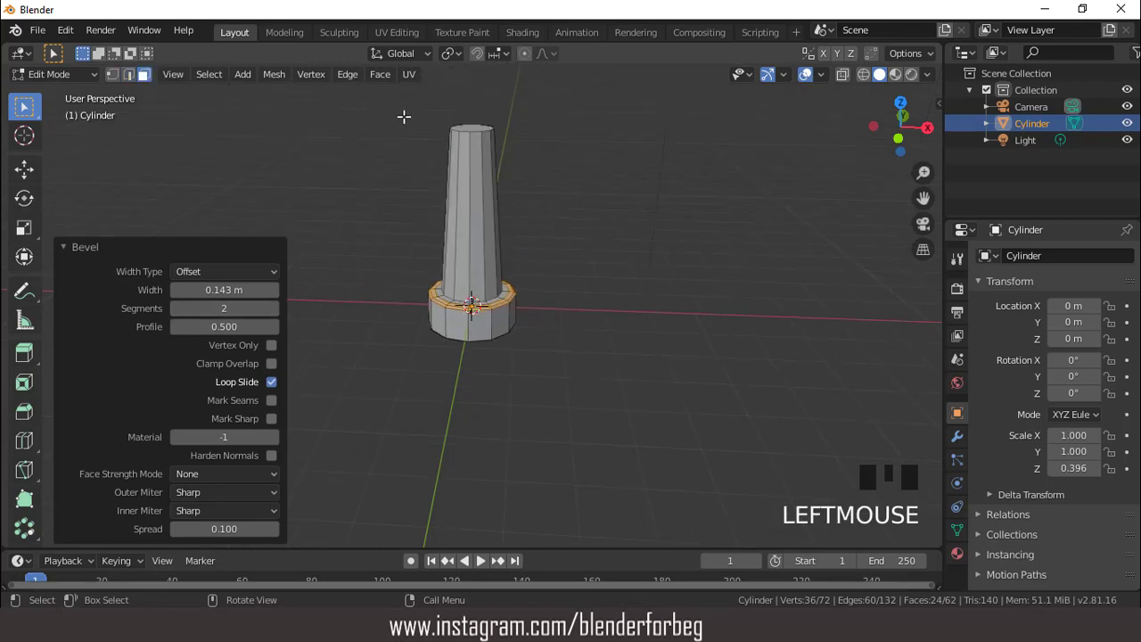
scroll(523, 148, "up", 1)
scroll(523, 148, "down", 2)
middle_click_drag(523, 148, 495, 219)
scroll(492, 215, "up", 2)
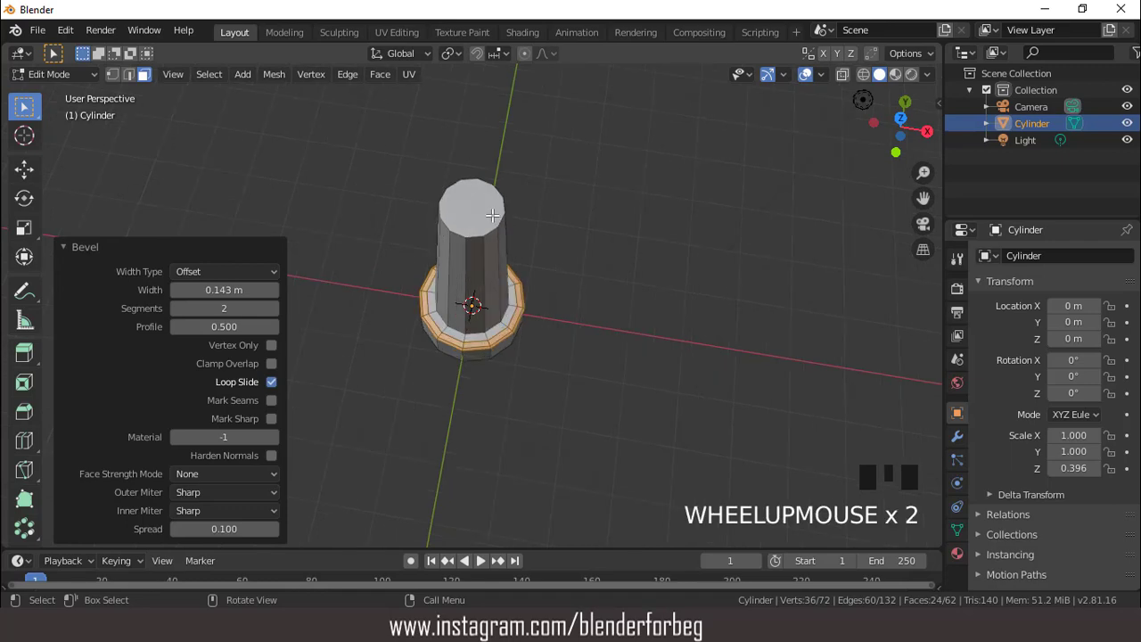
left_click(482, 201)
scroll(482, 200, "down", 2)
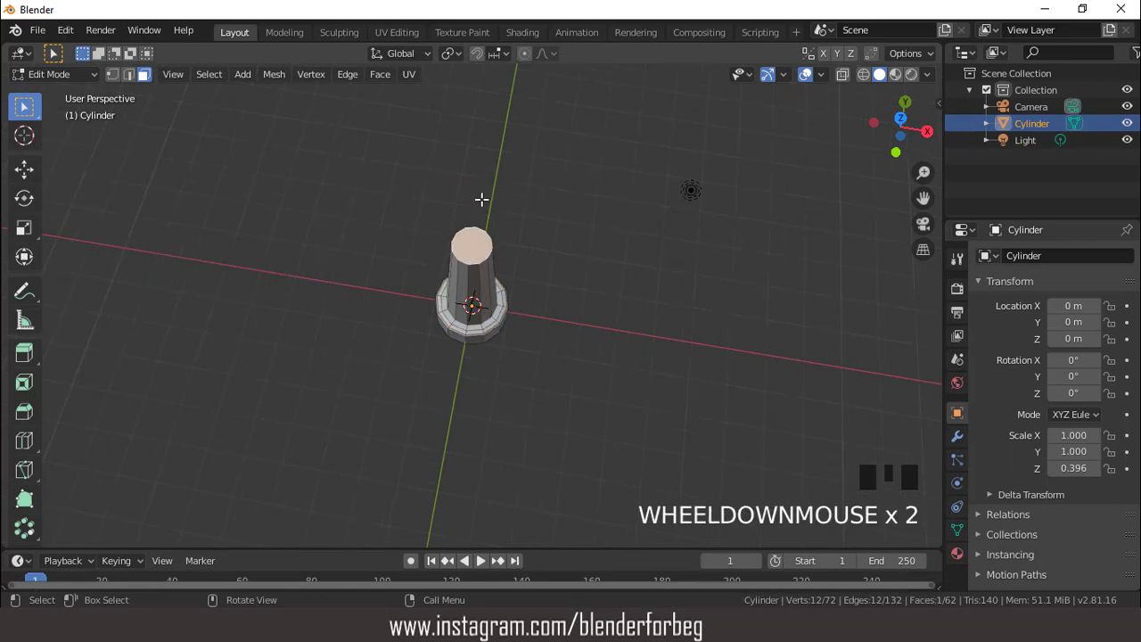
scroll(481, 200, "up", 3)
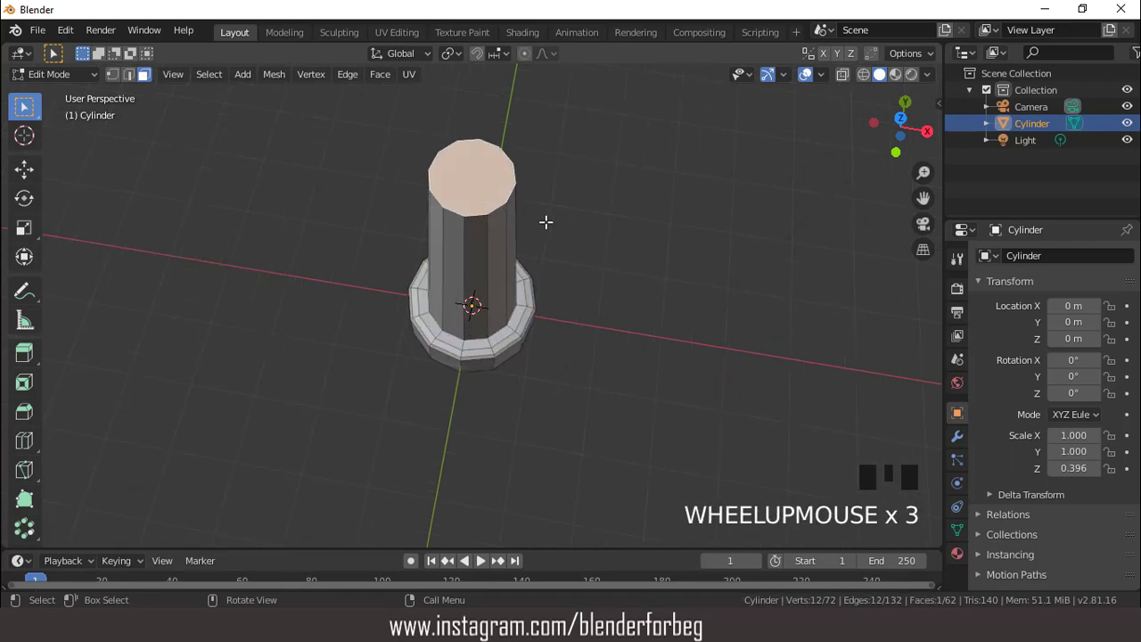
key("e")
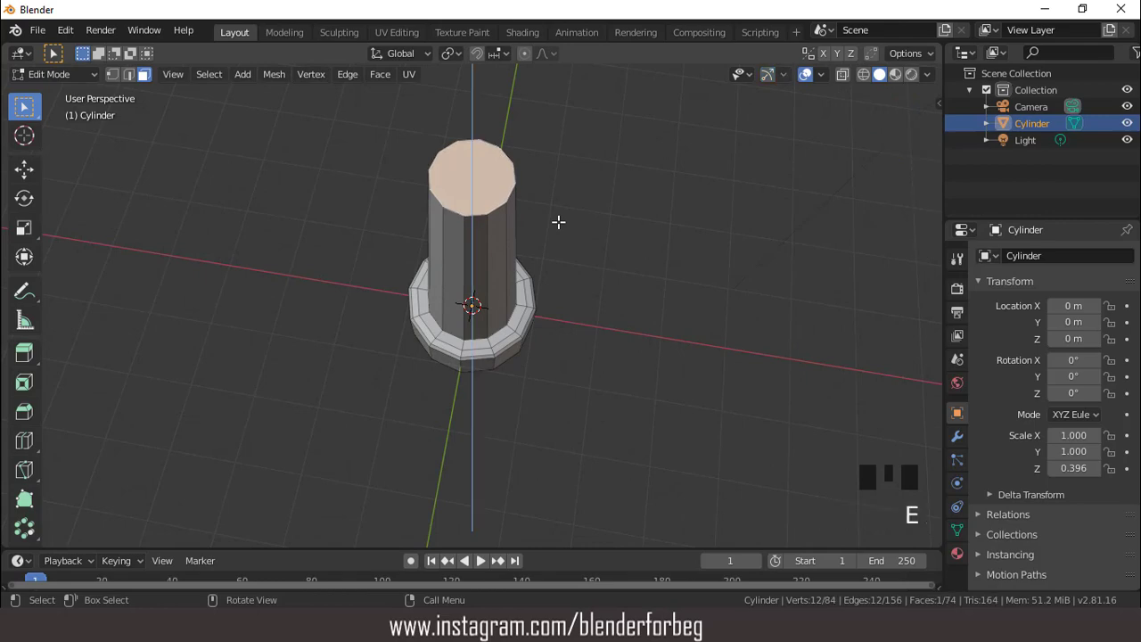
key("s")
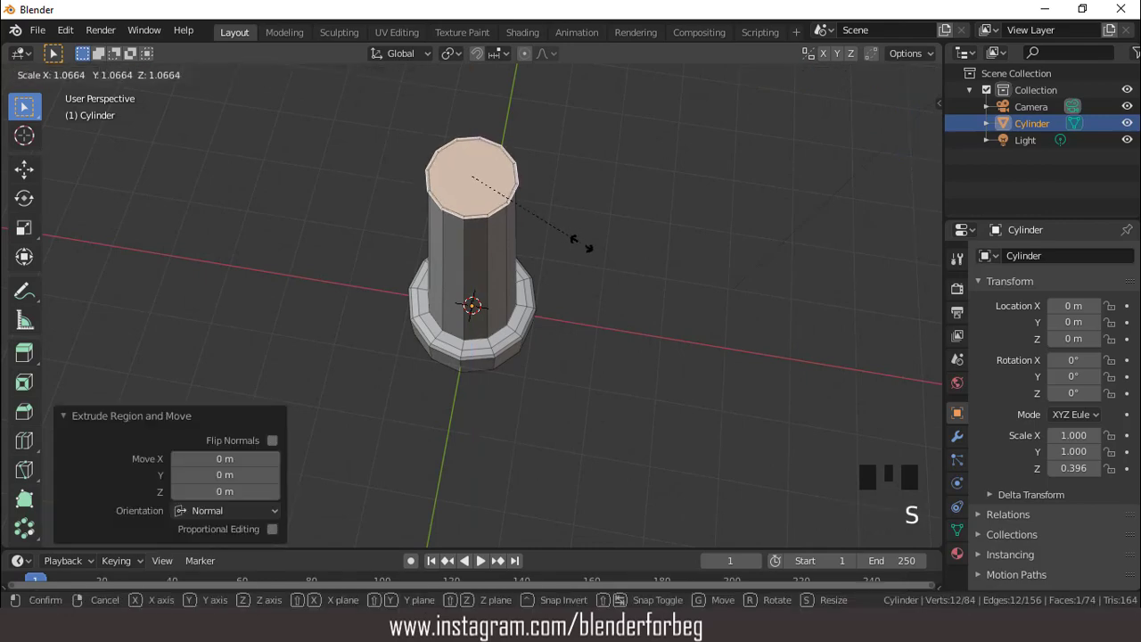
left_click(587, 245)
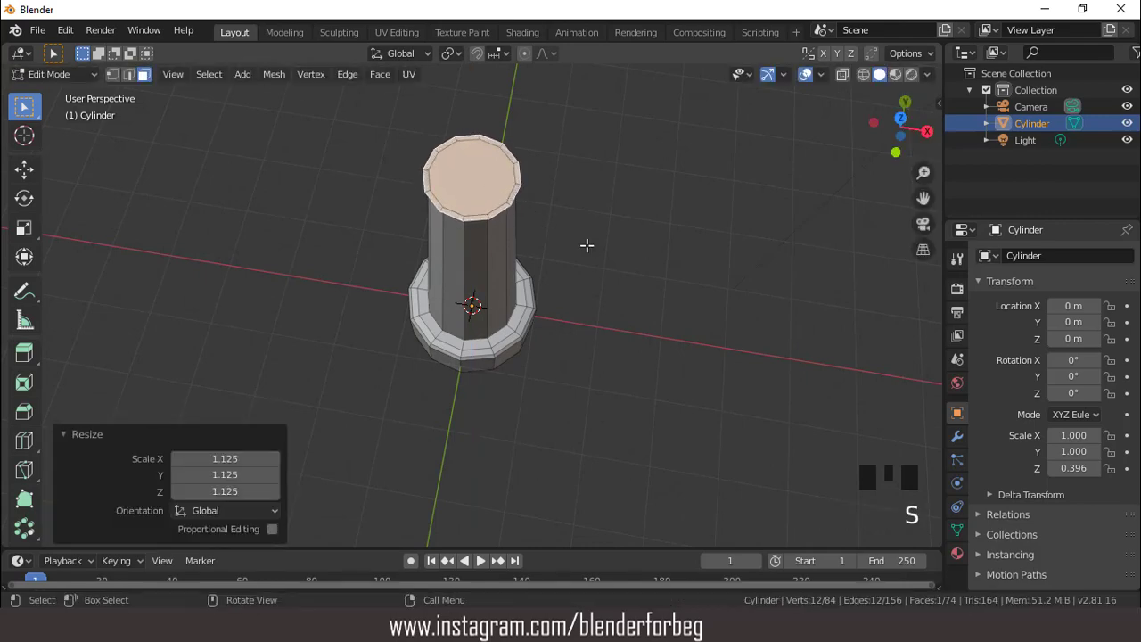
Extrude the widened top face upward by about 0.07 m to form a thin rim.
middle_click_drag(586, 235, 594, 184)
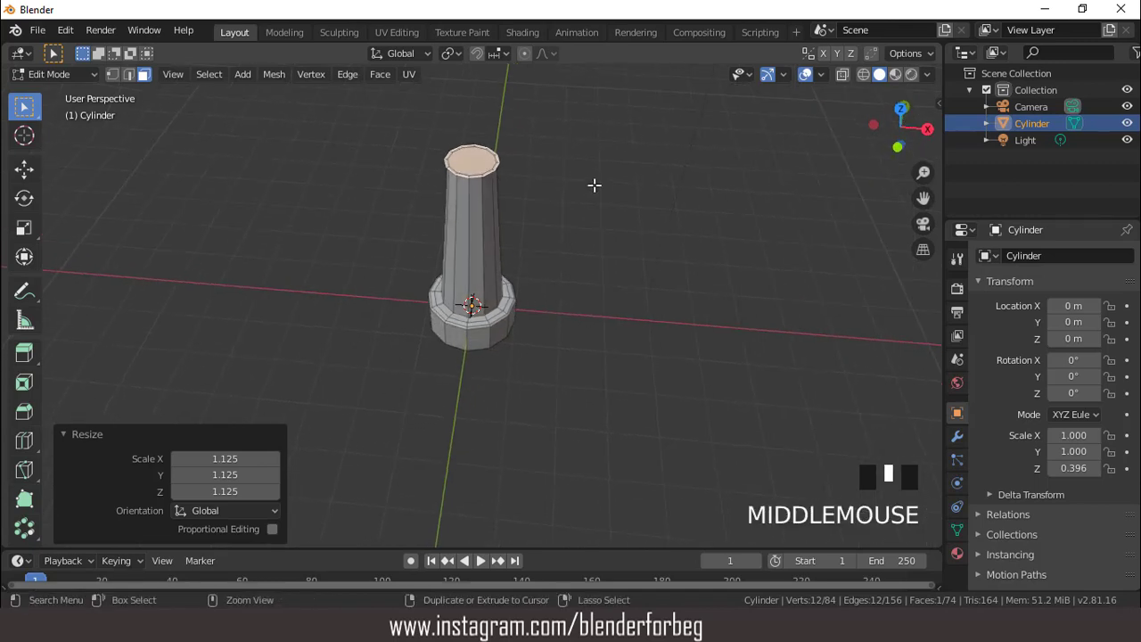
key("ctrl+KP_8")
key("ctrl+KP_8")
key("ctrl+KP_8")
key("ctrl+KP_8")
key("ctrl+KP_8")
key("ctrl+KP_8")
key("ctrl+KP_8")
key("ctrl+KP_8")
scroll(521, 287, "up", 4)
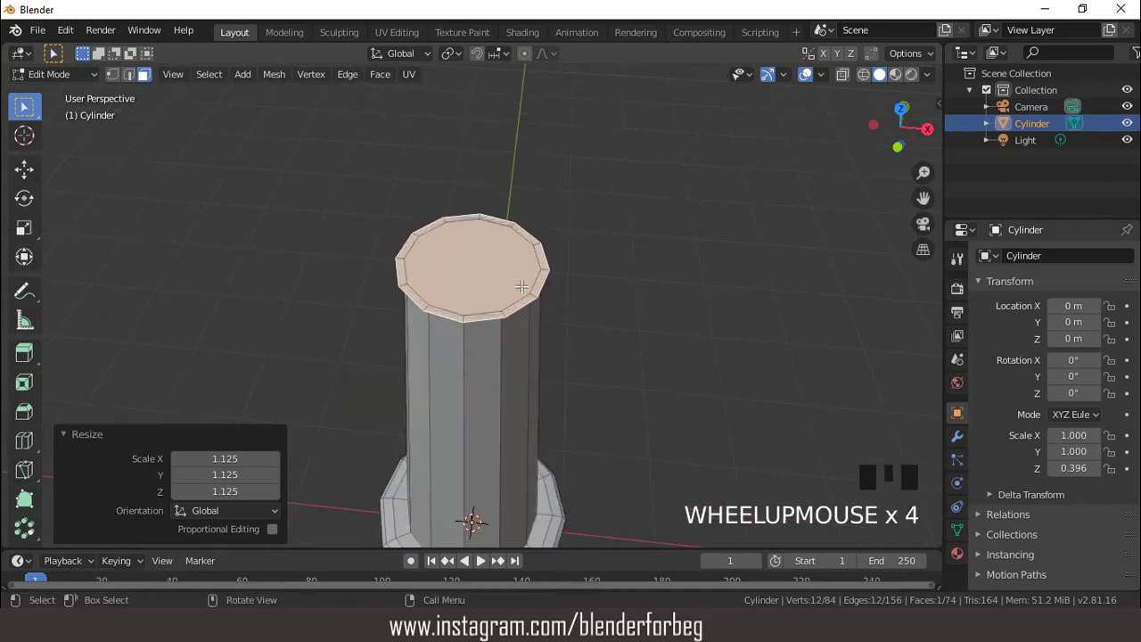
key("e")
left_click(523, 279)
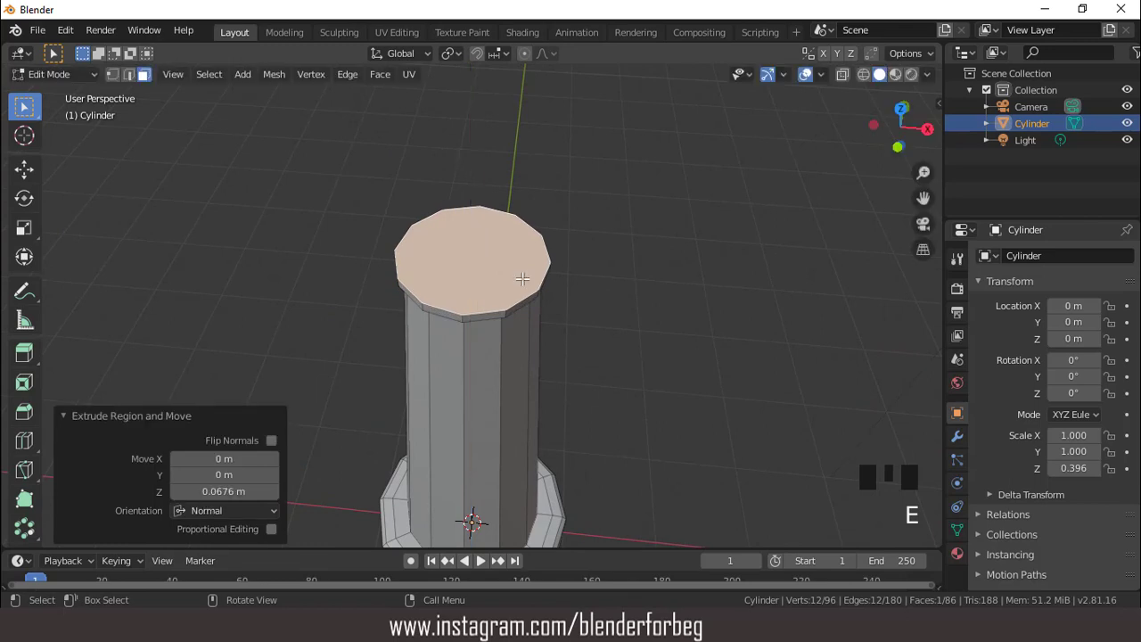
Inset the rim's top face by about 0.058 m.
middle_click_drag(557, 267, 608, 348)
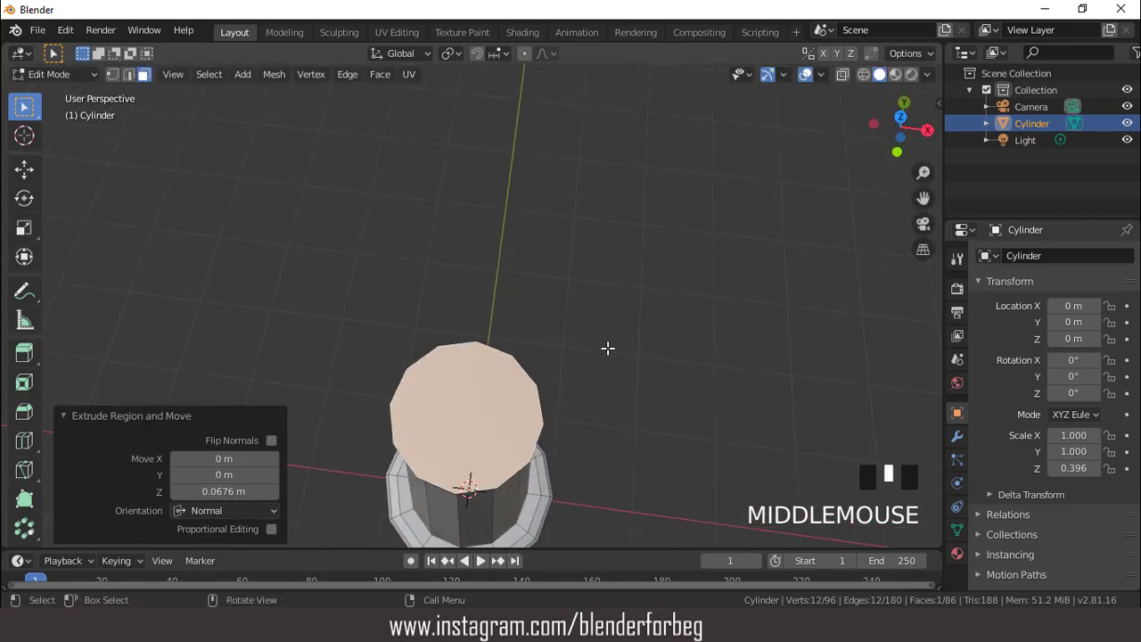
key("KP_7")
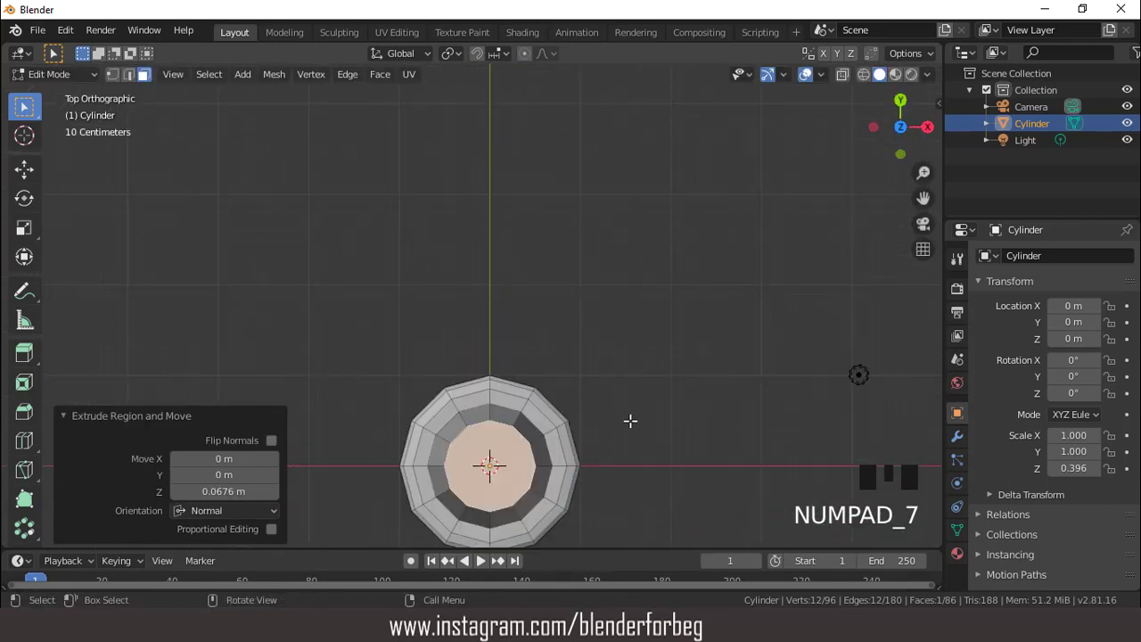
key("i")
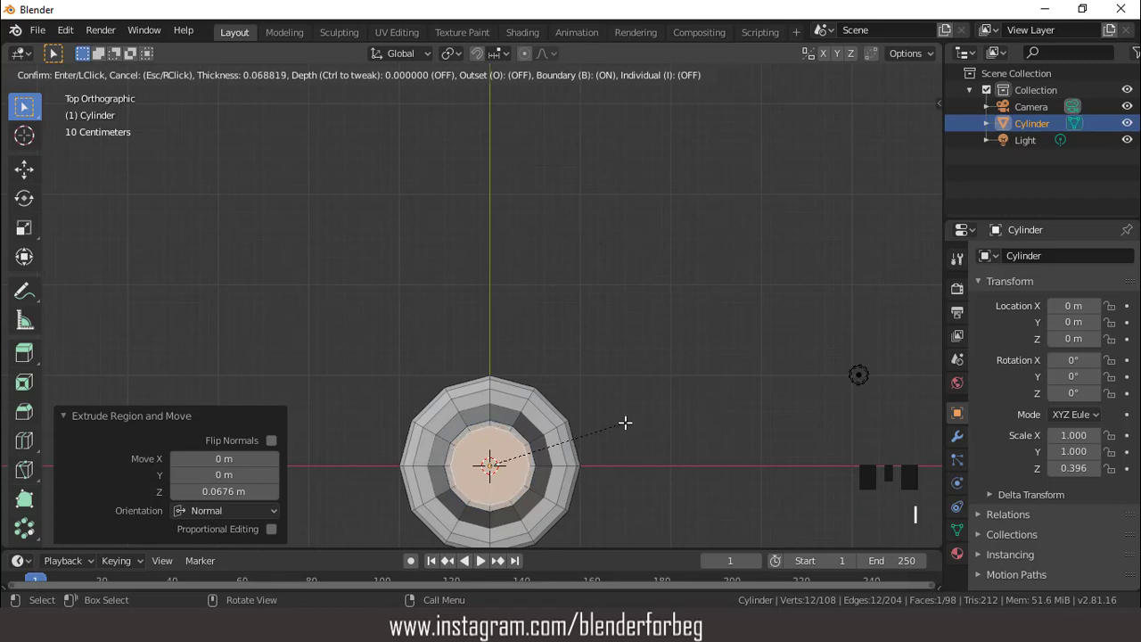
left_click(624, 419)
Extrude the inset top face downward by about 0.058 m to recess it inside the rim.
scroll(612, 400, "down", 1)
scroll(613, 405, "up", 2)
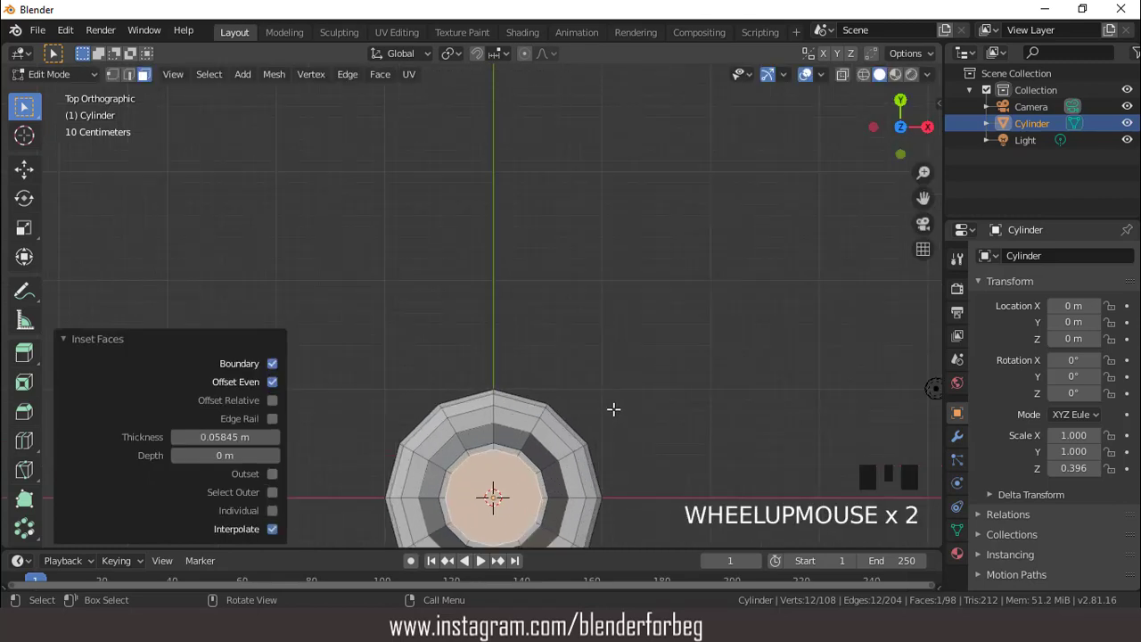
middle_click_drag(614, 408, 612, 329)
key("e")
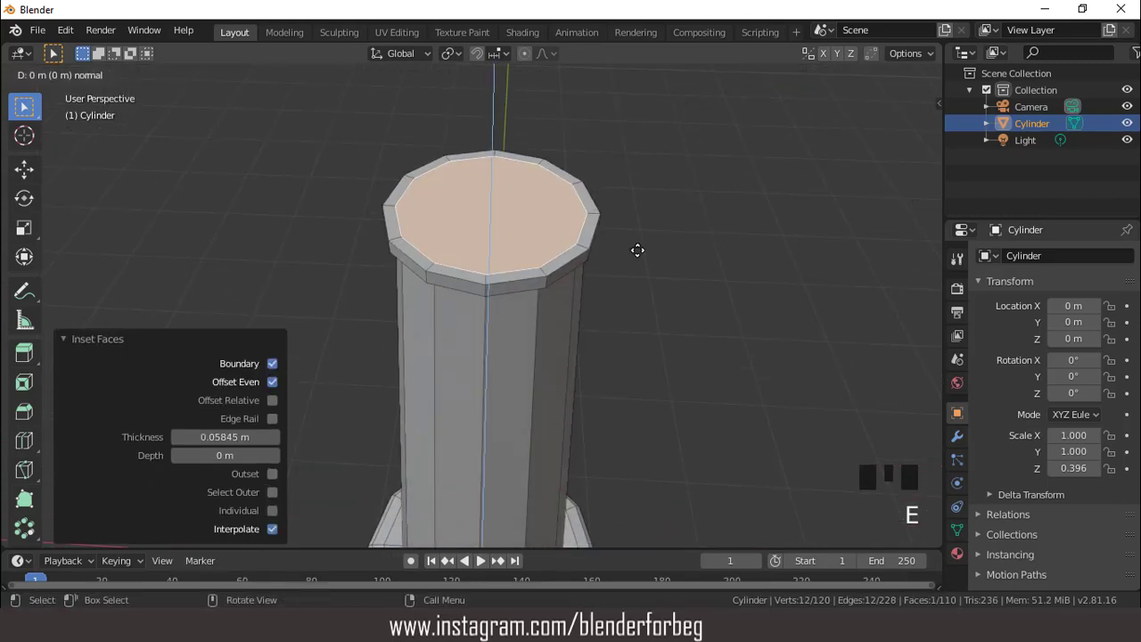
left_click(640, 260)
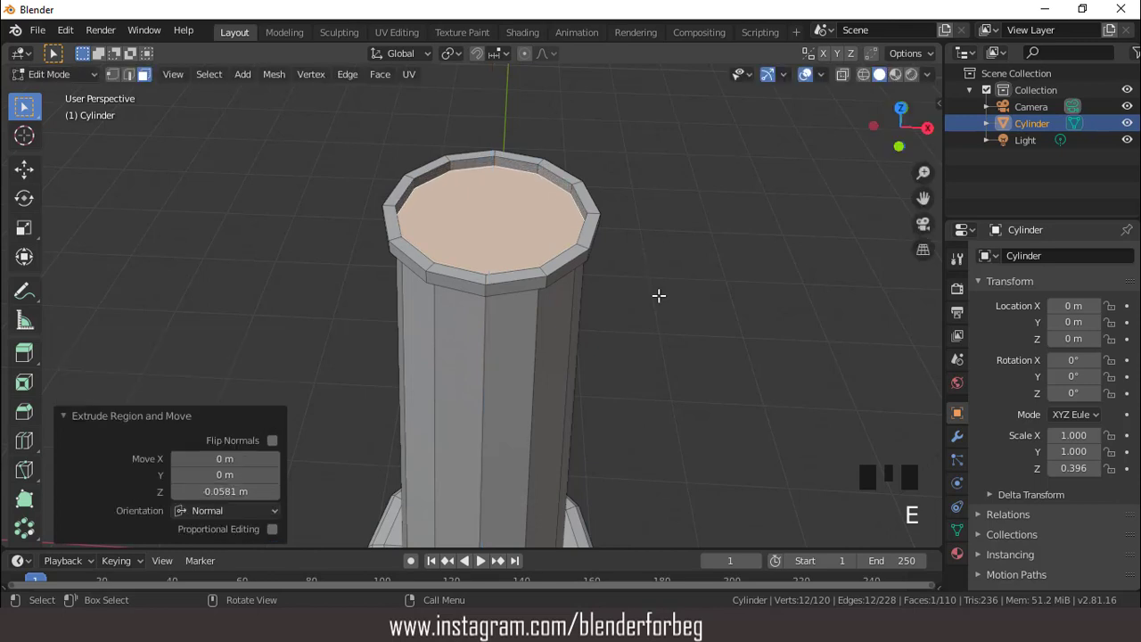
Inset the recessed top face by about 0.116 m.
key("i")
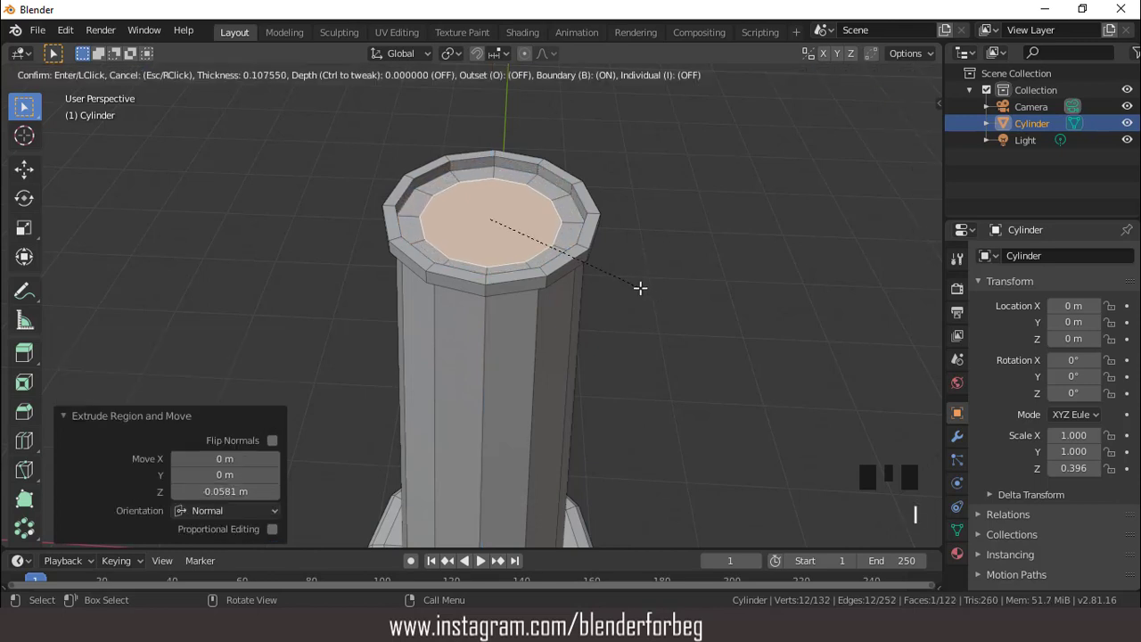
left_click(639, 287)
scroll(625, 280, "down", 2)
Extrude the inner top face upward by about 0.471 m to form a narrower upper section above the rim.
key("KP_1")
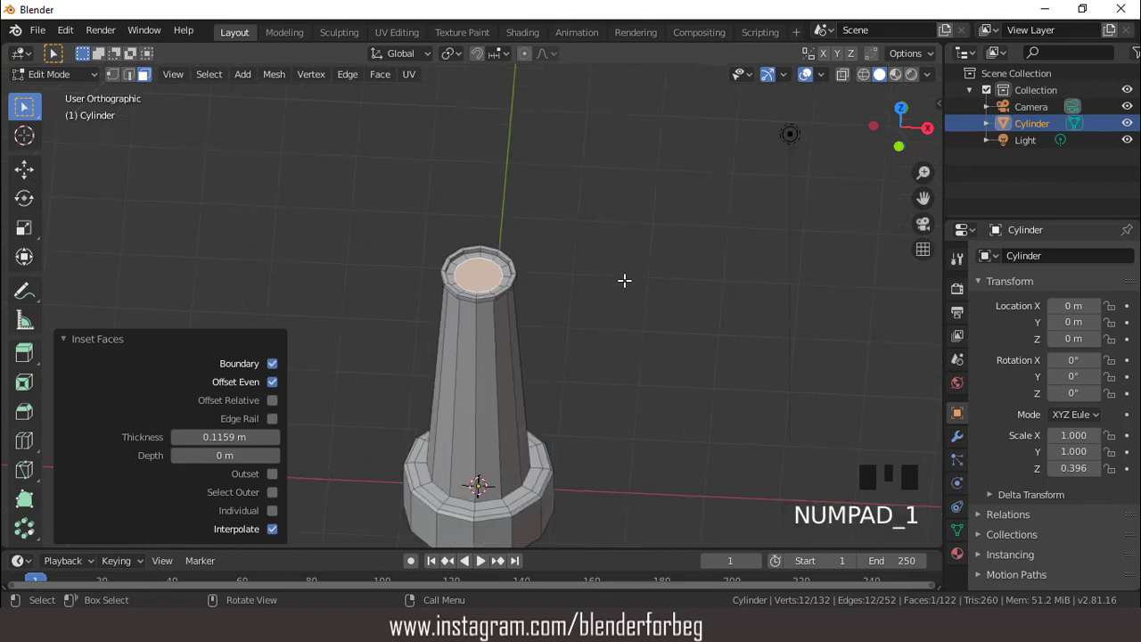
key("ctrl+KP_8")
key("ctrl+KP_8")
key("ctrl+KP_8")
key("ctrl+KP_8")
key("ctrl+KP_8")
key("ctrl+KP_8")
key("ctrl+KP_8")
key("ctrl+KP_8")
key("ctrl+KP_8")
key("ctrl+KP_8")
key("ctrl+KP_8")
key("ctrl+KP_8")
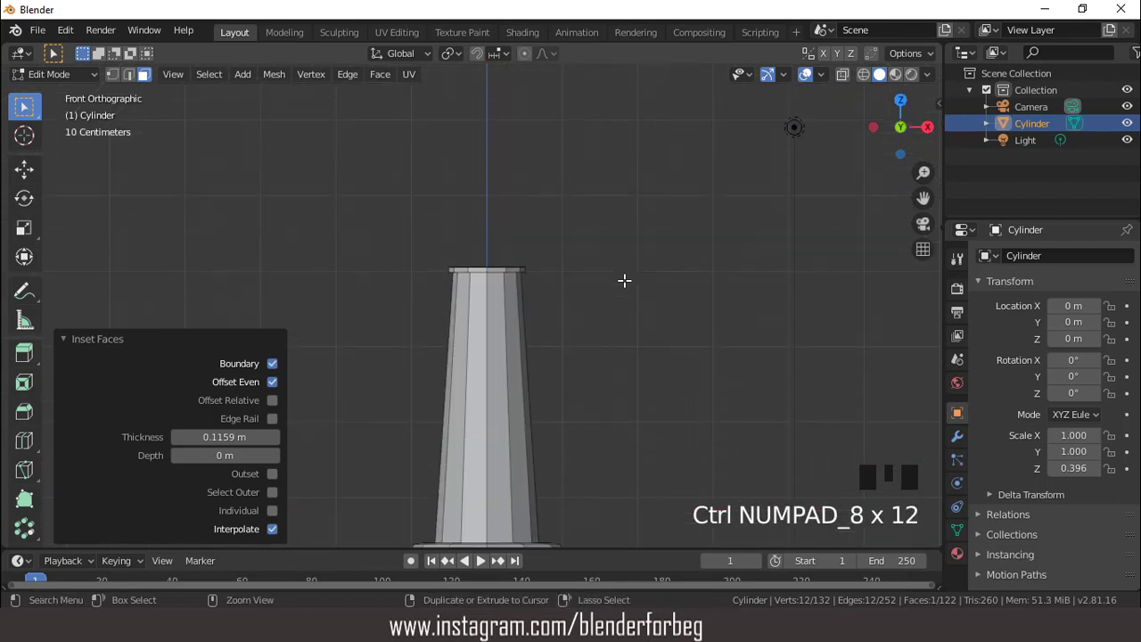
scroll(560, 247, "up", 1)
key("e")
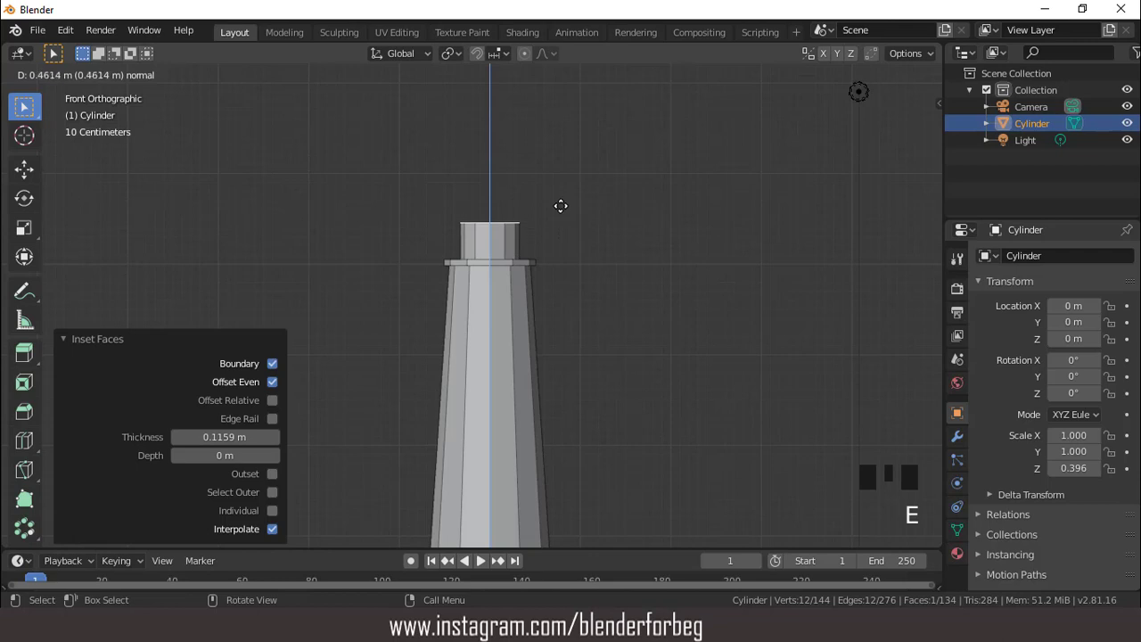
left_click(561, 206)
scroll(579, 219, "up", 1)
scroll(580, 214, "down", 2)
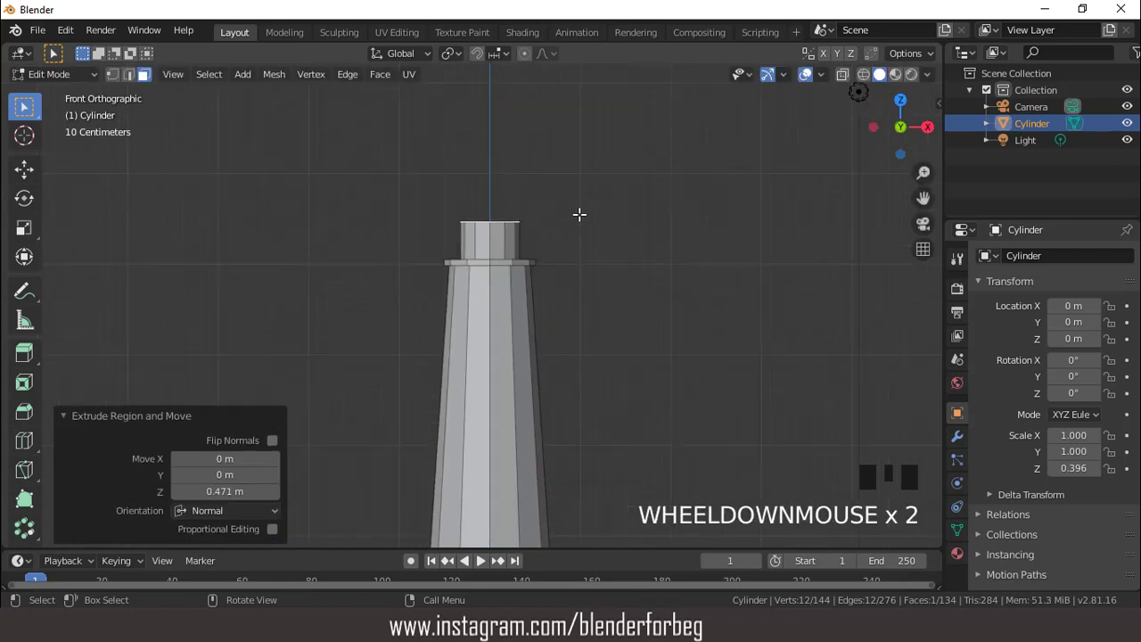
Widen the upper section's top with an in-place extrusion scaled to about 1.113, and extrude it upward about 0.057 m as an eave.
middle_click_drag(581, 214, 568, 280)
scroll(529, 292, "up", 1)
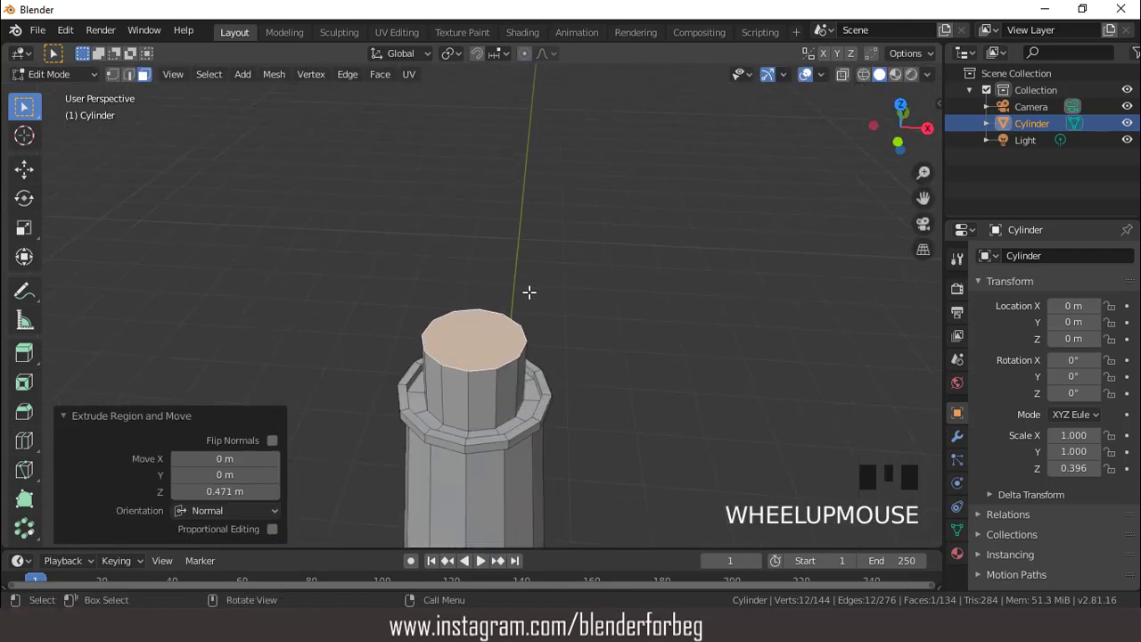
key("e")
right_click(577, 331)
key("s")
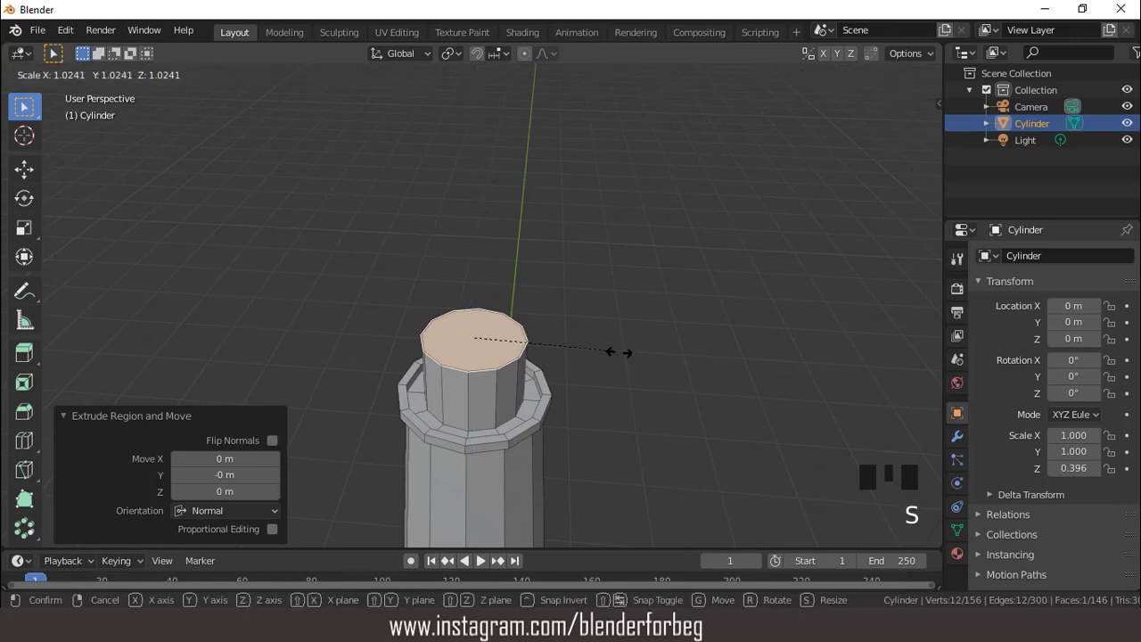
left_click(632, 352)
key("e")
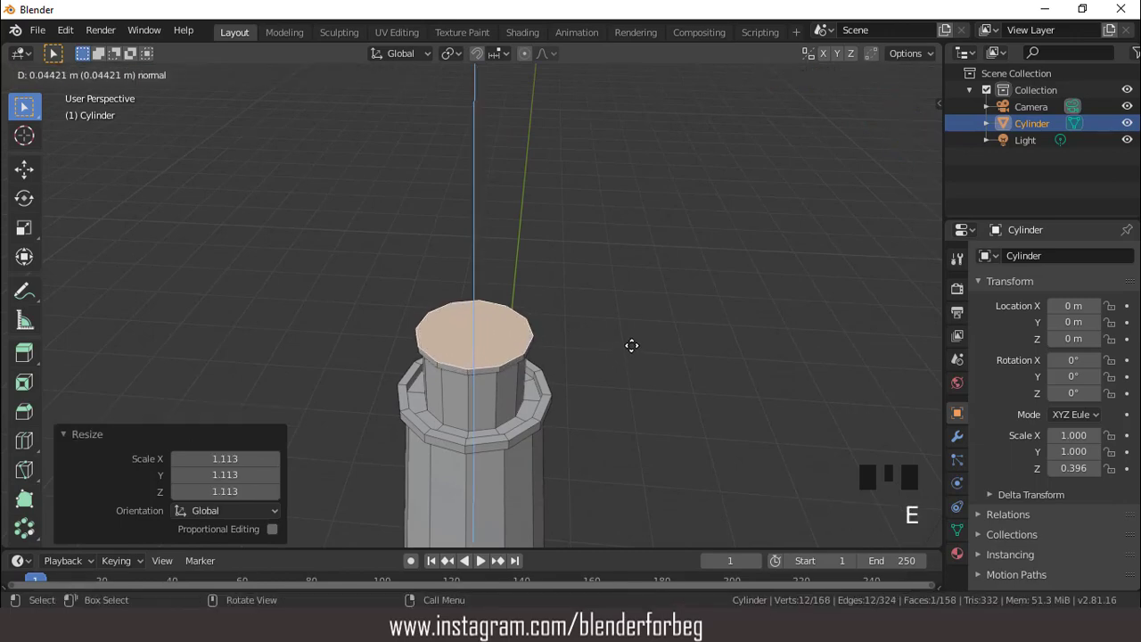
left_click(632, 344)
Extrude the eave's top face upward by about 0.207 m and scale it to about 0.112 to form a pointed roof.
key("e")
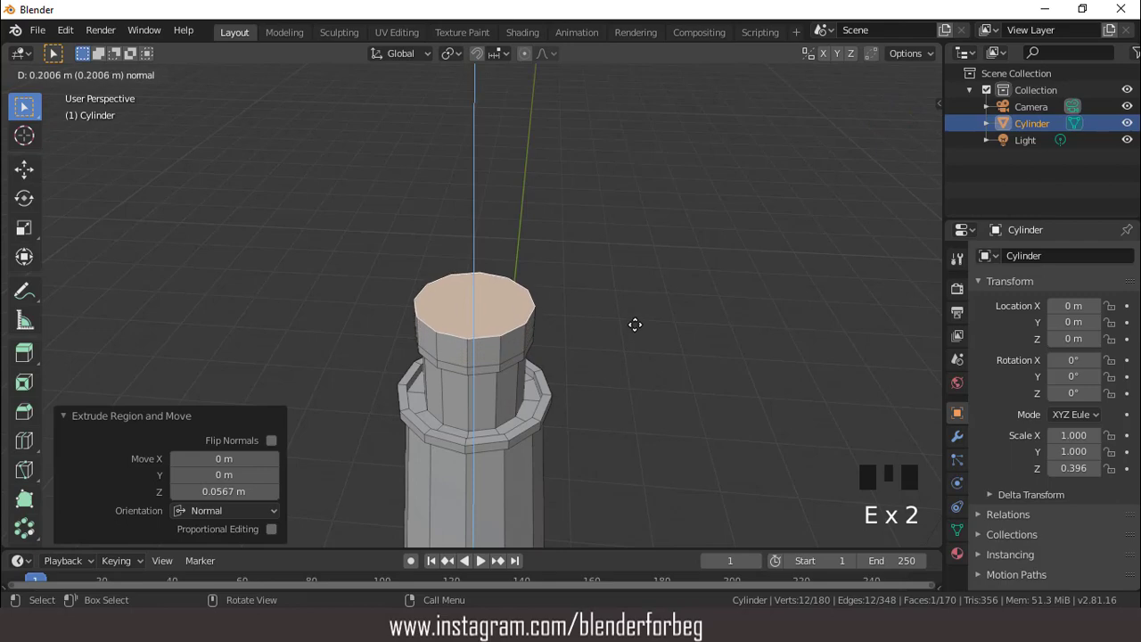
left_click(632, 323)
key("s")
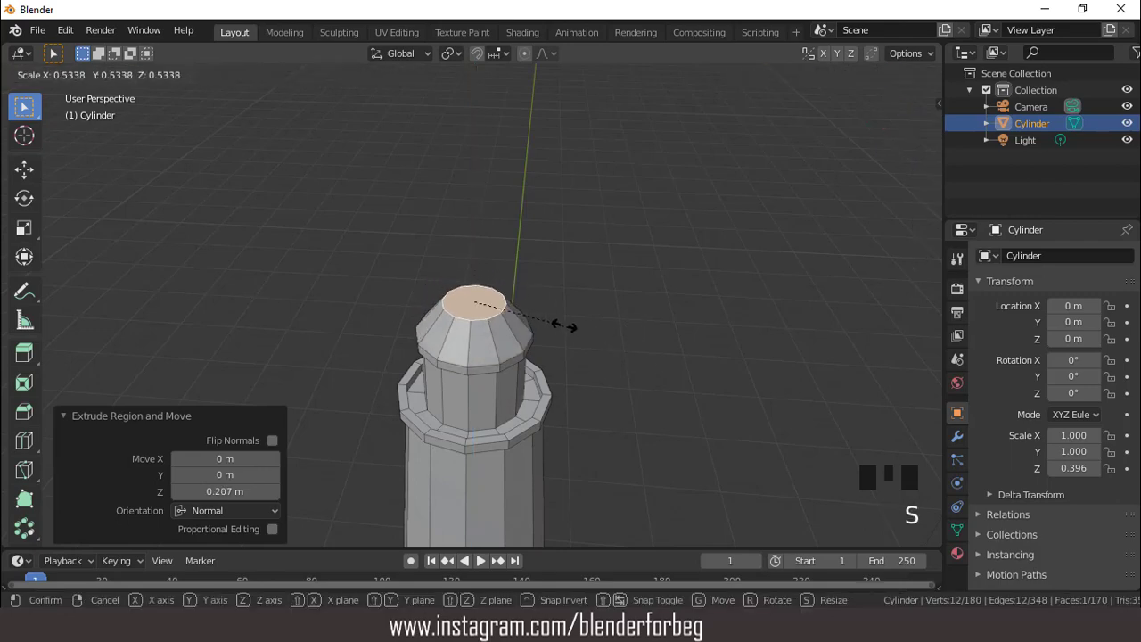
left_click(493, 307)
scroll(499, 291, "down", 2)
key("KP_1")
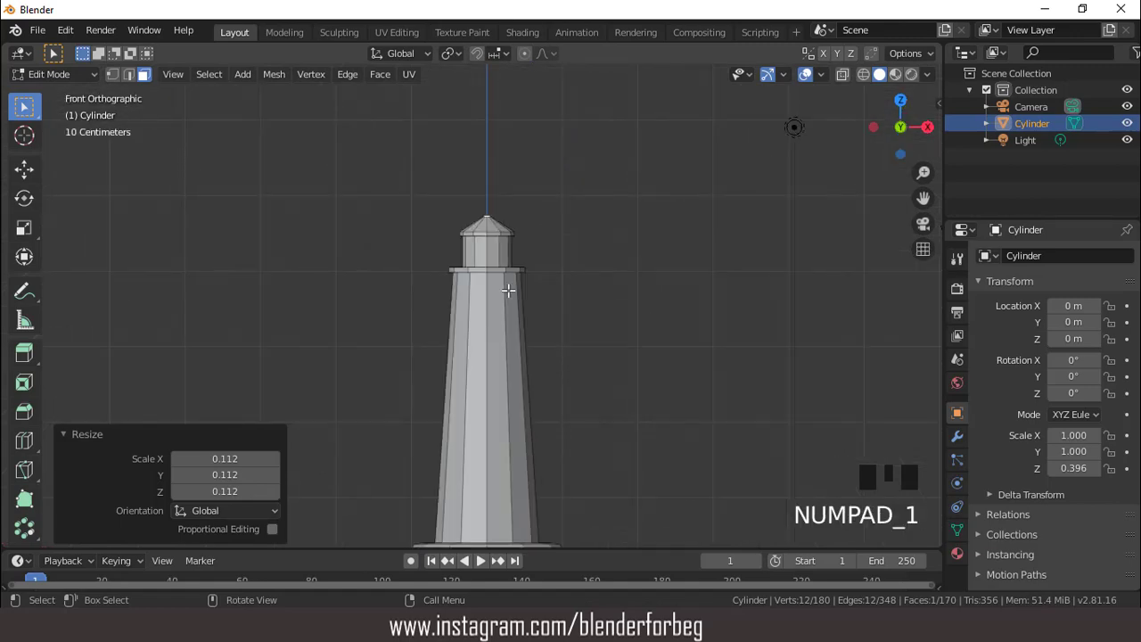
scroll(508, 290, "up", 5)
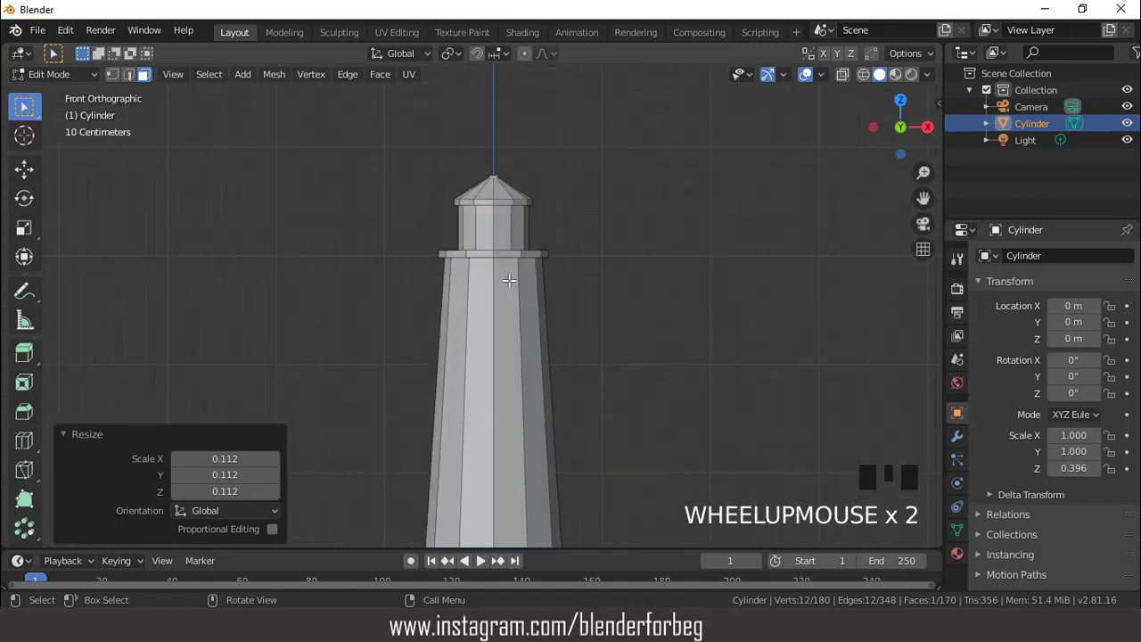
scroll(508, 281, "down", 4)
middle_click_drag(508, 281, 486, 304)
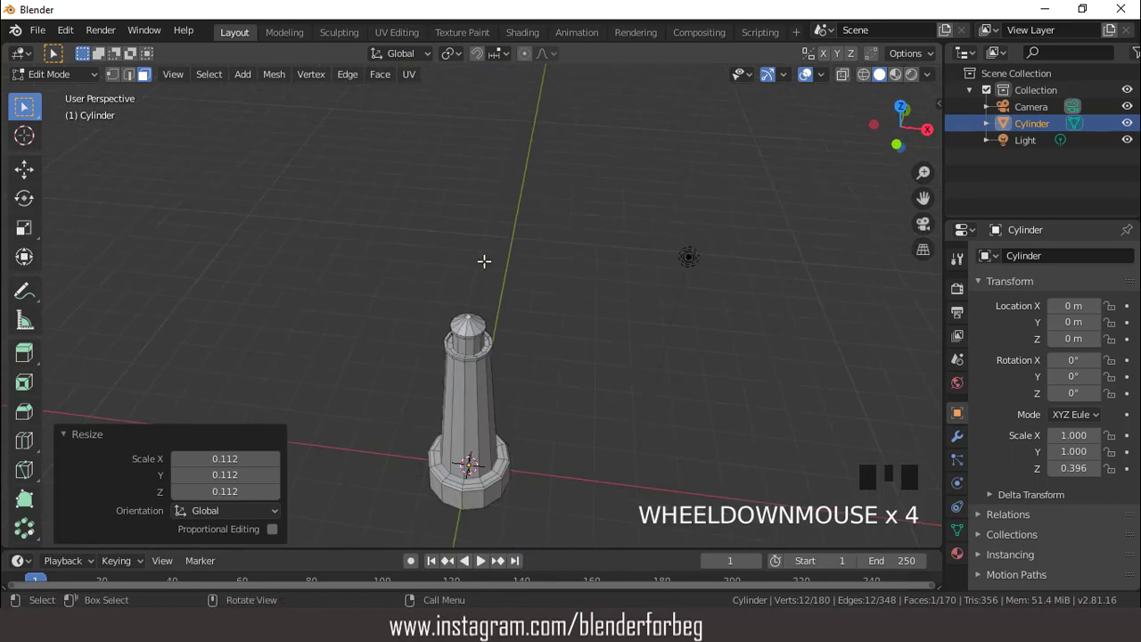
Leave mesh editing and add a torus with 12 major segments and 6 minor segments.
key("Tab")
left_click(193, 77)
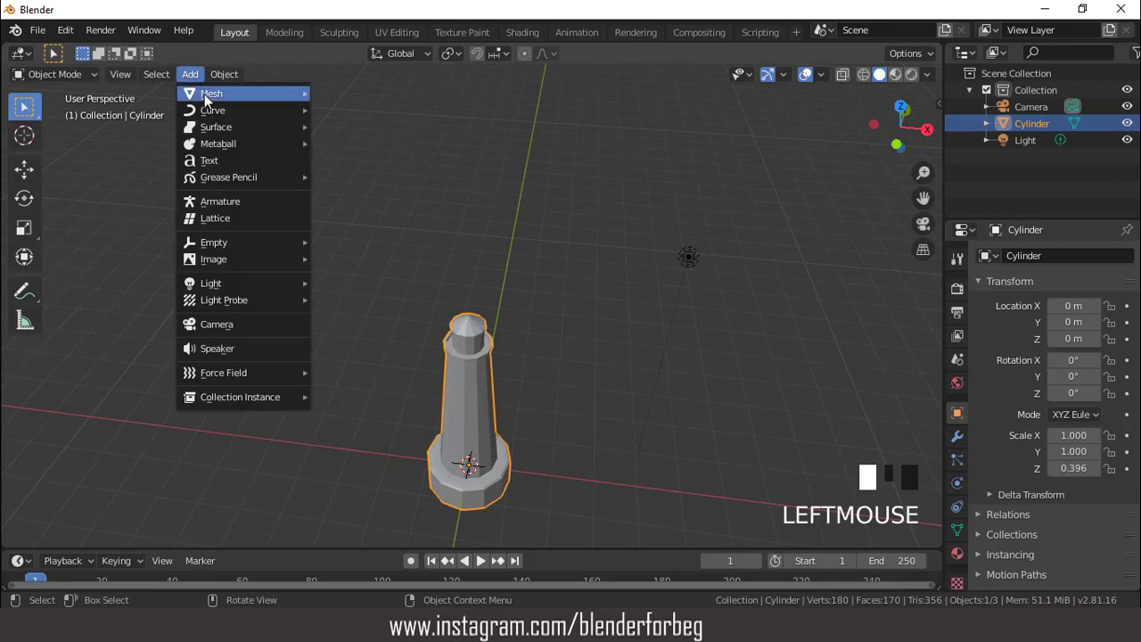
mouse_move(205, 93)
left_click(372, 215)
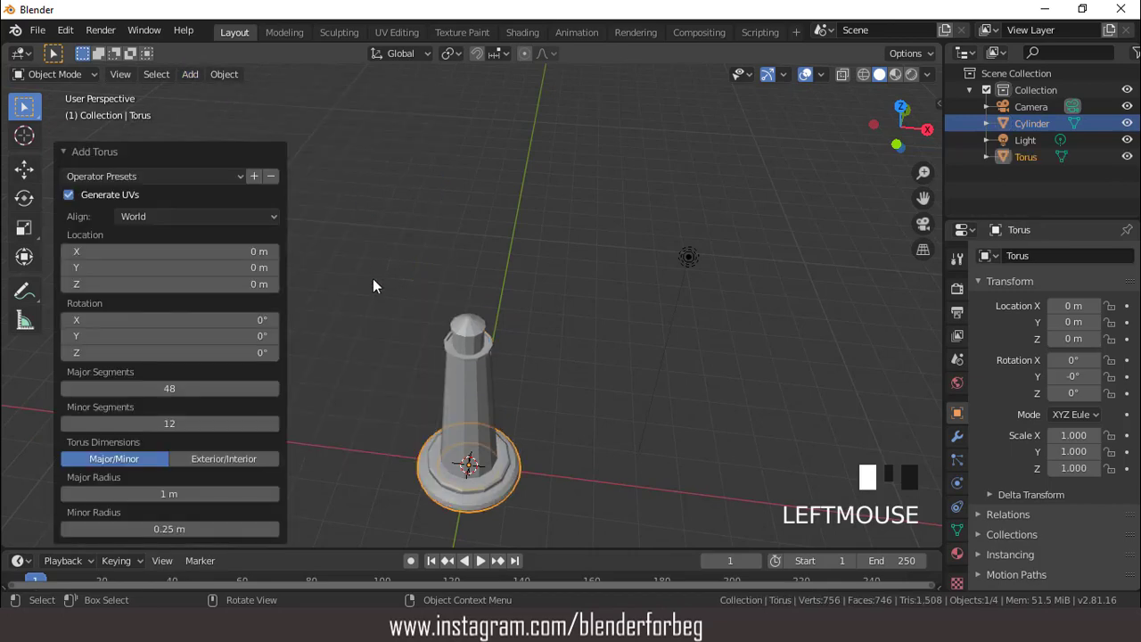
left_click(170, 390)
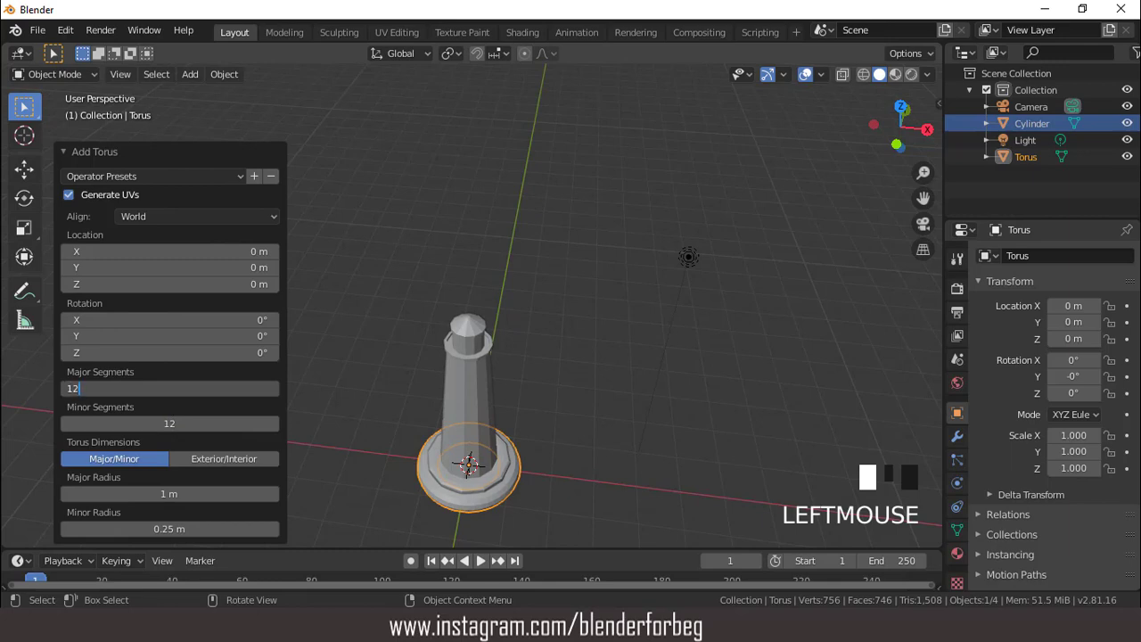
key("Return")
left_click(174, 422)
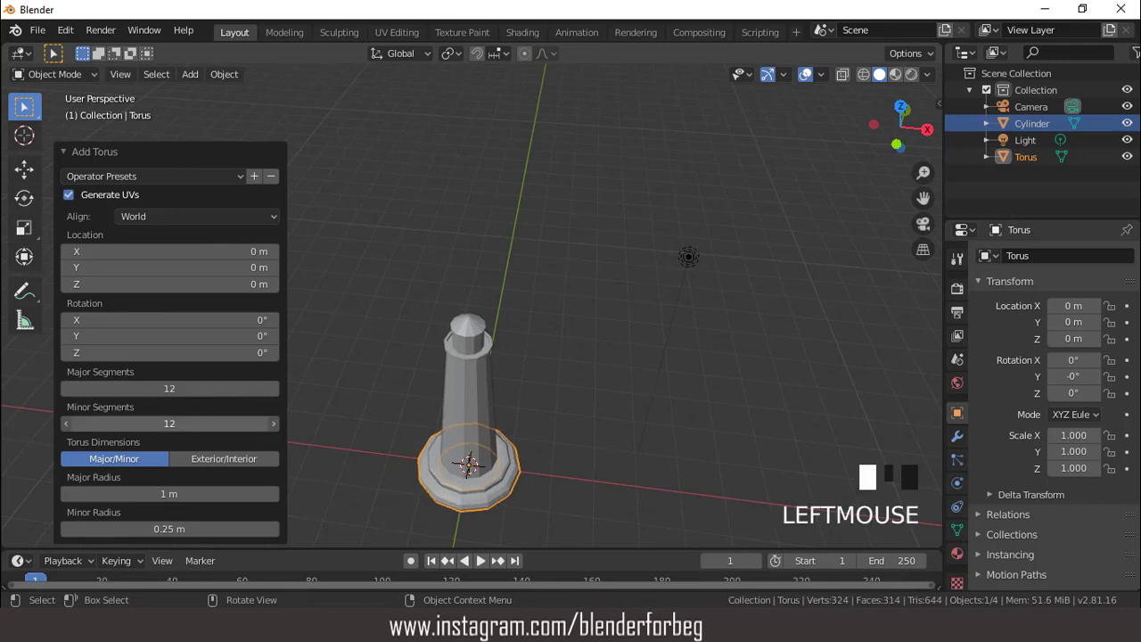
key("Return")
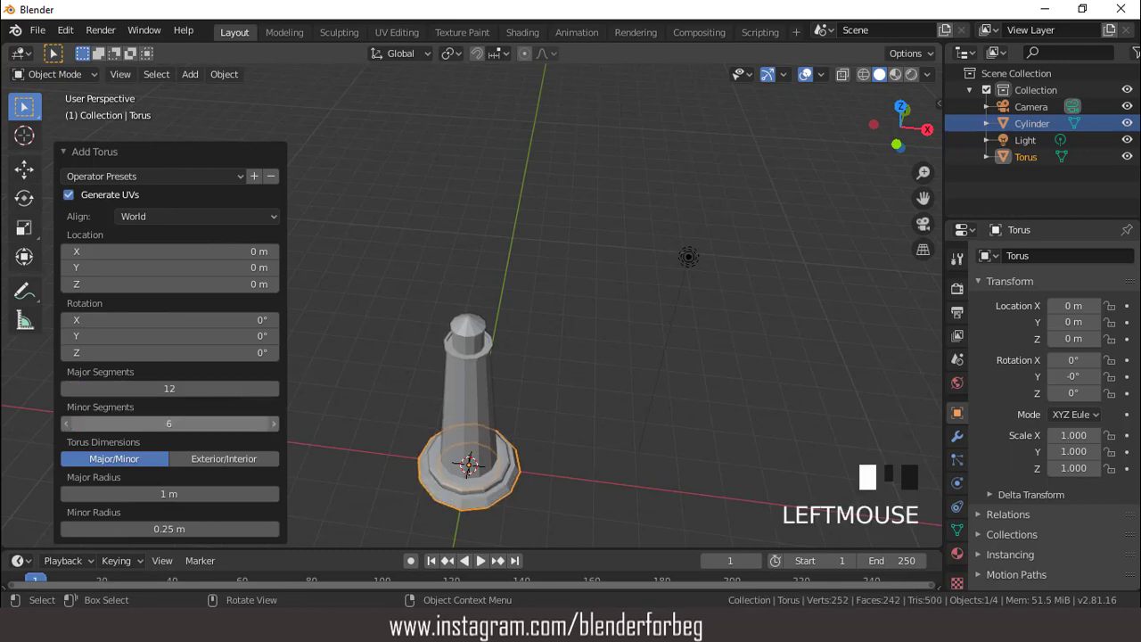
Reduce the torus's minor radius to 0.05 m.
left_click(65, 529)
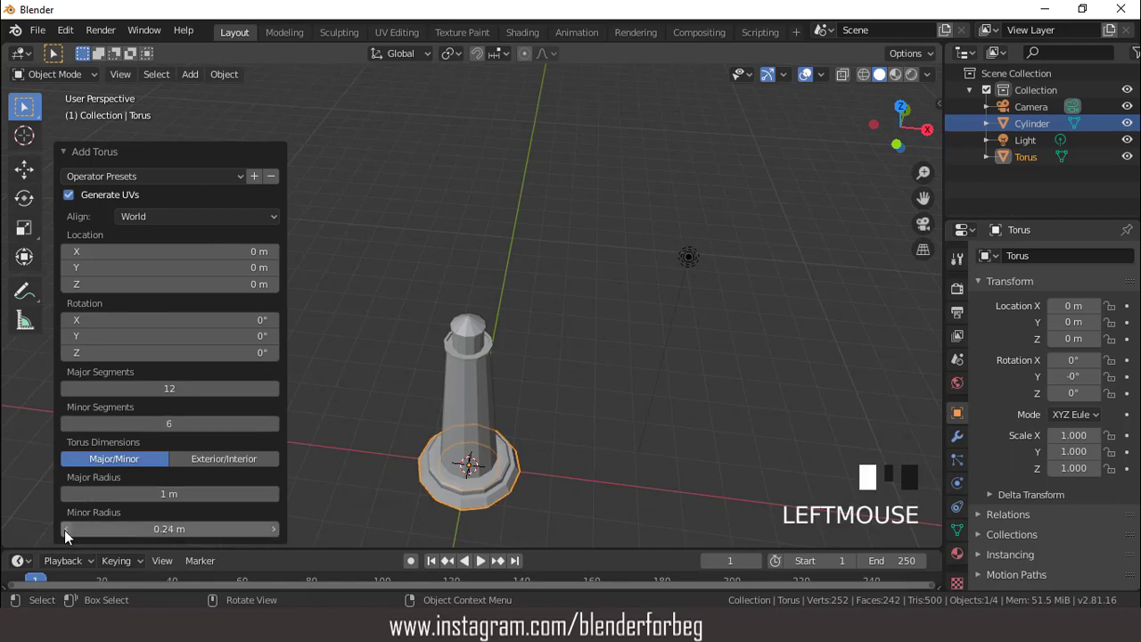
left_click(65, 530)
left_click(65, 530)
left_click(65, 529)
left_click(65, 529)
left_click(67, 528)
left_click(67, 529)
left_click(69, 529)
left_click(68, 529)
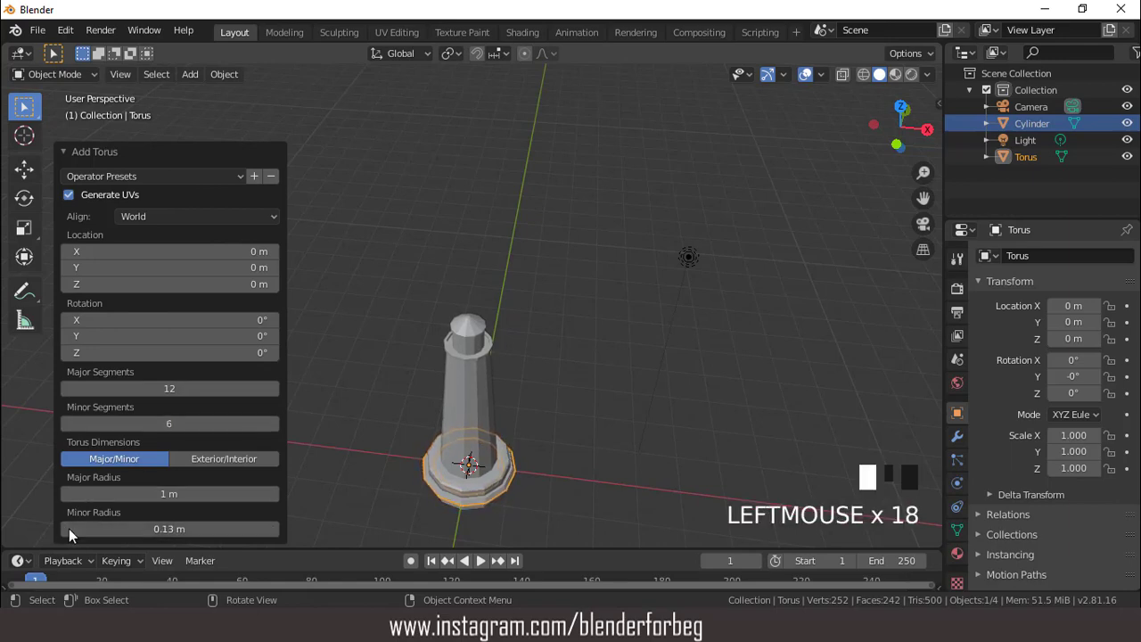
left_click(69, 528)
left_click(69, 529)
left_click(68, 529)
left_click(69, 529)
left_click(69, 529)
left_click(69, 529)
left_click(69, 529)
left_click(69, 529)
left_click(68, 529)
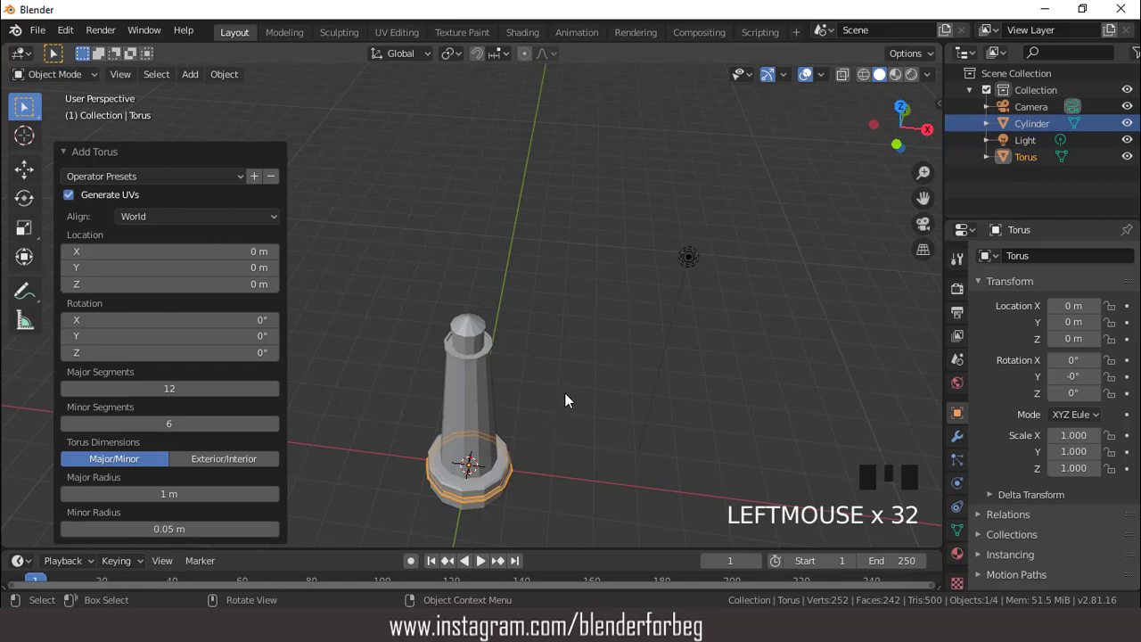
Raise the torus about 4.19 m along the Z axis to the tower's narrow upper section.
key("KP_1")
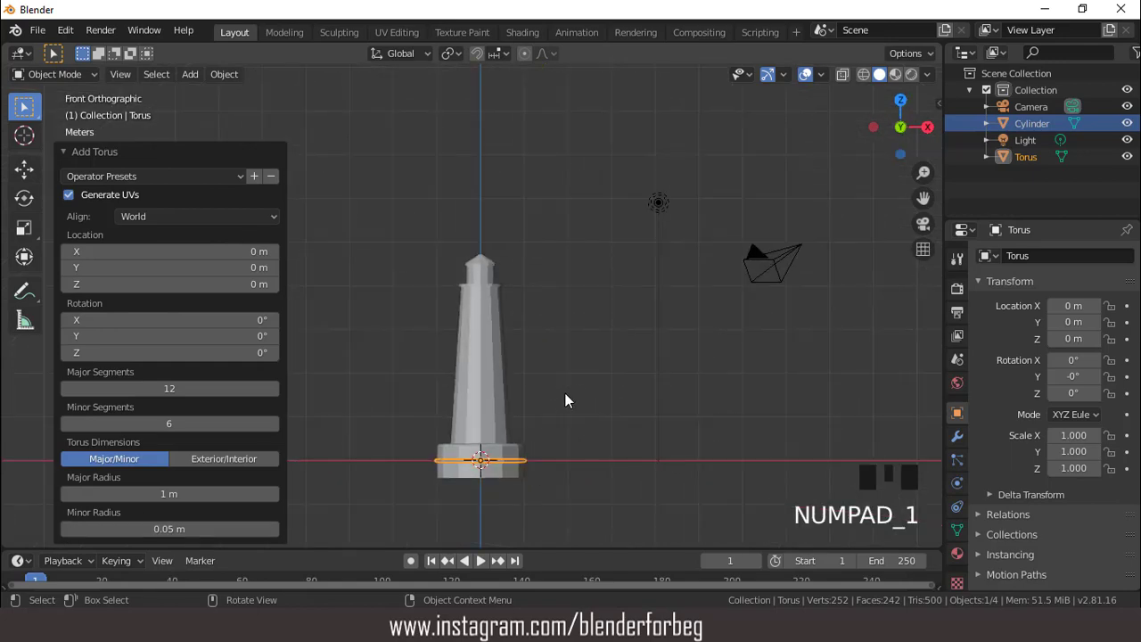
key("g")
key("z")
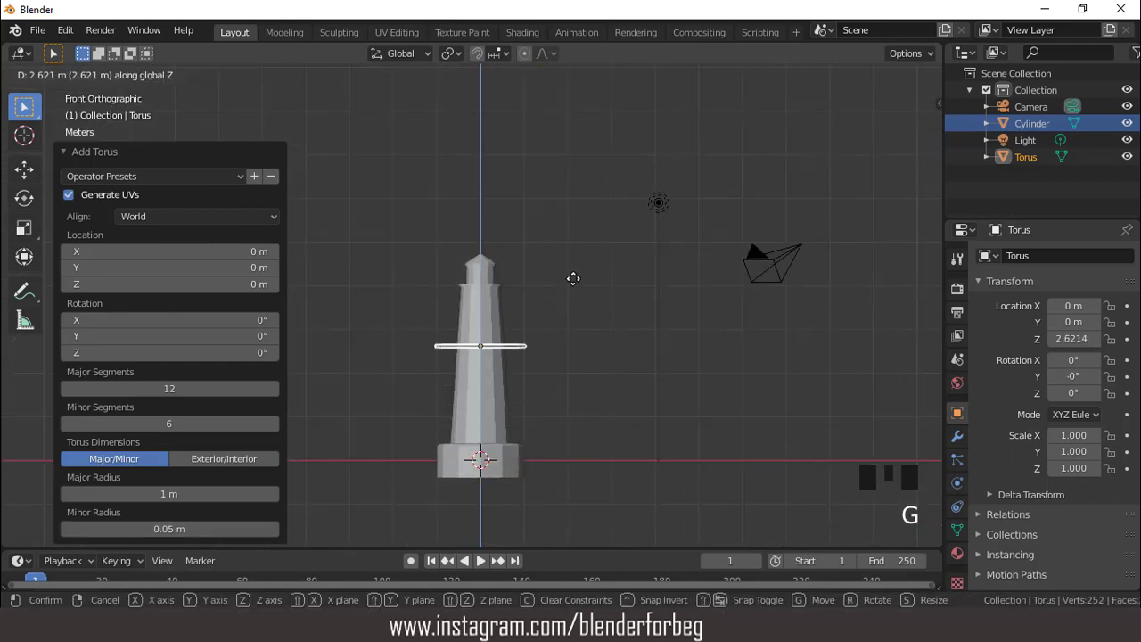
left_click(577, 212)
scroll(610, 284, "up", 2)
scroll(609, 290, "up", 4)
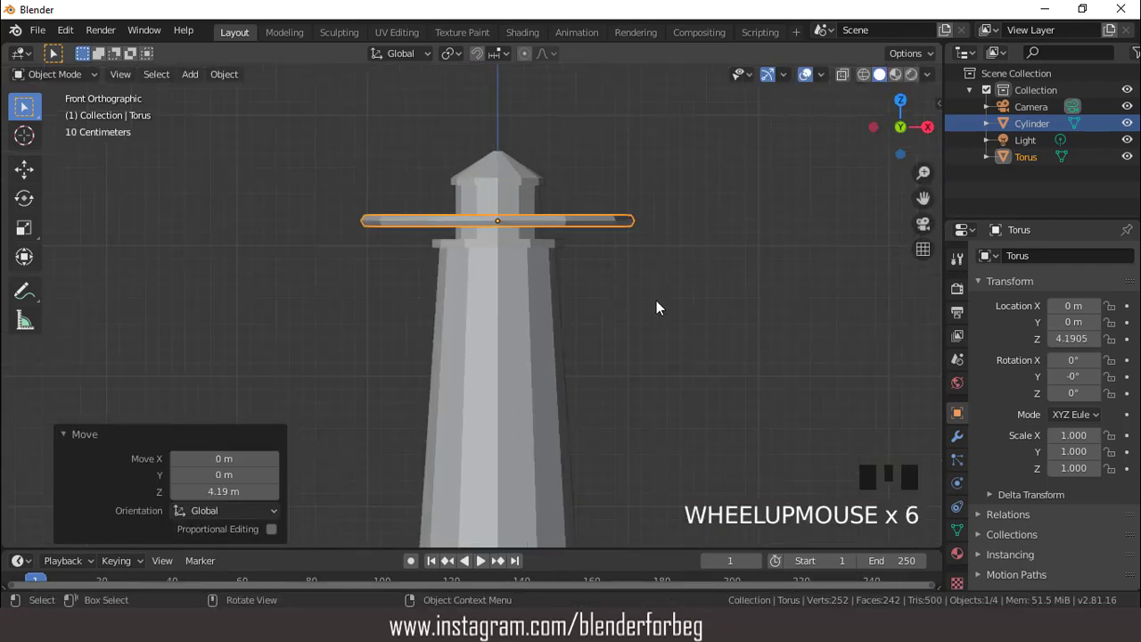
Scale the torus down by about 0.526 and again by about 0.906 to match the rim's width.
key("s")
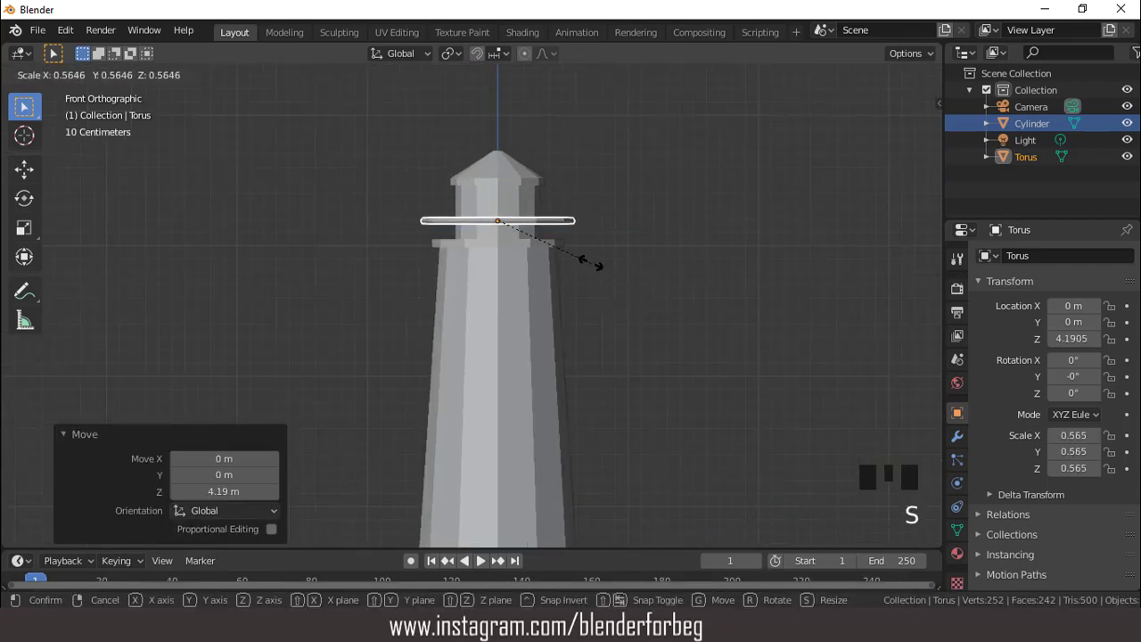
left_click(585, 254)
scroll(556, 211, "up", 3)
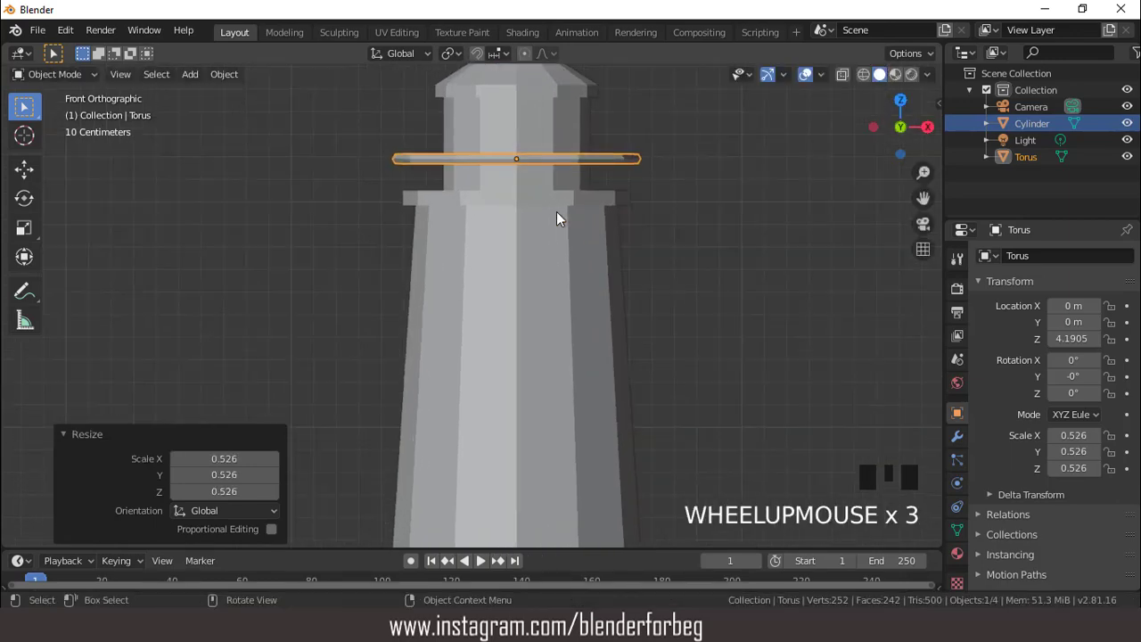
key("ctrl+KP_8")
key("ctrl+KP_8")
key("ctrl+KP_8")
key("ctrl+KP_8")
key("ctrl+KP_8")
key("ctrl+KP_8")
key("ctrl+KP_8")
key("ctrl+KP_8")
key("ctrl+KP_8")
key("ctrl+KP_8")
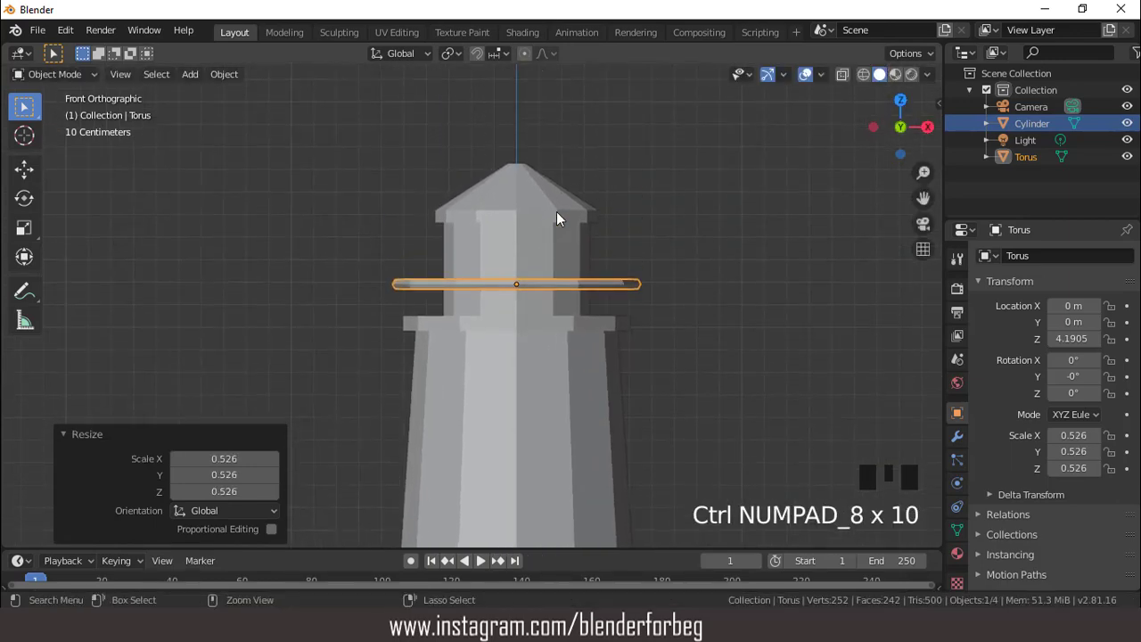
scroll(620, 313, "up", 3)
key("s")
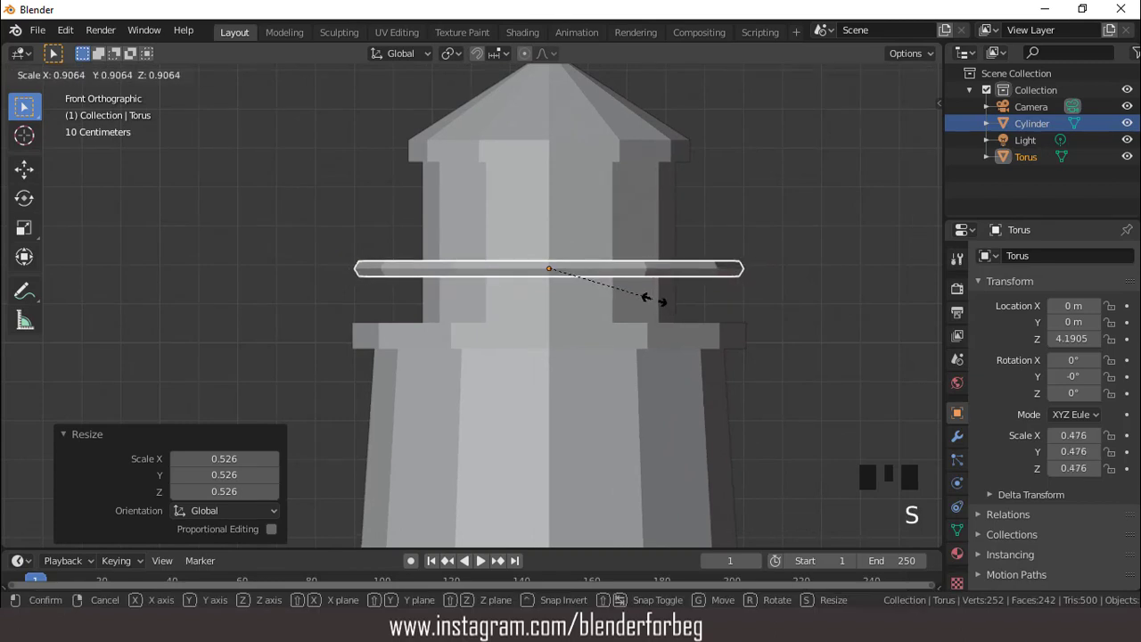
left_click(639, 266)
Raise the torus by another 0.054 m or so along the Z axis.
scroll(639, 266, "down", 1)
key("g")
key("z")
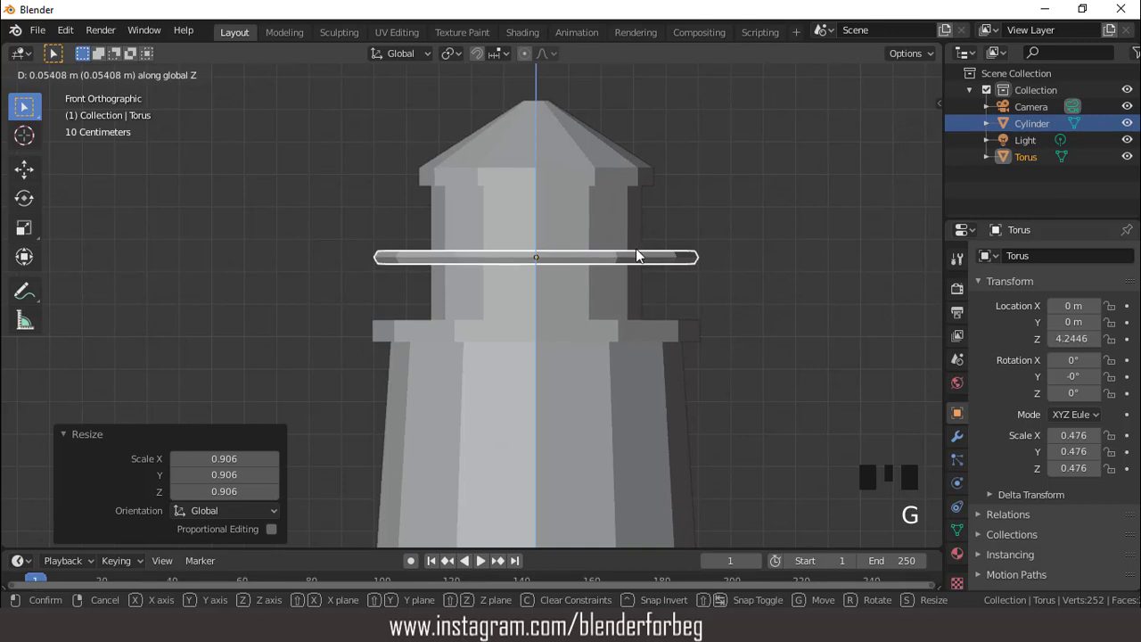
left_click(636, 256)
Examine how the torus ring lines up with the rim from above and from the front.
scroll(635, 245, "down", 4)
key("KP_7")
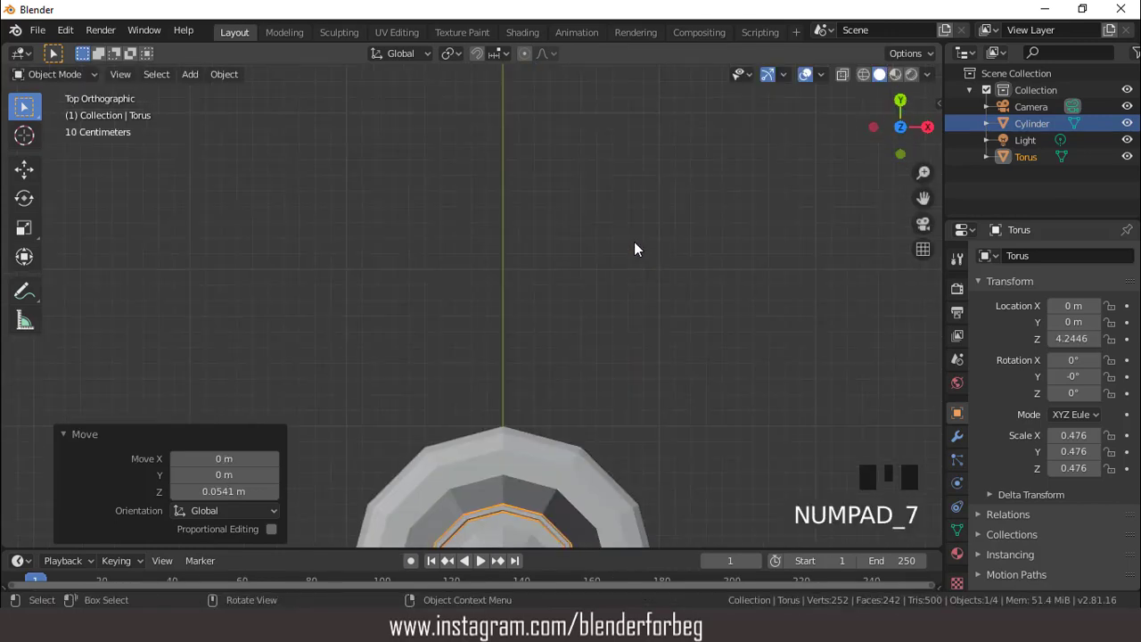
key("ctrl+KP_2")
key("ctrl+KP_2")
key("ctrl+KP_2")
key("ctrl+KP_2")
key("ctrl+KP_2")
key("ctrl+KP_2")
key("ctrl+KP_2")
key("ctrl+KP_2")
key("ctrl+KP_2")
key("ctrl+KP_2")
key("ctrl+KP_2")
key("ctrl+KP_2")
key("ctrl+KP_2")
key("ctrl+KP_2")
key("ctrl+KP_2")
key("ctrl+KP_2")
key("ctrl+KP_2")
key("ctrl+KP_2")
key("ctrl+KP_2")
key("ctrl+KP_2")
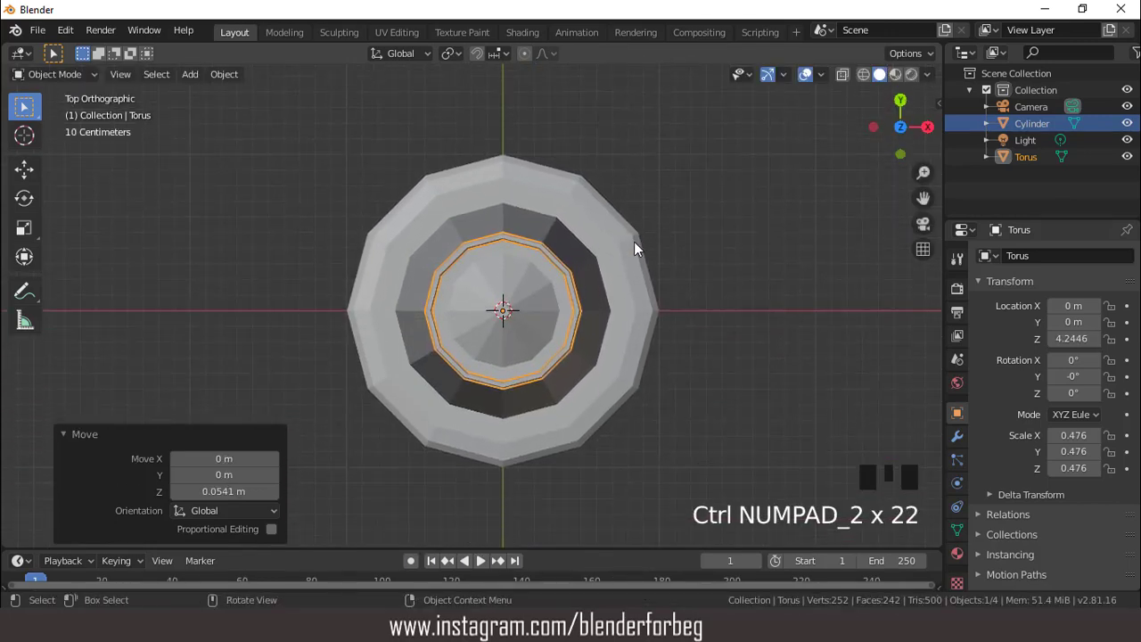
scroll(583, 329, "up", 1)
scroll(583, 329, "down", 1)
key("KP_1")
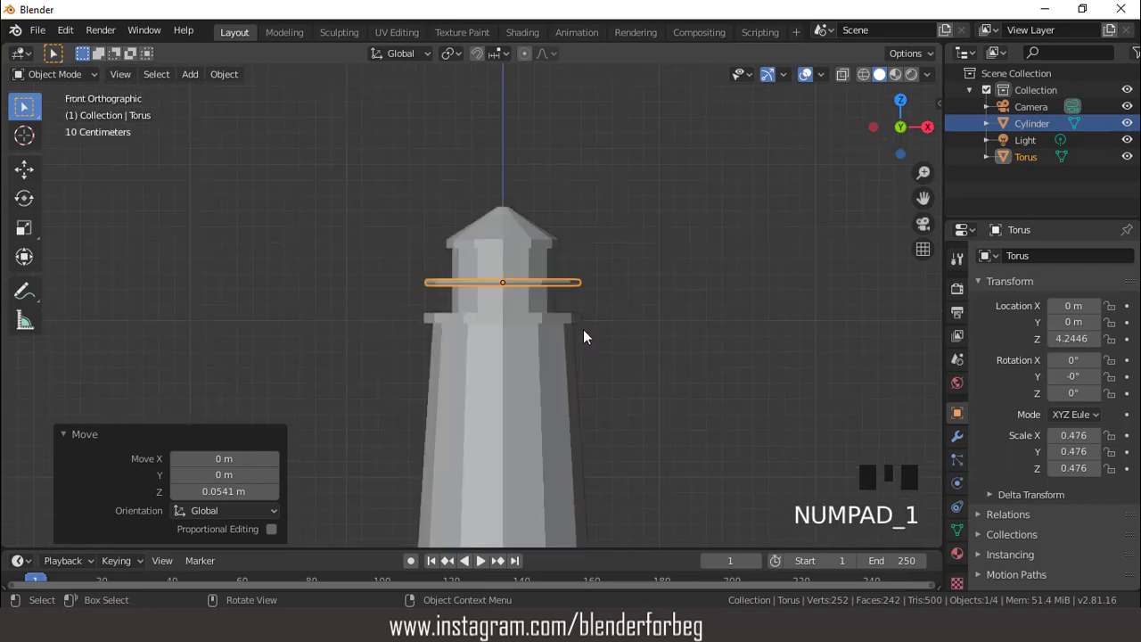
Add a cylinder mesh with 8 vertices to the scene.
scroll(596, 328, "down", 7)
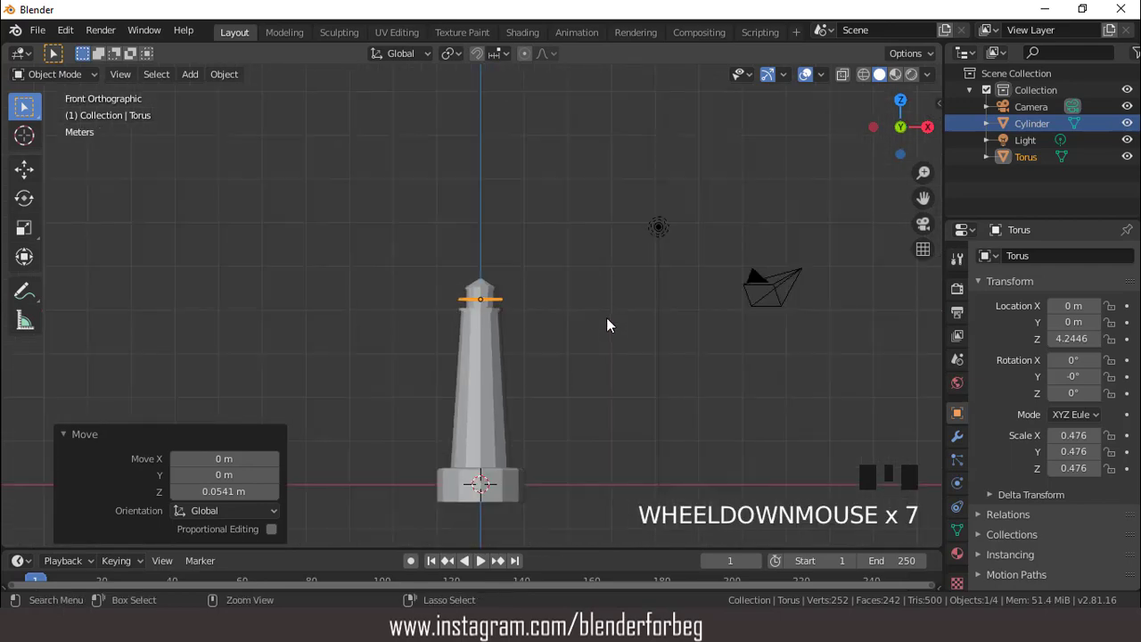
key("ctrl+KP_2")
key("ctrl+KP_2")
key("ctrl+KP_2")
key("ctrl+KP_2")
key("ctrl+KP_2")
key("ctrl+KP_2")
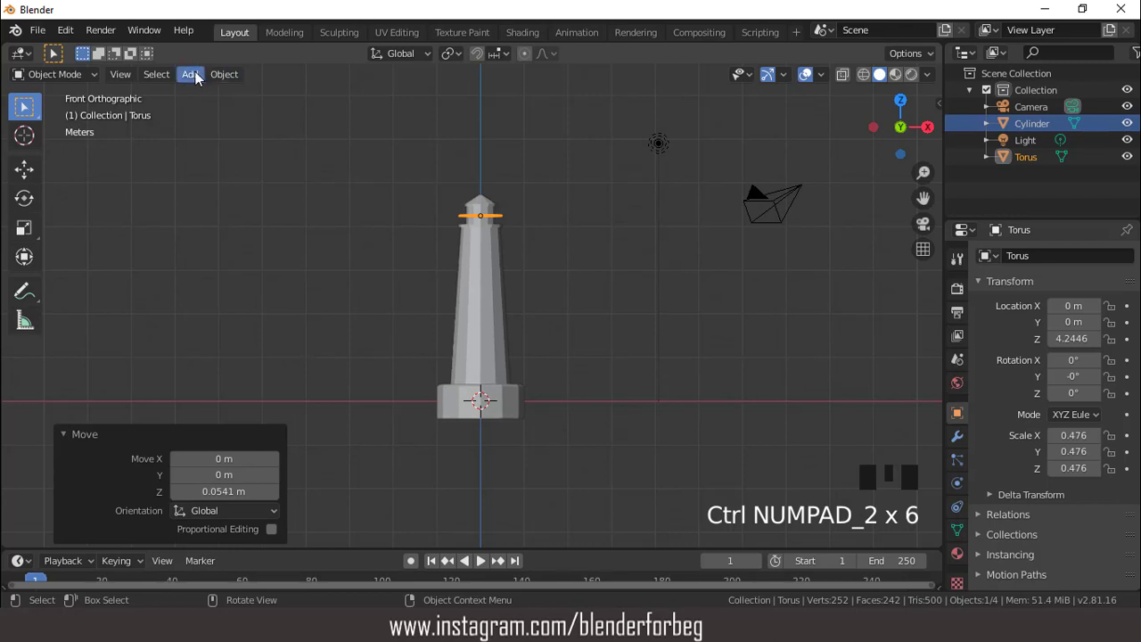
left_click(191, 74)
mouse_move(198, 95)
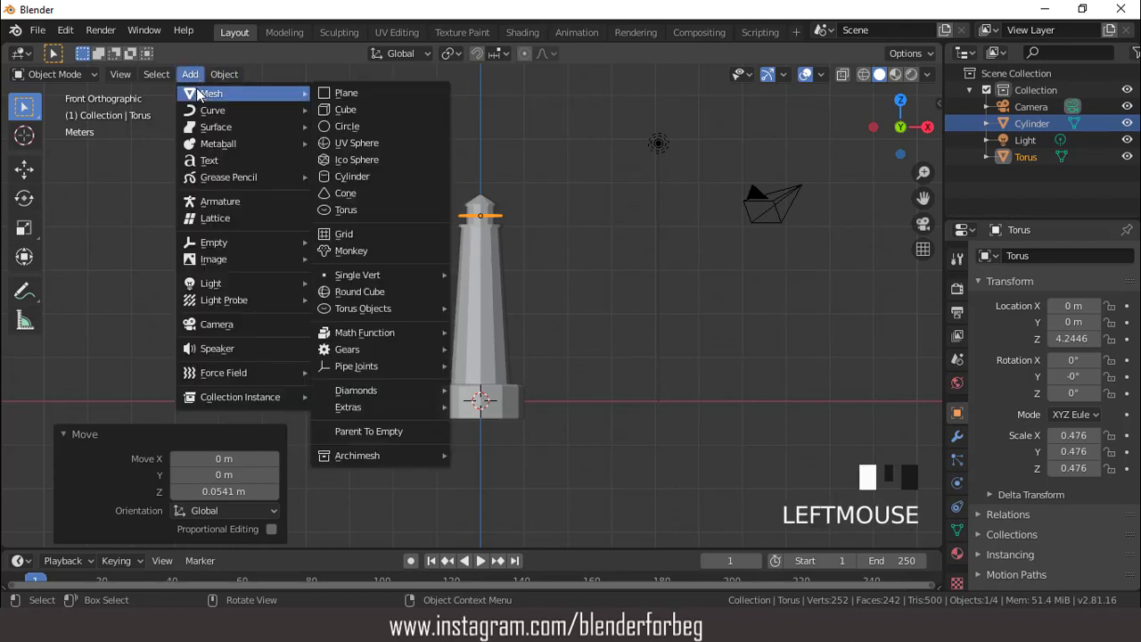
left_click(356, 176)
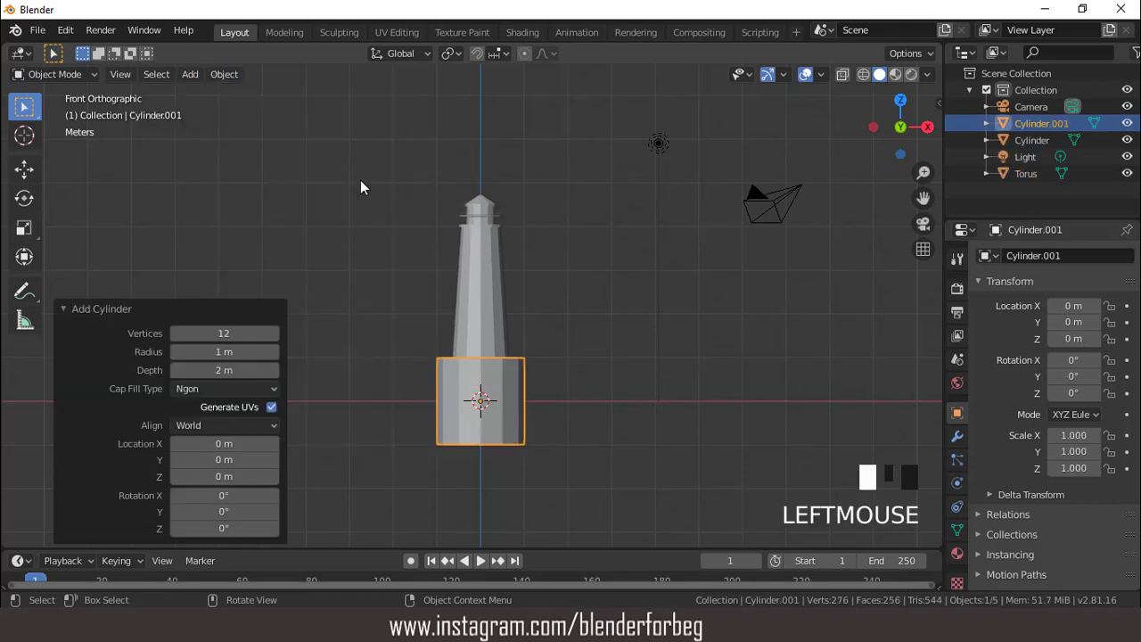
left_click(223, 333)
type("8")
key("Return")
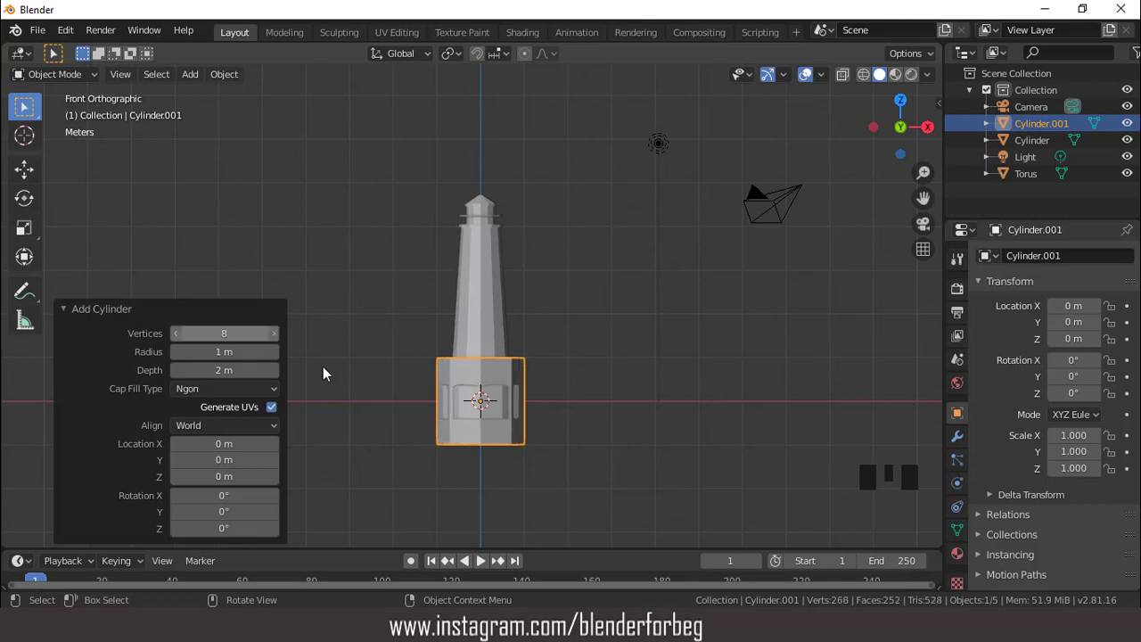
Raise the new cylinder about 3.9 m along the Z axis and scale it down by about 0.347.
key("g")
key("z")
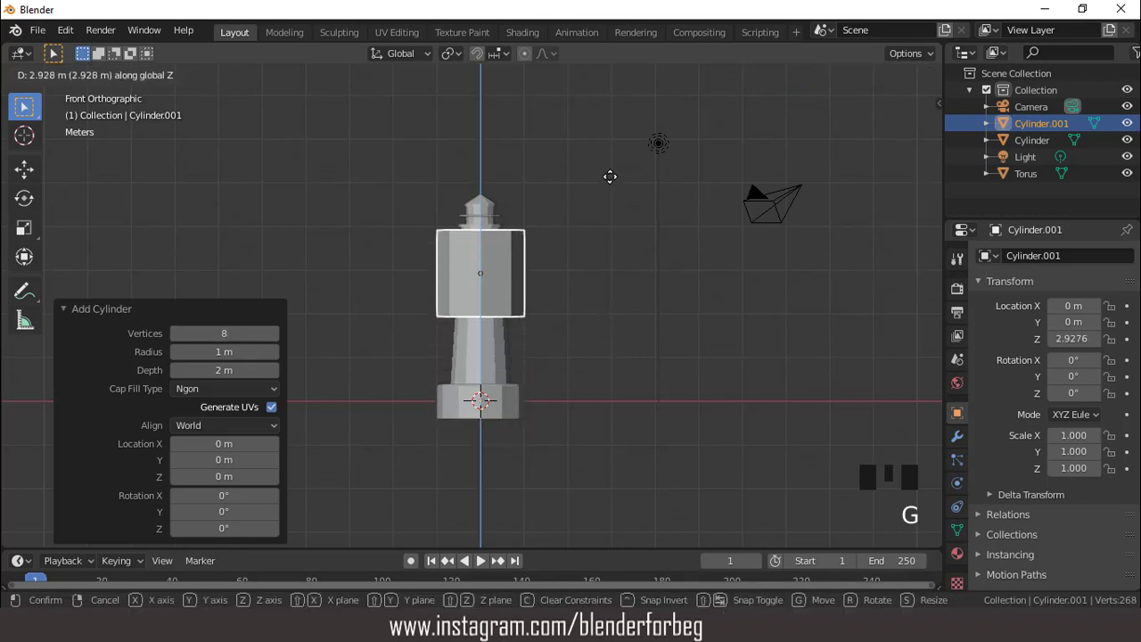
left_click(609, 162)
key("s")
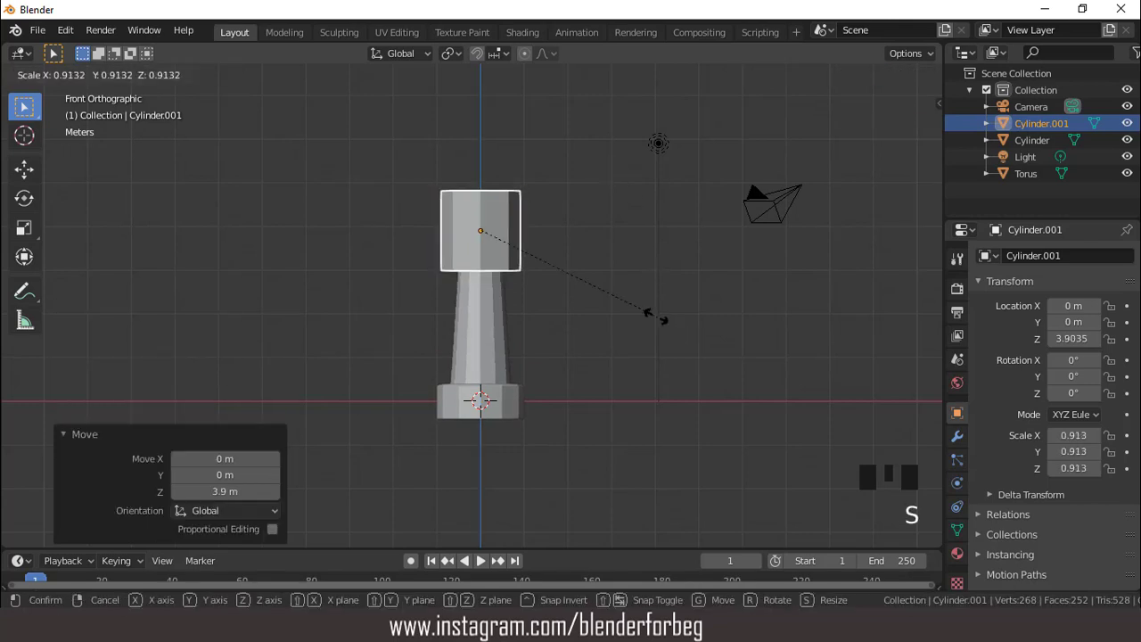
left_click(553, 237)
Scale the small cylinder down by about 0.51 and raise it another 0.191 m or so along the Z axis.
scroll(553, 237, "up", 5)
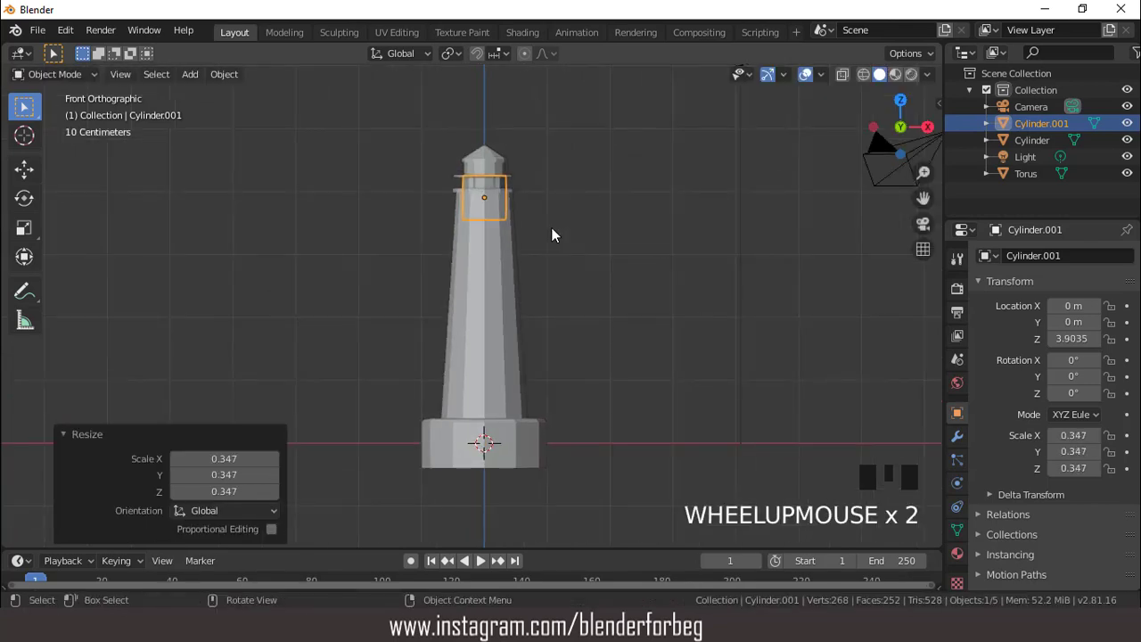
key("ctrl+KP_8")
key("ctrl+KP_8")
key("ctrl+KP_8")
key("ctrl+KP_8")
key("ctrl+KP_8")
key("ctrl+KP_8")
key("ctrl+KP_8")
key("ctrl+KP_8")
key("ctrl+KP_8")
key("ctrl+KP_8")
key("ctrl+KP_8")
key("ctrl+KP_8")
key("ctrl+KP_8")
key("ctrl+KP_8")
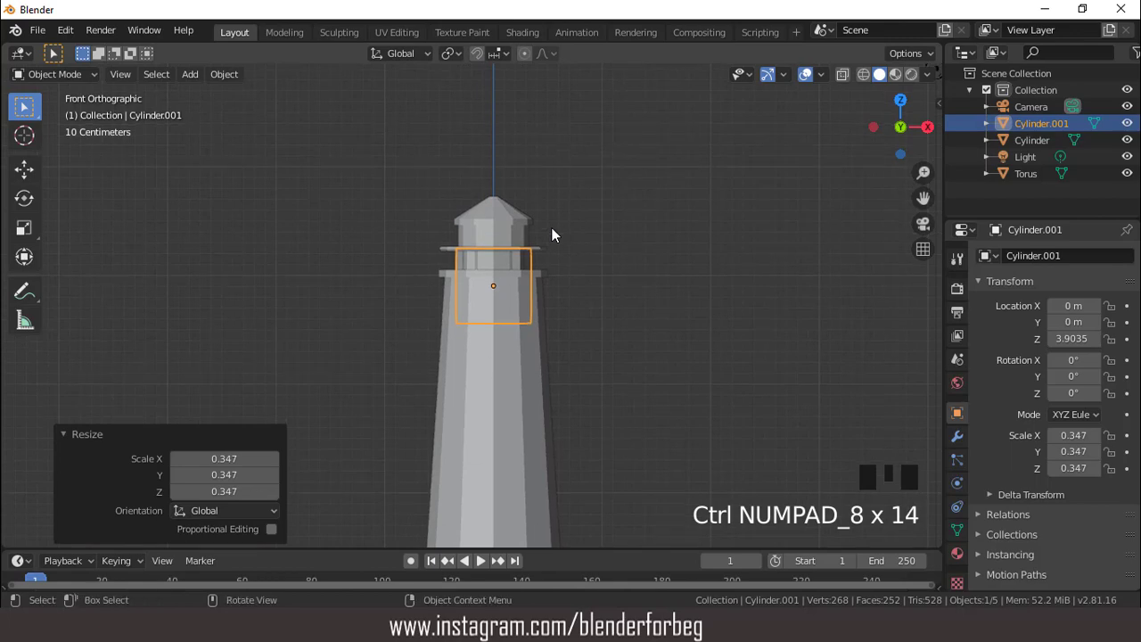
scroll(574, 259, "up", 3)
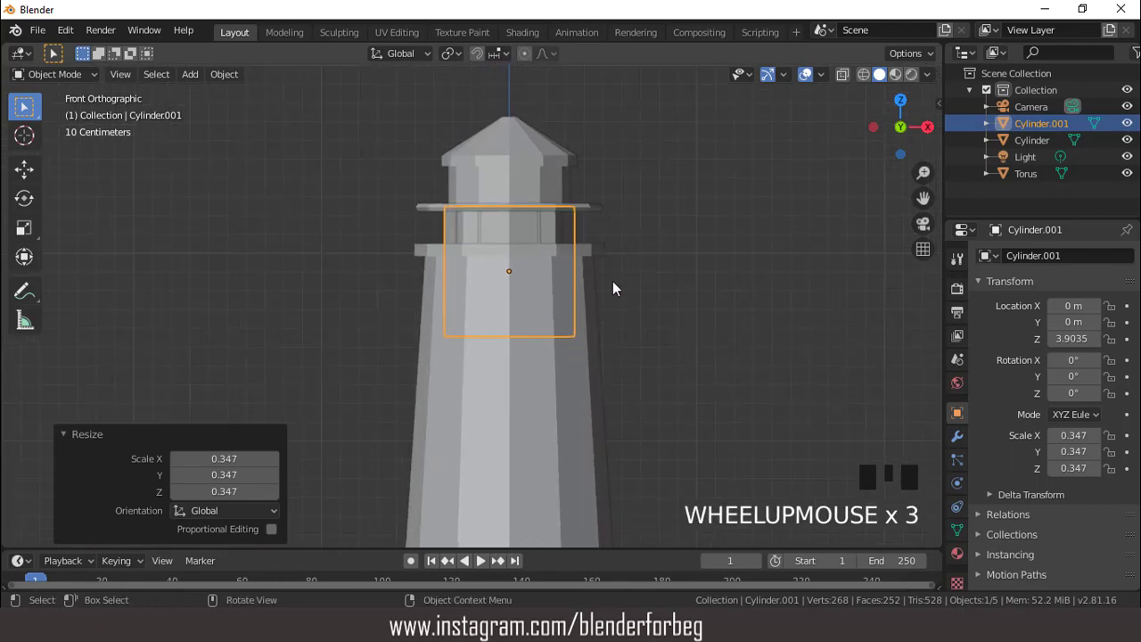
key("s")
left_click(561, 252)
key("g")
key("z")
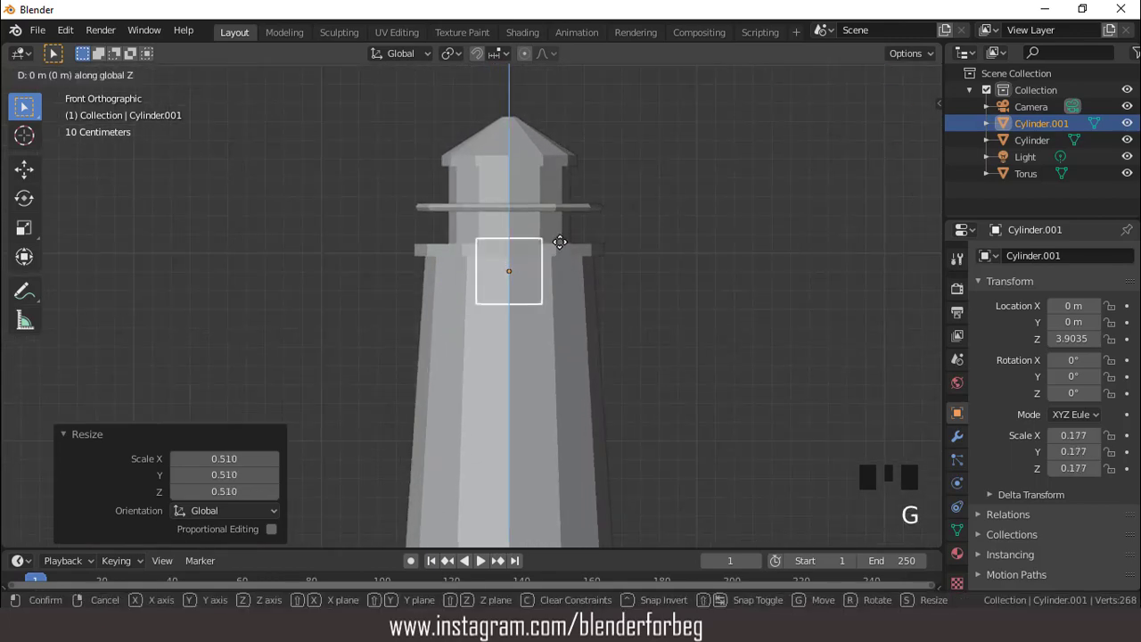
left_click(556, 221)
Scale the small cylinder along Z by about 0.607 and raise it about 0.0445 m to fit between rim and torus.
key("s")
key("z")
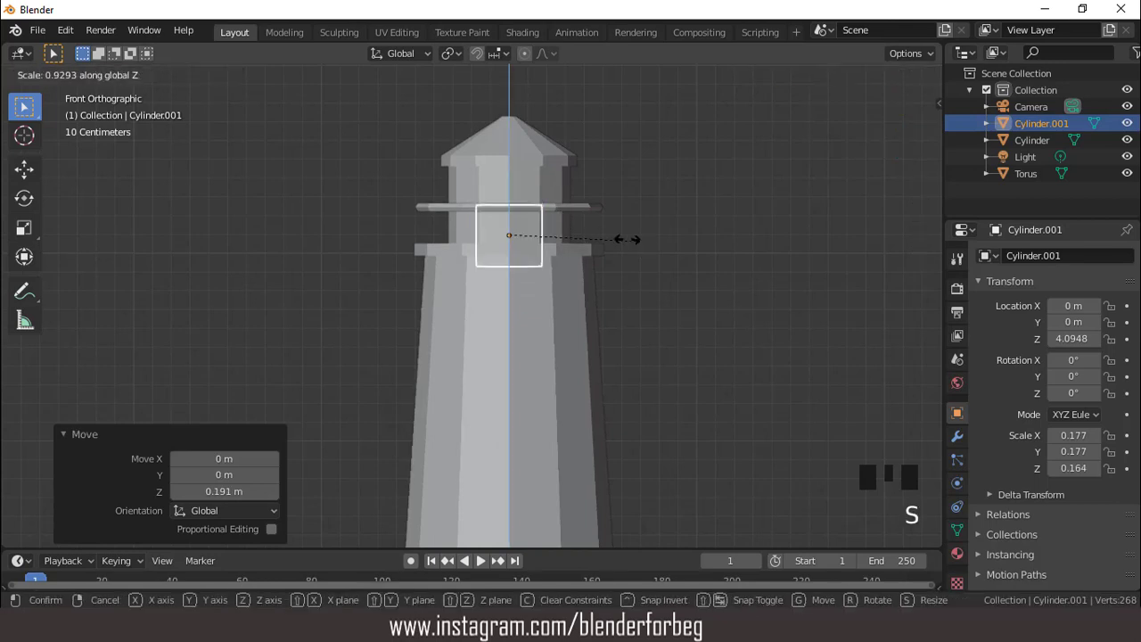
left_click(589, 227)
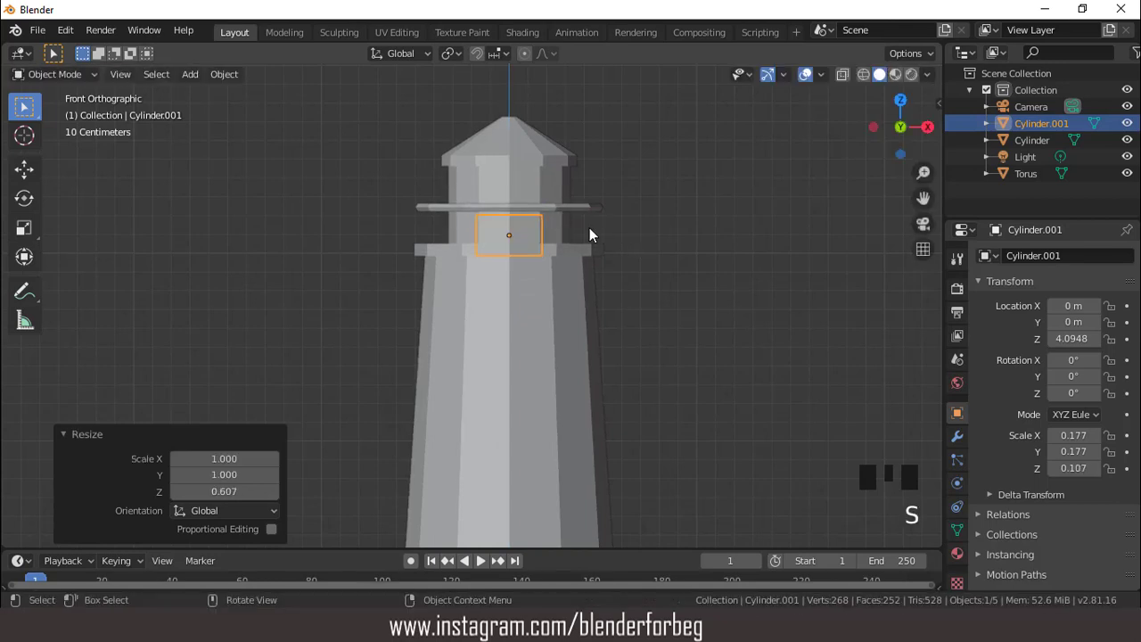
key("g")
key("z")
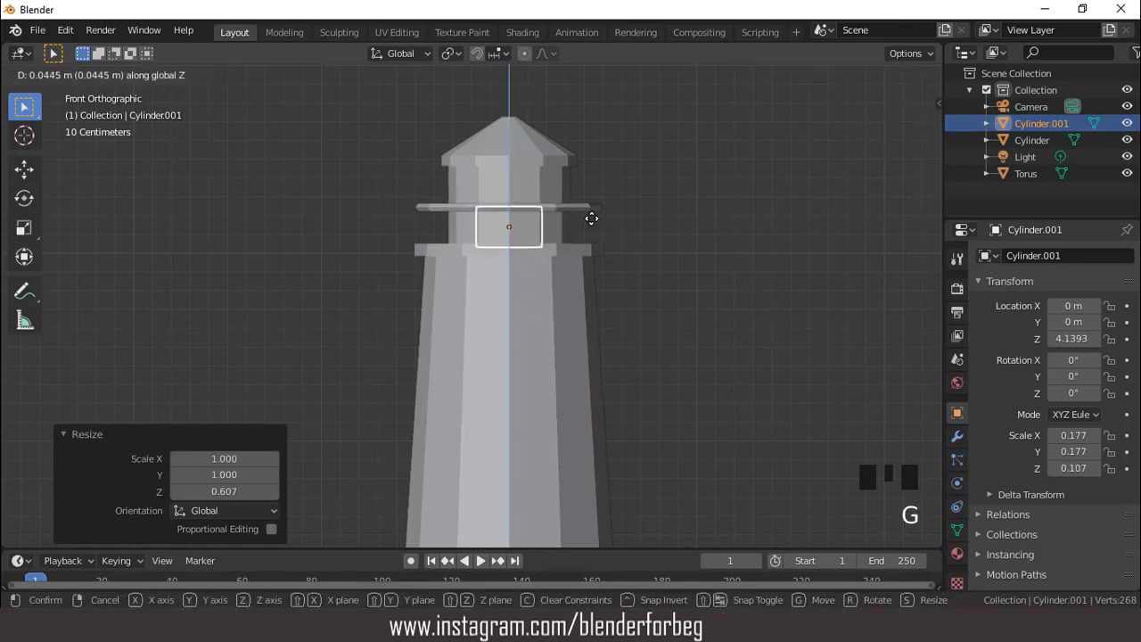
left_click(593, 220)
Toggle the visibility of the small cylinder and the tower in turn to check which object is which.
scroll(607, 230, "up", 2)
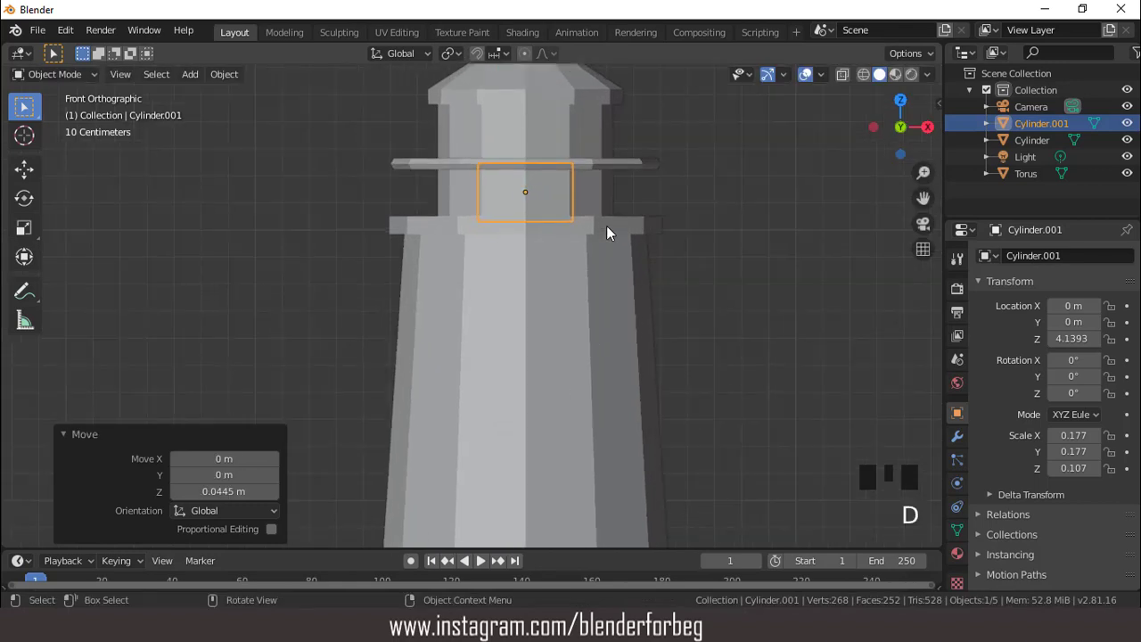
left_click(607, 226)
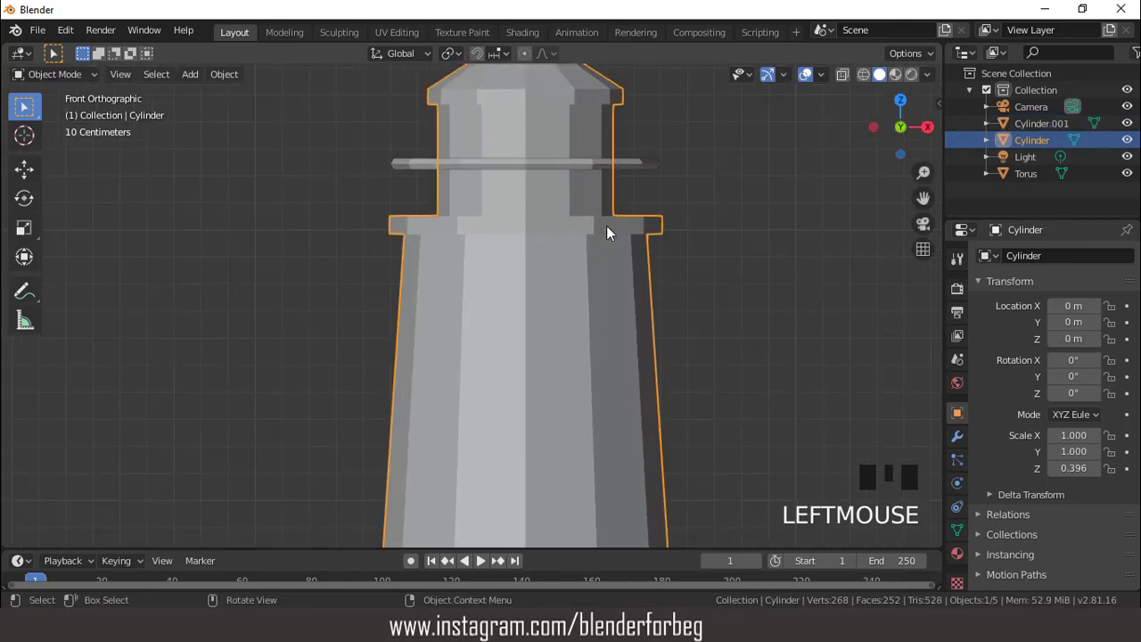
scroll(525, 193, "down", 3)
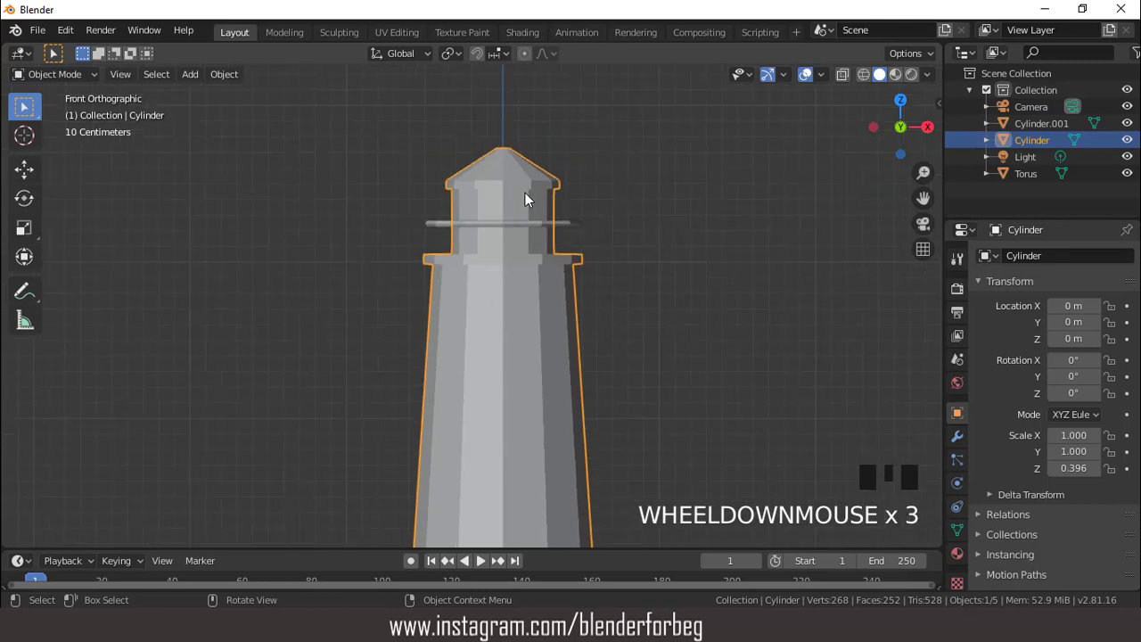
scroll(526, 193, "up", 2)
left_click(518, 206)
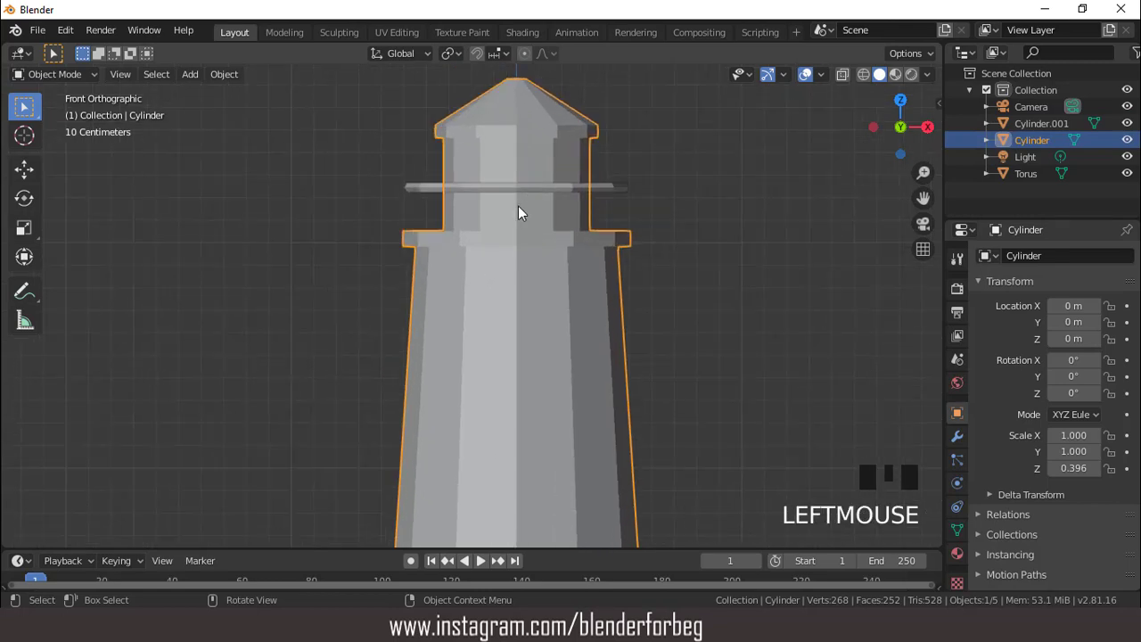
scroll(518, 206, "down", 3)
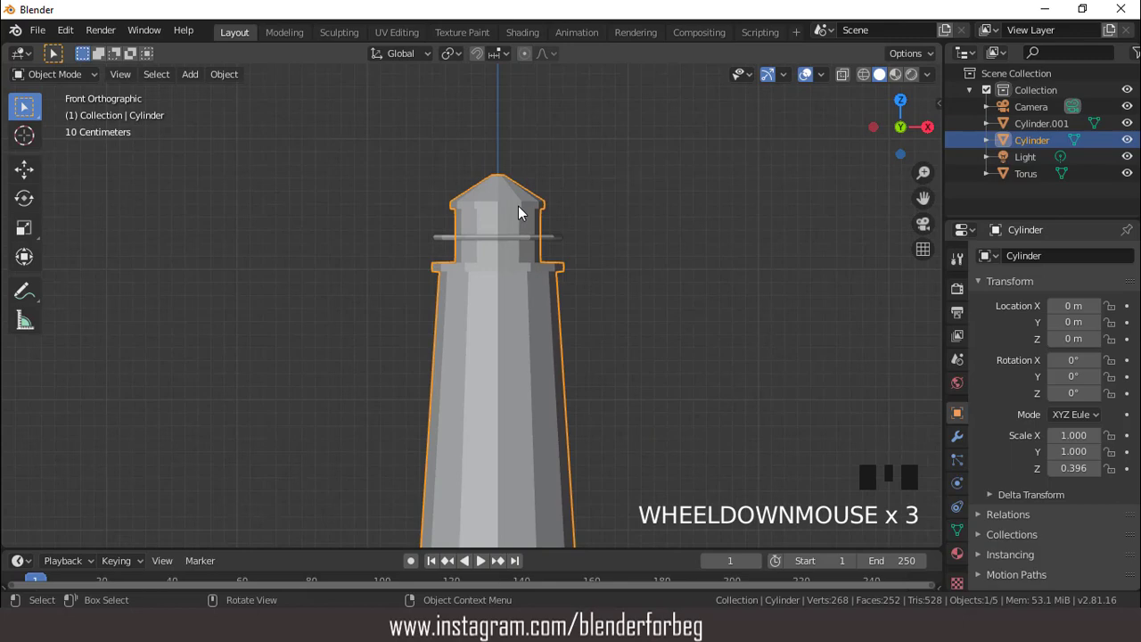
left_click(1128, 124)
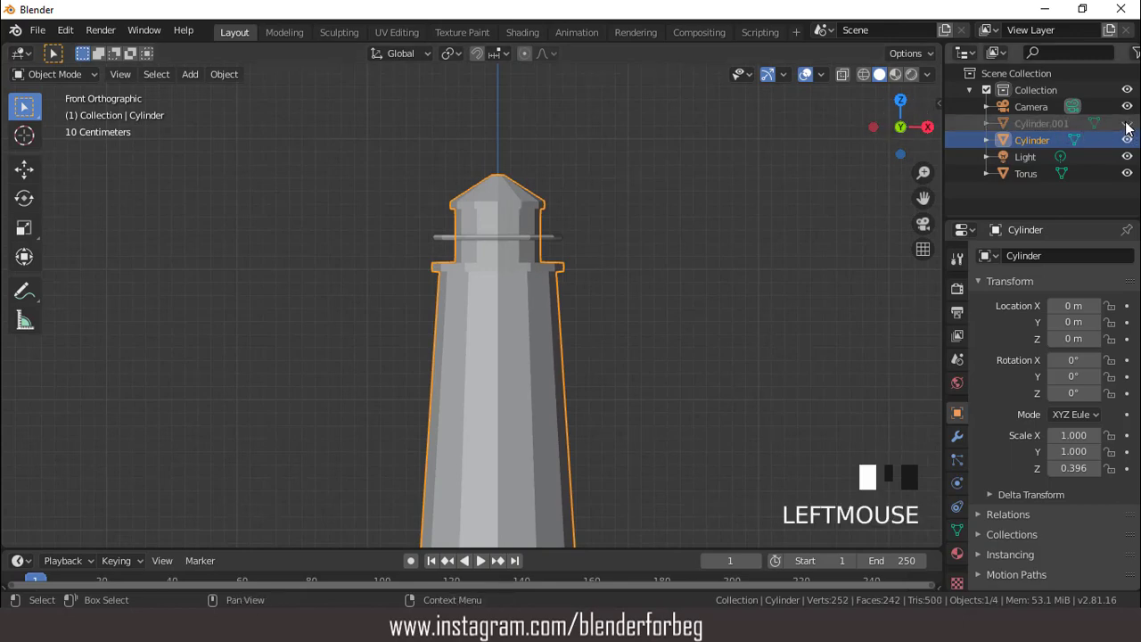
left_click(1128, 123)
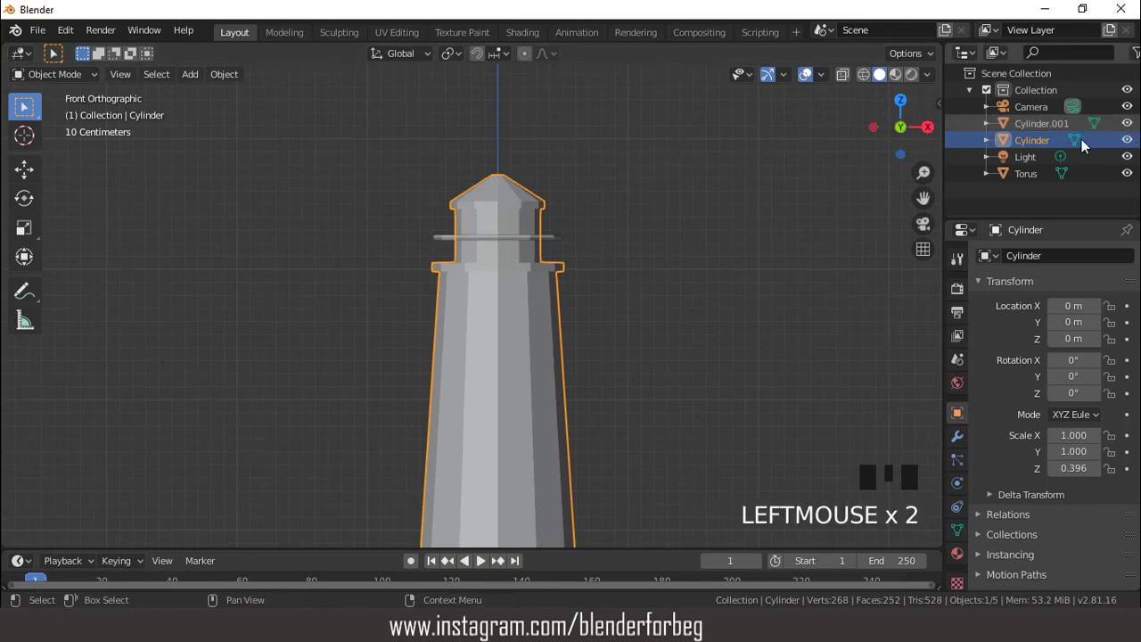
left_click(1121, 139)
left_click(1127, 141)
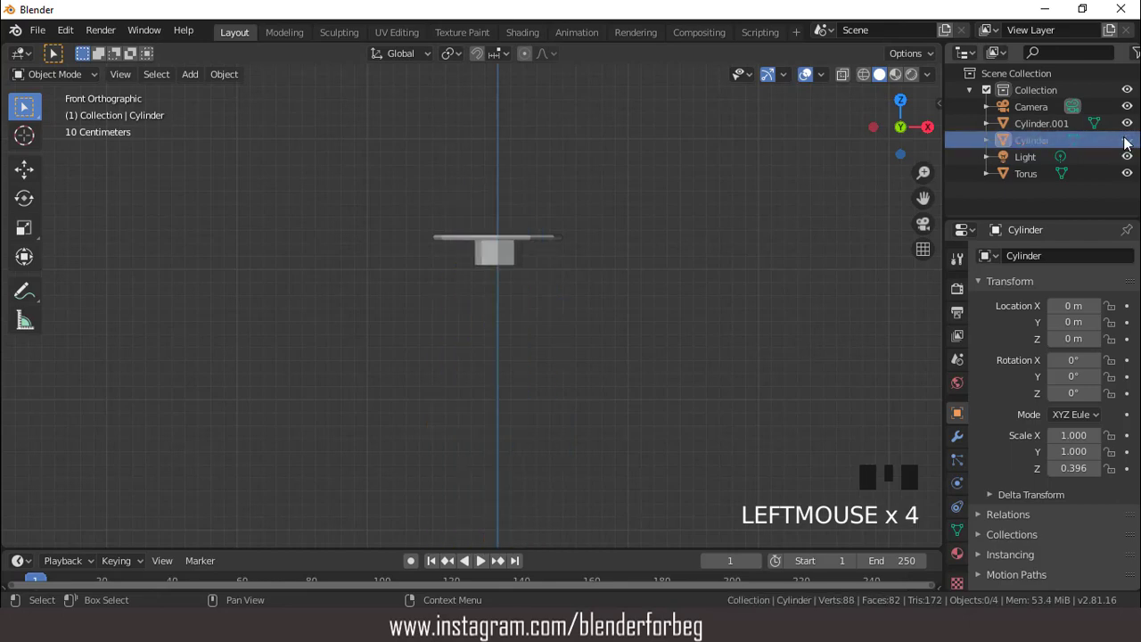
left_click(1126, 141)
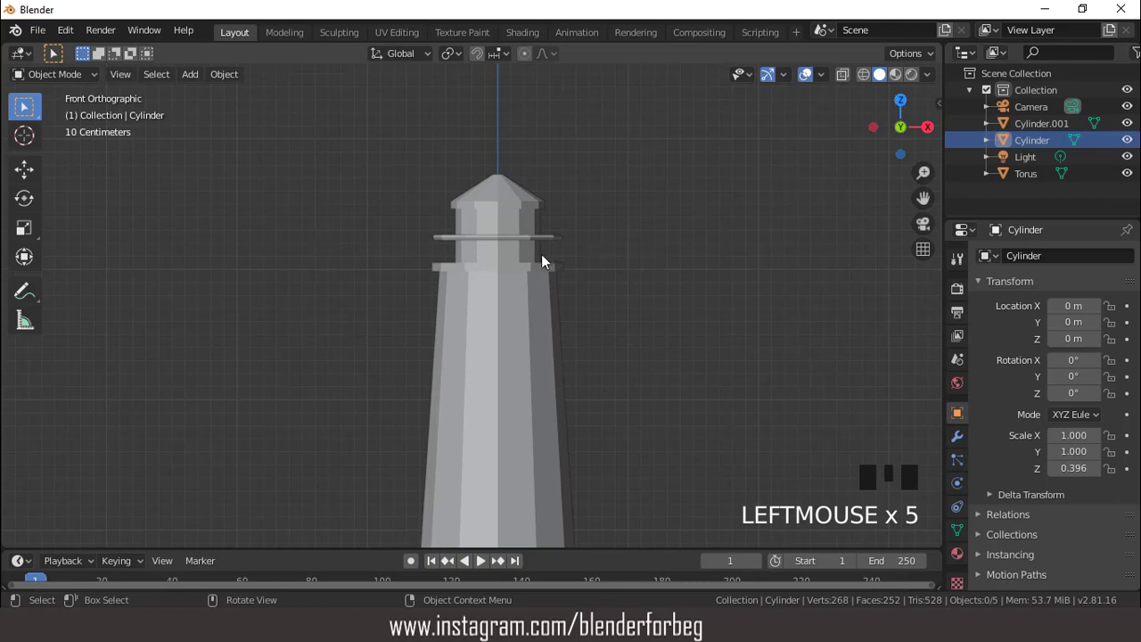
scroll(507, 256, "up", 1)
scroll(506, 256, "down", 1)
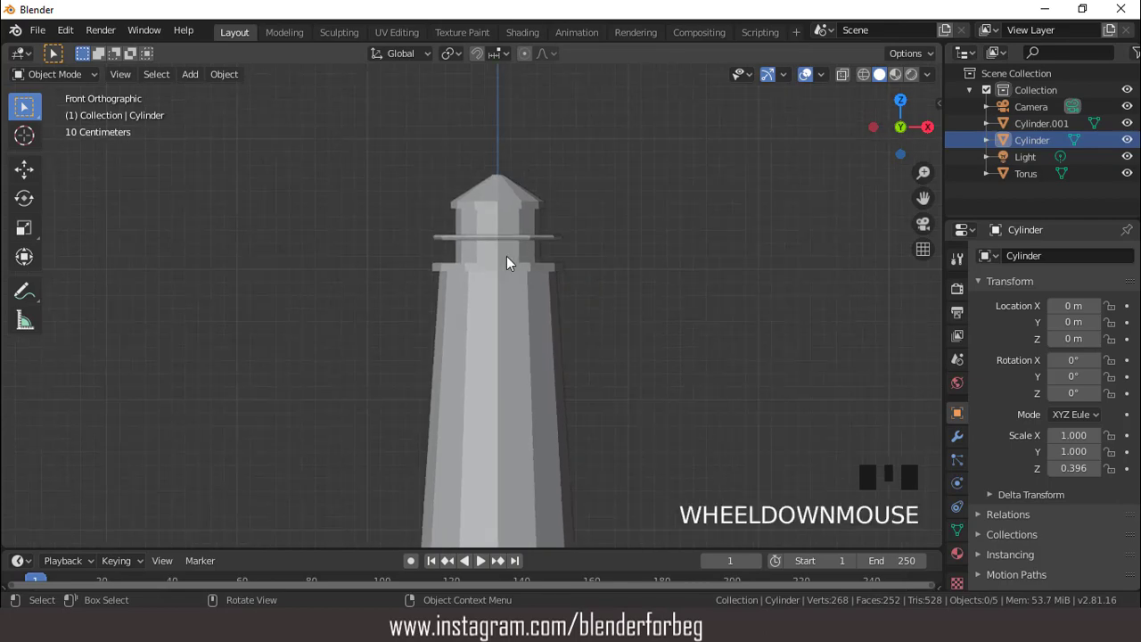
Select the small cylinder and thin it into a post by scaling X and Y by about 0.157, locking Z.
left_click(1031, 123)
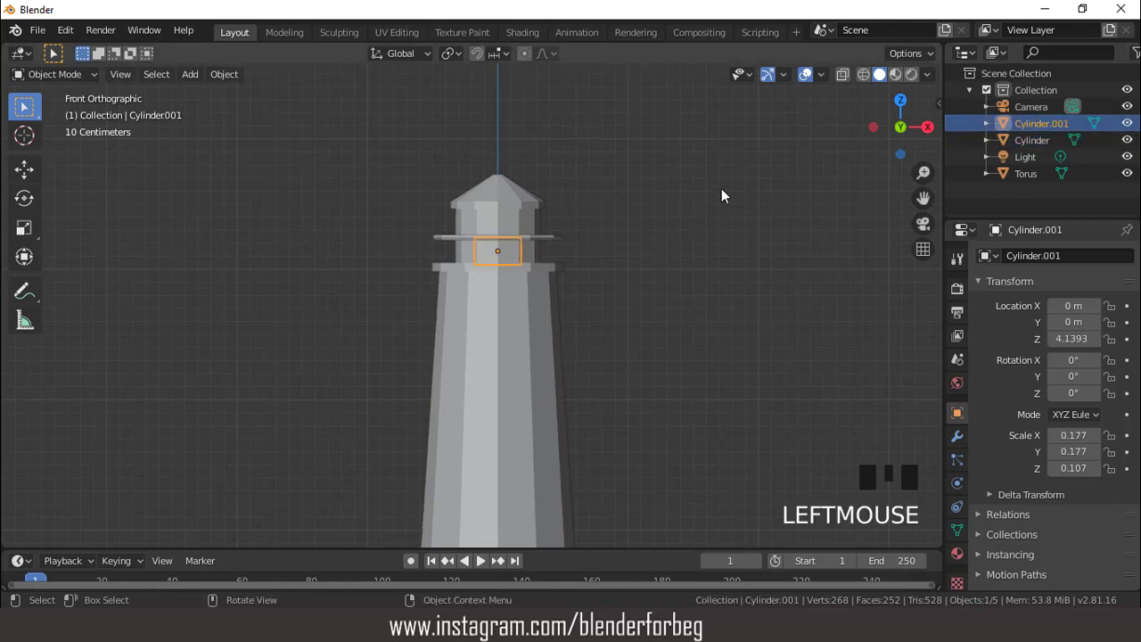
scroll(500, 256, "up", 2)
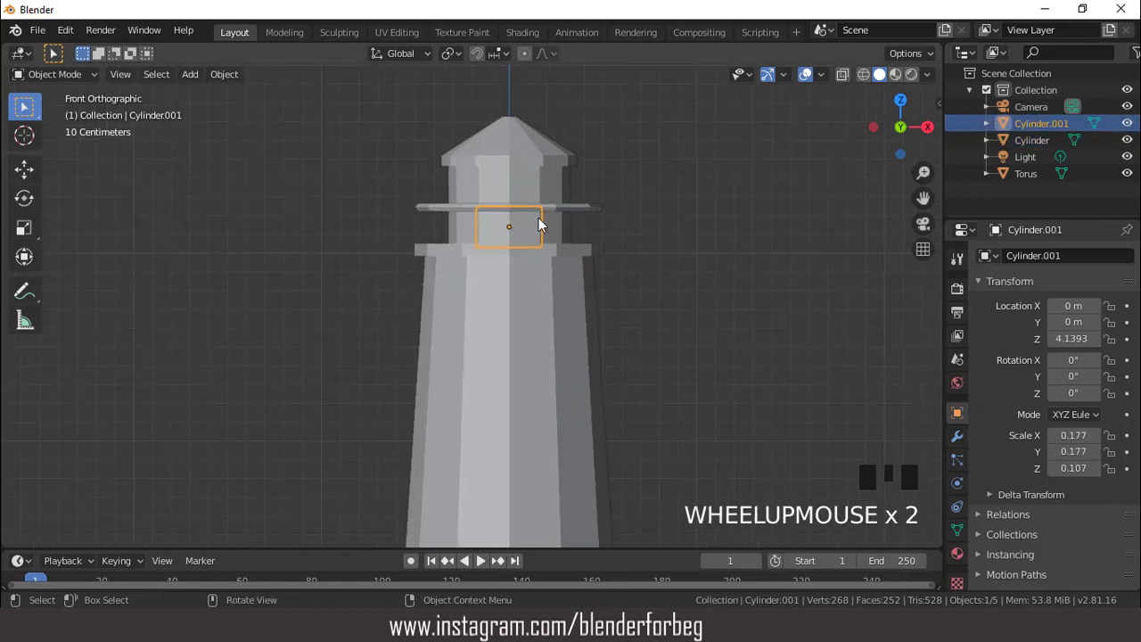
key("s")
key("shift+z")
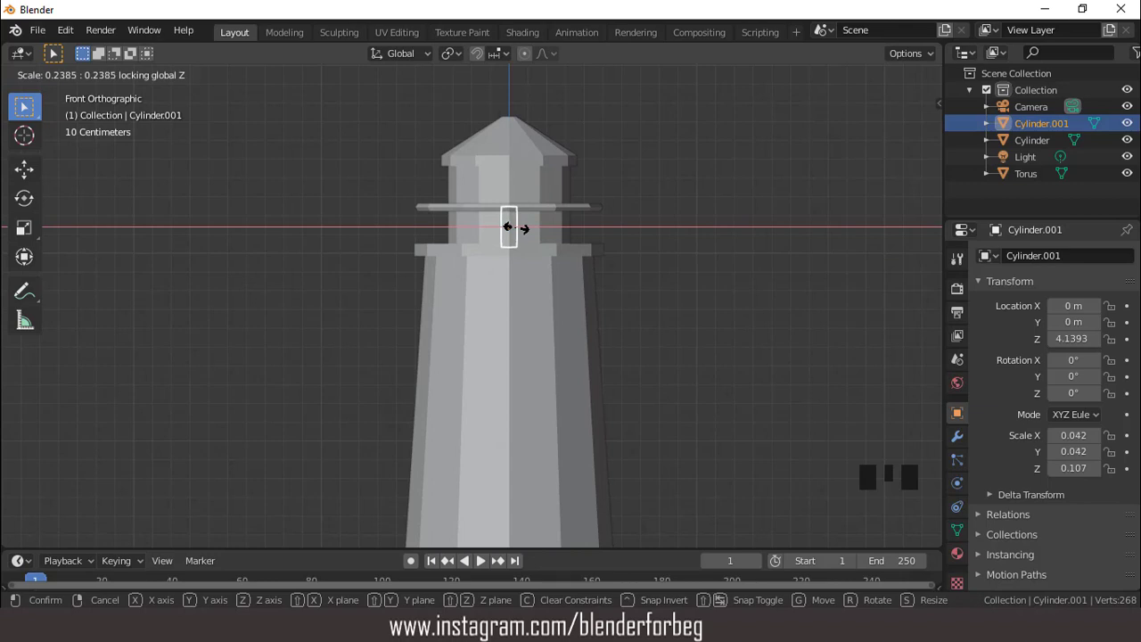
left_click(512, 227)
From the top view, move the post about -0.473 m along the Y axis onto the torus ring.
scroll(514, 228, "down", 2)
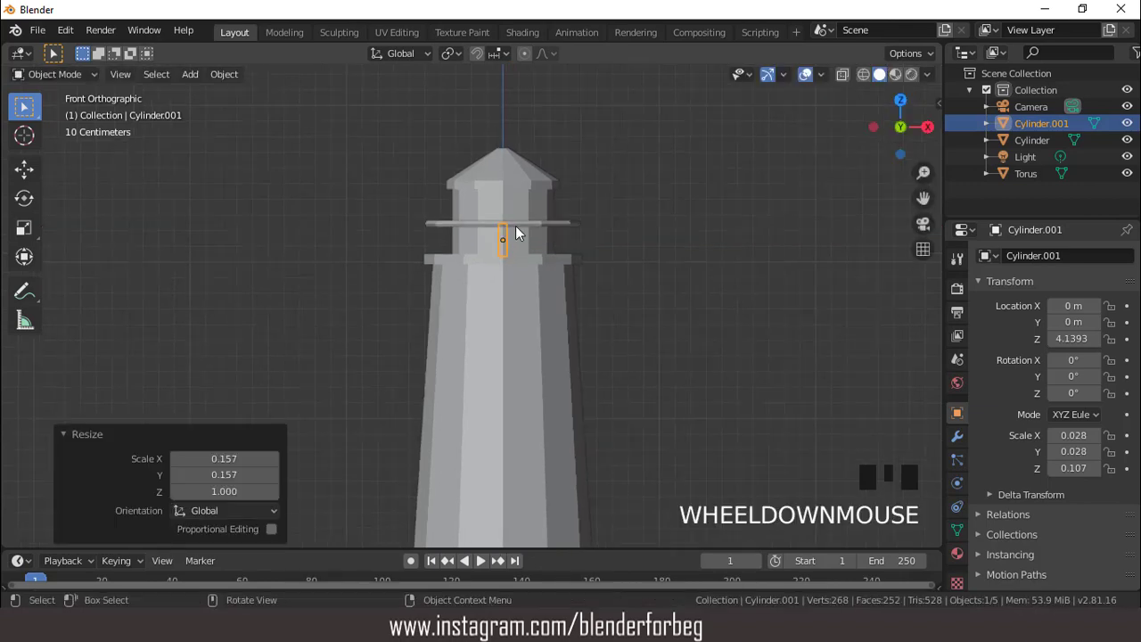
key("KP_7")
scroll(525, 264, "up", 3)
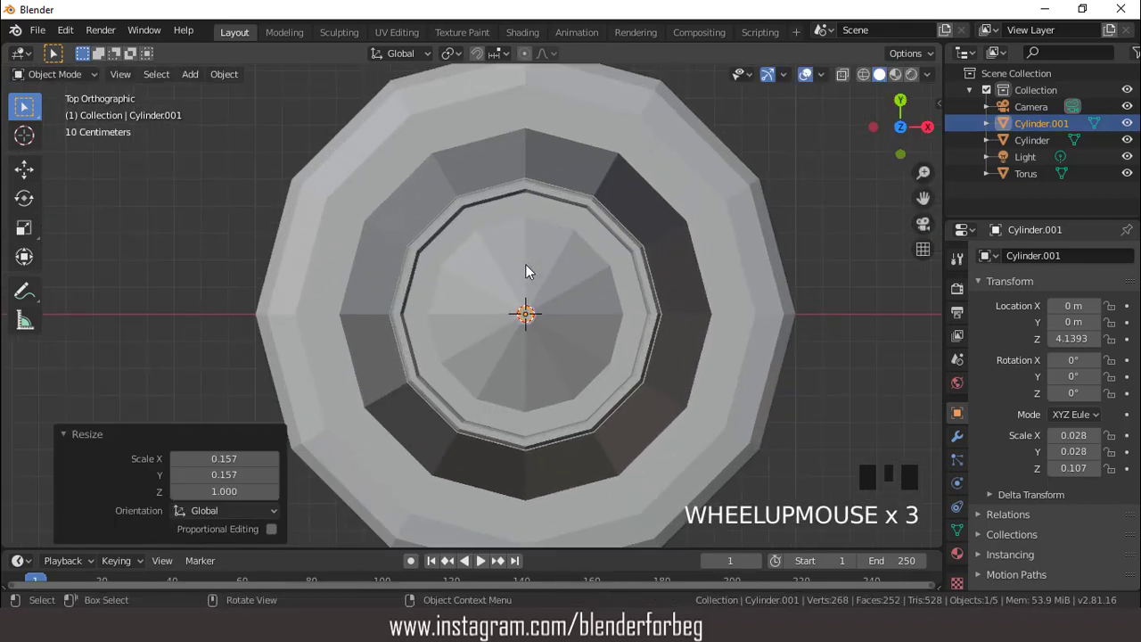
key("g")
key("y")
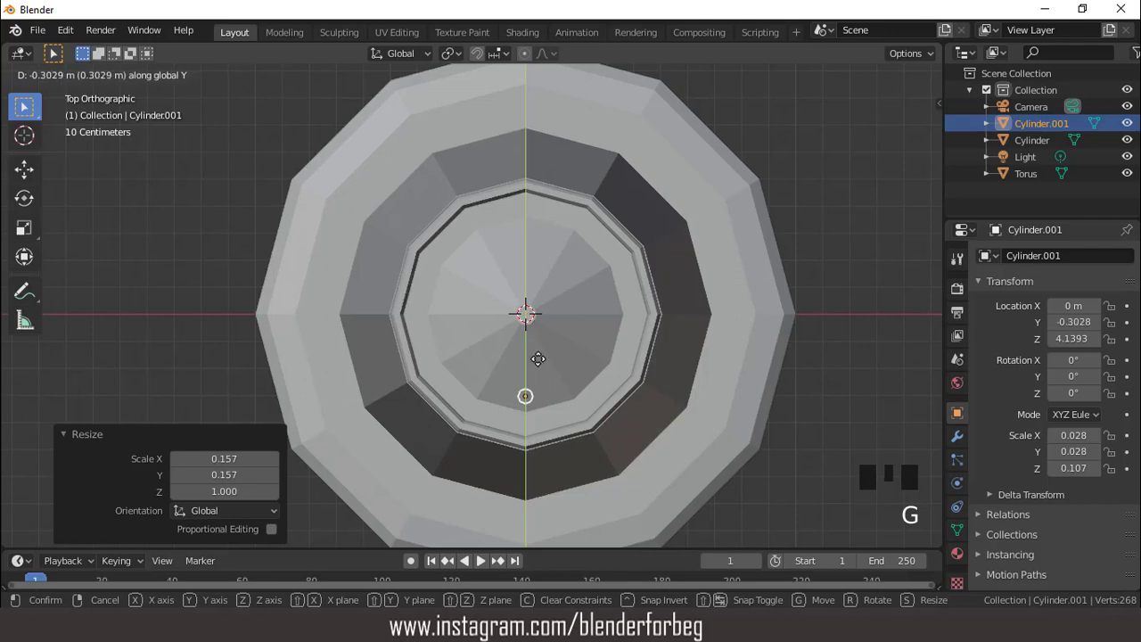
left_click(538, 392)
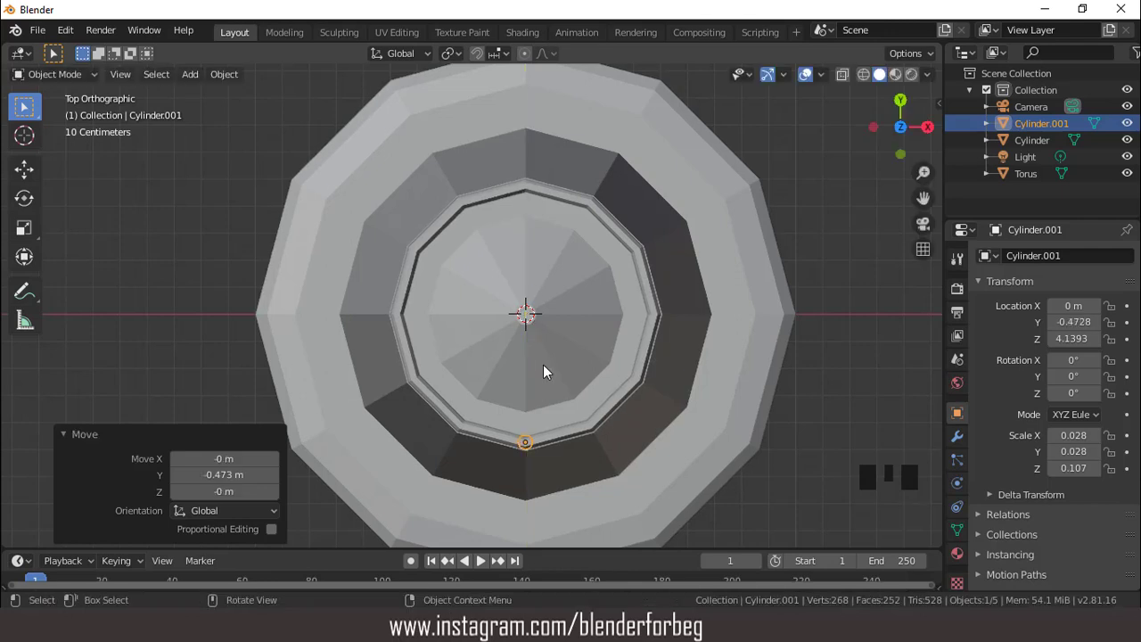
Examine closely from above how the post lines up with the corner of the torus ring.
key("ctrl+KP_2")
key("ctrl+KP_2")
key("ctrl+KP_2")
key("ctrl+KP_2")
key("ctrl+KP_2")
key("ctrl+KP_2")
key("ctrl+KP_2")
key("ctrl+KP_2")
key("ctrl+KP_2")
key("ctrl+KP_2")
key("ctrl+KP_2")
key("ctrl+KP_2")
key("ctrl+KP_2")
key("ctrl+KP_2")
key("ctrl+KP_2")
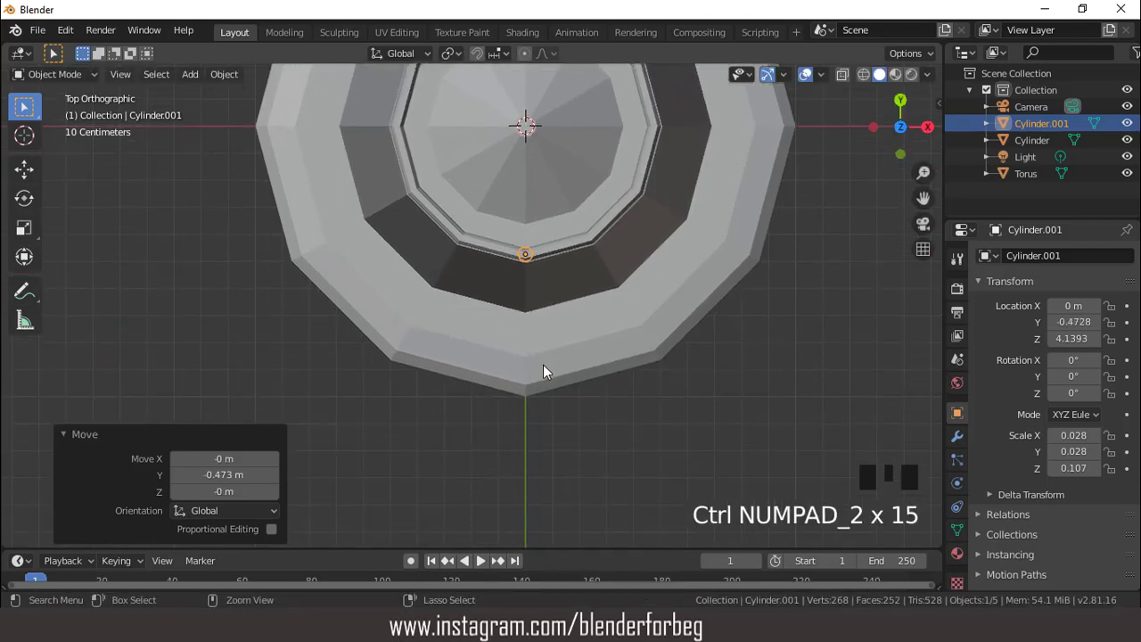
scroll(557, 269, "up", 5)
key("ctrl")
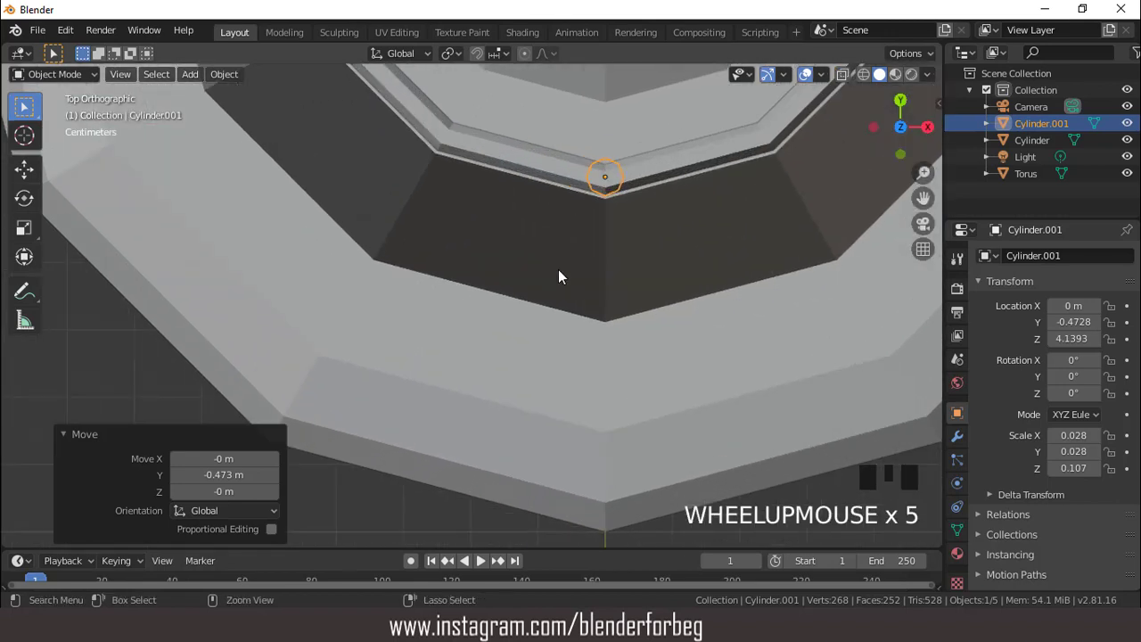
key("ctrl+KP_8")
key("ctrl+KP_6")
key("ctrl+KP_6")
key("ctrl+KP_6")
key("ctrl+KP_6")
key("ctrl+KP_6")
key("ctrl+KP_6")
key("ctrl+KP_6")
key("ctrl+KP_6")
key("ctrl+KP_6")
key("ctrl+KP_6")
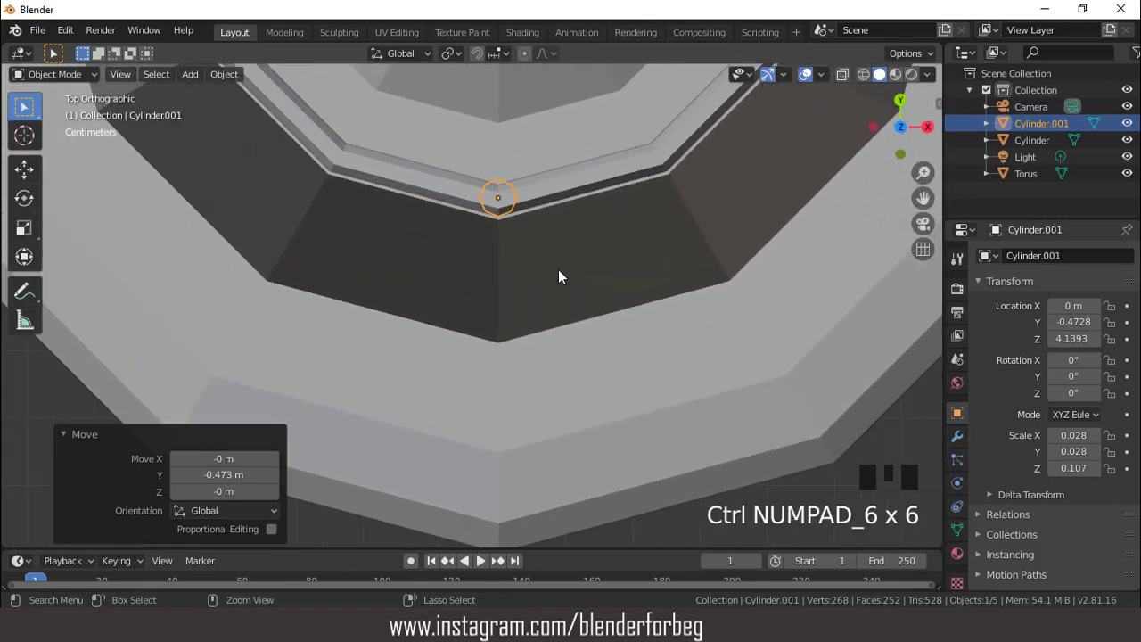
key("ctrl+KP_8")
key("ctrl+KP_8")
key("ctrl+KP_8")
key("ctrl+KP_8")
key("ctrl+KP_8")
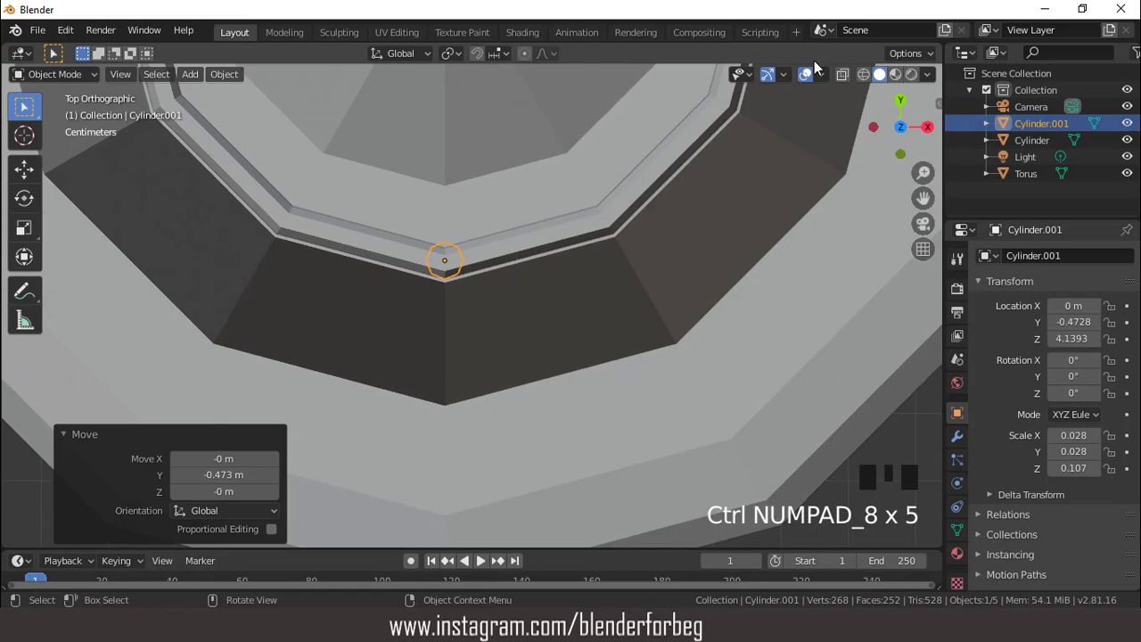
Thin the post further in wireframe display by scaling X and Y by about 0.633, locking Z, and return to solid shading.
left_click(864, 74)
scroll(616, 206, "up", 2)
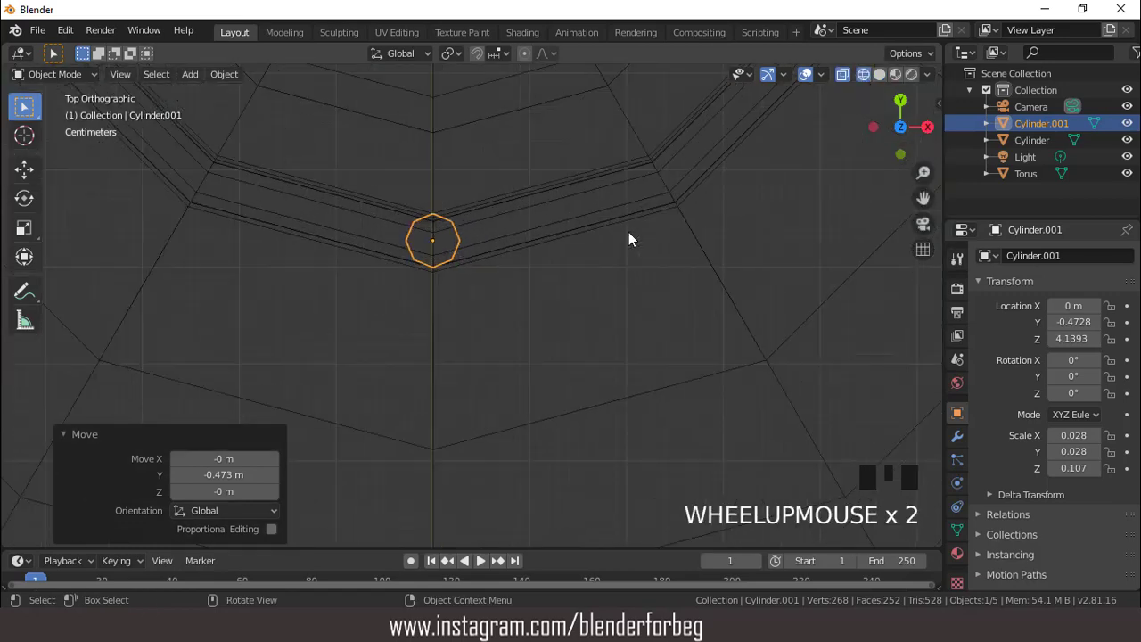
key("s")
key("shift+z")
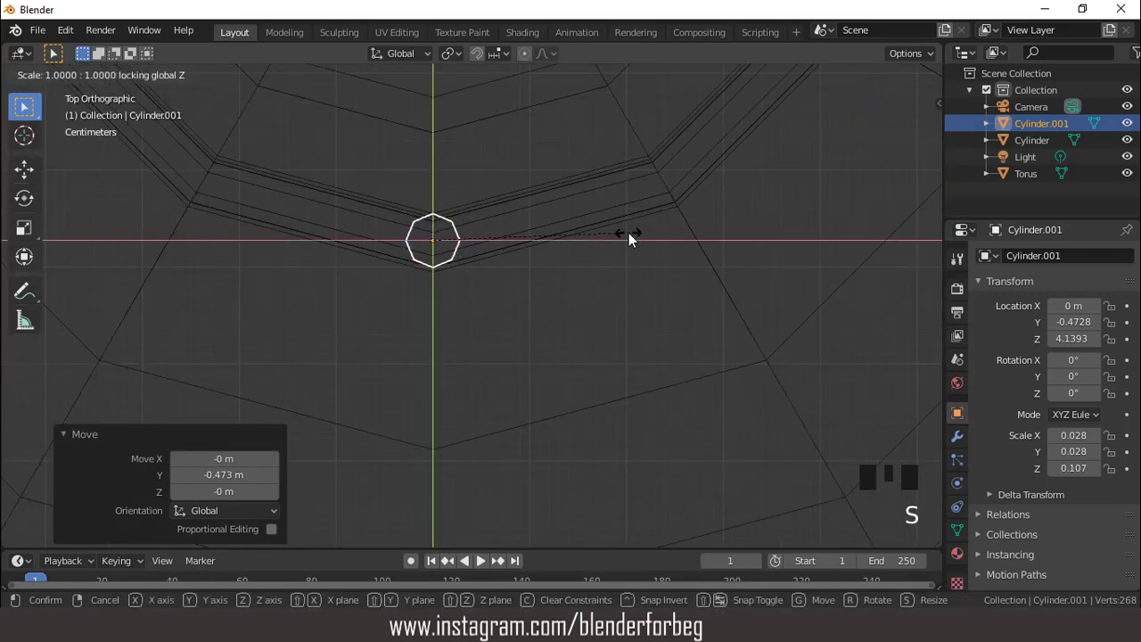
left_click(557, 233)
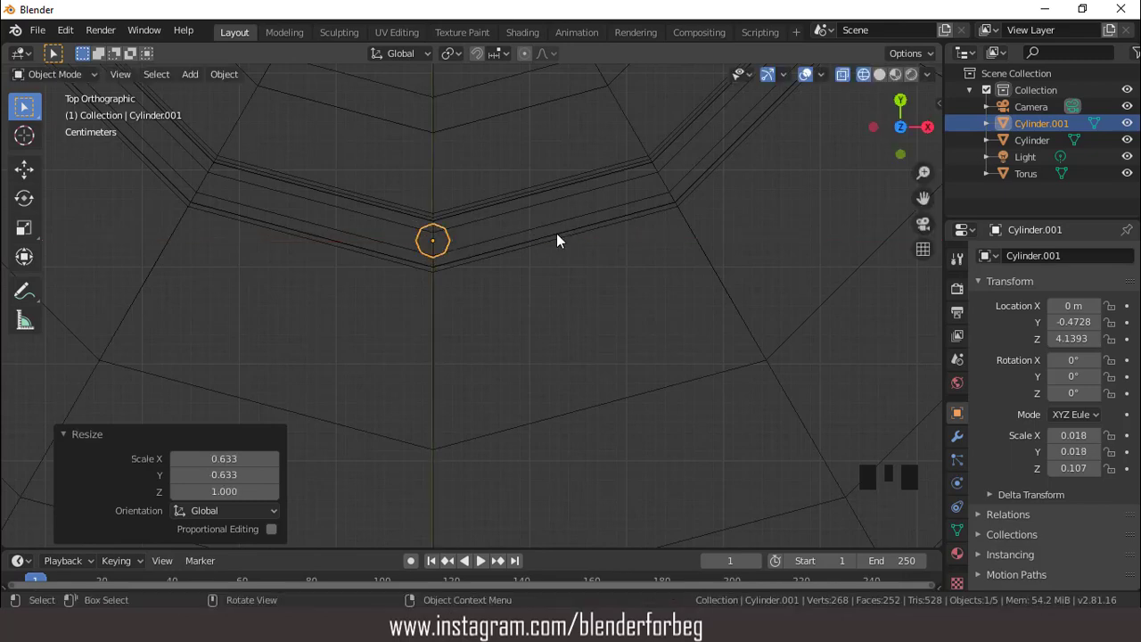
scroll(559, 228, "down", 3)
left_click(877, 74)
scroll(589, 178, "down", 2)
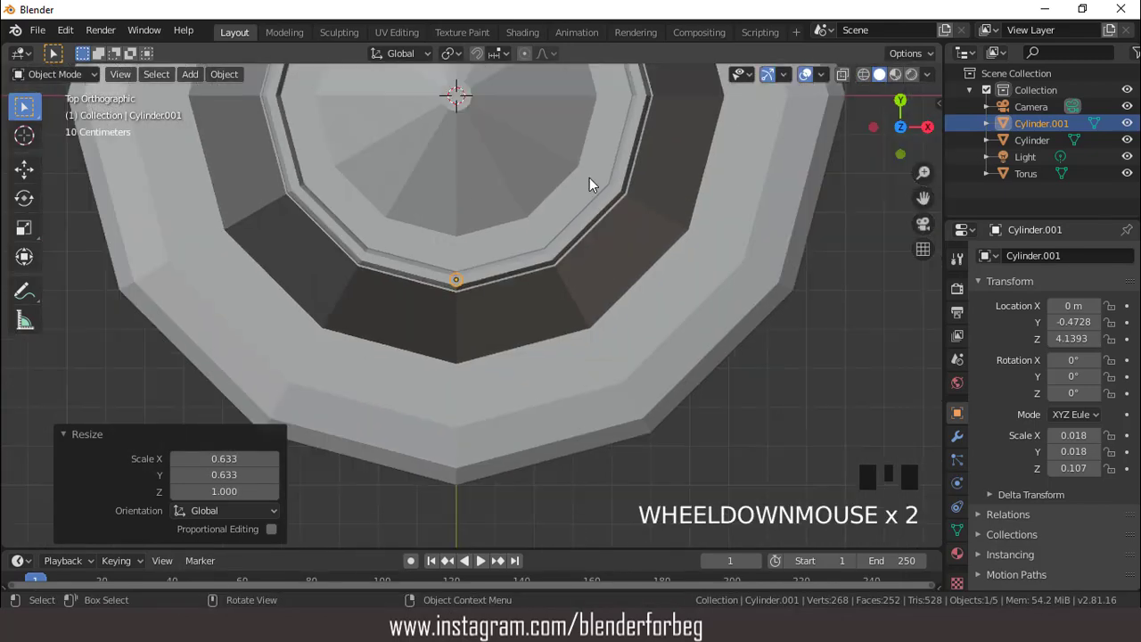
From the top view, nudge the post about -0.00447 m along the Y axis toward the ring's corner.
key("KP_1")
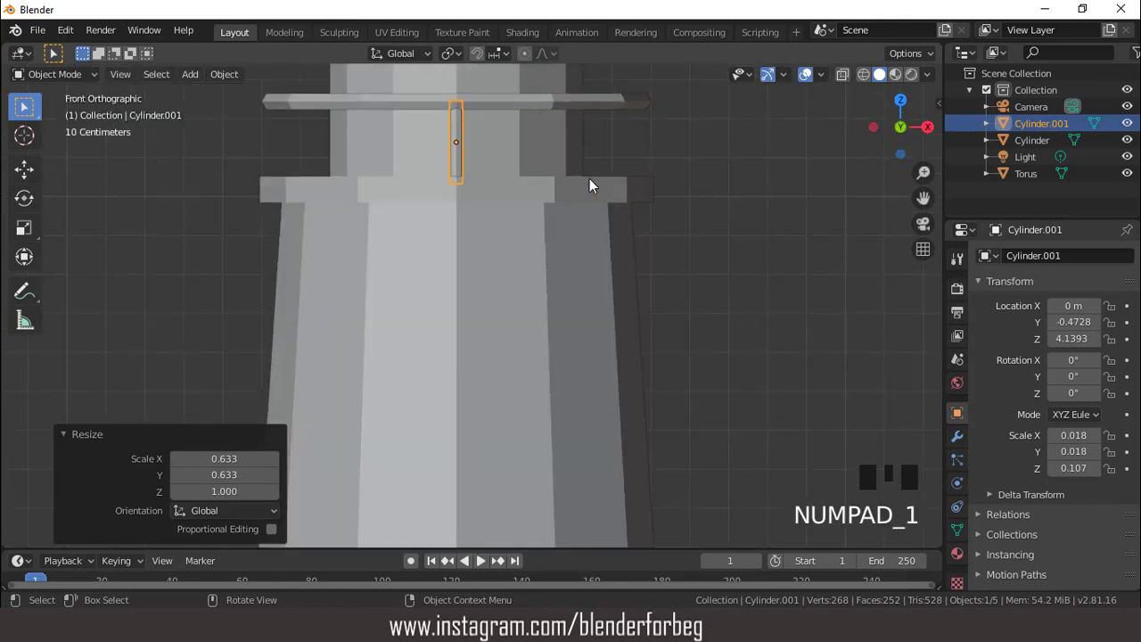
key("KP_7")
scroll(540, 239, "up", 2)
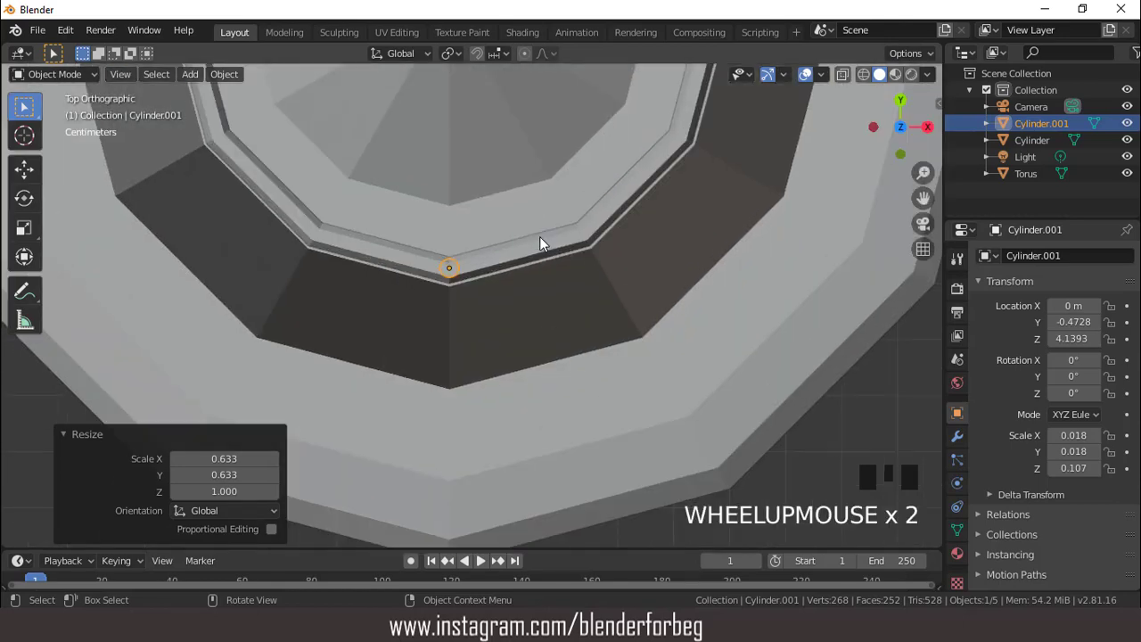
key("g")
key("y")
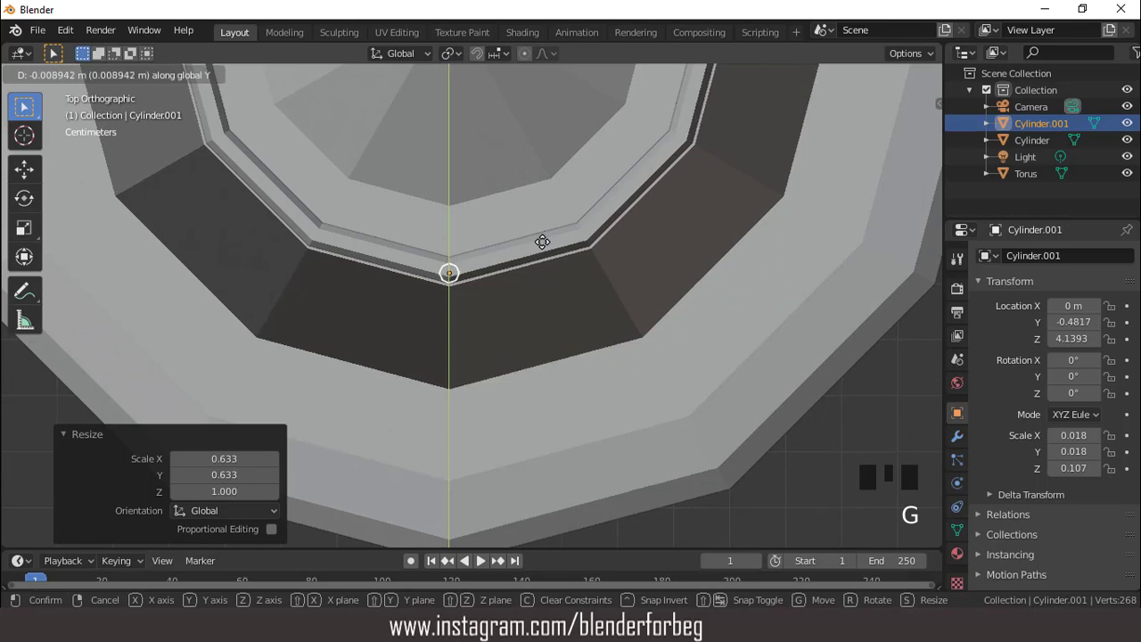
left_click(537, 231)
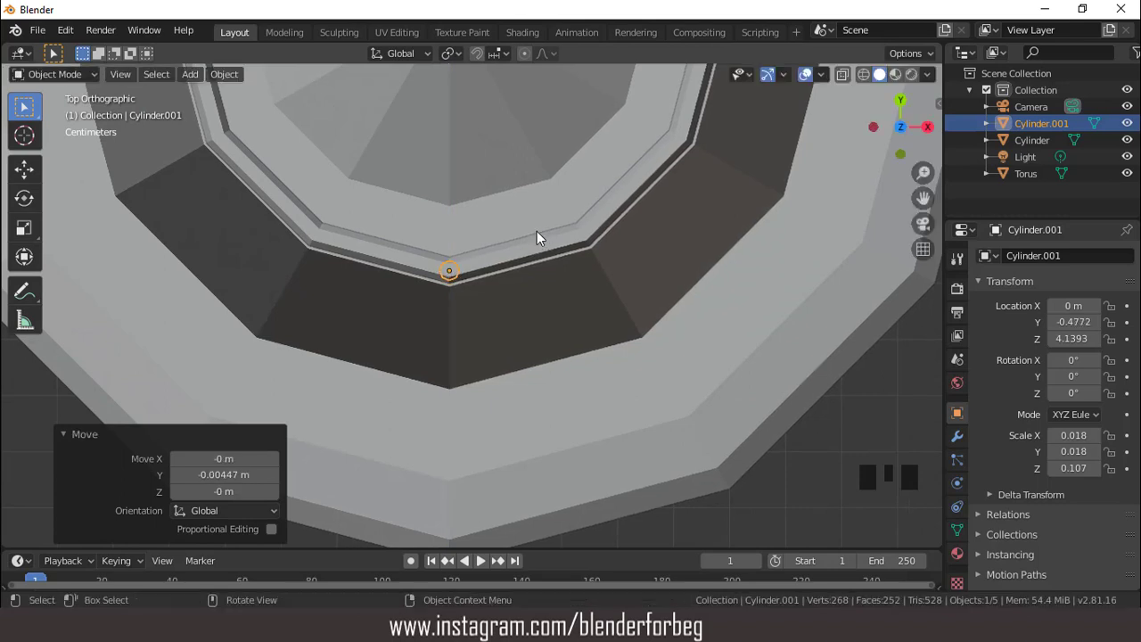
Hide the torus ring and select the thin post beneath it.
scroll(536, 229, "down", 5)
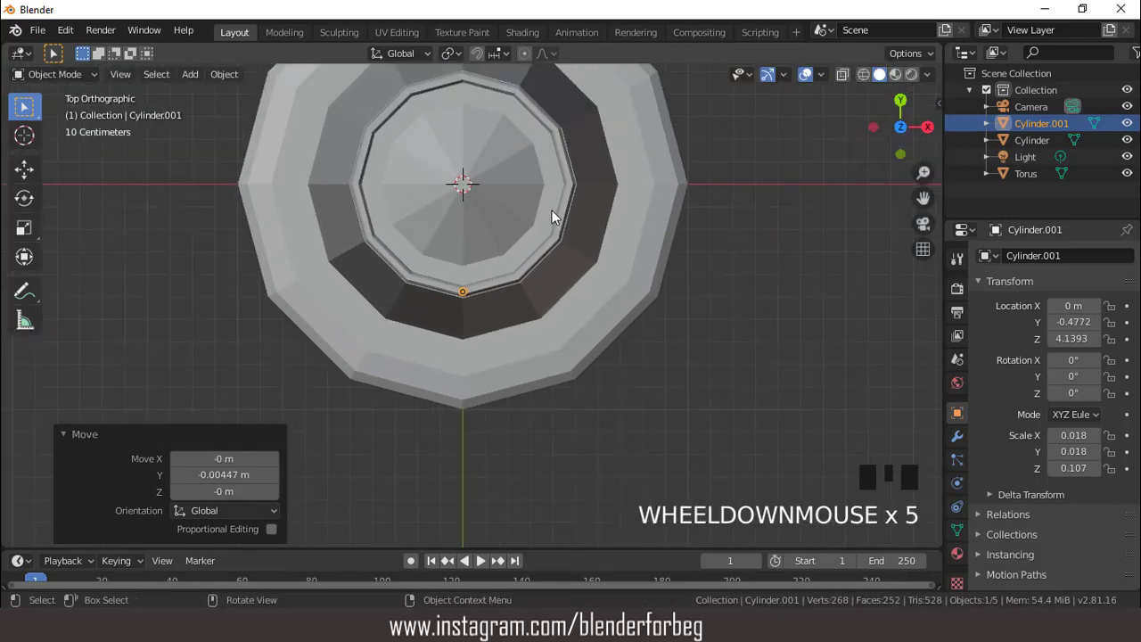
left_click(573, 188)
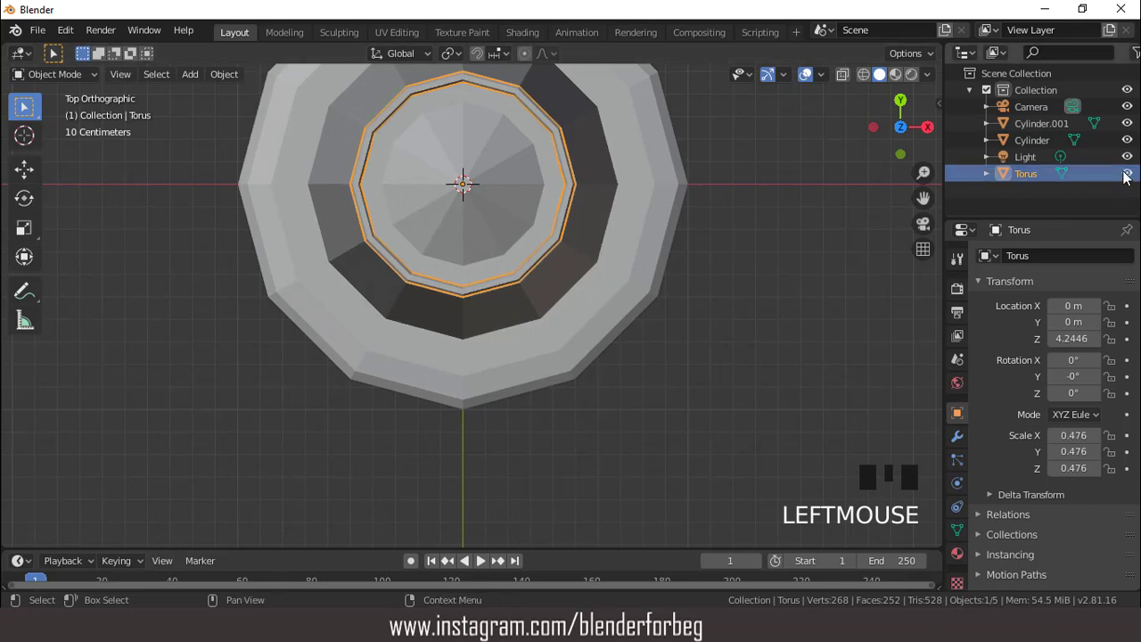
left_click(1127, 173)
left_click(465, 289)
scroll(491, 250, "down", 2)
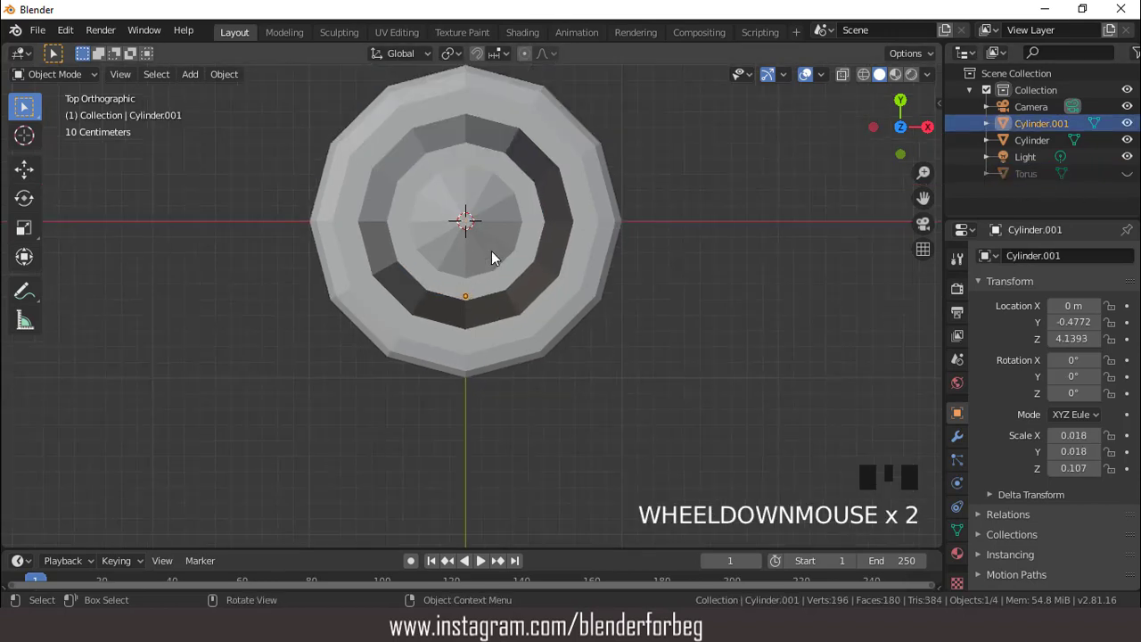
scroll(491, 250, "up", 2)
In Edit Mode, use Spin Duplicates to copy the post about 263° around the tower's Z axis.
left_click(48, 74)
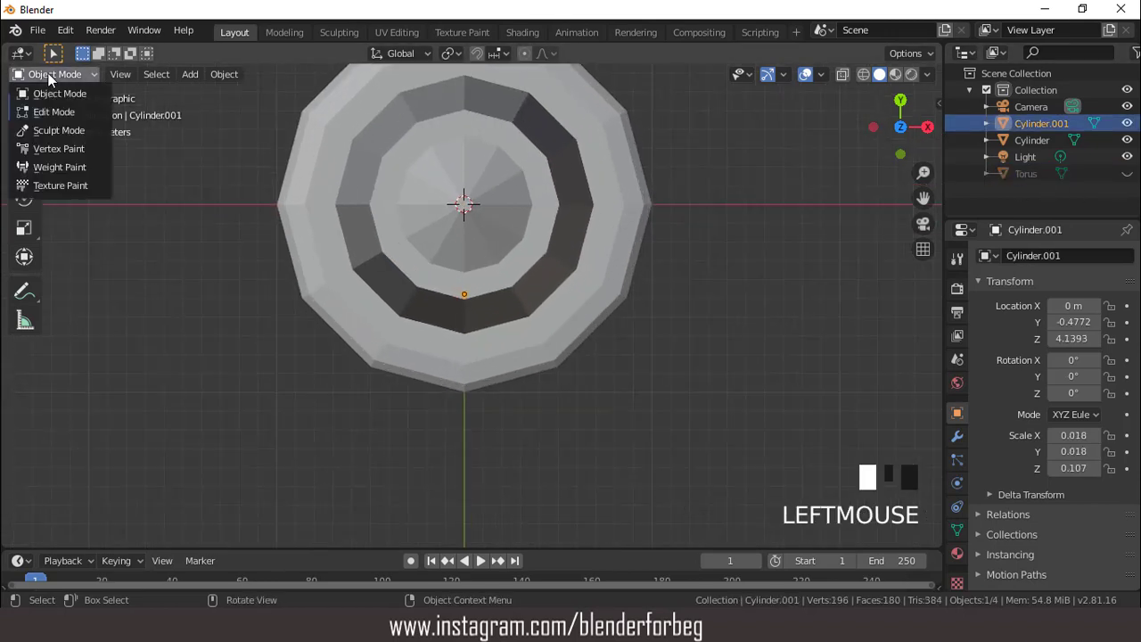
left_click(49, 113)
left_click(209, 74)
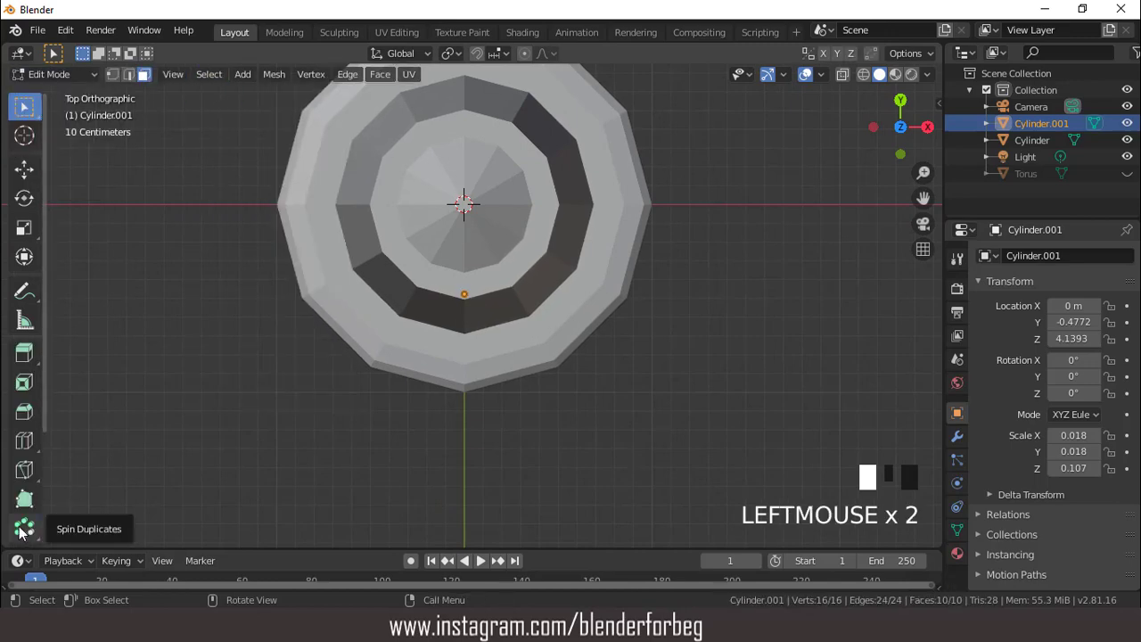
left_click_drag(20, 532, 84, 529)
scroll(504, 267, "down", 2)
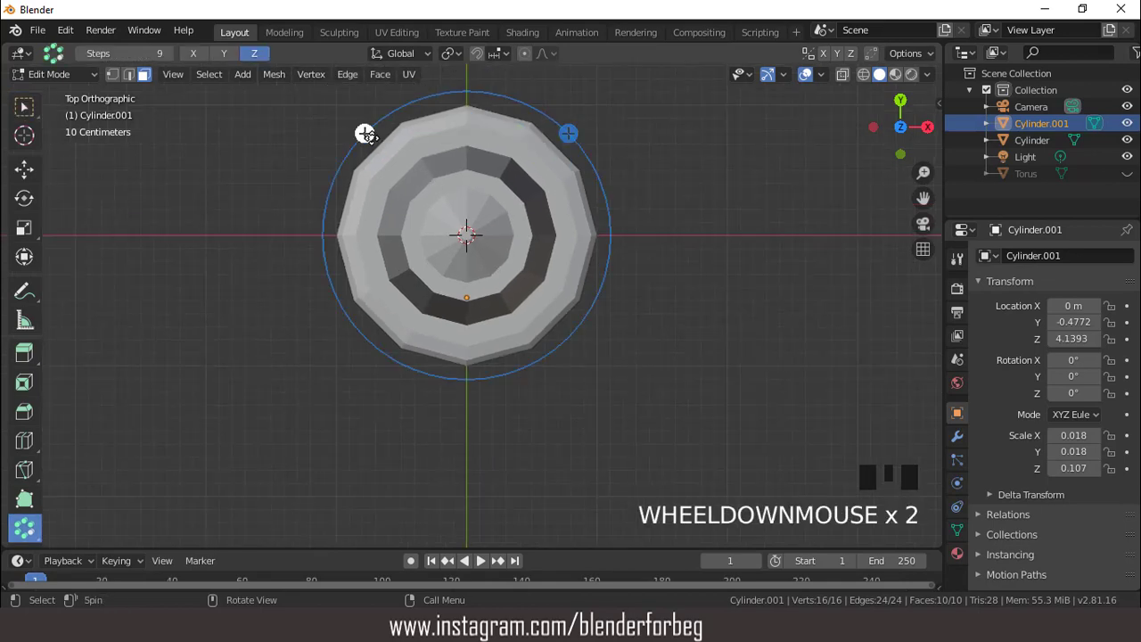
left_click_drag(365, 134, 580, 148)
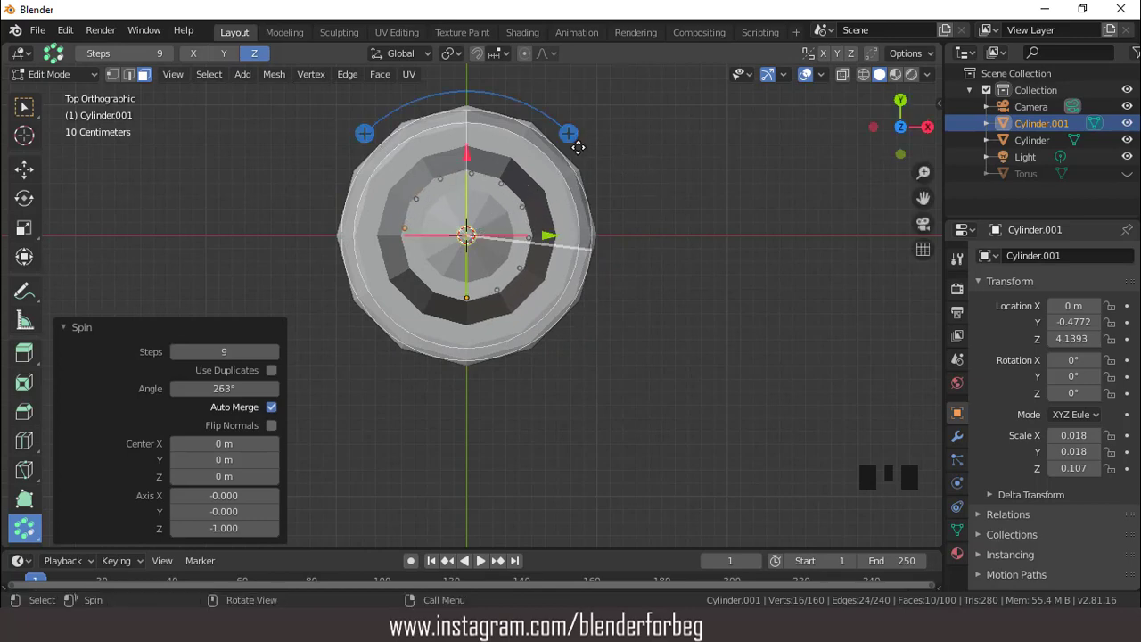
Raise the spin's step count to 11 and check the spacing of the posts around the rim.
left_click(266, 353)
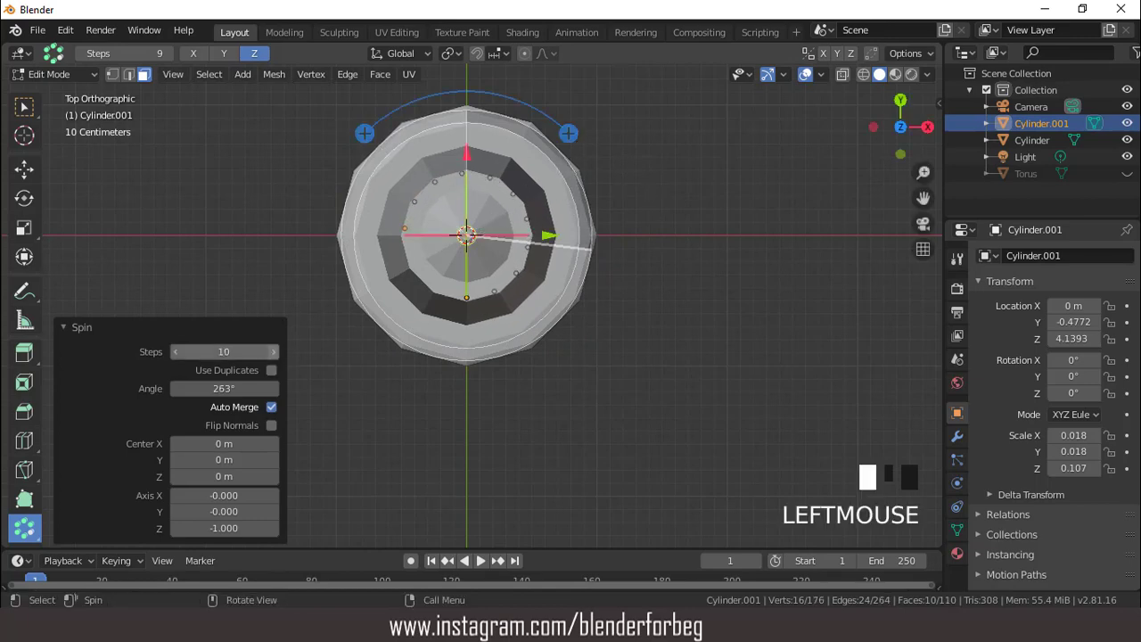
left_click(266, 352)
scroll(470, 261, "up", 2)
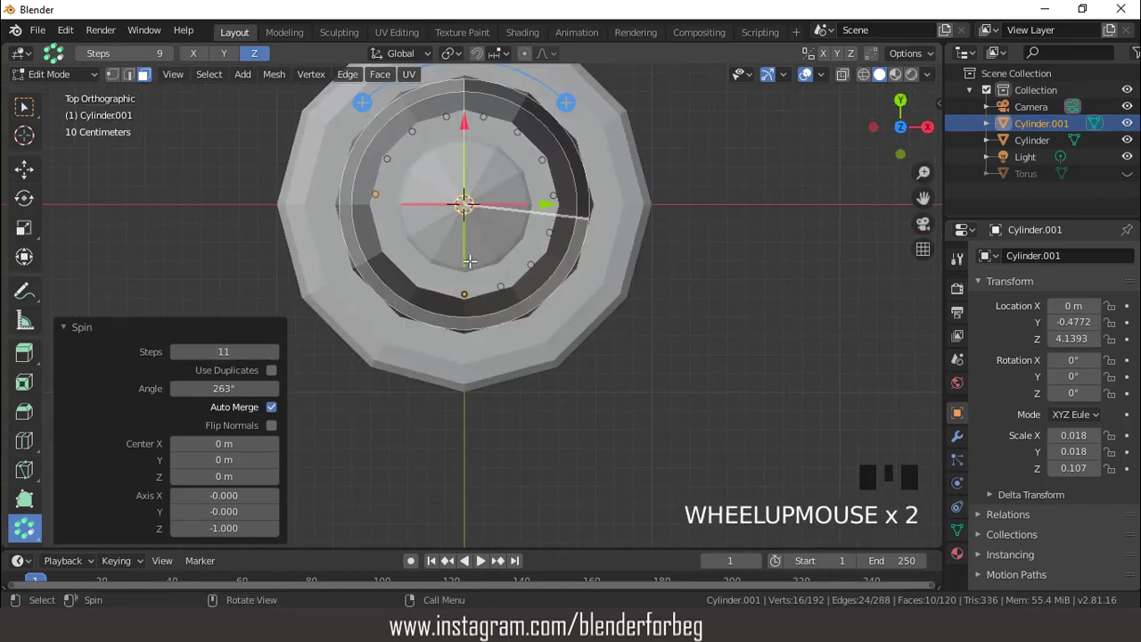
scroll(500, 286, "down", 2)
middle_click_drag(517, 295, 616, 249)
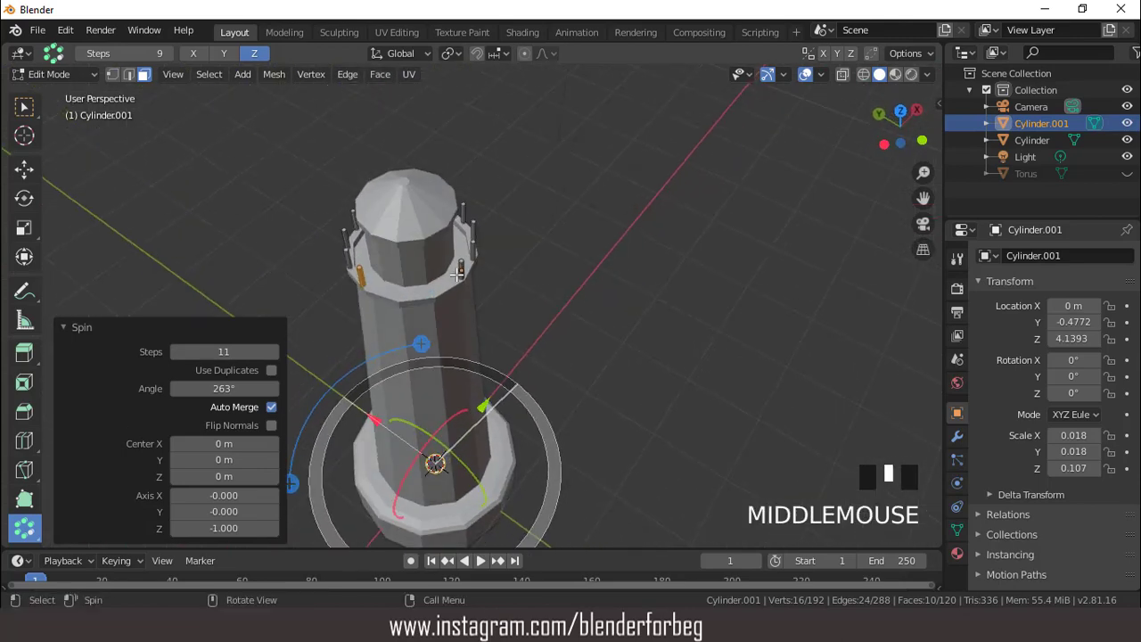
scroll(457, 274, "up", 3)
Set the spin angle to 330° so the posts are evenly spaced around the tower's rim.
left_click(221, 389)
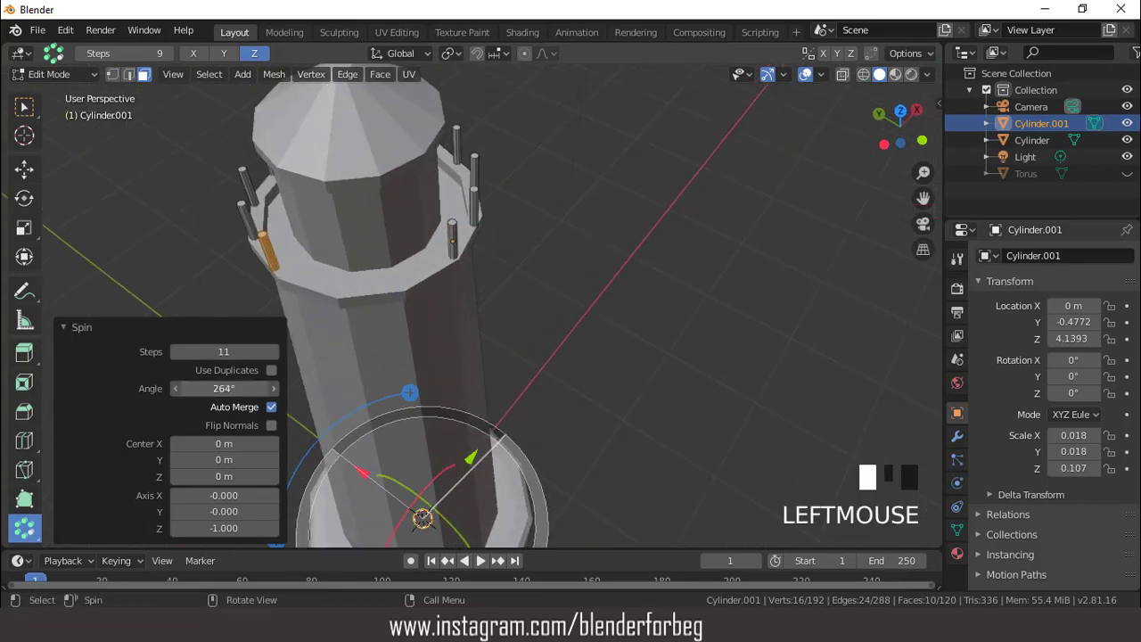
left_click(221, 390)
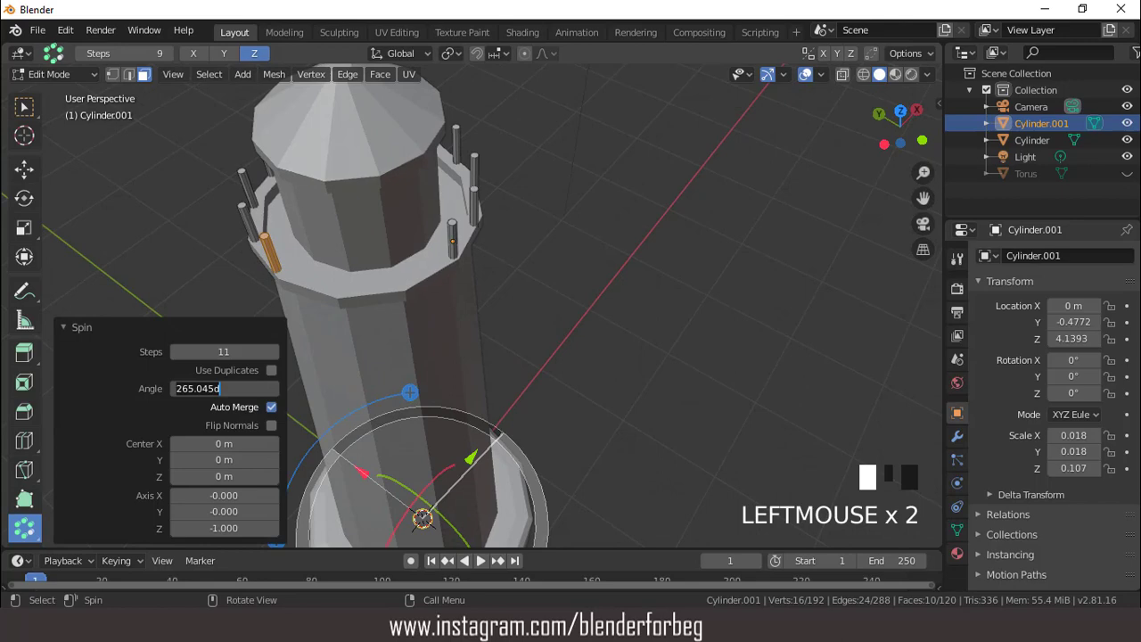
type("330")
key("Return")
scroll(442, 263, "up", 3)
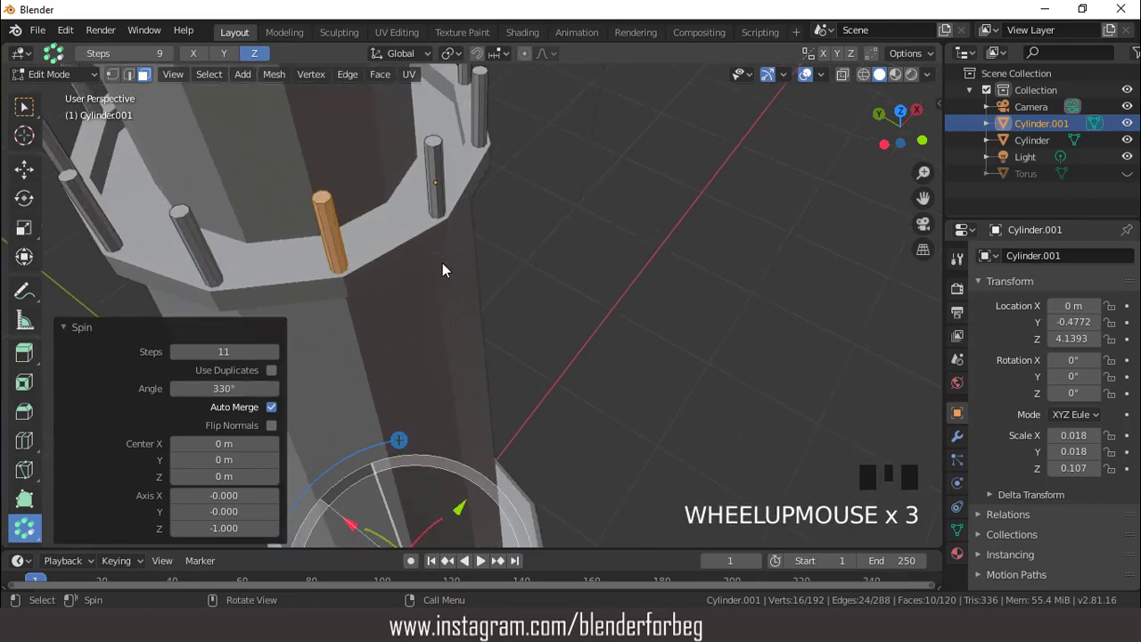
scroll(416, 261, "up", 1)
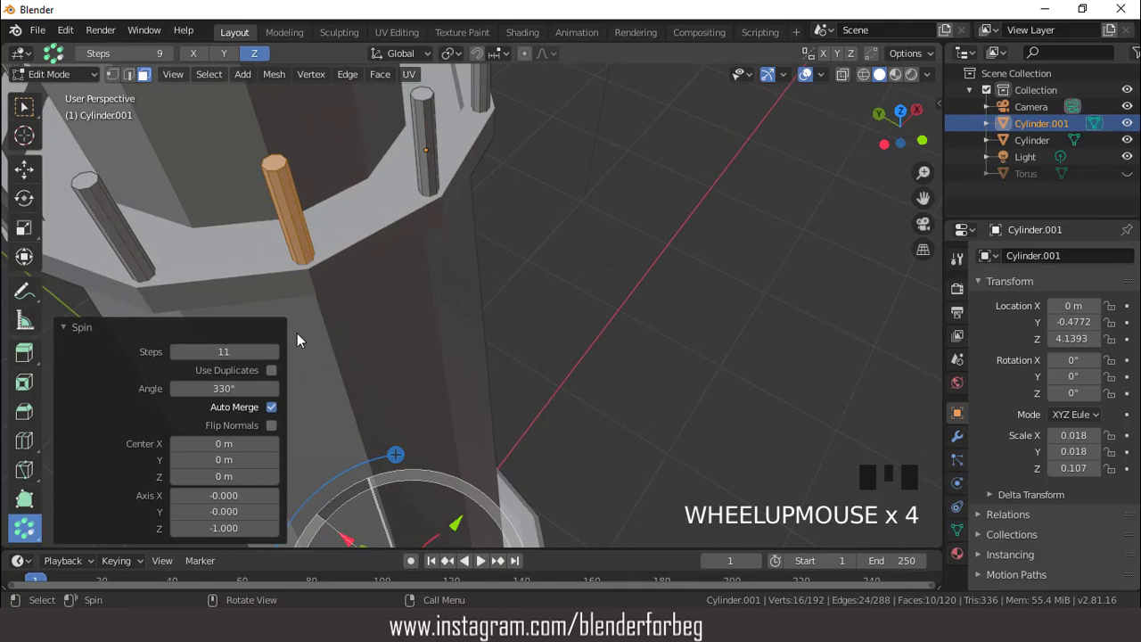
scroll(303, 270, "up", 2)
scroll(298, 257, "down", 7)
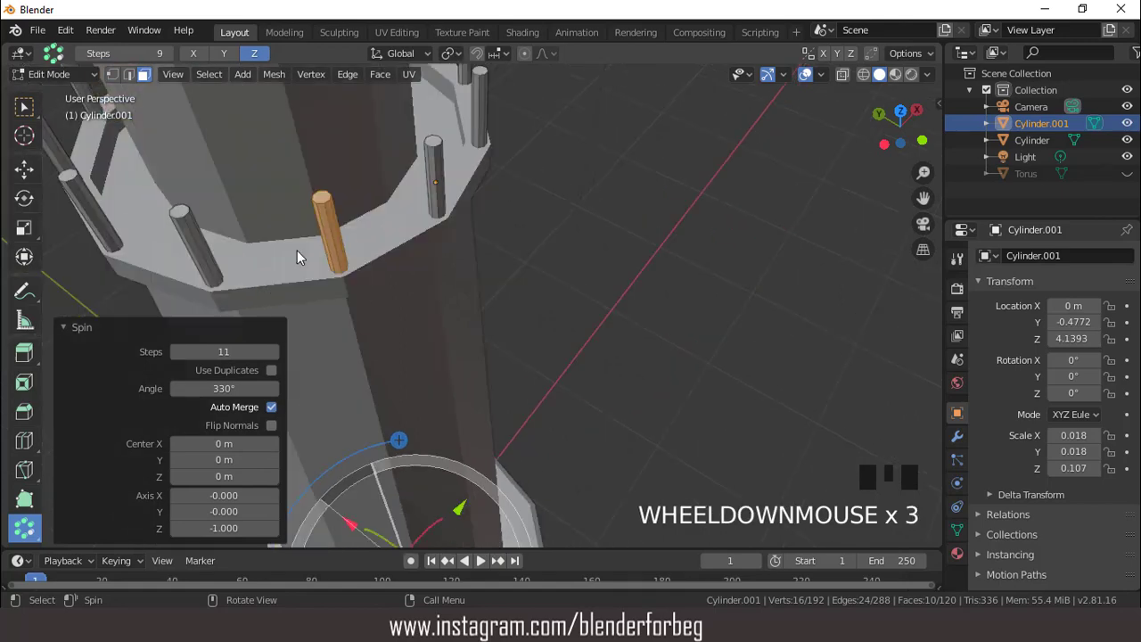
Switch back to the selection tool, return to Object Mode and check the ring of posts from above and from an angle.
key("KP_7")
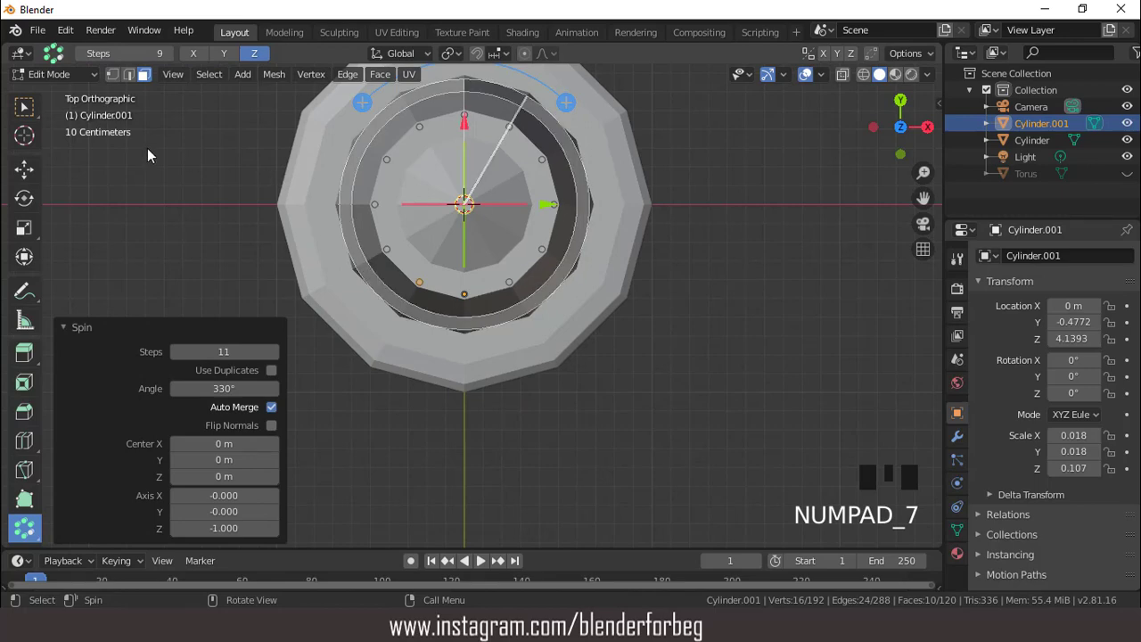
left_click(24, 106)
scroll(410, 178, "down", 3)
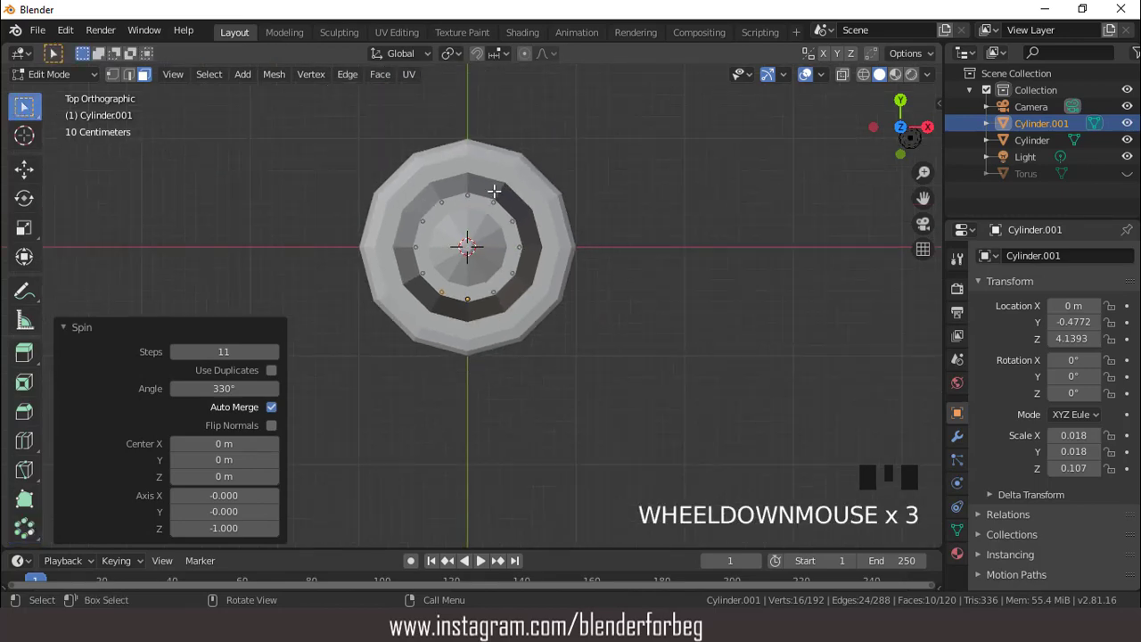
scroll(494, 191, "up", 1)
key("Tab")
scroll(505, 213, "down", 1)
scroll(504, 212, "up", 3)
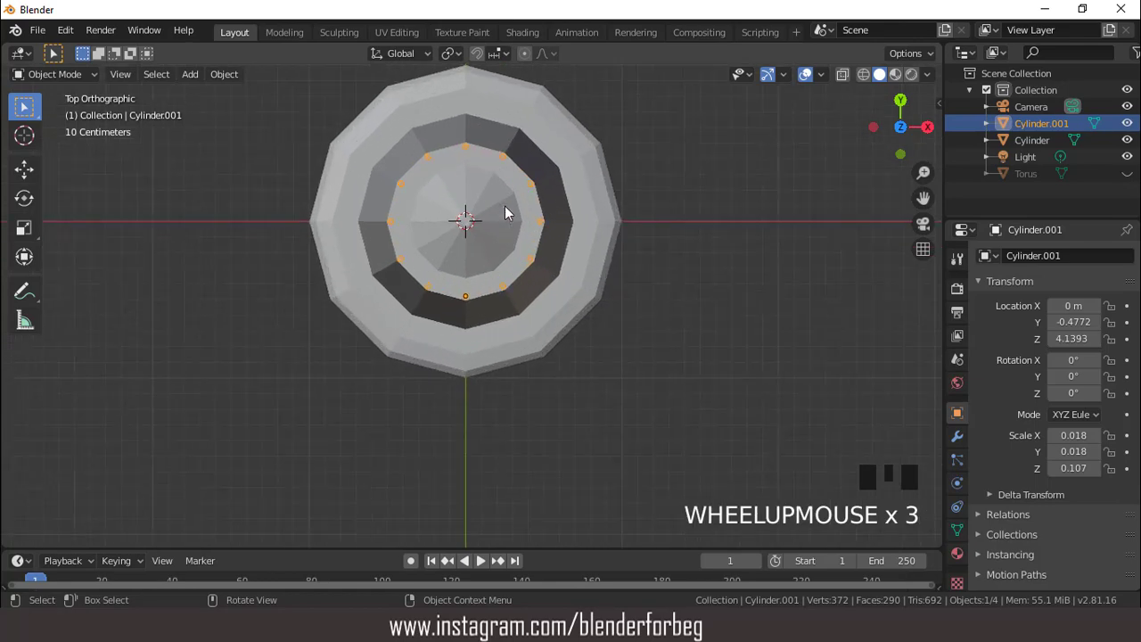
middle_click_drag(504, 212, 553, 165)
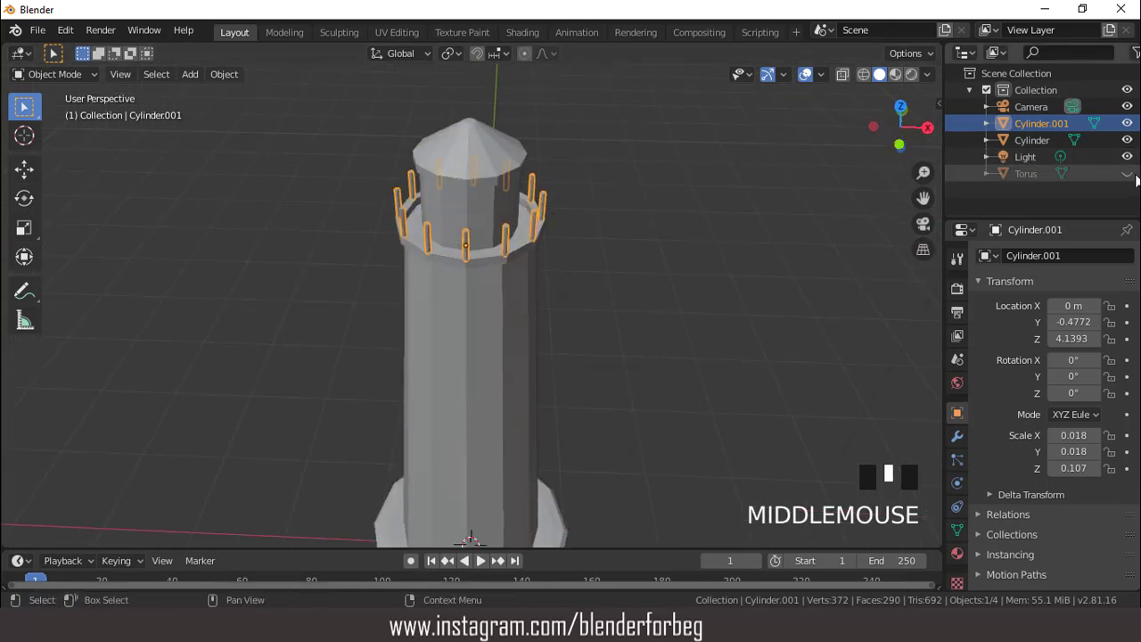
Unhide the torus ring and inspect how the posts meet it, with the viewport overlays temporarily turned off.
left_click(1127, 173)
scroll(601, 216, "up", 2)
key("KP_1")
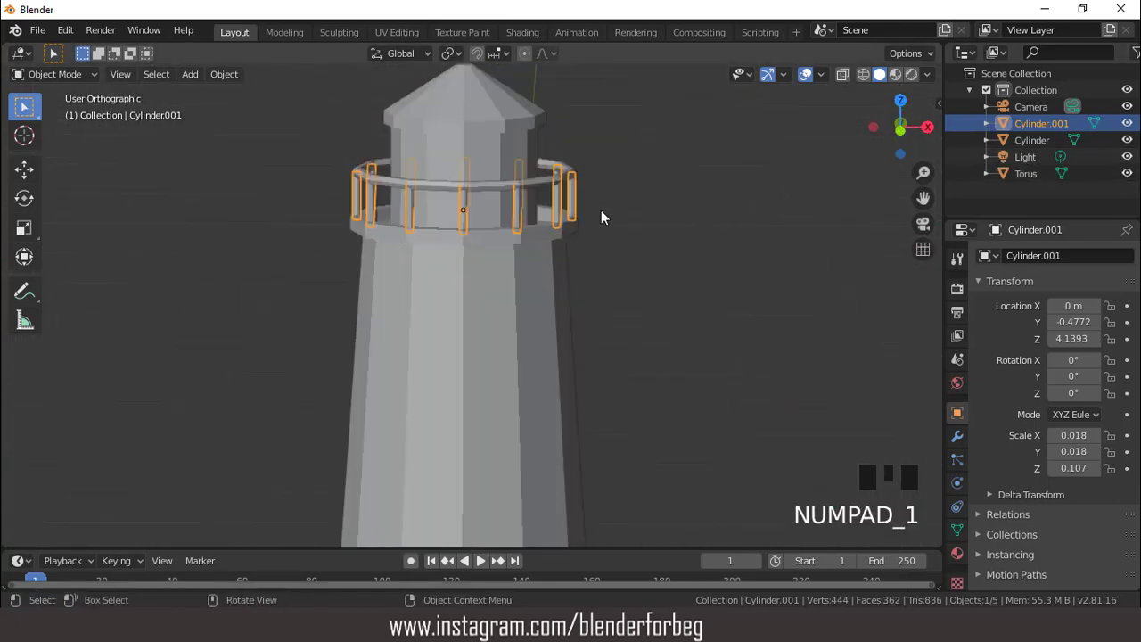
left_click(807, 75)
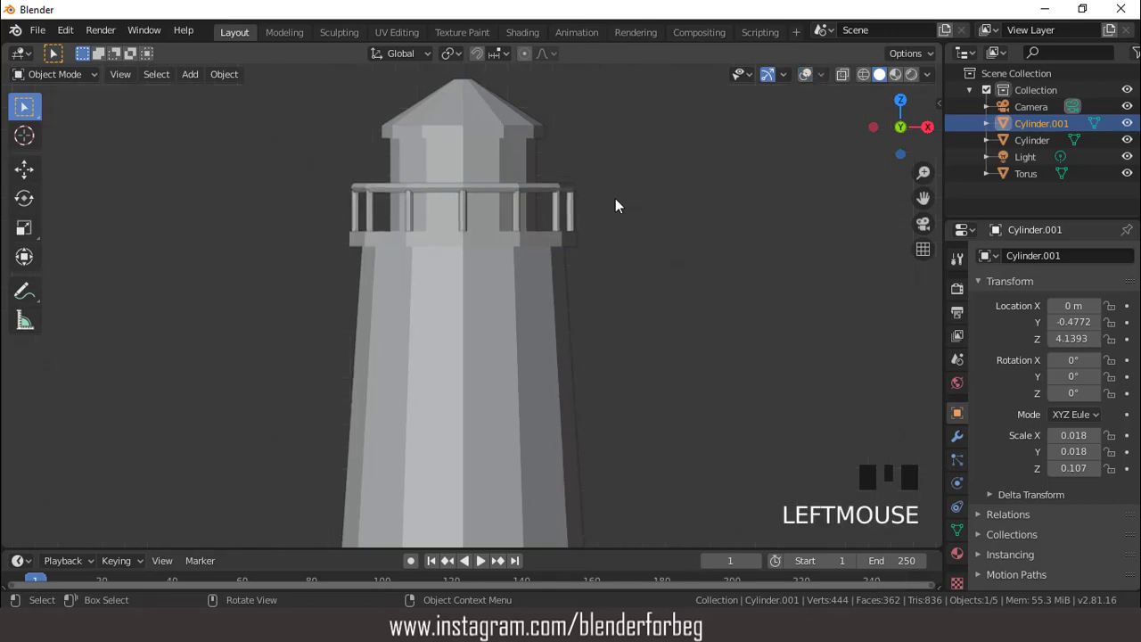
scroll(615, 198, "up", 2)
middle_click_drag(555, 158, 545, 231)
left_click(805, 75)
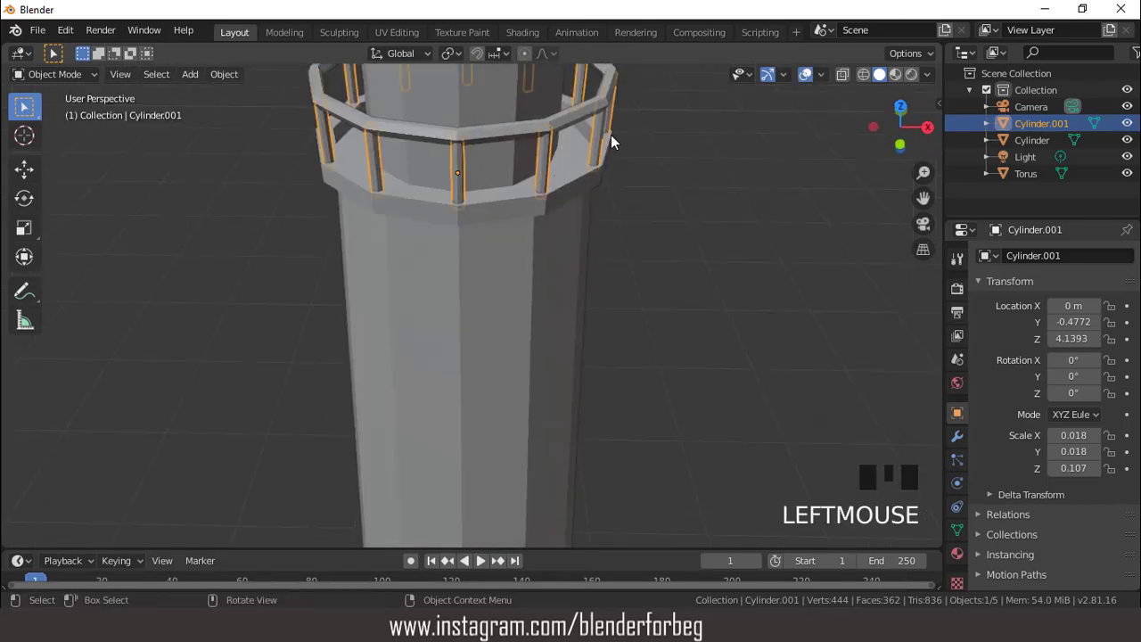
Add the torus ring to the selection of posts and join them into a single railing object.
left_click(566, 119, "shift")
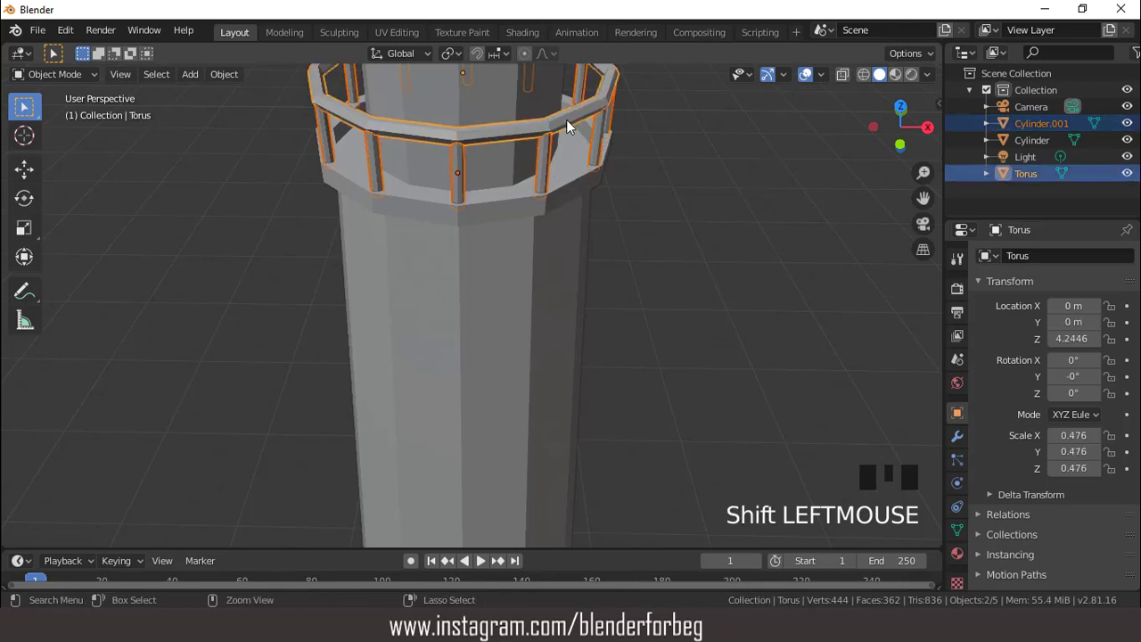
key("ctrl+j")
scroll(567, 126, "down", 7)
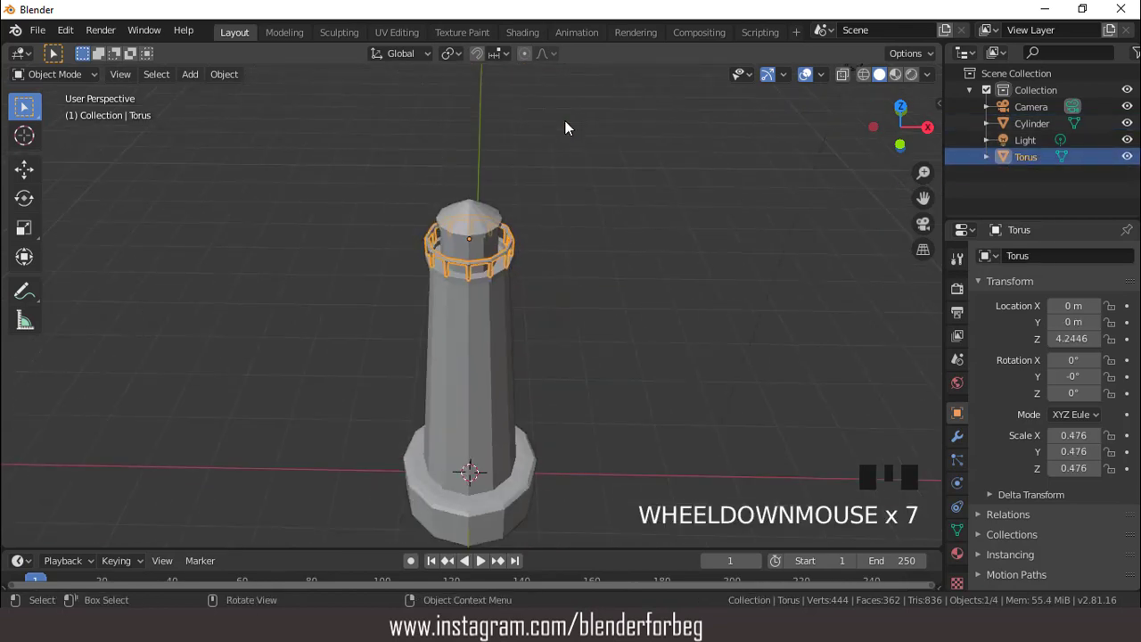
scroll(584, 176, "up", 3)
Select the tower, hide the joined railing and enter Edit Mode on the tower from the front view.
left_click(493, 319)
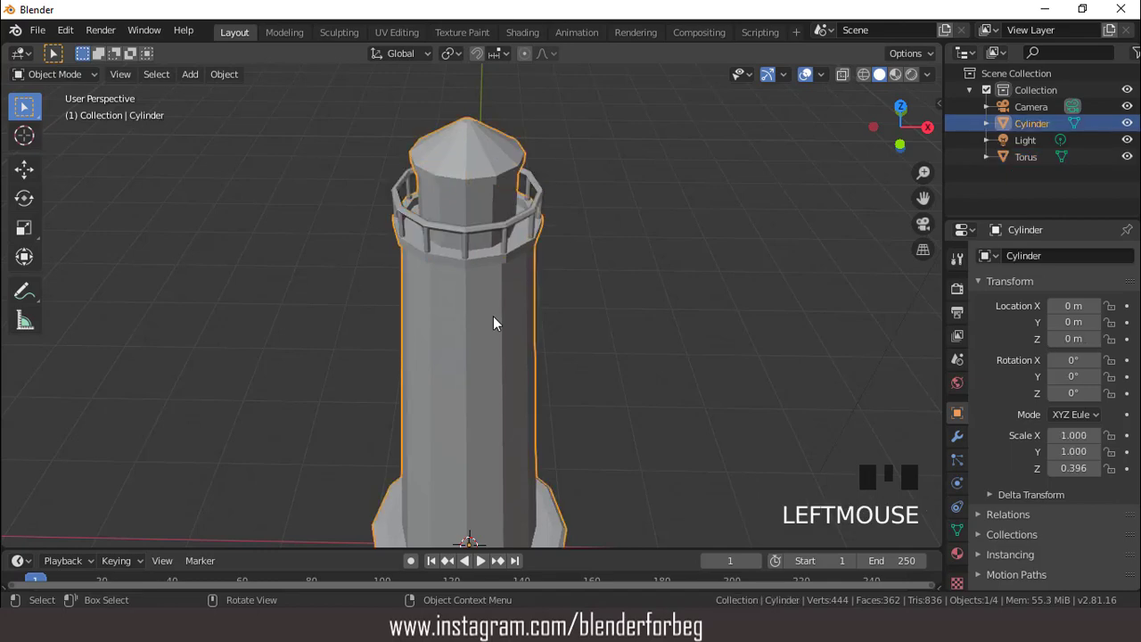
left_click(1127, 156)
key("KP_1")
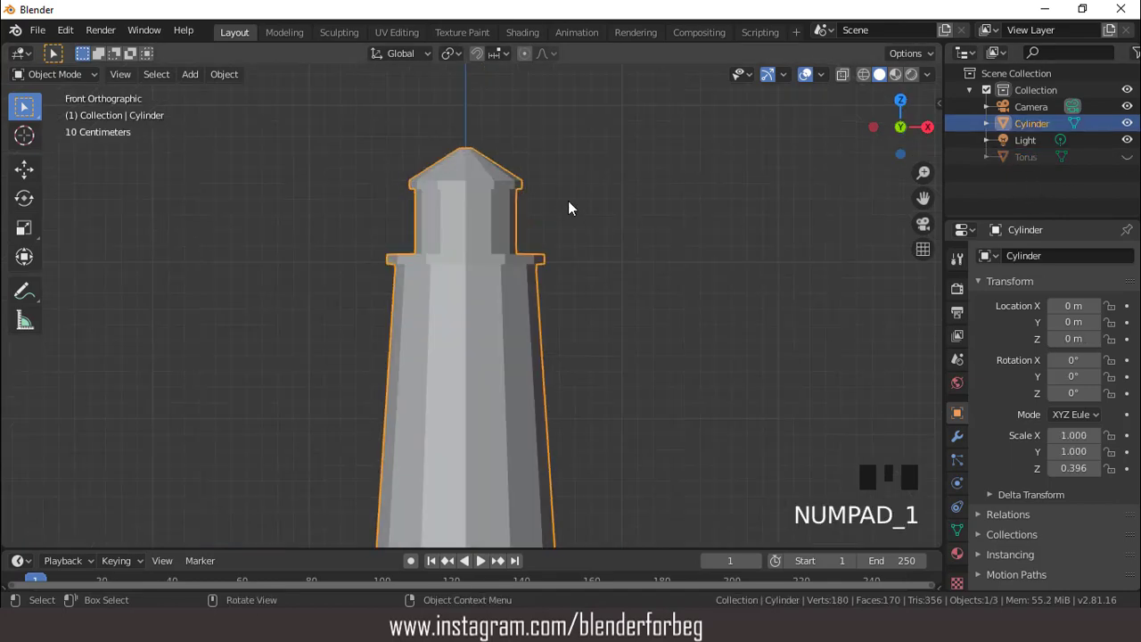
key("Tab")
scroll(473, 211, "up", 1)
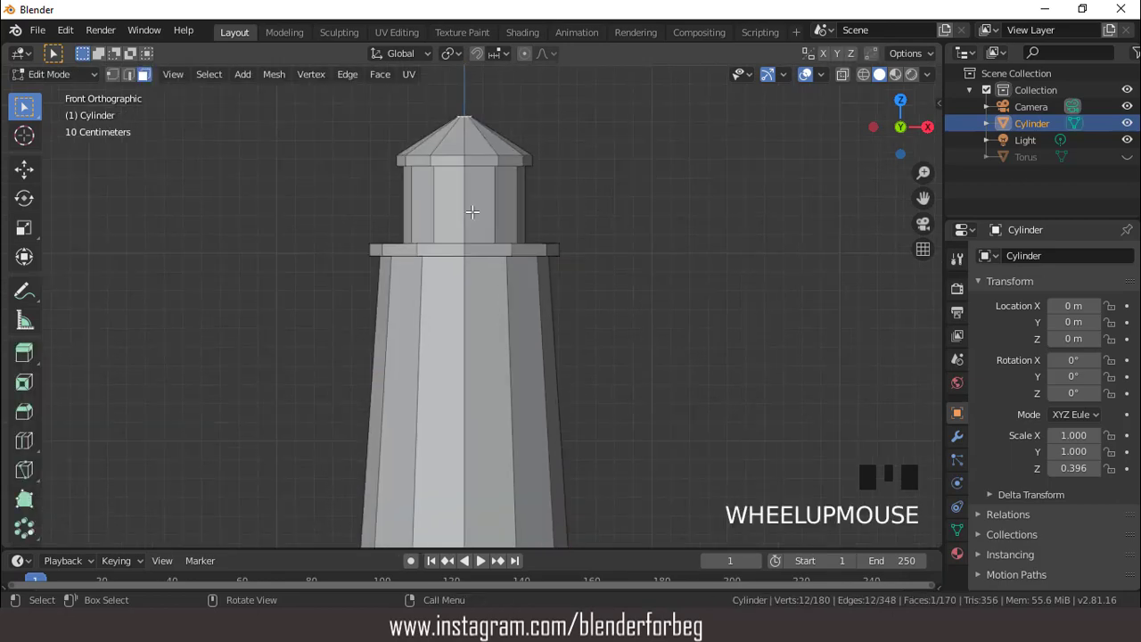
Inset the ring of wall faces beneath the roof by about 0.21 m.
left_click(469, 204, "alt")
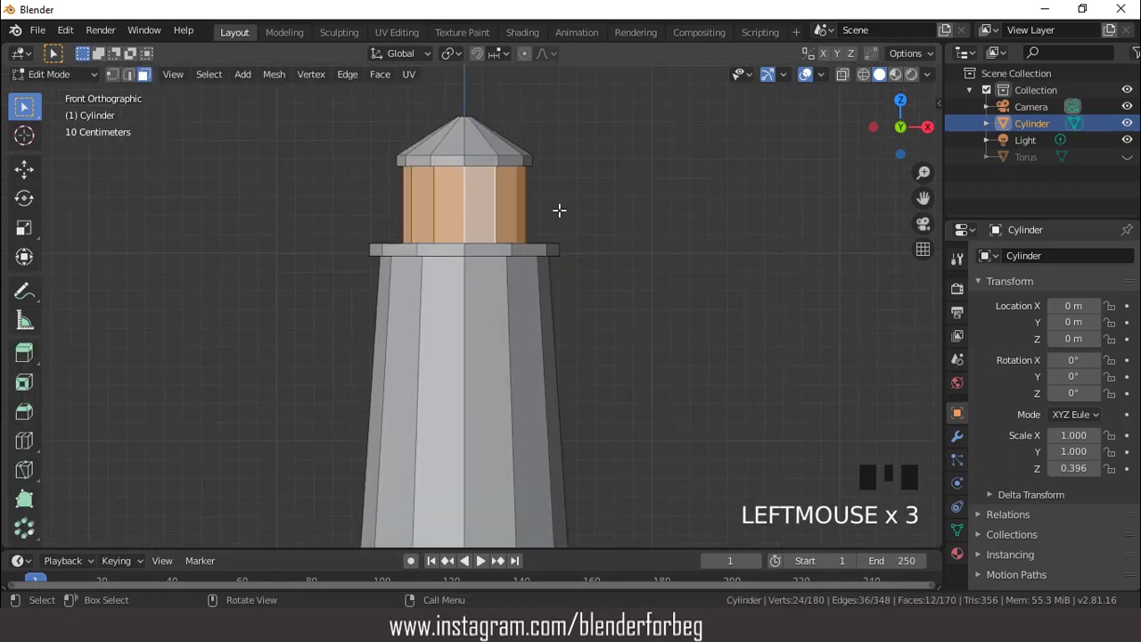
scroll(578, 210, "up", 2)
key("i")
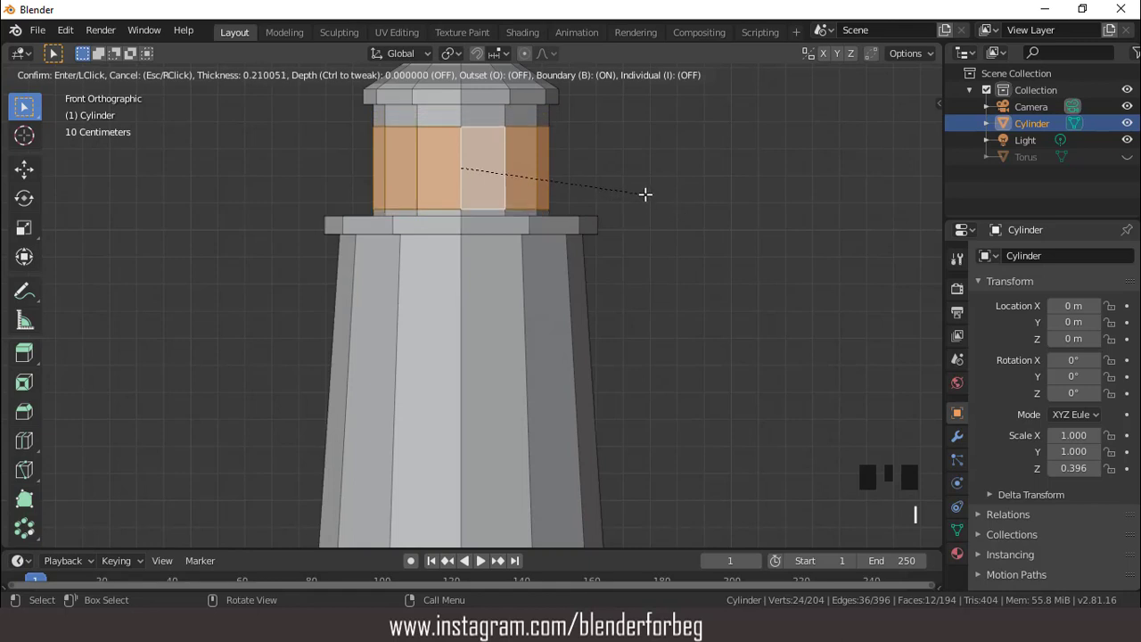
left_click(646, 195)
scroll(598, 176, "down", 2)
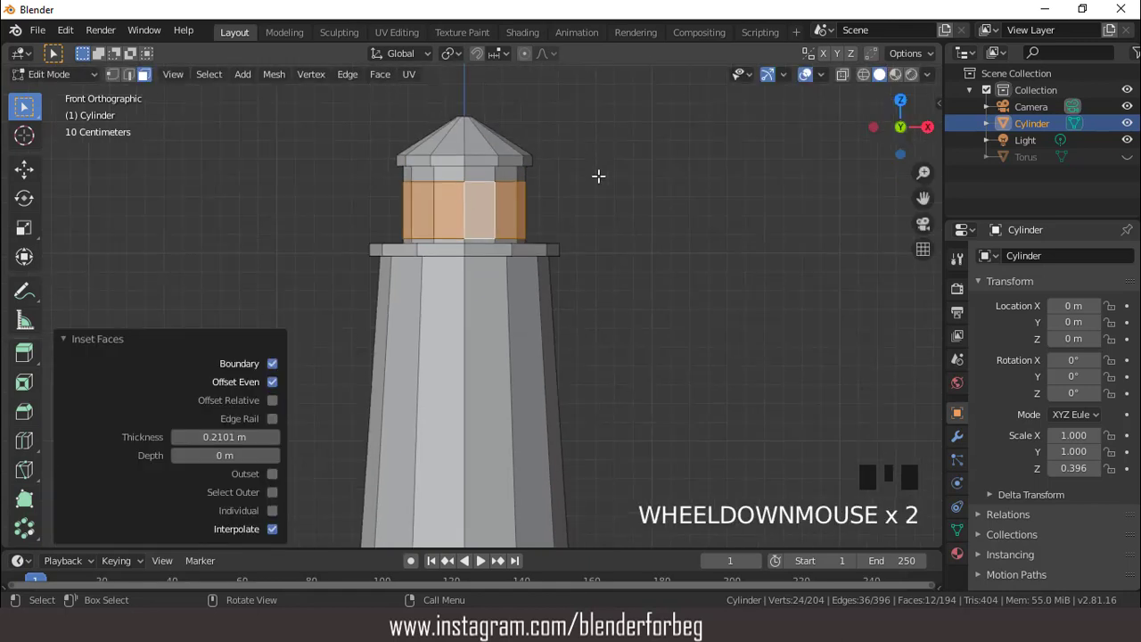
Inset the selected lantern-room faces individually with a thickness of about 0.028 m to form window panels.
scroll(598, 176, "up", 1)
key("i")
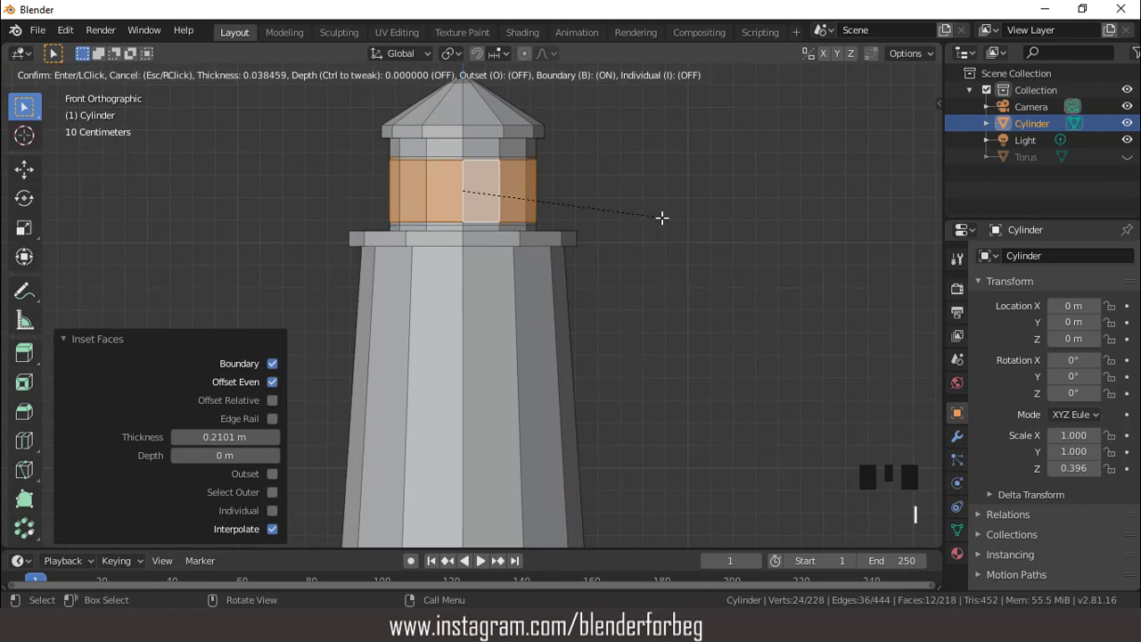
left_click(657, 217)
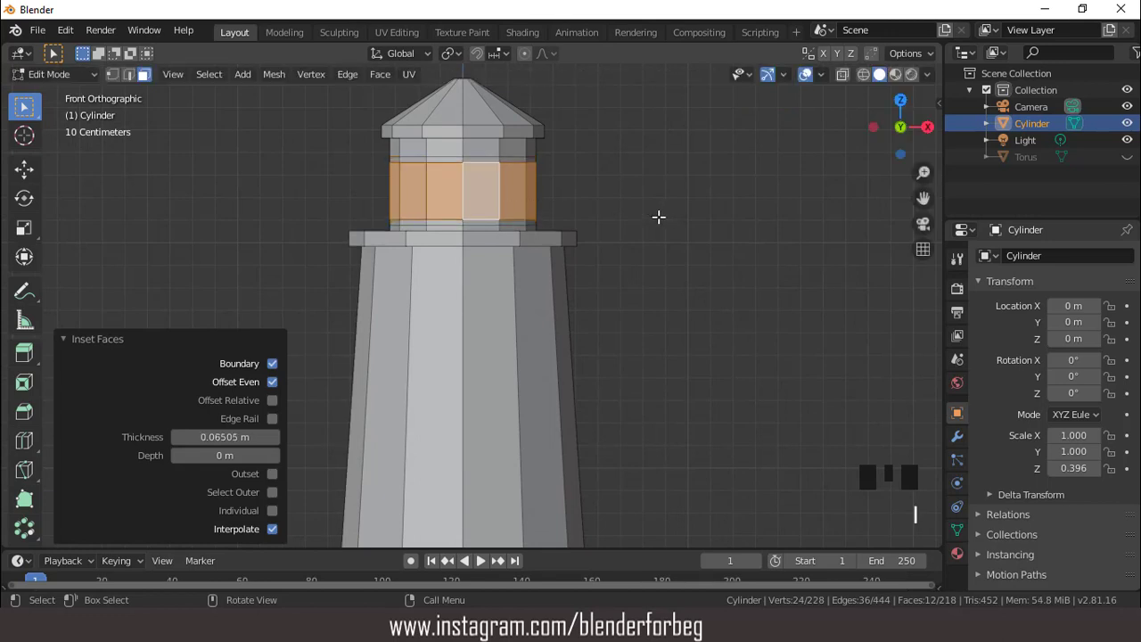
left_click(272, 510)
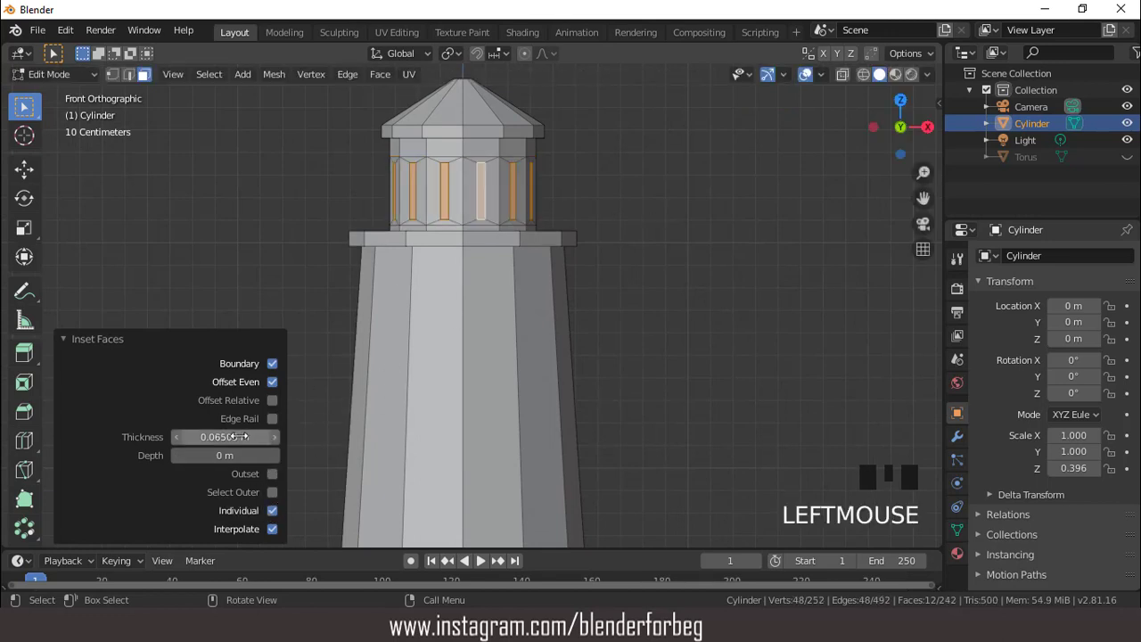
left_click_drag(239, 437, 189, 437)
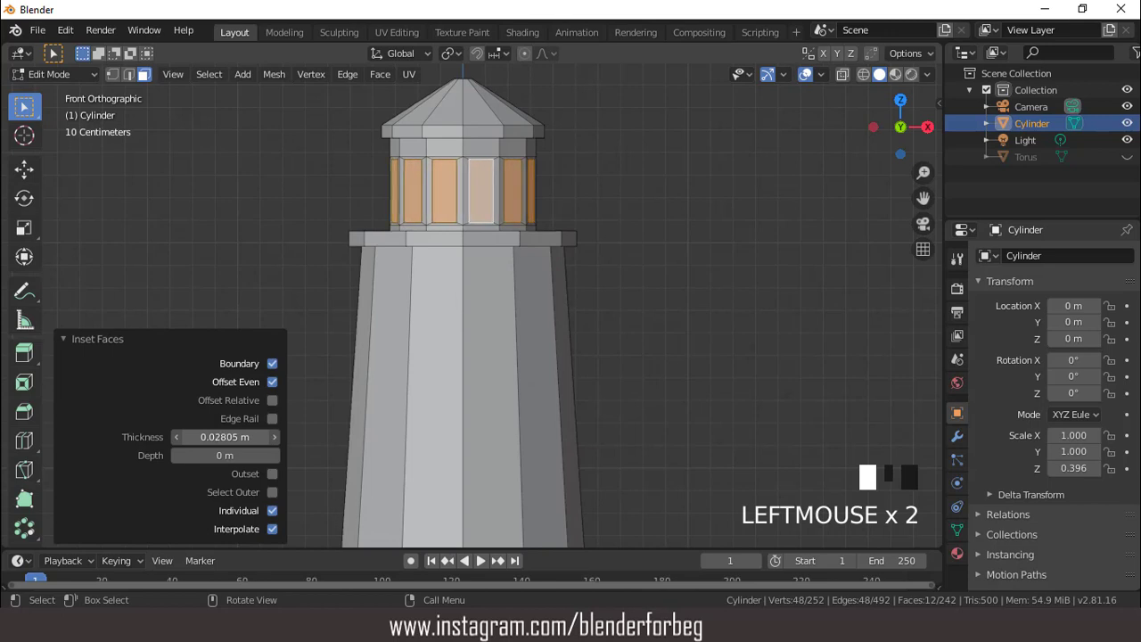
Scale the lantern-room window faces along Z to about 0.583.
key("s")
key("z")
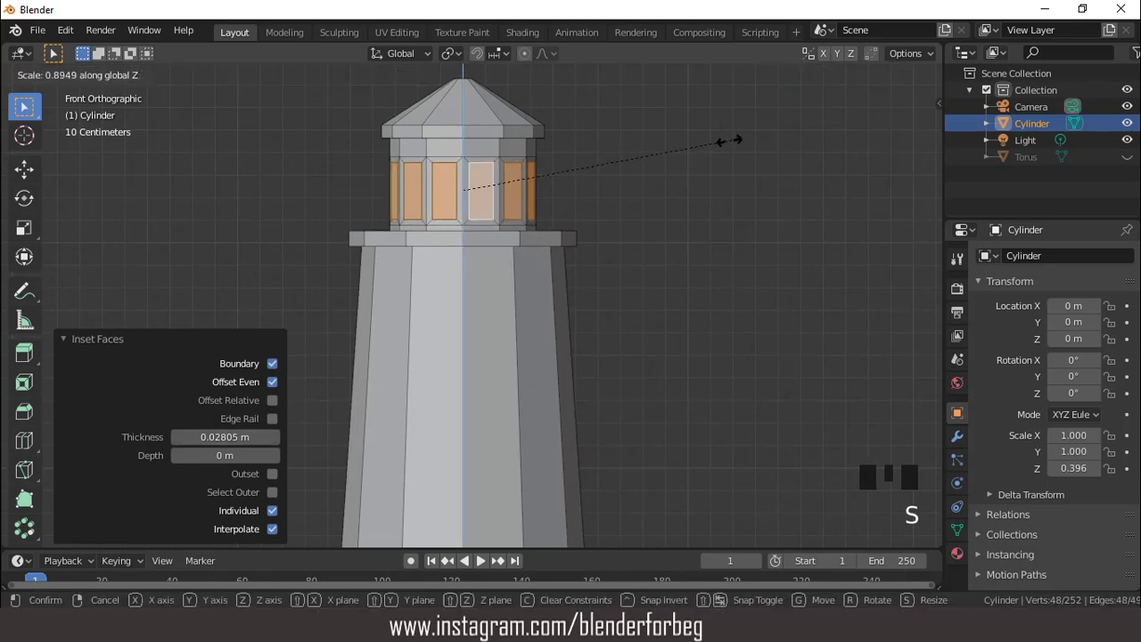
left_click(640, 164)
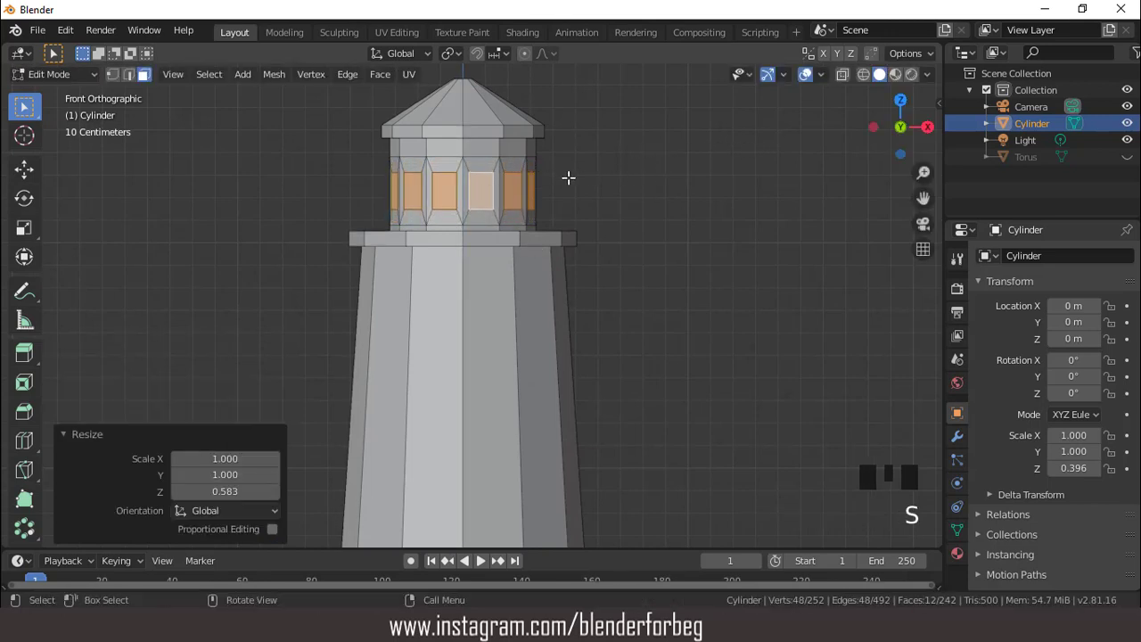
Extrude the lantern-room window faces in place and recess them by scaling to about 0.946 and again to about 0.975.
scroll(566, 176, "up", 2)
middle_click_drag(565, 175, 608, 235)
scroll(577, 218, "up", 2)
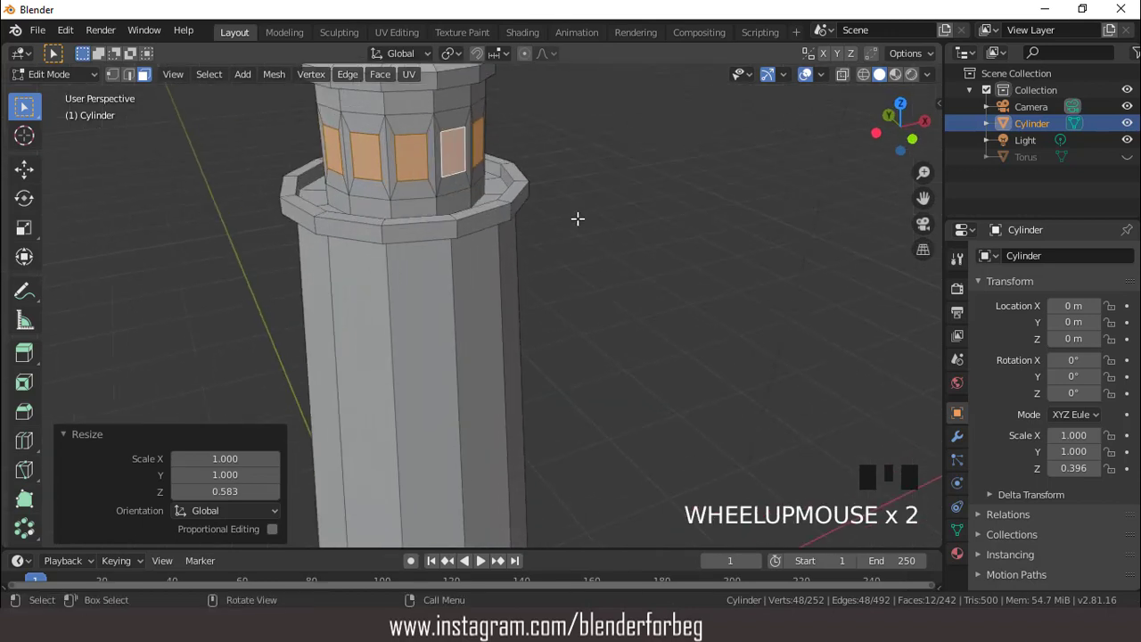
key("e")
key("Escape")
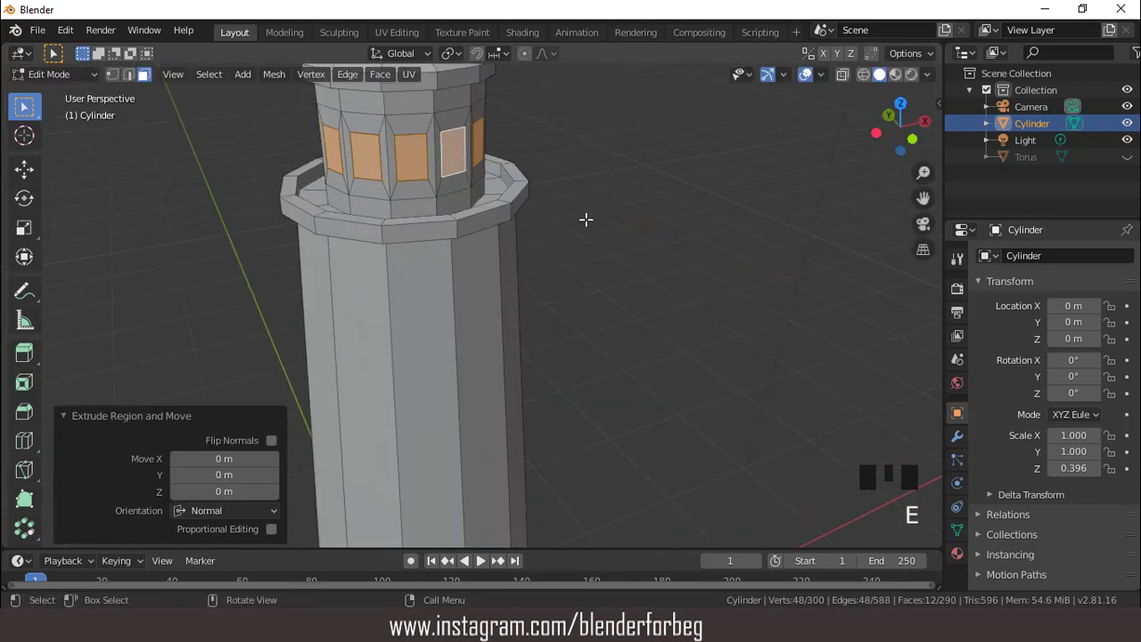
key("s")
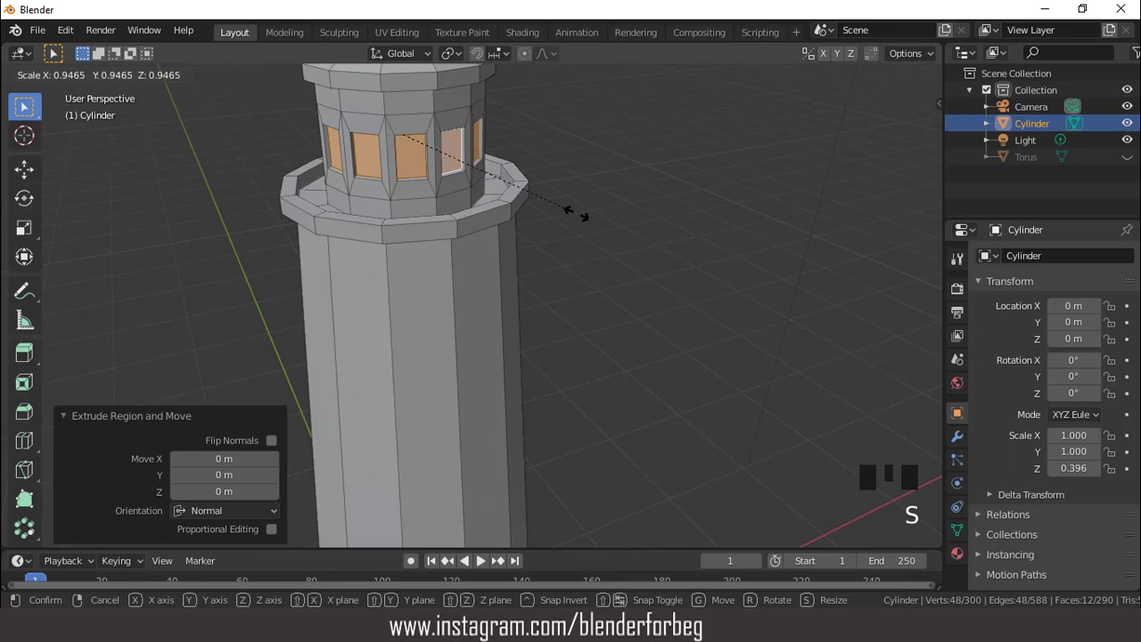
left_click(575, 214)
scroll(513, 185, "down", 3)
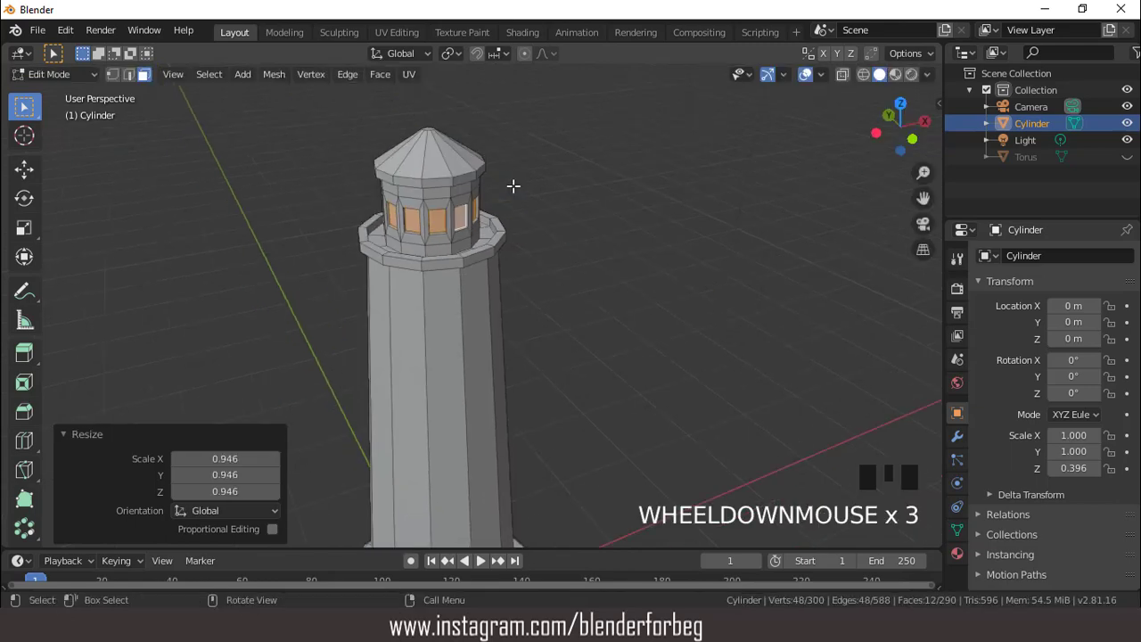
scroll(546, 217, "up", 1)
key("s")
left_click(565, 229)
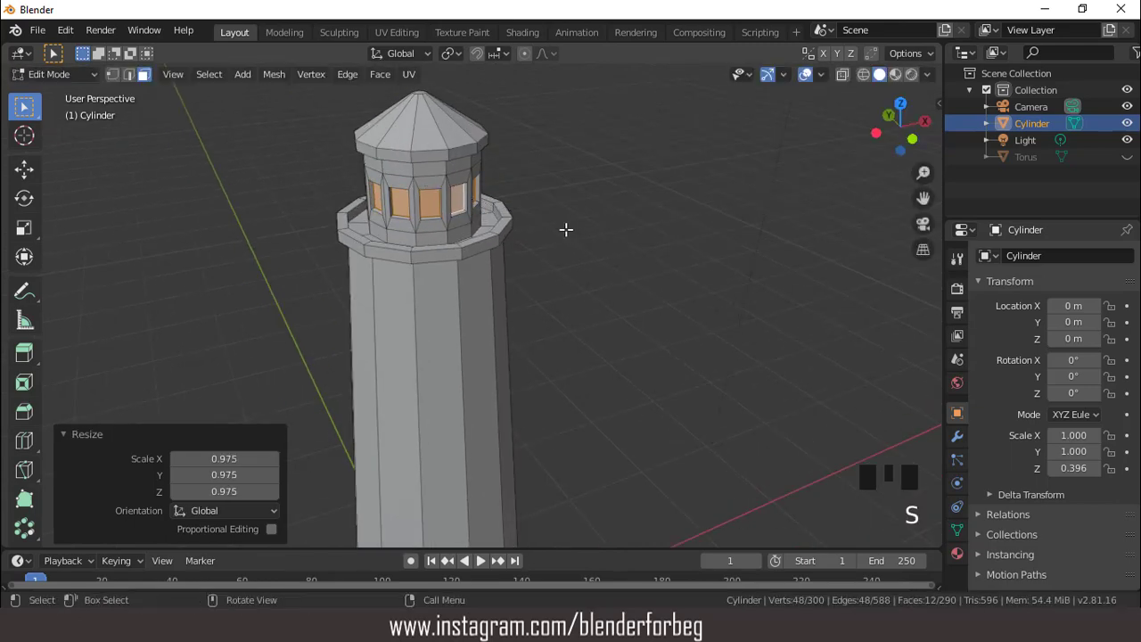
Add eight evenly spaced horizontal loop cuts to the tapered tower shaft, without sliding them.
scroll(530, 216, "down", 3)
key("KP_1")
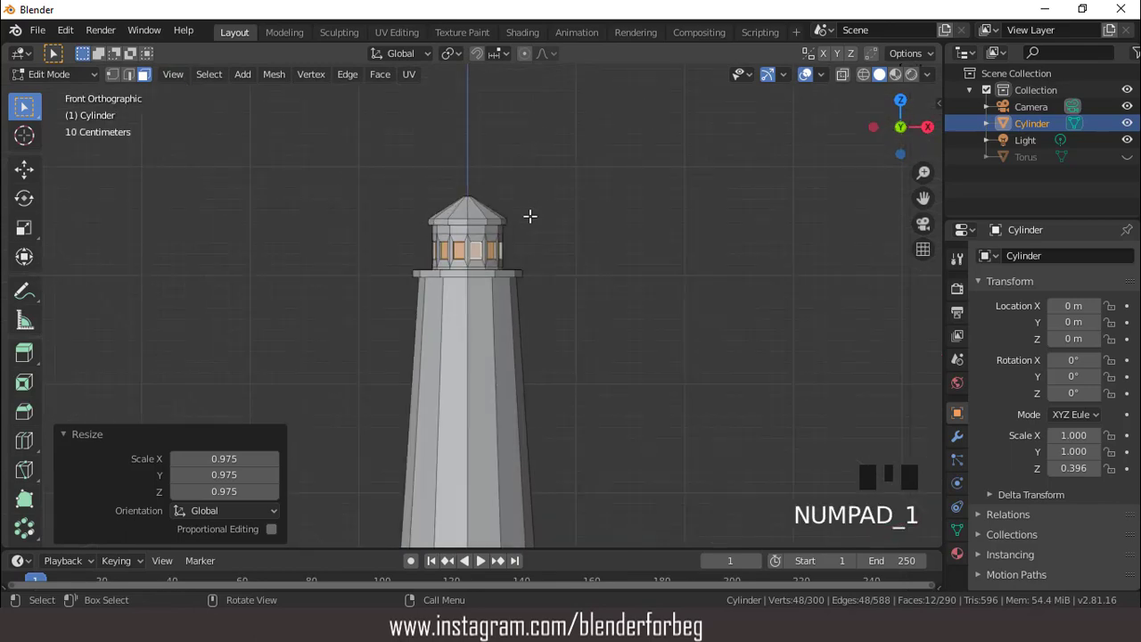
key("ctrl+KP_2")
key("ctrl+KP_2")
key("ctrl+KP_2")
key("ctrl+KP_2")
key("ctrl+KP_2")
key("ctrl+KP_2")
key("ctrl+KP_2")
key("ctrl+KP_2")
scroll(521, 218, "down", 3)
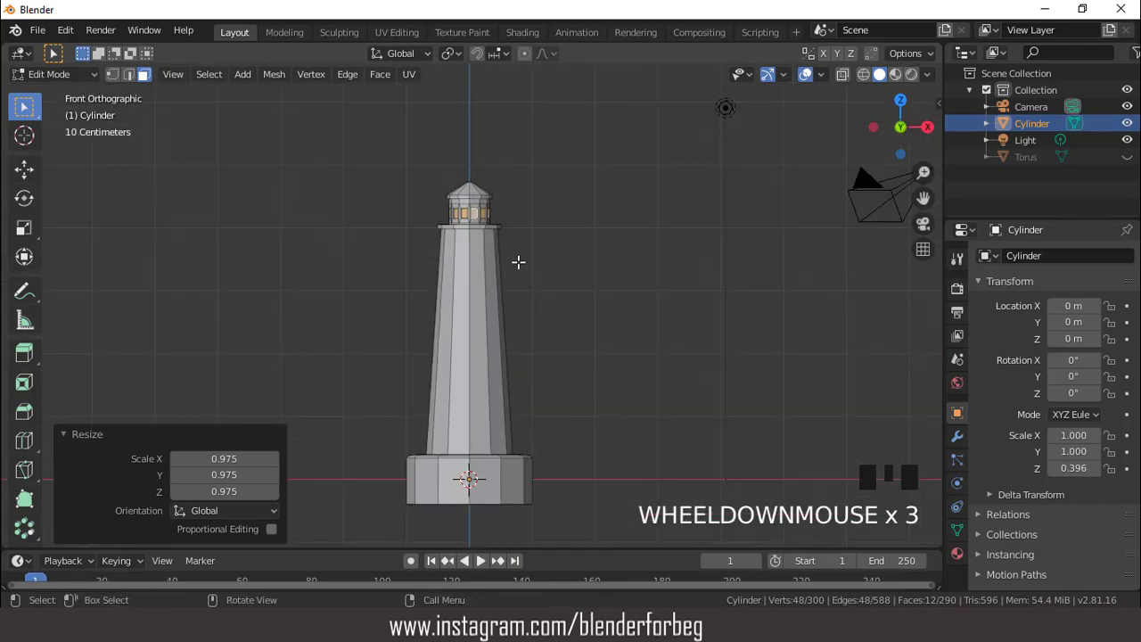
key("ctrl+r")
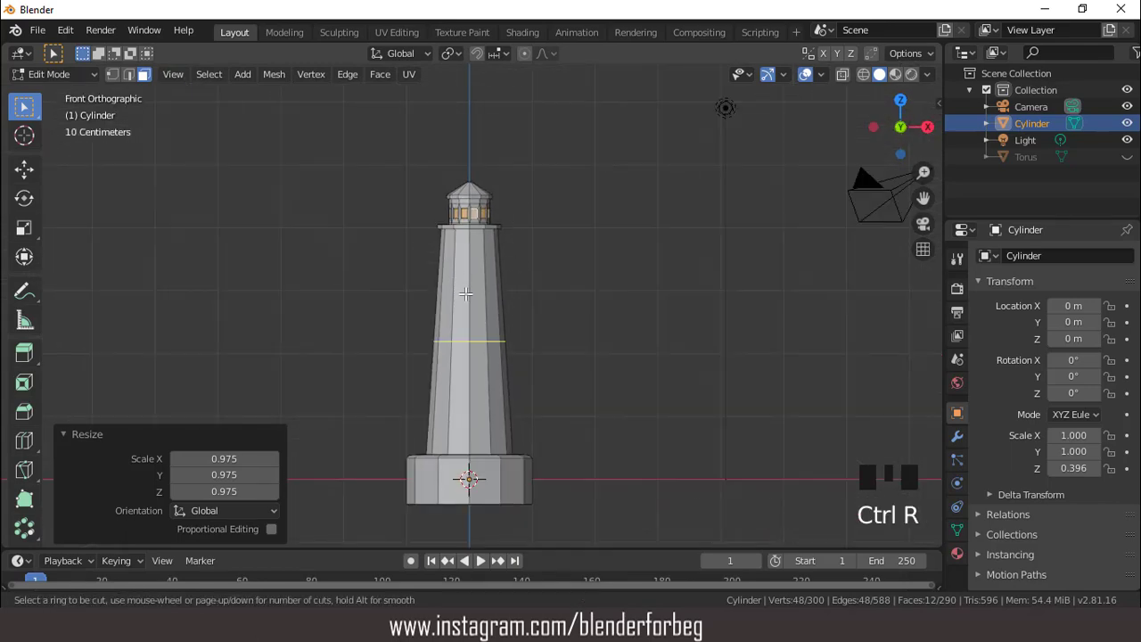
scroll(465, 294, "up", 4)
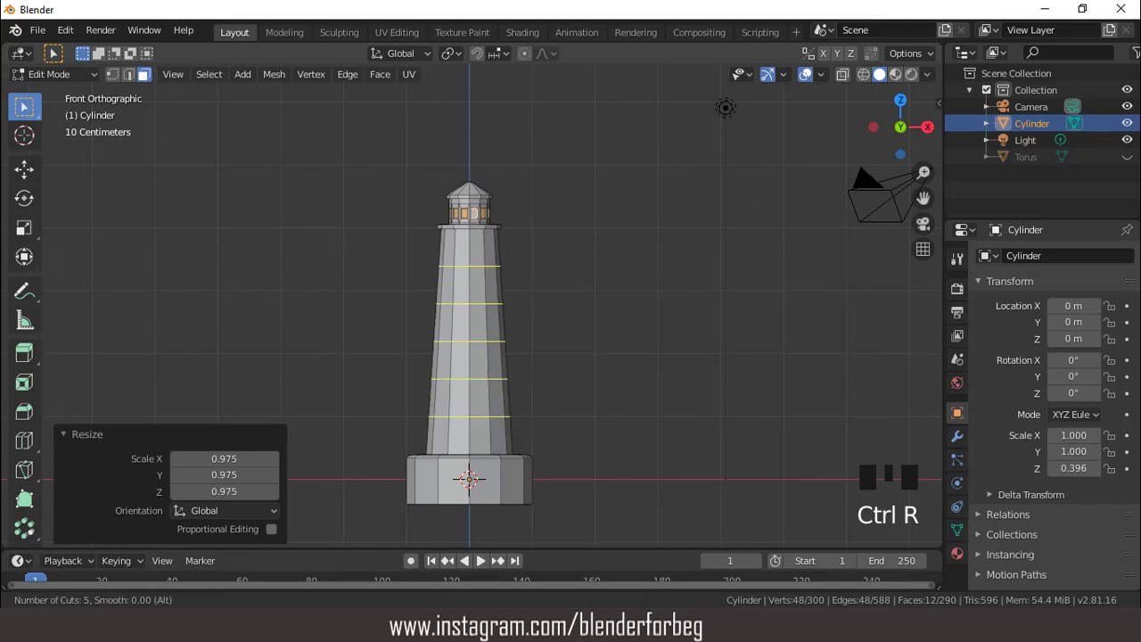
left_click(466, 294)
right_click(418, 301)
left_click(274, 401)
left_click(274, 400)
left_click(274, 401)
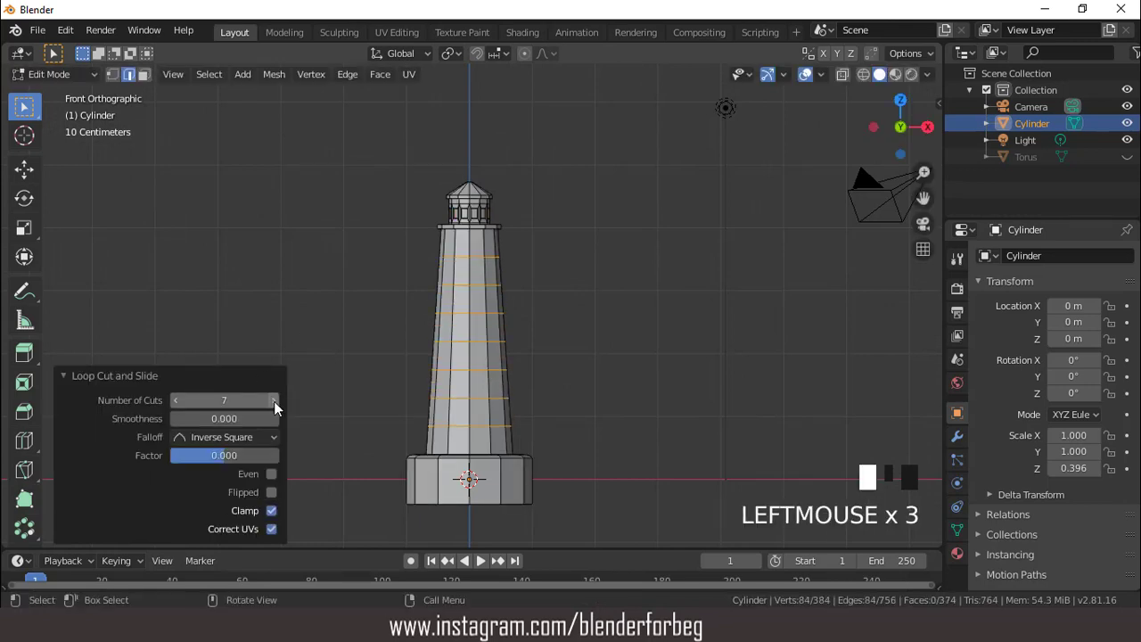
left_click(274, 401)
scroll(536, 315, "up", 2)
scroll(536, 315, "down", 2)
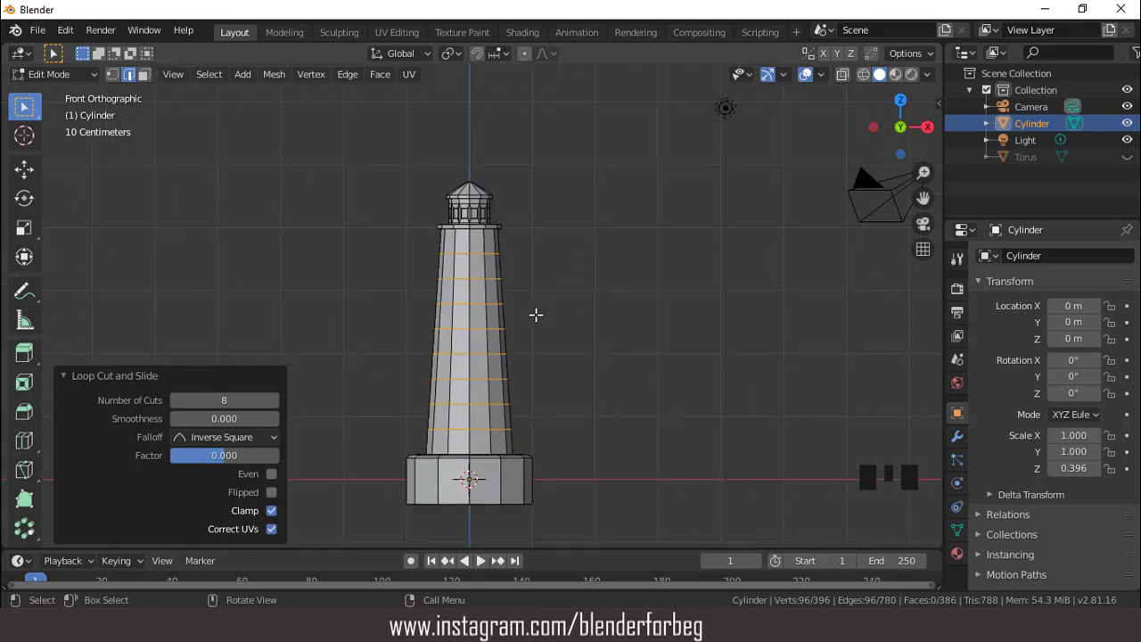
Return to Object Mode and rotate the tower about 15.3° around Z so a flat side faces the front view.
key("Tab")
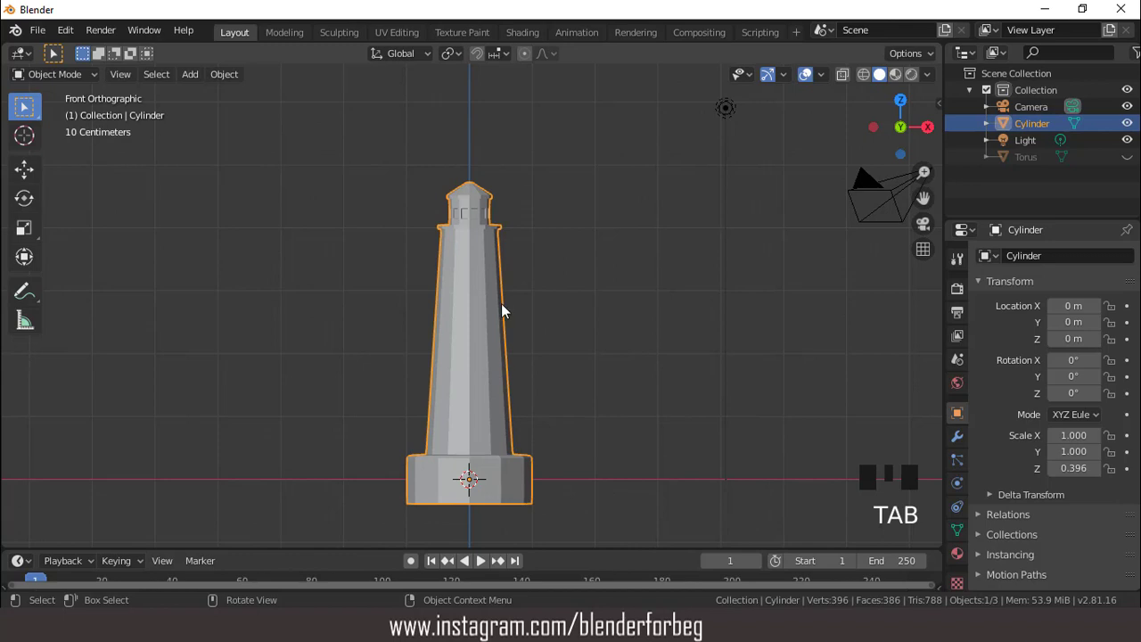
scroll(504, 415, "up", 1)
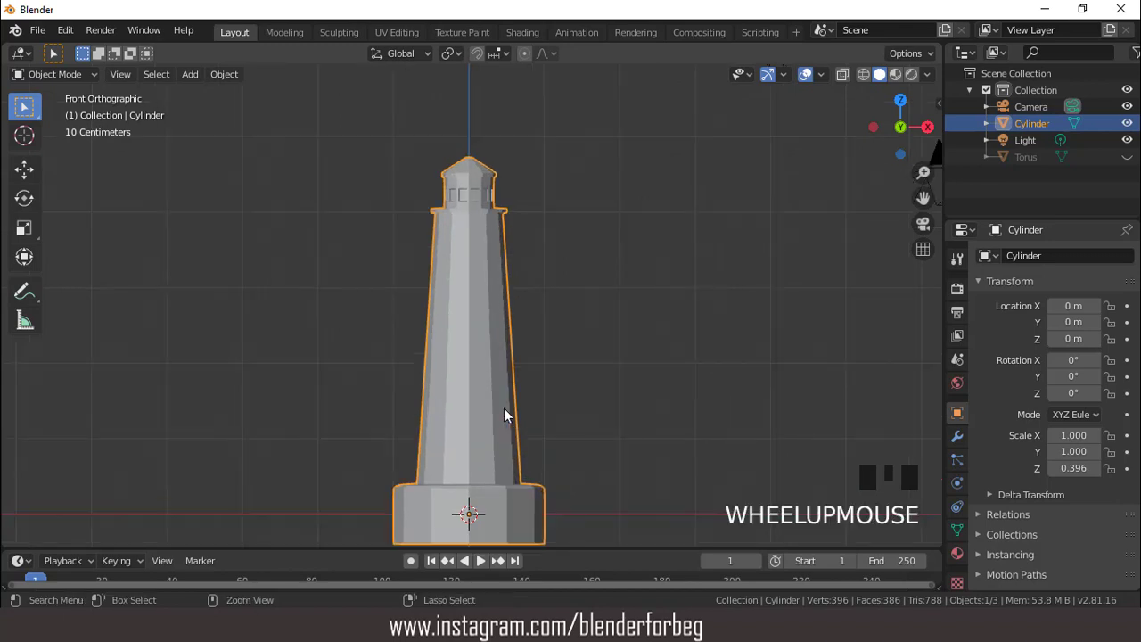
key("ctrl+KP_2")
key("ctrl+KP_2")
key("ctrl+KP_2")
key("ctrl+KP_2")
key("ctrl+KP_2")
key("ctrl+KP_2")
key("ctrl+KP_2")
key("ctrl+KP_2")
scroll(504, 384, "down", 4)
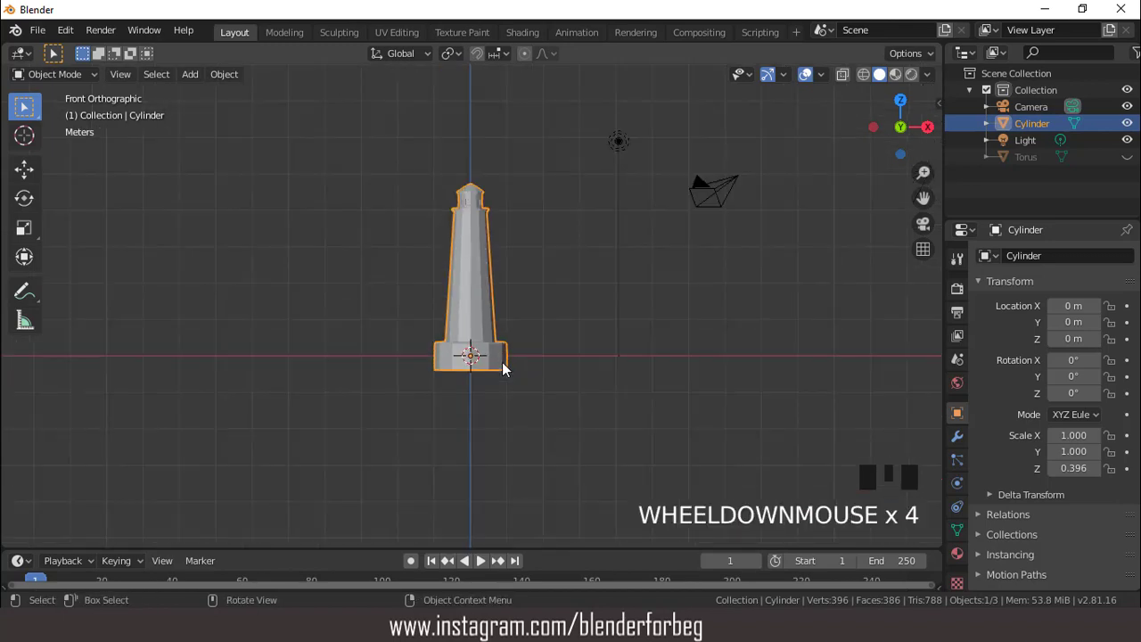
key("KP_1")
scroll(523, 392, "up", 4)
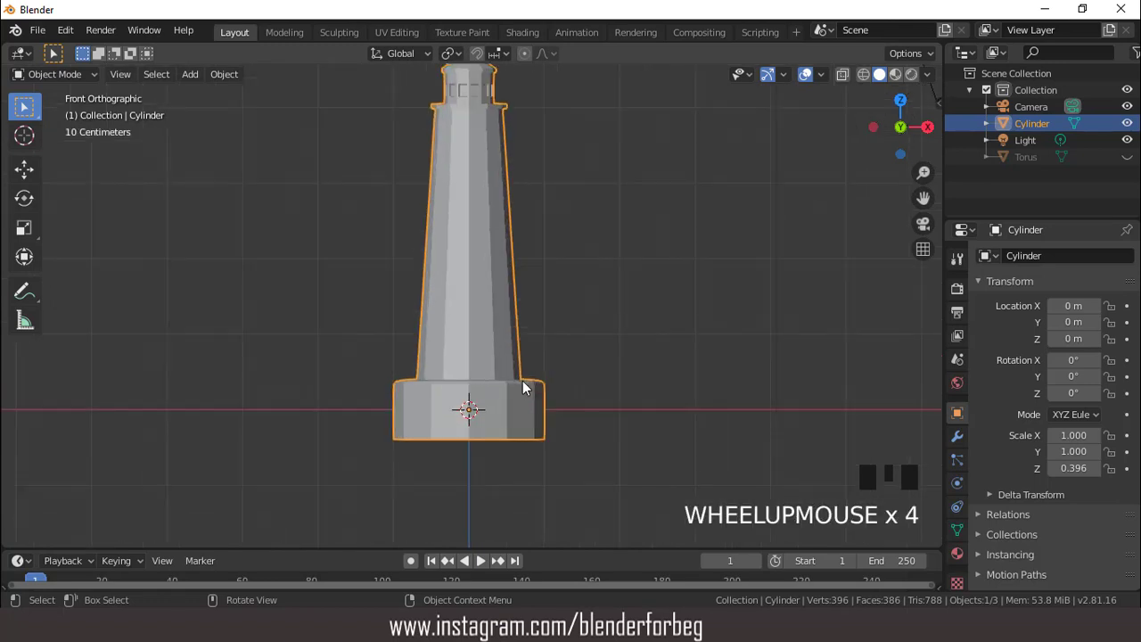
left_click_drag(1073, 393, 1087, 394)
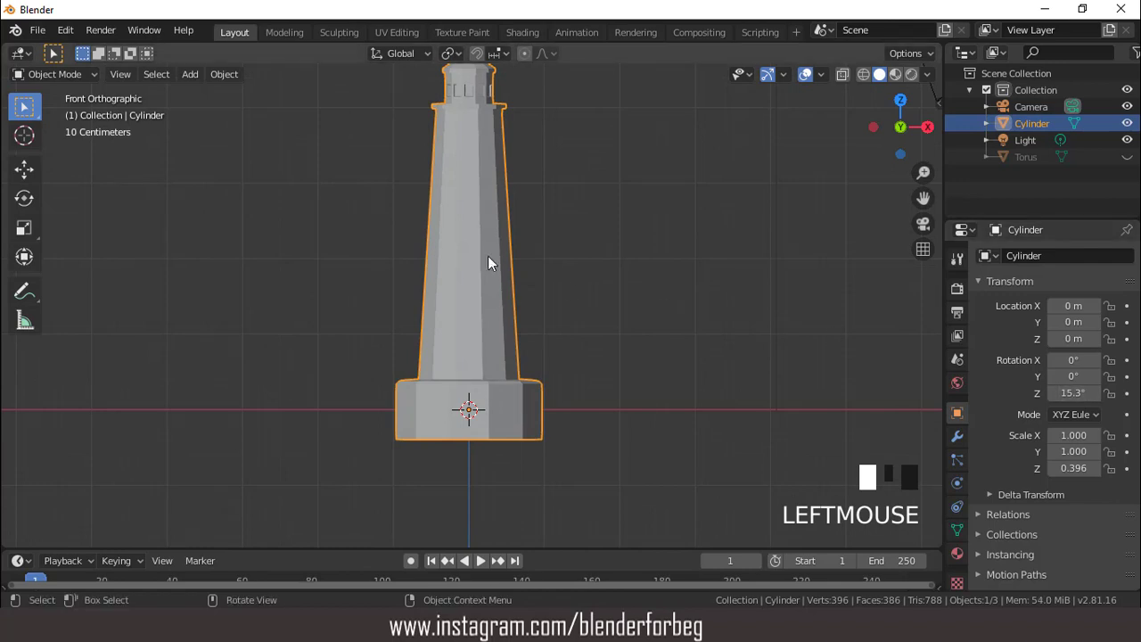
Select five alternating faces down the tower's front column in Edit Mode and inset them individually by about 0.042 m.
key("Tab")
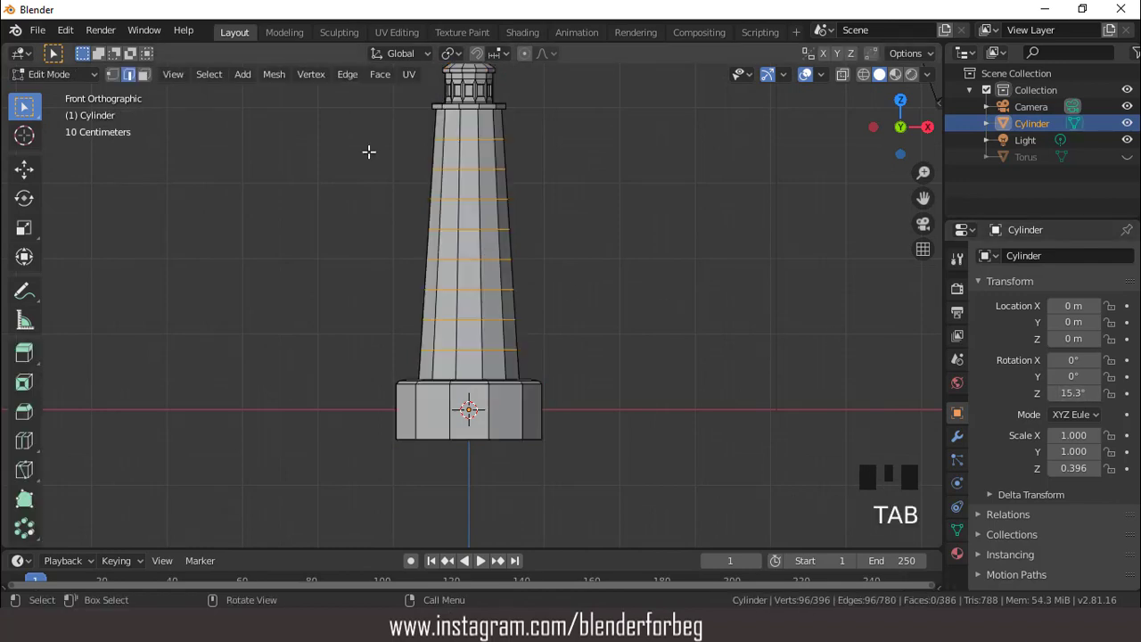
left_click(144, 74)
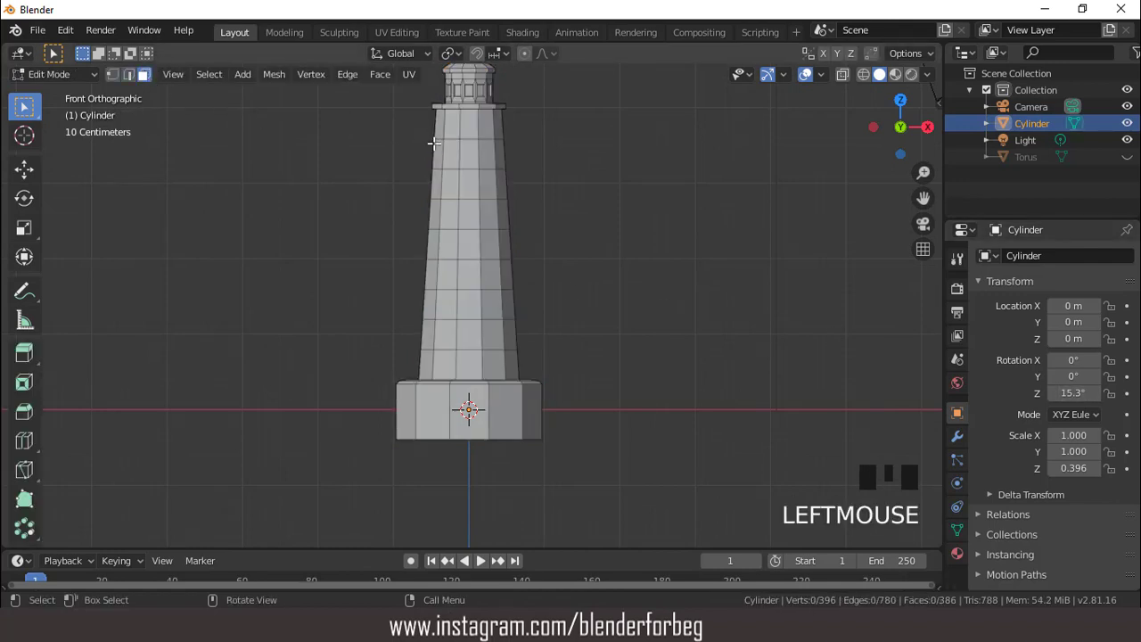
left_click(472, 127)
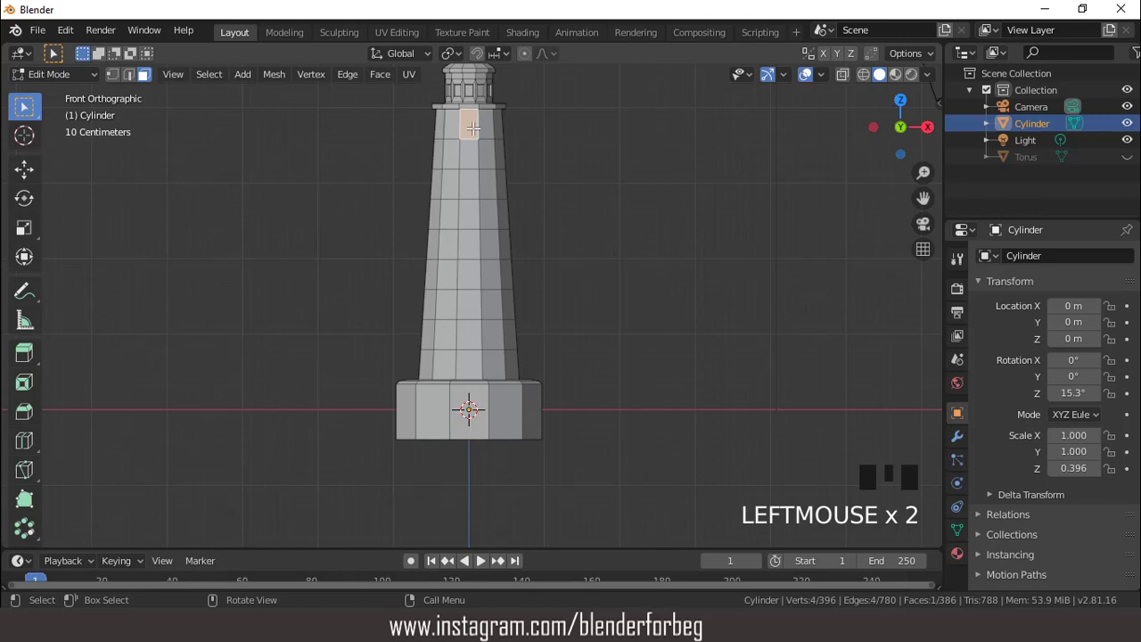
left_click(468, 185, "shift")
left_click(470, 252, "shift")
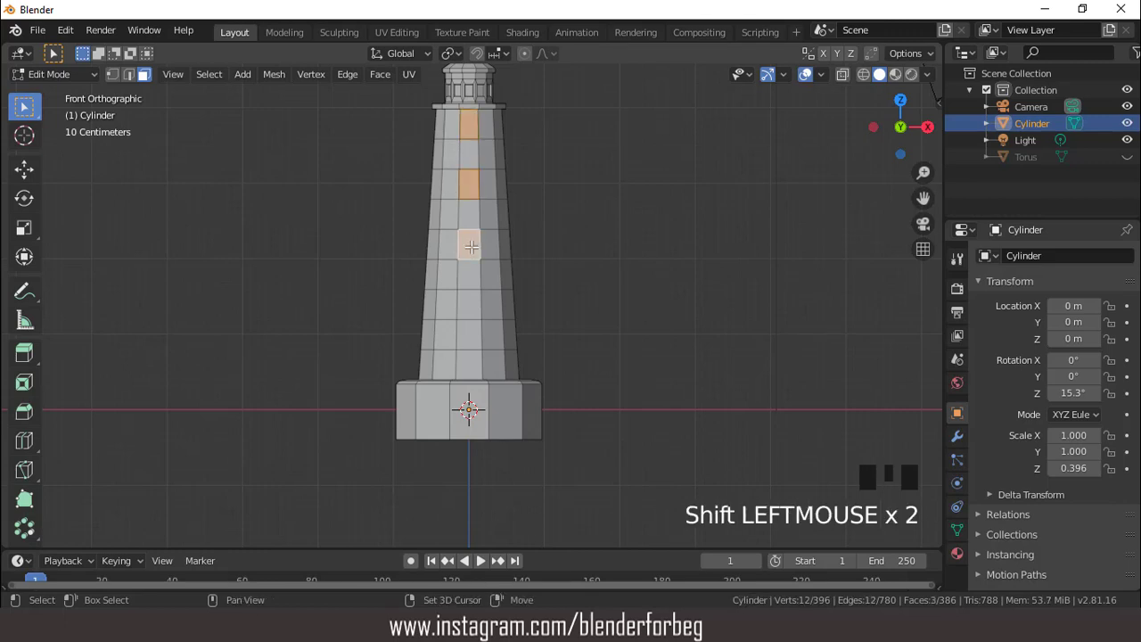
left_click(471, 302, "shift")
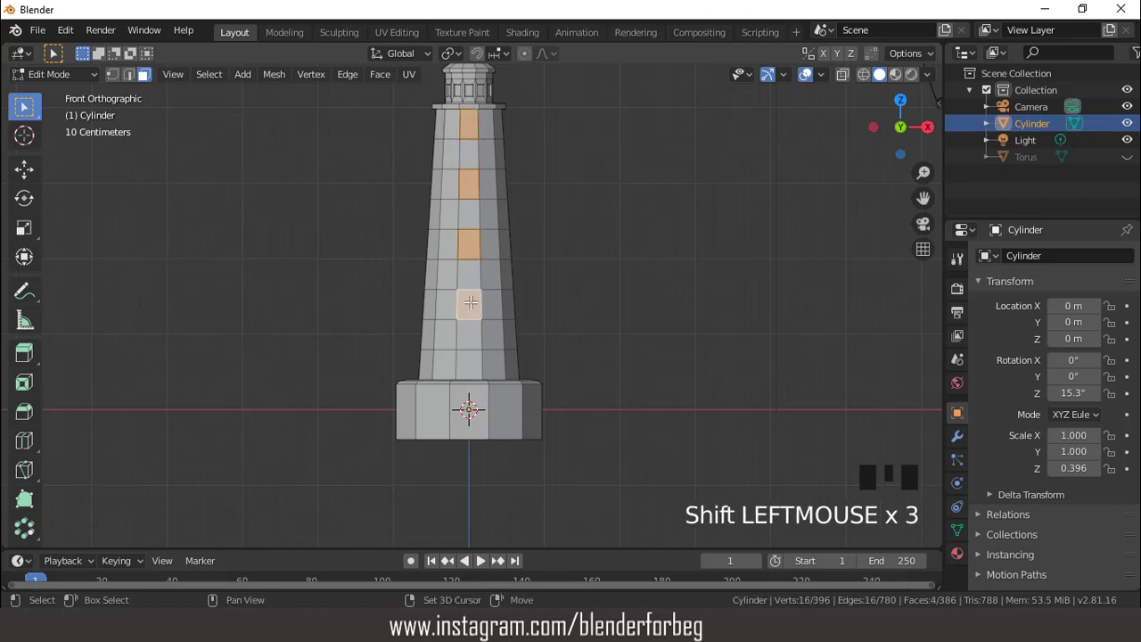
left_click(468, 362, "shift")
scroll(553, 268, "up", 2)
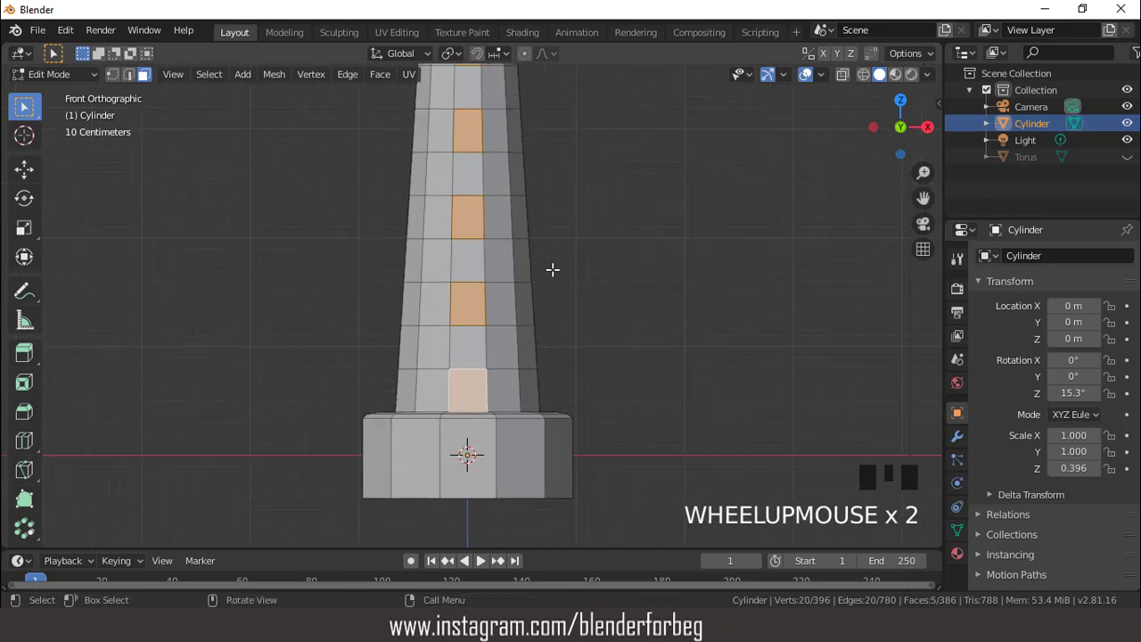
scroll(601, 305, "down", 3)
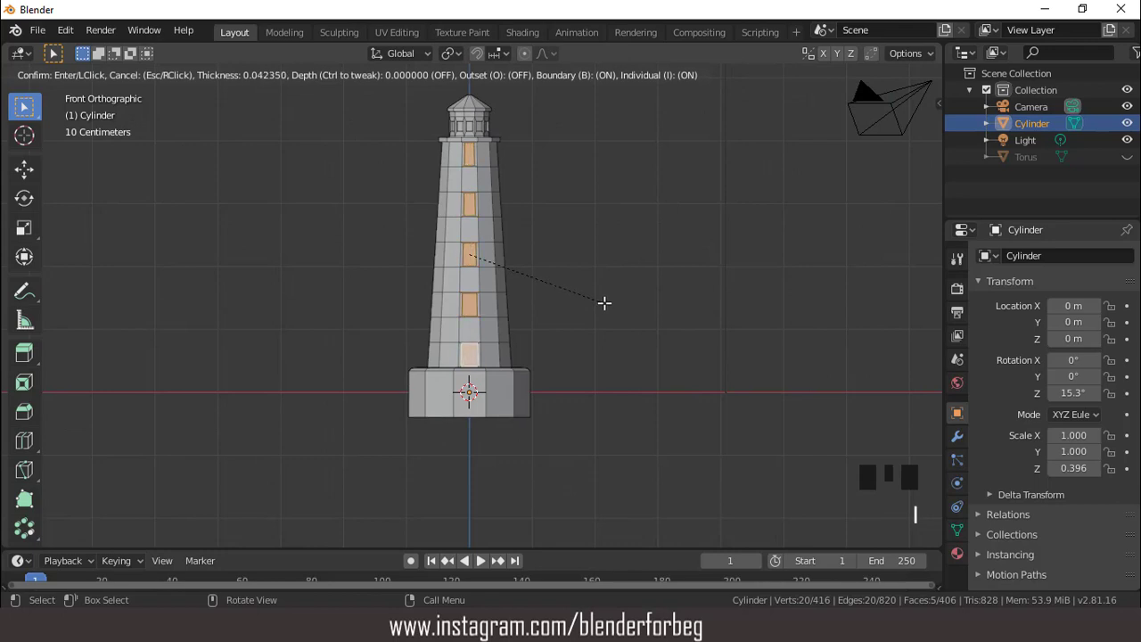
left_click(604, 303)
Shrink the topmost inset window face to 0.740 along Z, about 0.83 along X, and again to 0.706 along Z.
key("ctrl+KP_8")
key("ctrl+KP_8")
key("ctrl+KP_8")
key("ctrl+KP_8")
key("ctrl+KP_8")
key("ctrl+KP_8")
key("ctrl+KP_8")
key("ctrl+KP_8")
key("ctrl+KP_8")
key("ctrl+KP_8")
key("ctrl+KP_8")
key("ctrl+KP_8")
key("ctrl+KP_8")
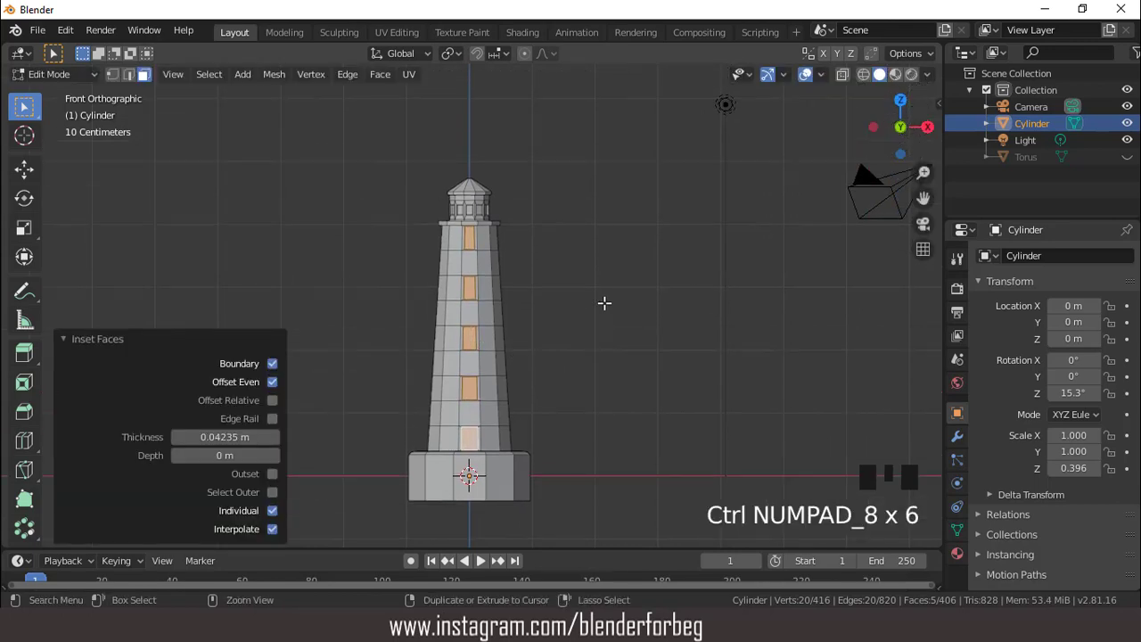
scroll(445, 367, "up", 5)
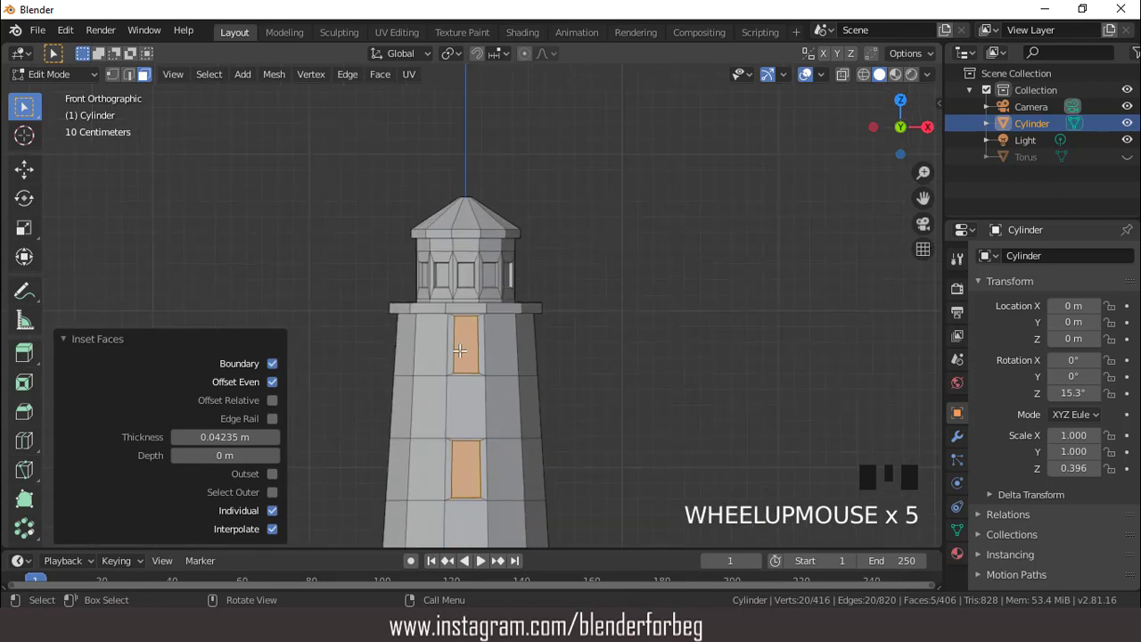
left_click(460, 351)
key("s")
key("z")
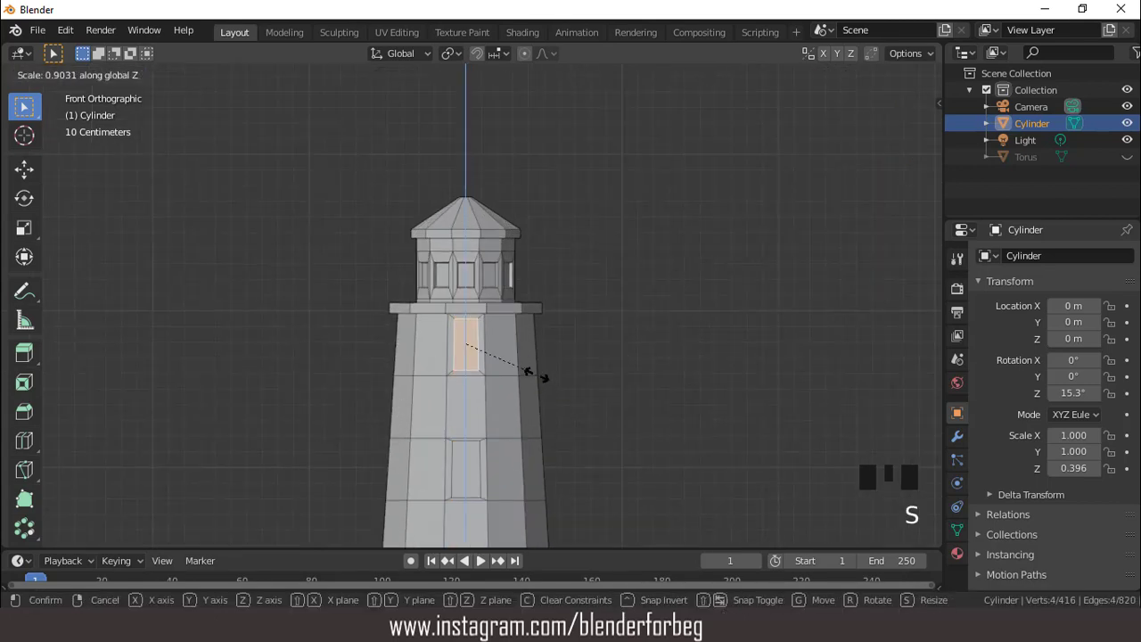
left_click(524, 368)
key("s")
key("x")
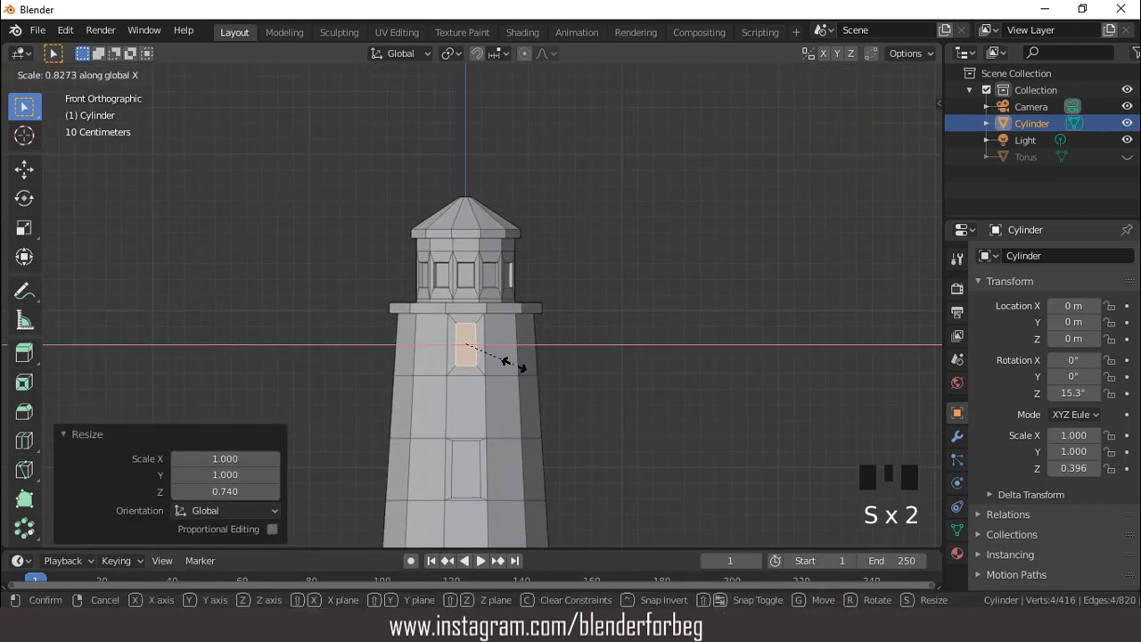
left_click(515, 364)
key("s")
key("z")
left_click(501, 355)
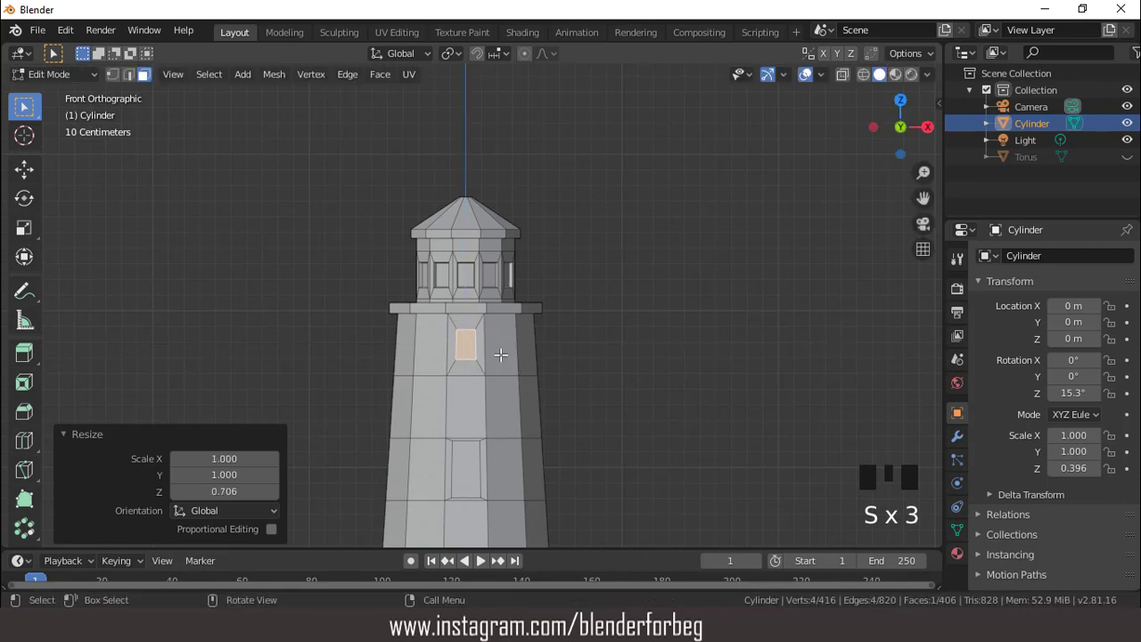
Scale the second window face from the top to 0.638 along Z, about 0.84 along X, and 0.890 uniformly.
left_click(471, 472)
key("ctrl+KP_2")
key("ctrl+KP_2")
key("ctrl+KP_2")
key("ctrl+KP_2")
key("ctrl+KP_2")
key("ctrl+KP_2")
key("ctrl+KP_2")
key("ctrl+KP_2")
key("ctrl+KP_2")
key("ctrl+KP_2")
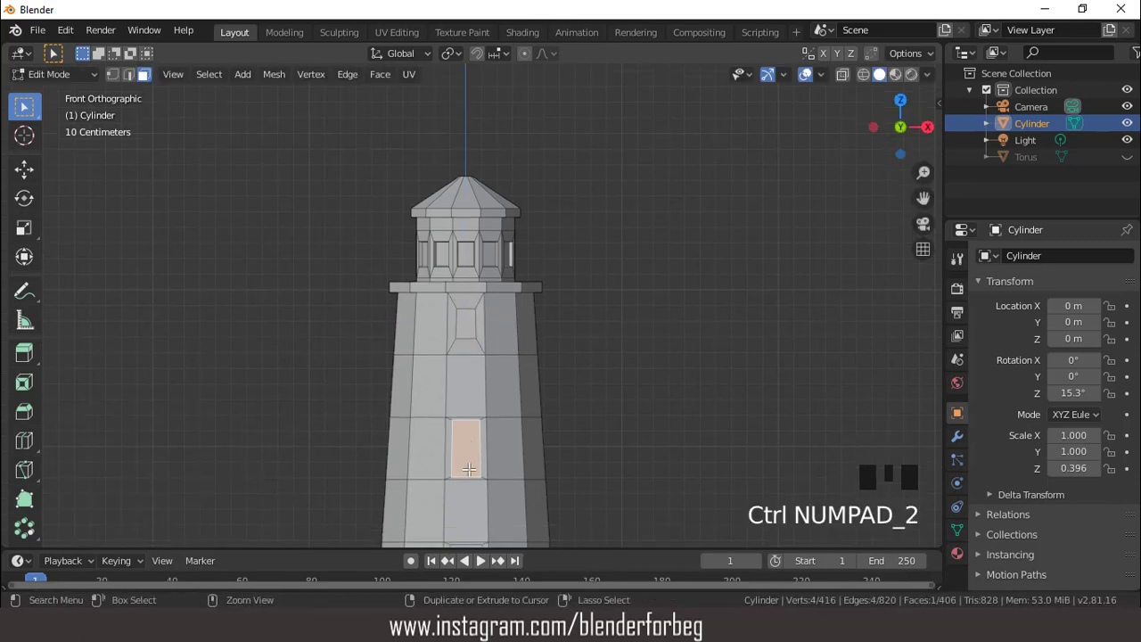
key("s")
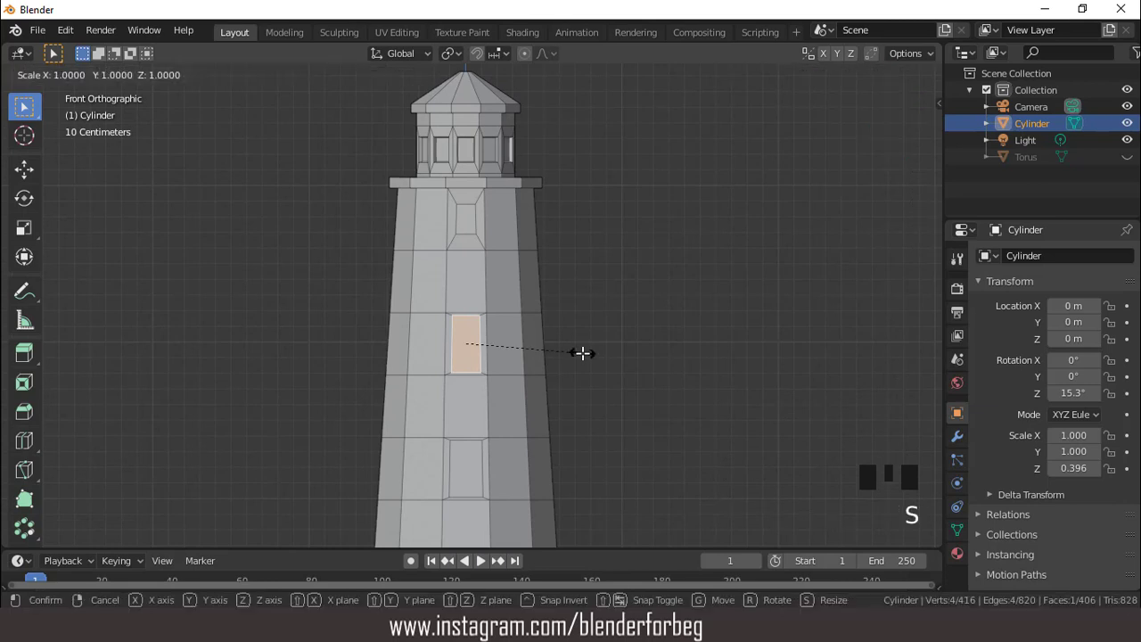
key("z")
left_click(540, 344)
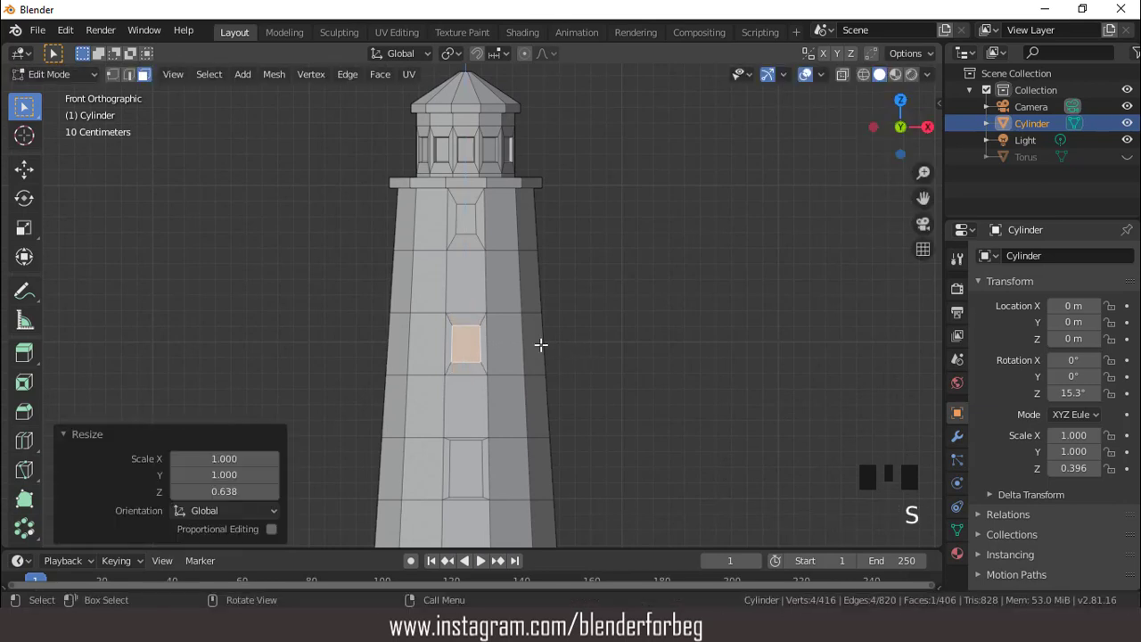
key("s")
key("x")
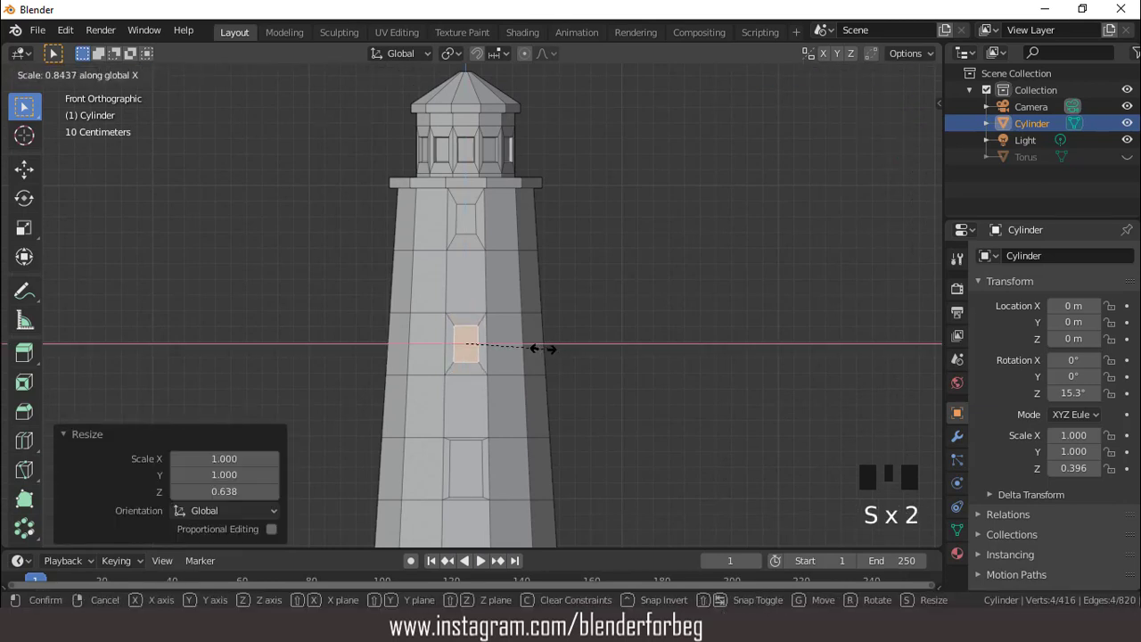
left_click(543, 348)
key("s")
left_click(535, 346)
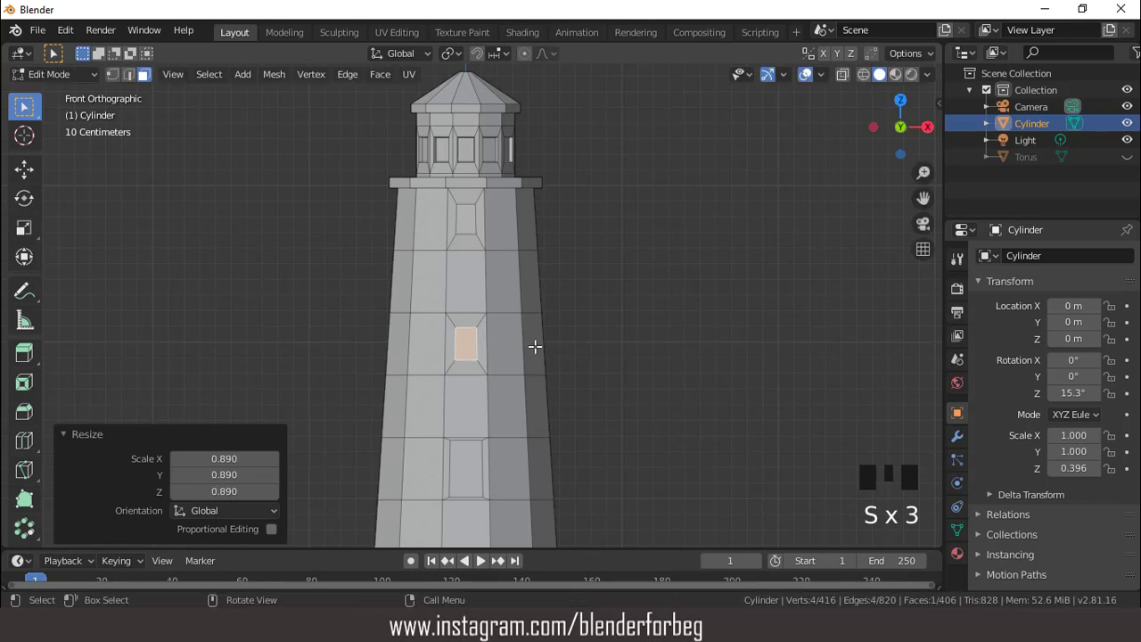
Scale the middle window face of the tower to 0.690 along Z and 0.785 along X.
left_click(460, 461)
key("s")
key("z")
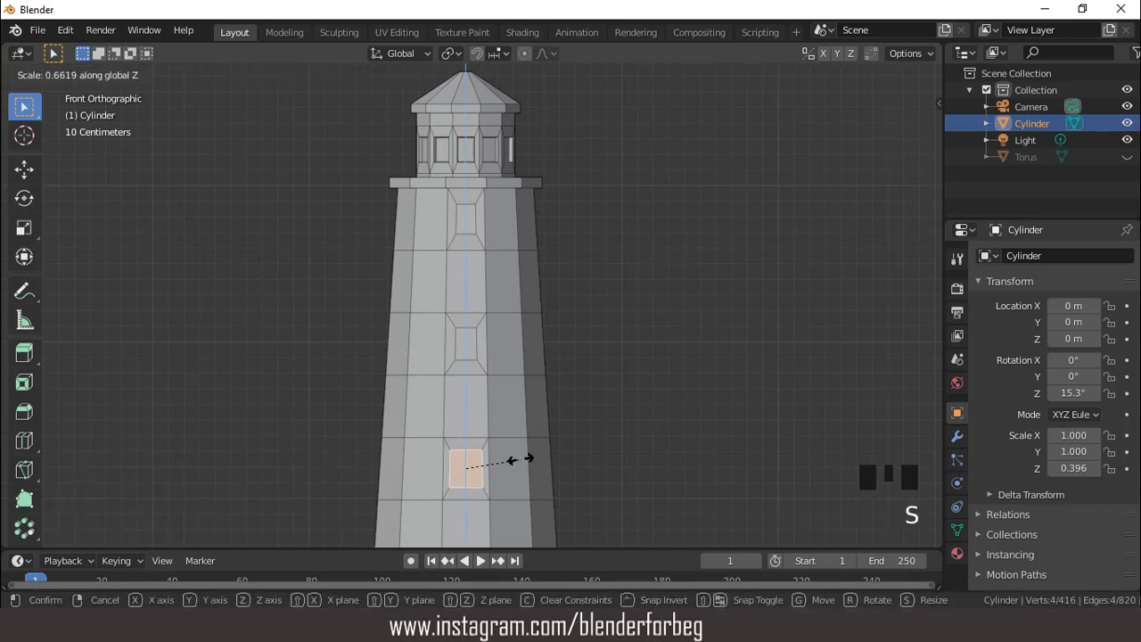
left_click(514, 461)
key("s")
key("x")
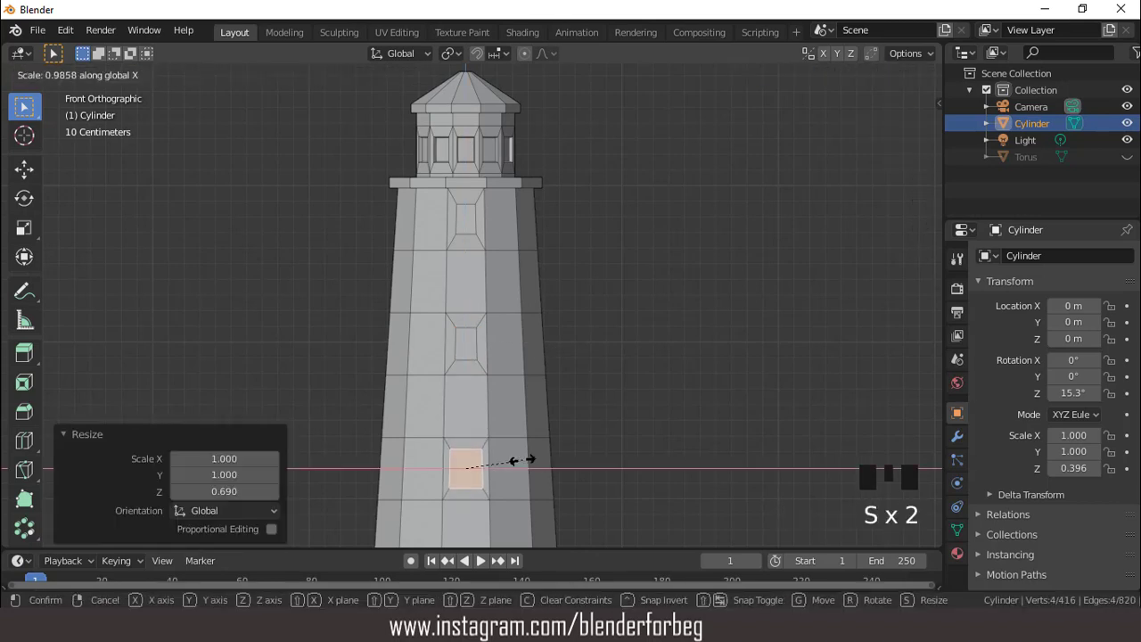
left_click(506, 461)
Scale the fourth window face from the top to 0.778 along Z and 0.751 along X.
scroll(552, 405, "down", 2)
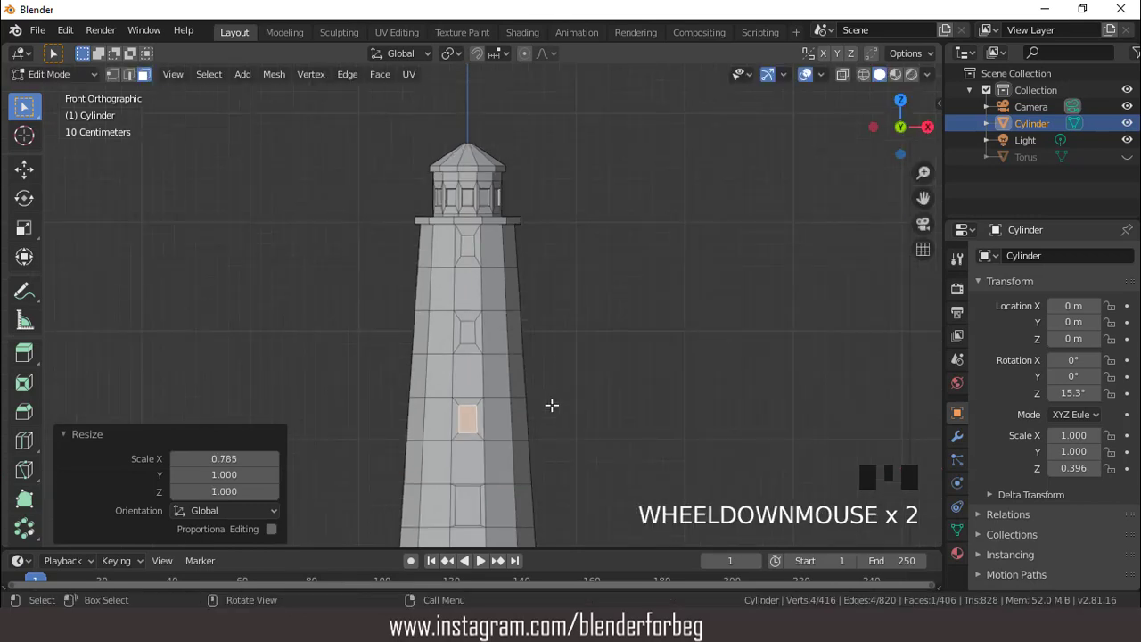
key("ctrl+KP_2")
key("ctrl+KP_2")
key("ctrl+KP_2")
key("ctrl+KP_2")
key("ctrl+KP_2")
key("ctrl+KP_2")
key("ctrl+KP_2")
key("ctrl+KP_2")
key("ctrl+KP_2")
key("ctrl+KP_2")
key("ctrl+KP_2")
key("ctrl+KP_2")
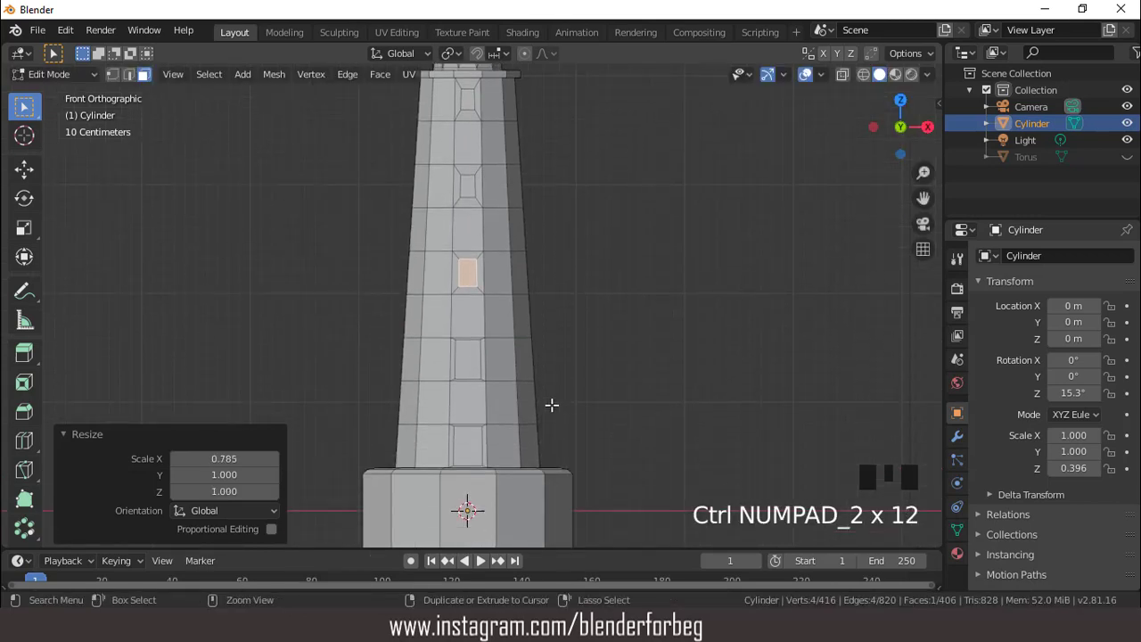
scroll(522, 413, "up", 2)
left_click(478, 388)
key("s")
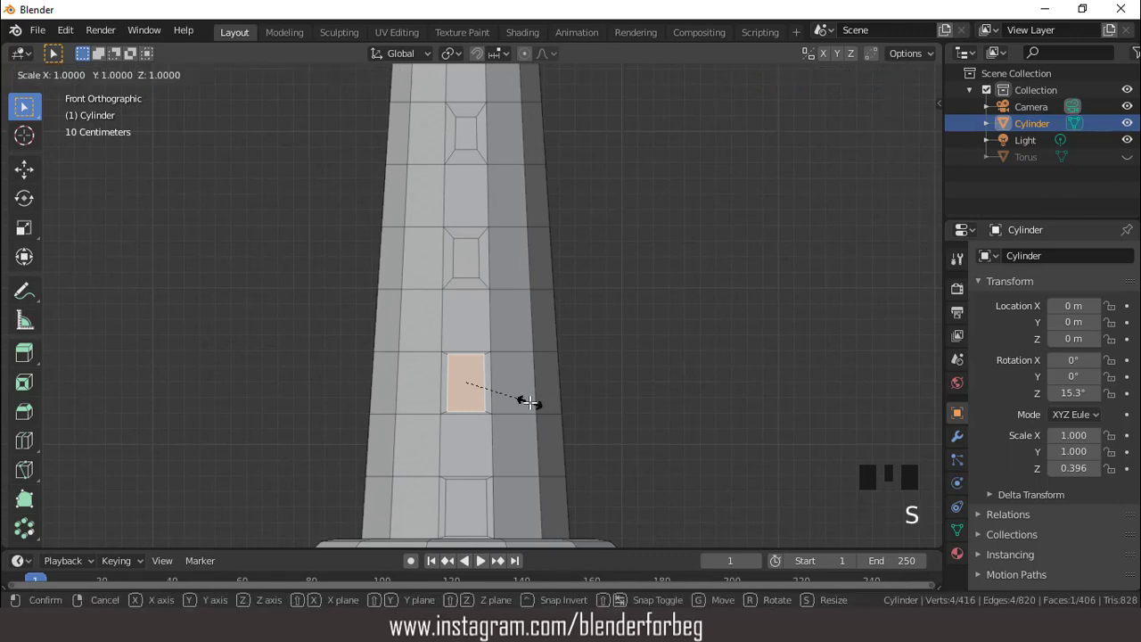
key("z")
left_click(511, 395)
key("s")
key("x")
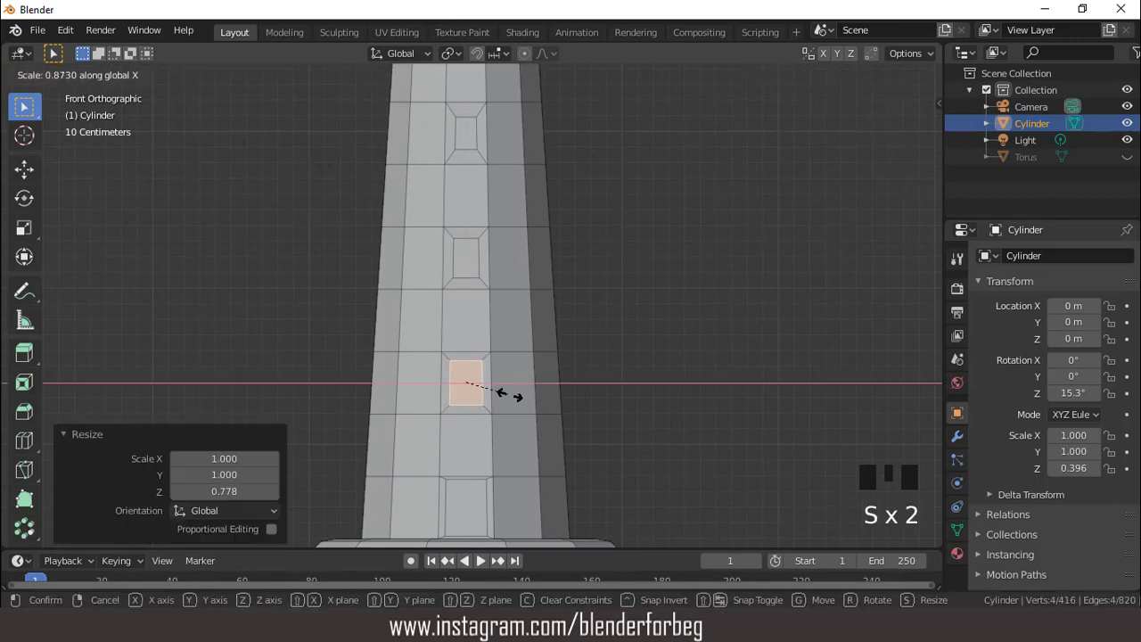
left_click(503, 392)
Scale the lowest window face, just above the base, to 0.785 along Z and 0.723 along X.
key("ctrl+KP_2")
key("ctrl+KP_2")
key("ctrl+KP_2")
key("ctrl+KP_2")
key("ctrl+KP_2")
key("ctrl+KP_2")
key("ctrl+KP_2")
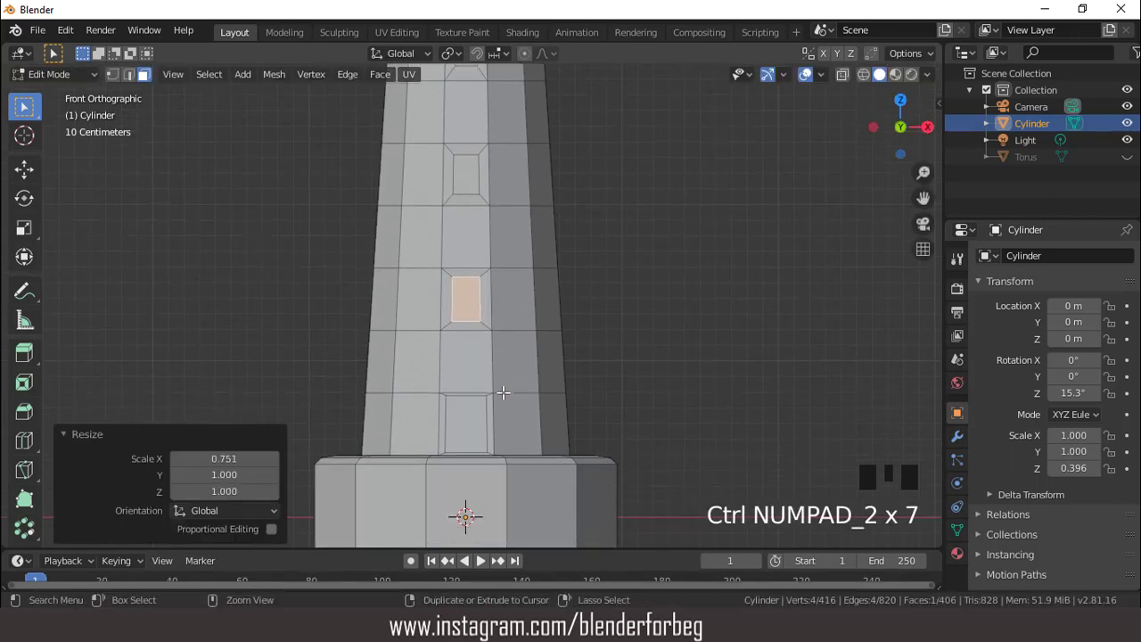
left_click(471, 417)
key("s")
key("z")
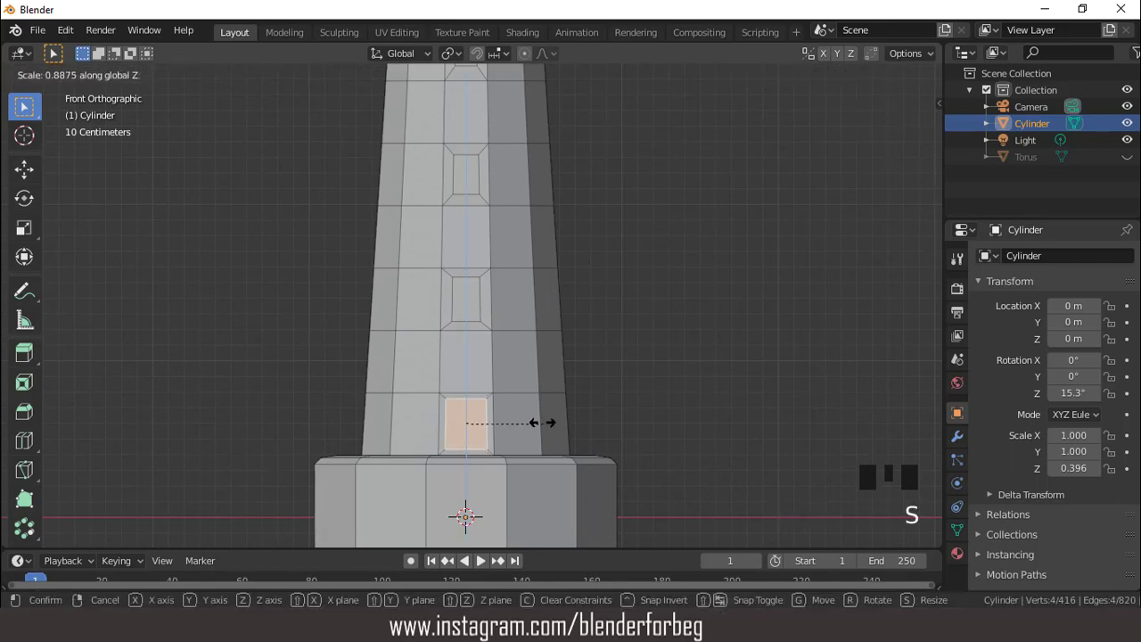
left_click(535, 421)
key("s")
key("x")
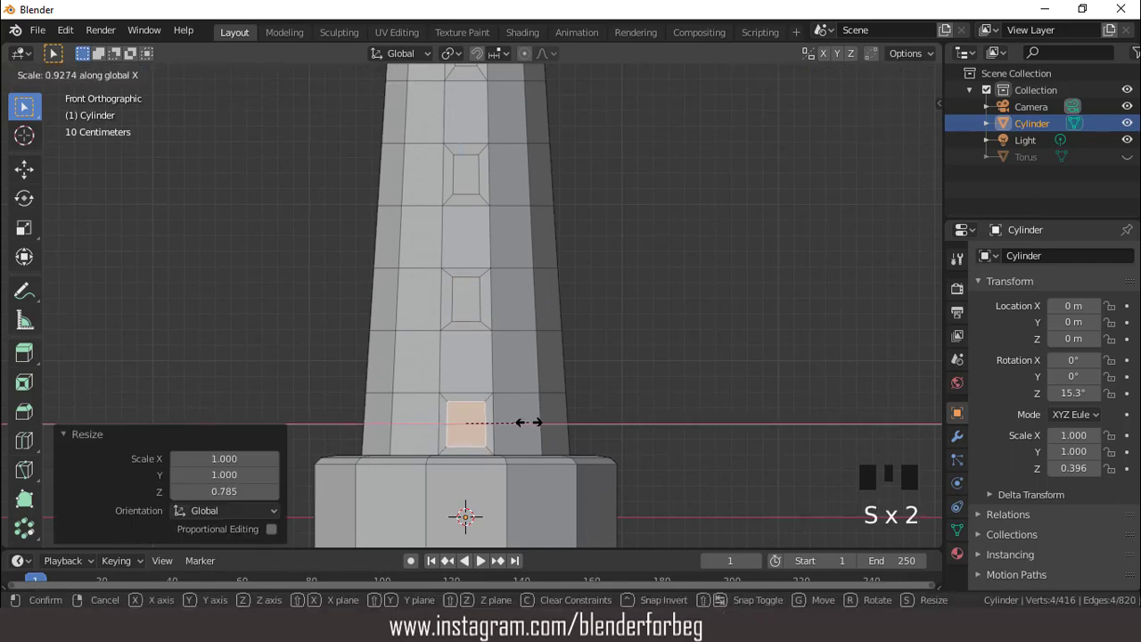
left_click(516, 421)
Select all five resized window faces on the tower's front column and extrude them inward by about 0.061 m.
scroll(505, 365, "down", 2)
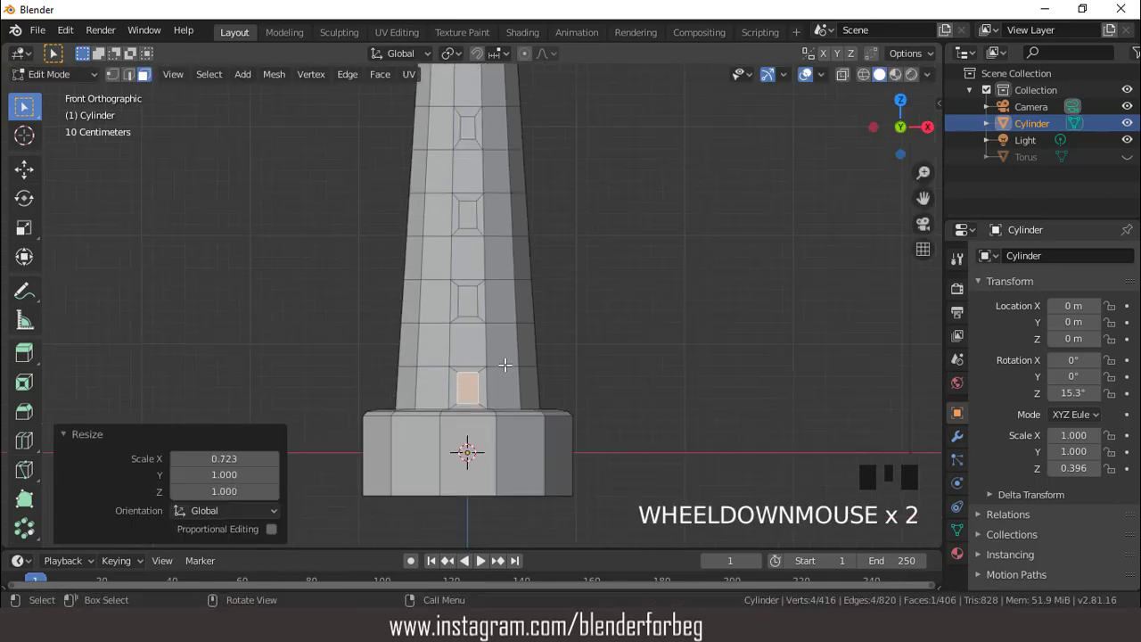
left_click(468, 298, "shift")
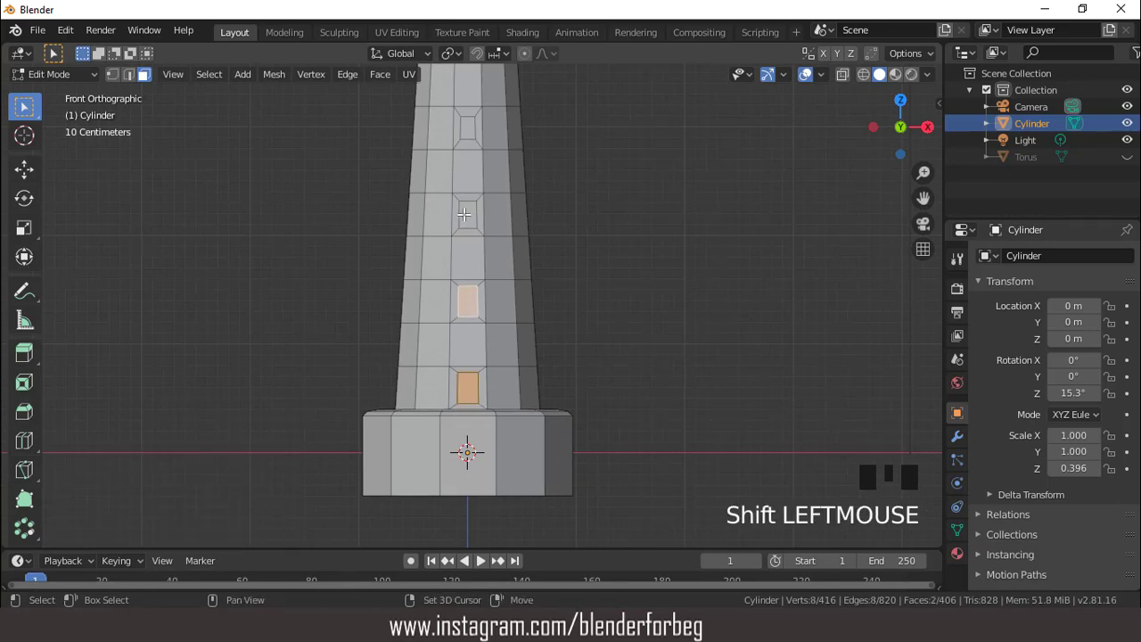
left_click(467, 131, "shift")
left_click(467, 130, "shift")
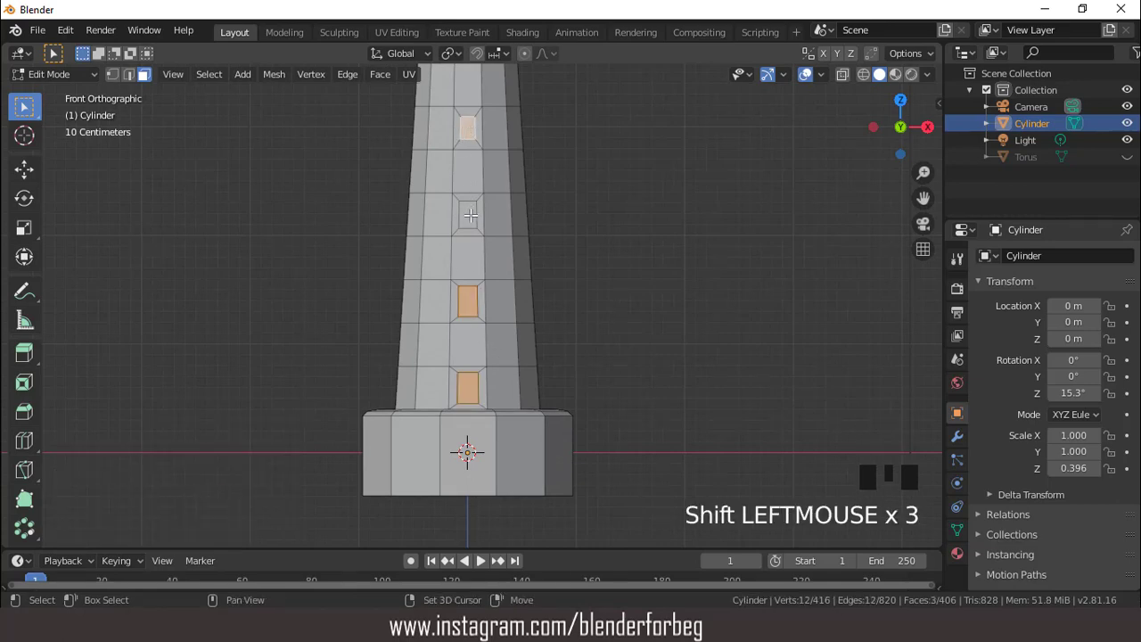
left_click(471, 215, "shift")
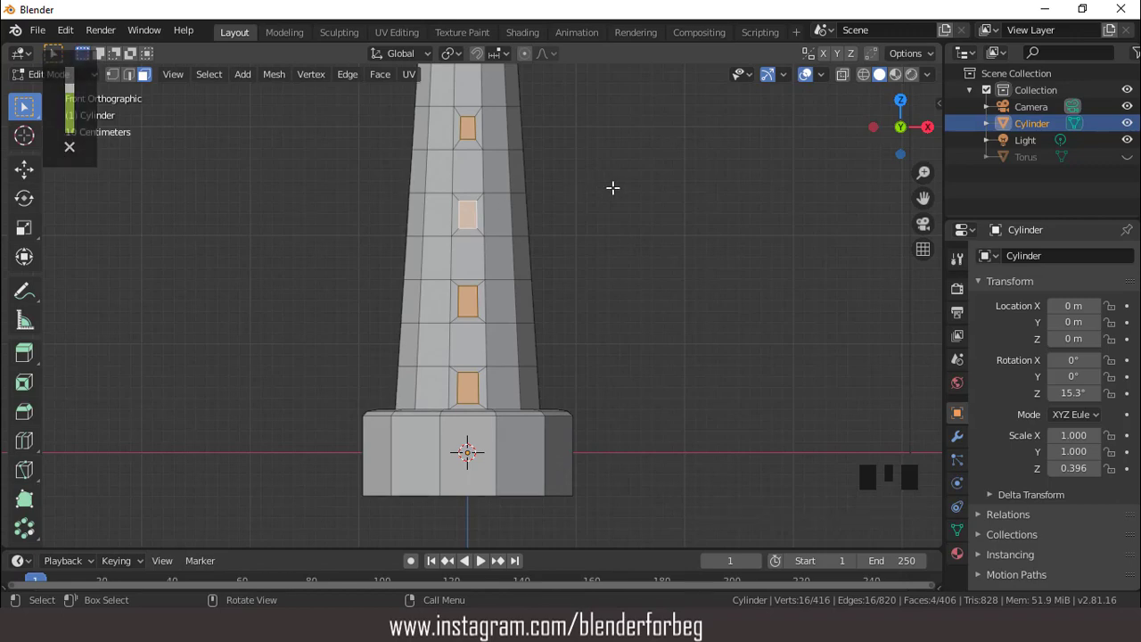
key("ctrl+KP_8")
key("ctrl+KP_8")
key("ctrl+KP_8")
key("ctrl+KP_8")
key("ctrl+KP_8")
key("ctrl+KP_8")
key("ctrl+KP_8")
key("ctrl+KP_8")
key("ctrl+KP_8")
key("ctrl+KP_8")
key("ctrl+KP_8")
key("ctrl+KP_8")
key("ctrl+KP_8")
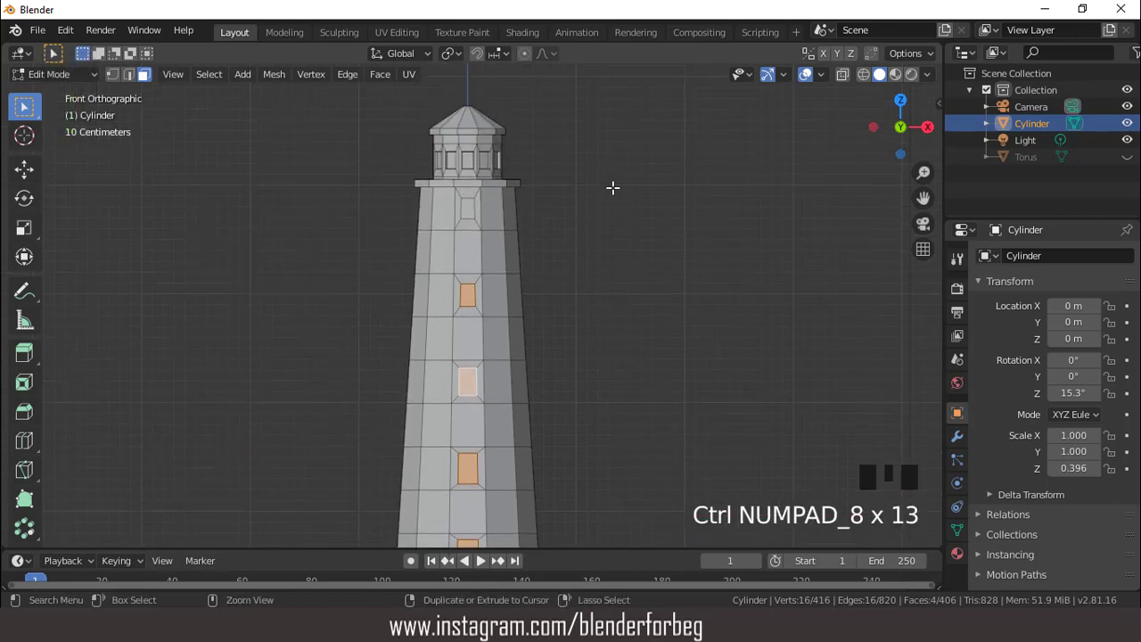
left_click(464, 211, "shift")
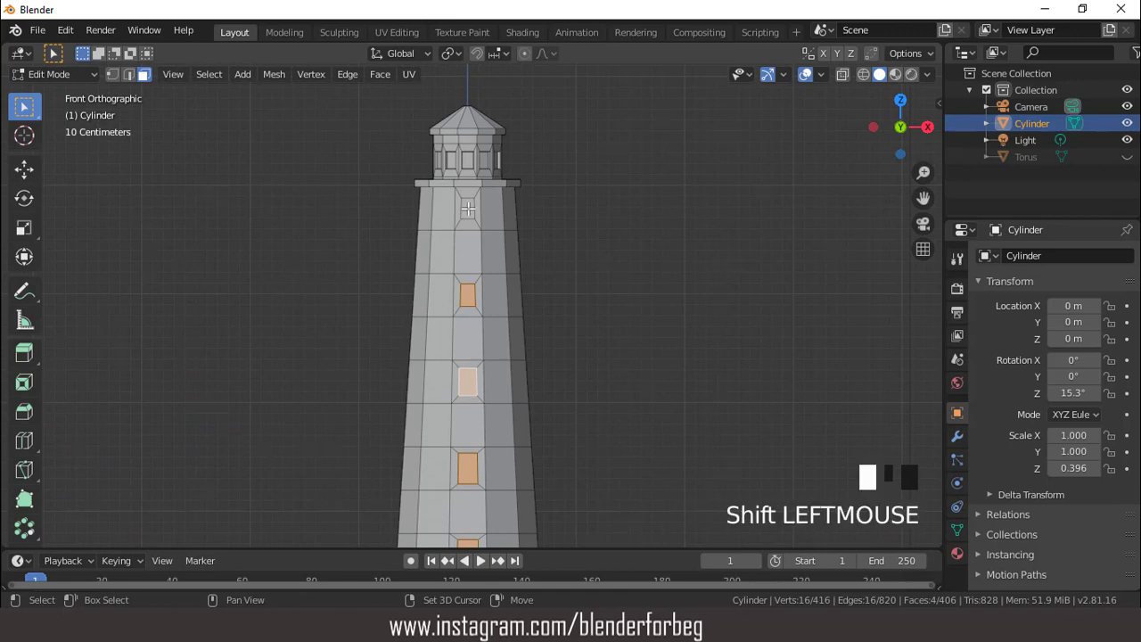
scroll(505, 232, "down", 2)
middle_click_drag(588, 247, 499, 298)
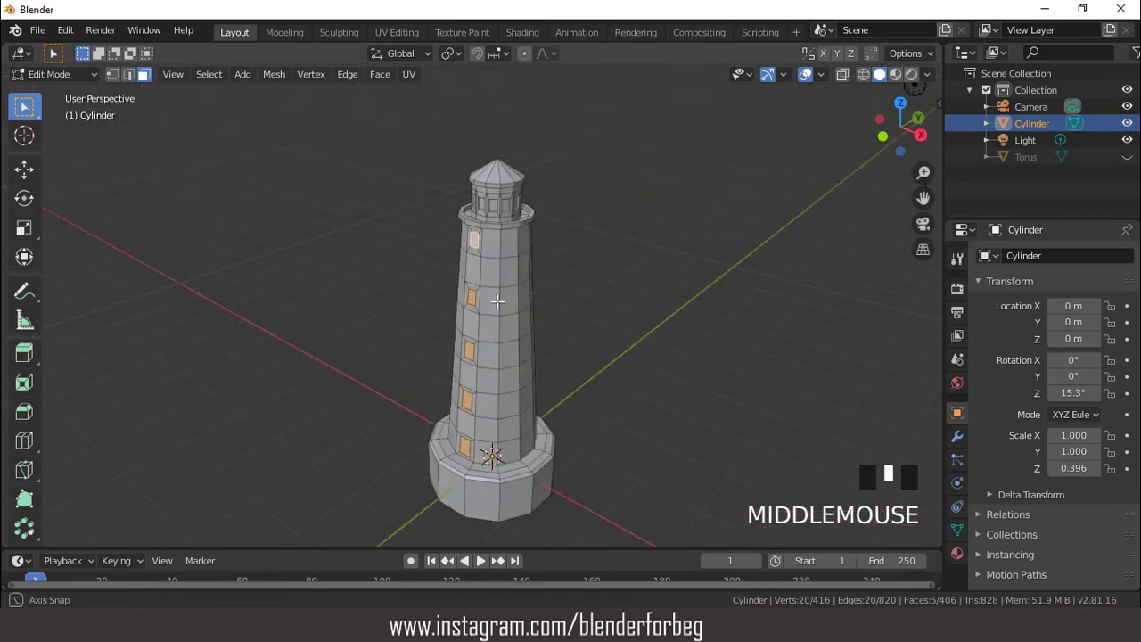
scroll(486, 296, "up", 3)
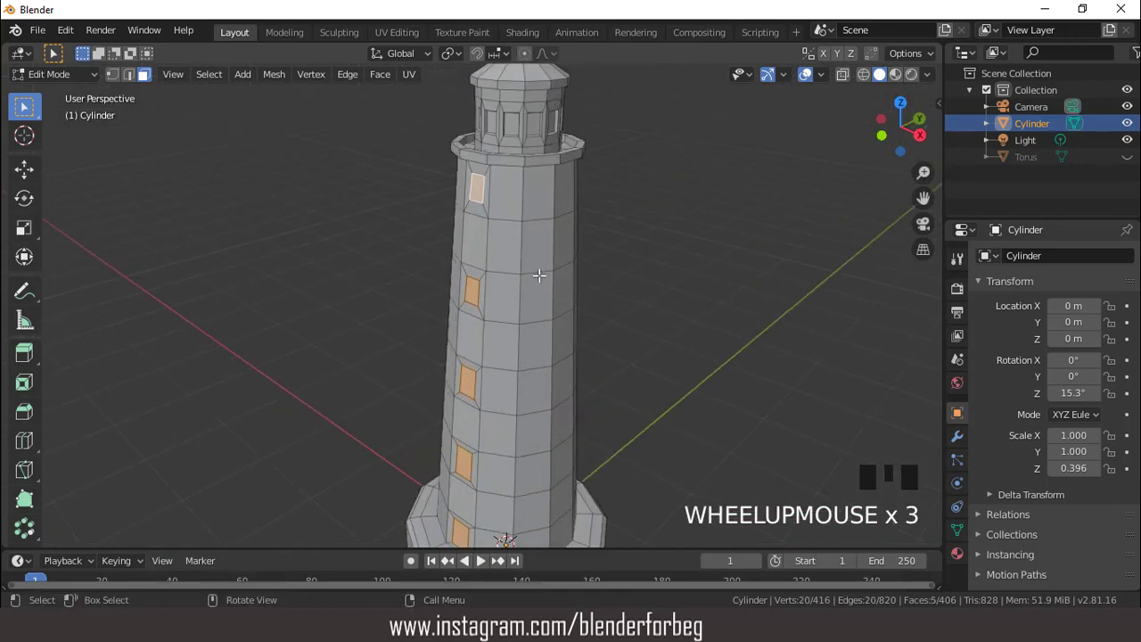
key("e")
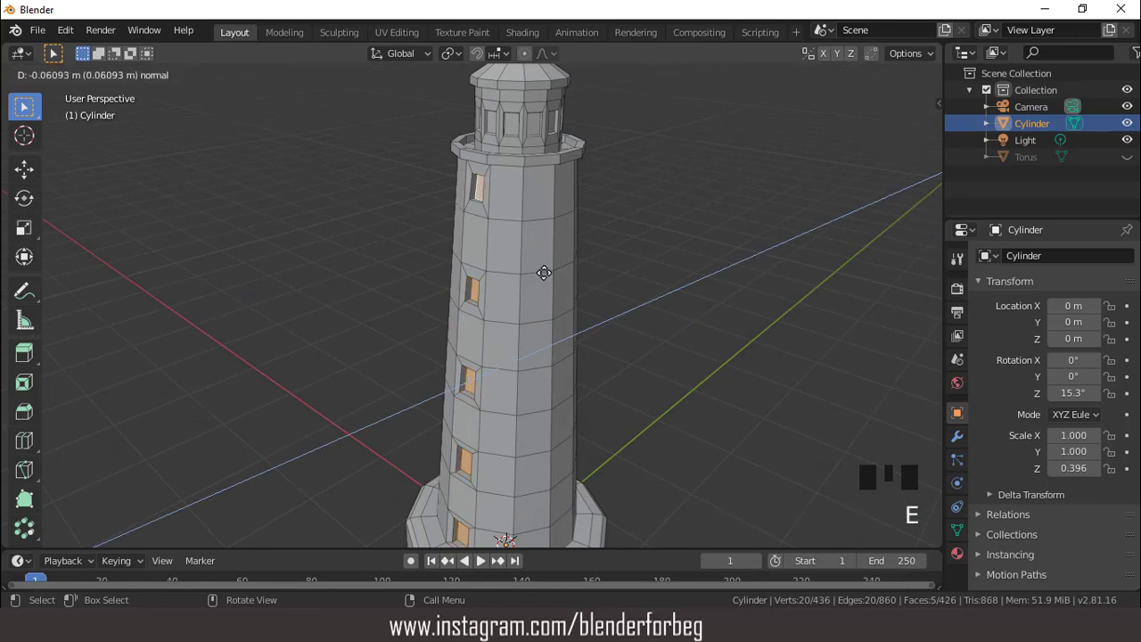
left_click(546, 264)
scroll(547, 256, "down", 3)
scroll(548, 255, "up", 1)
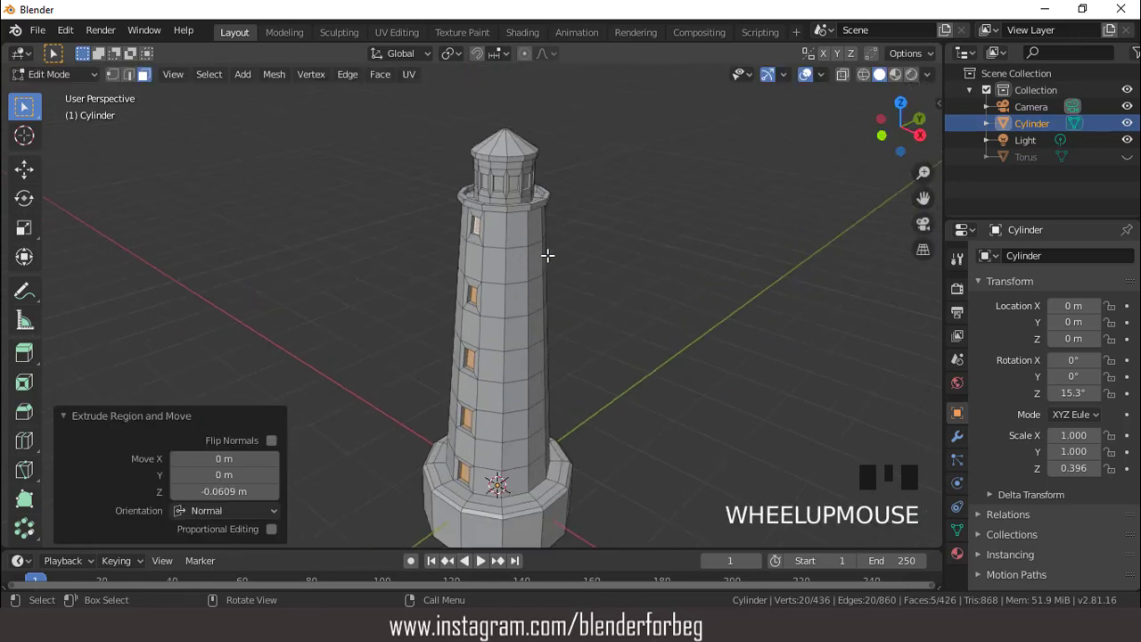
scroll(548, 256, "down", 2)
Select the underside face of the lighthouse base and scale it up uniformly to about 1.102 in front view.
key("KP_1")
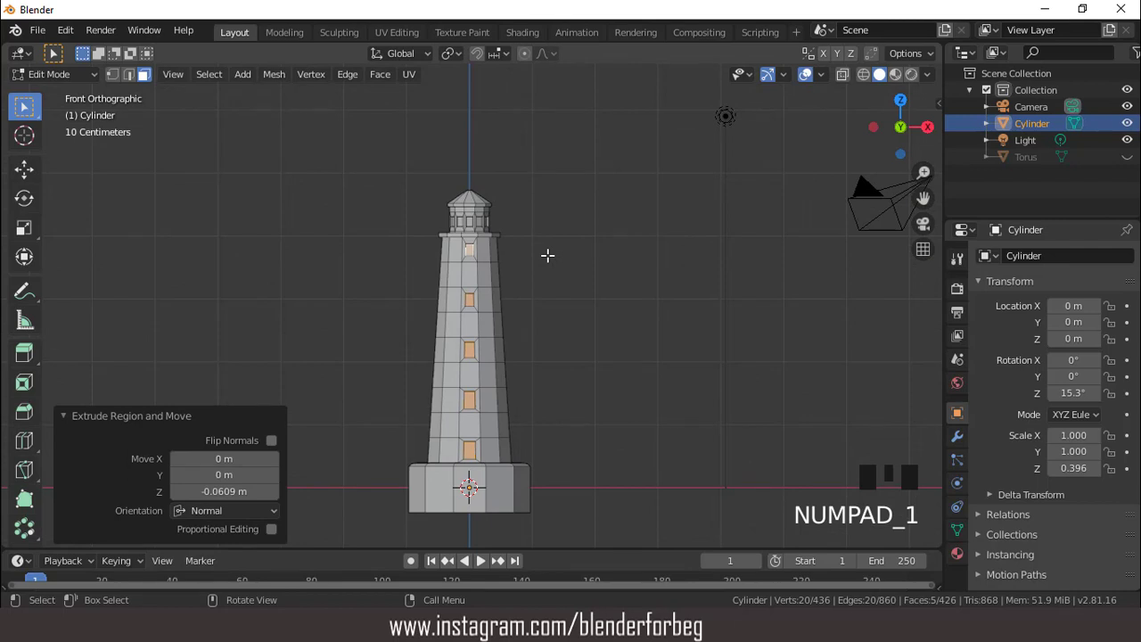
key("Tab")
key("ctrl+KP_2")
key("ctrl+KP_2")
key("ctrl+KP_2")
key("ctrl+KP_2")
key("ctrl+KP_2")
key("ctrl+KP_2")
key("ctrl+KP_2")
key("ctrl+KP_2")
key("ctrl+KP_2")
key("ctrl+KP_2")
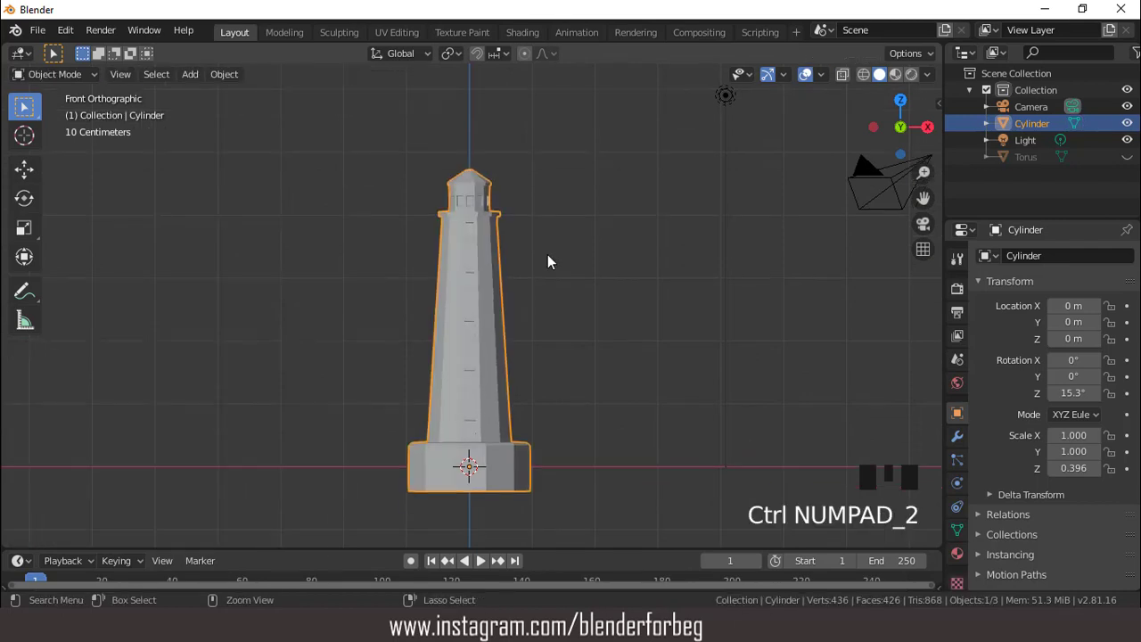
scroll(530, 363, "up", 1)
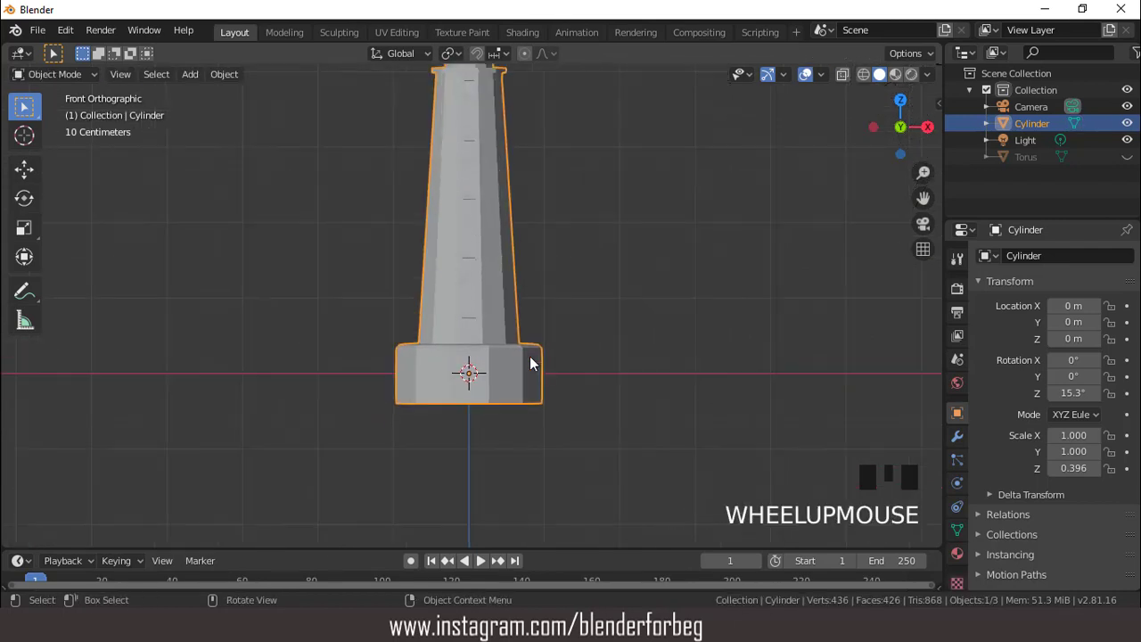
key("Tab")
scroll(530, 356, "up", 1)
middle_click_drag(565, 395, 575, 317)
left_click(446, 422)
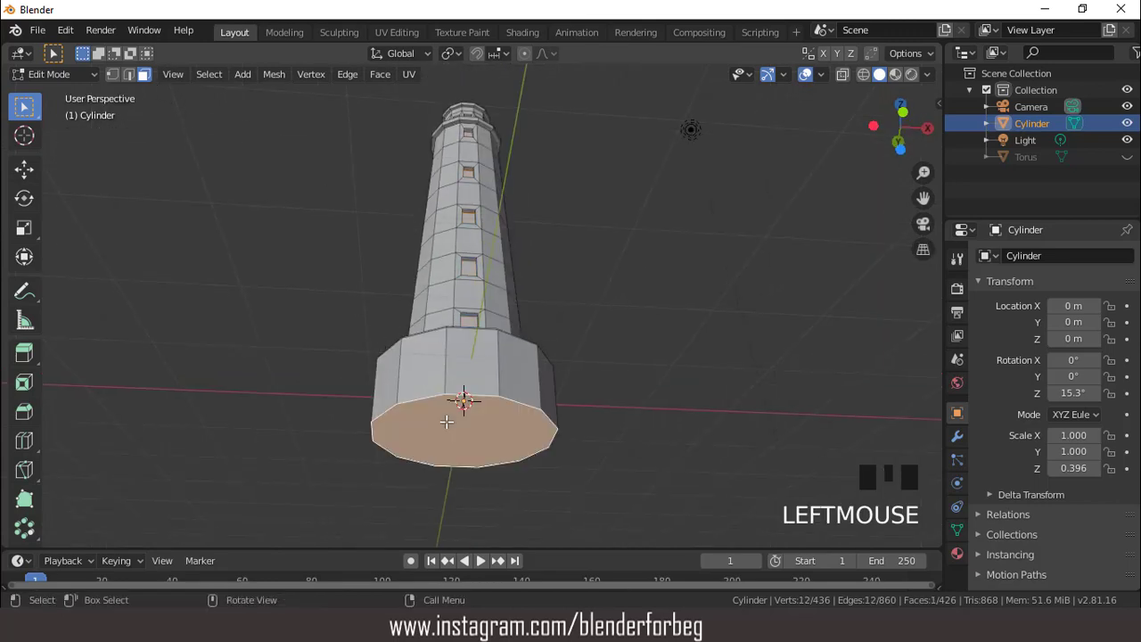
key("KP_1")
key("s")
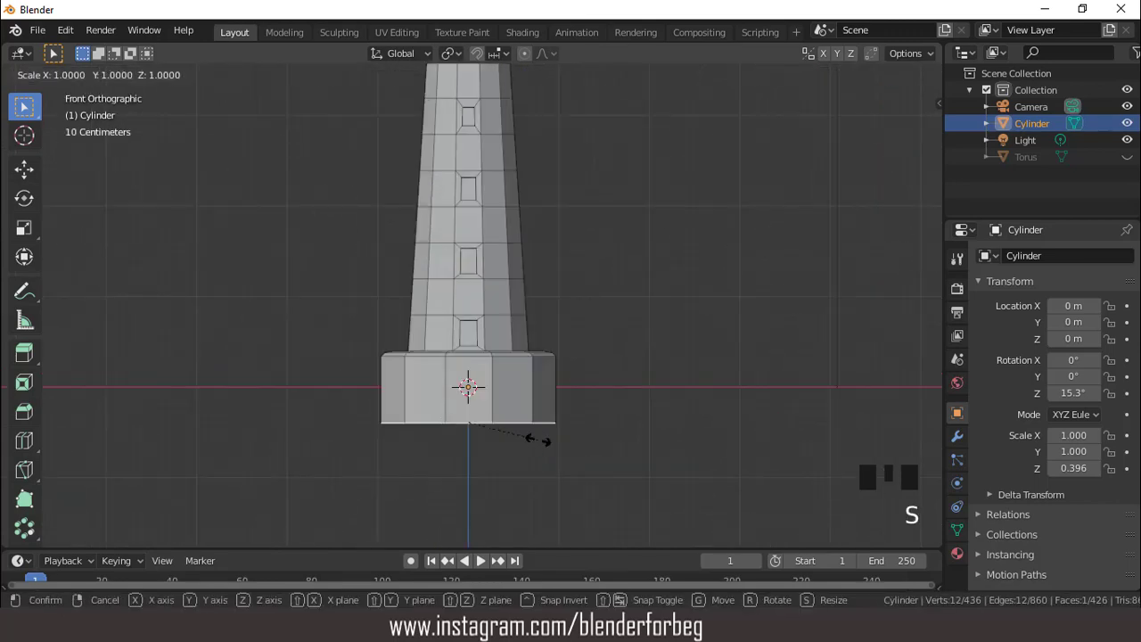
left_click(544, 446)
Move the selected underside face of the base down along Z by about 0.111 m.
scroll(550, 434, "down", 1)
key("g")
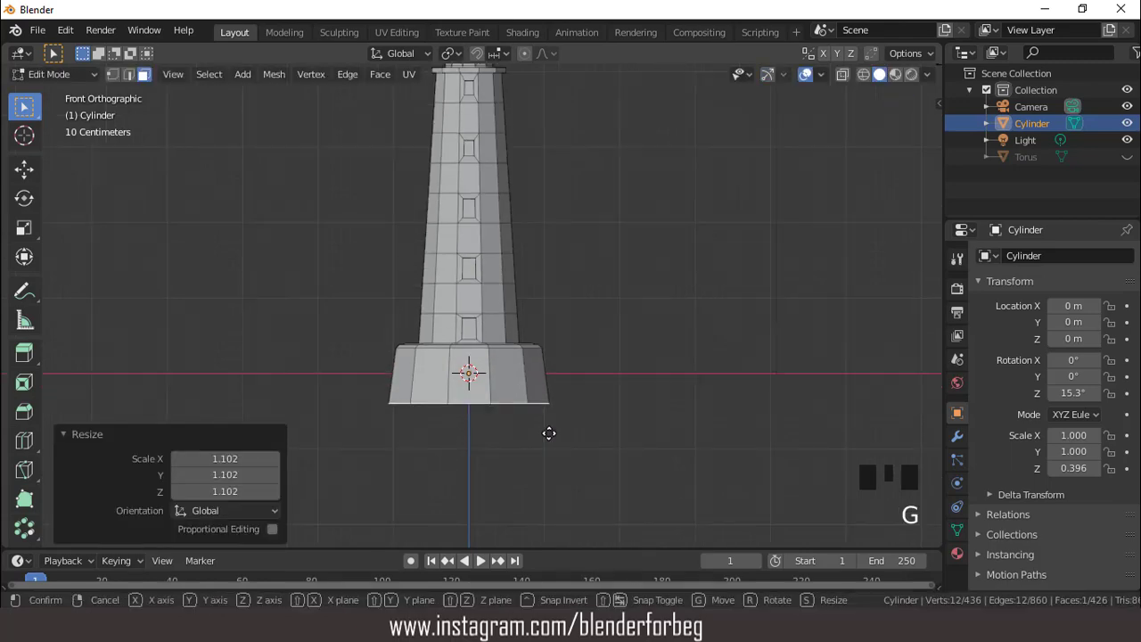
key("z")
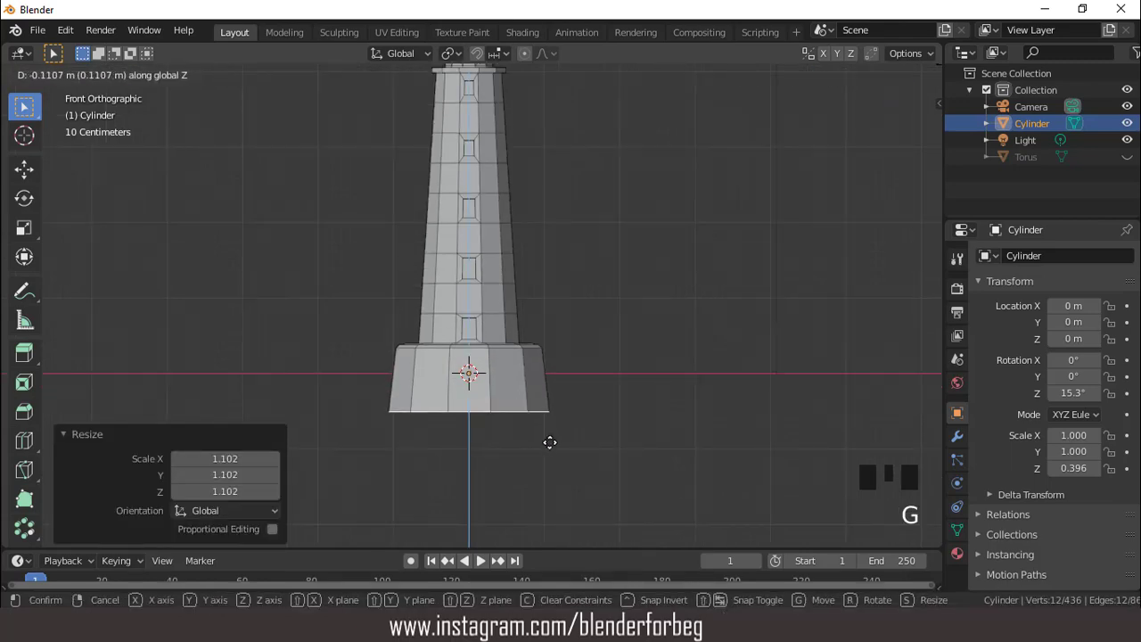
left_click(549, 440)
scroll(589, 337, "down", 3)
scroll(586, 341, "up", 2)
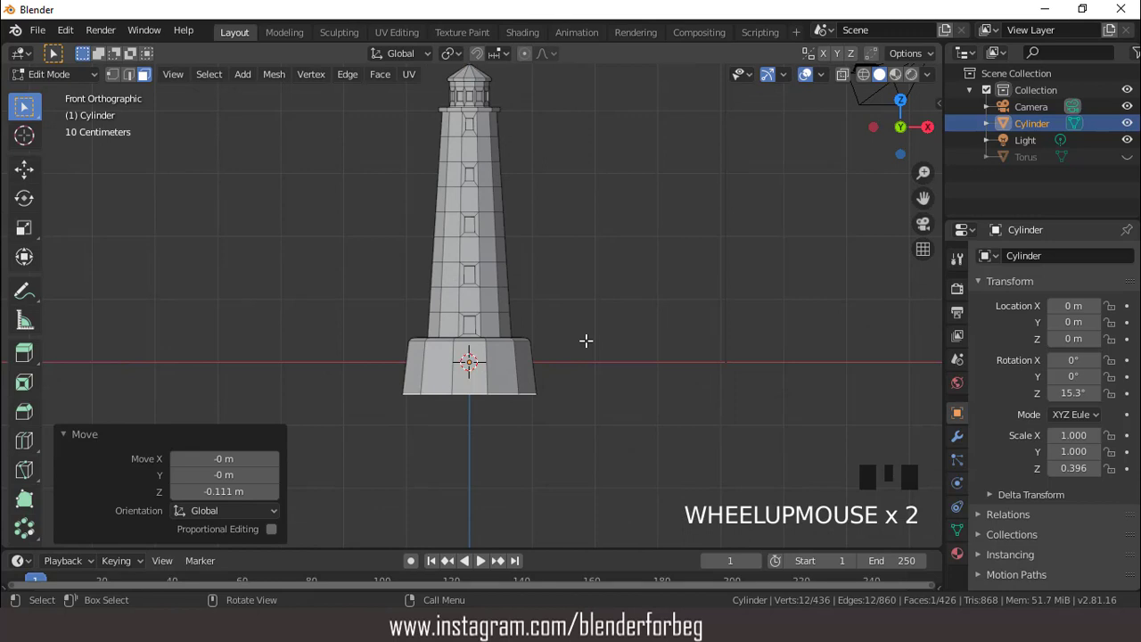
In right view, inset the middle side face of the base by about 0.114 m to start a door.
key("KP_3")
scroll(538, 380, "up", 2)
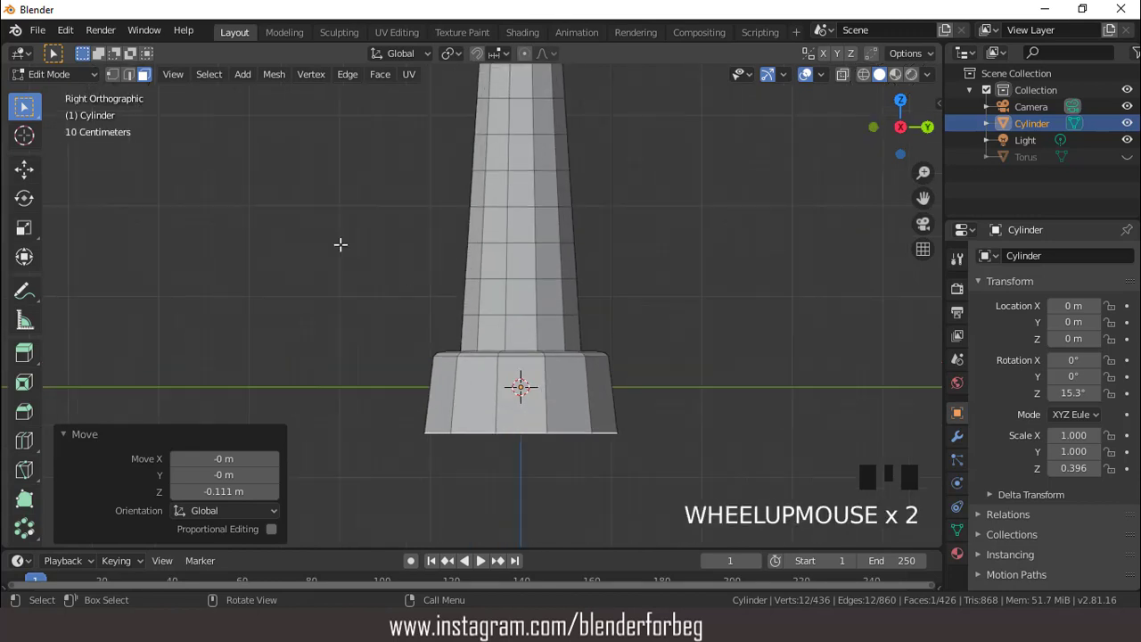
left_click(530, 408)
scroll(558, 421, "up", 1)
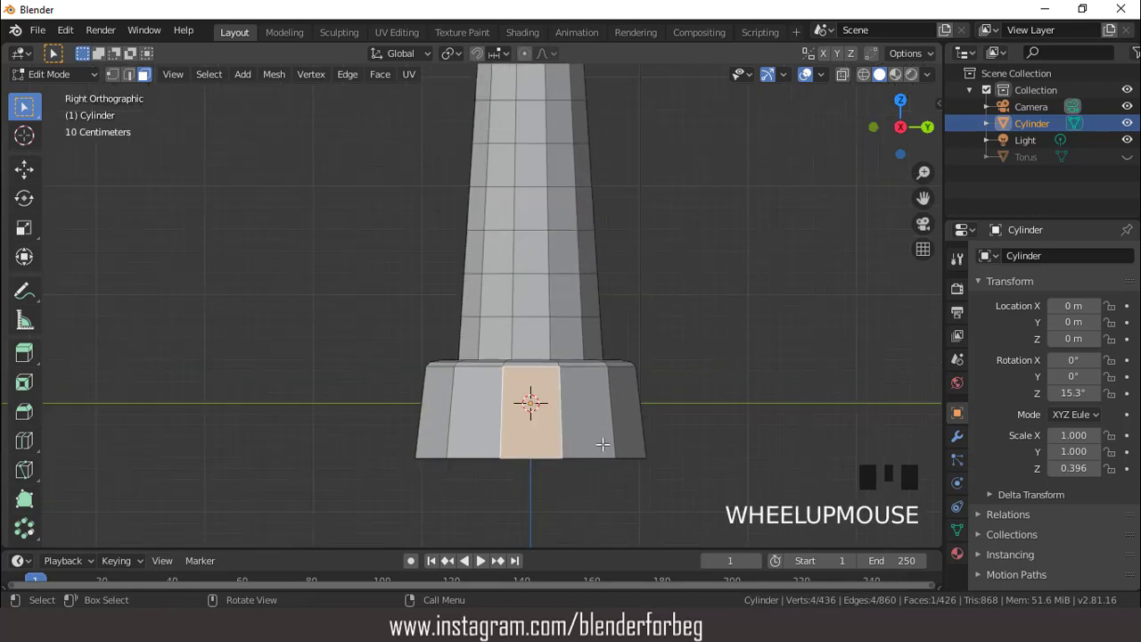
key("i")
left_click(592, 442)
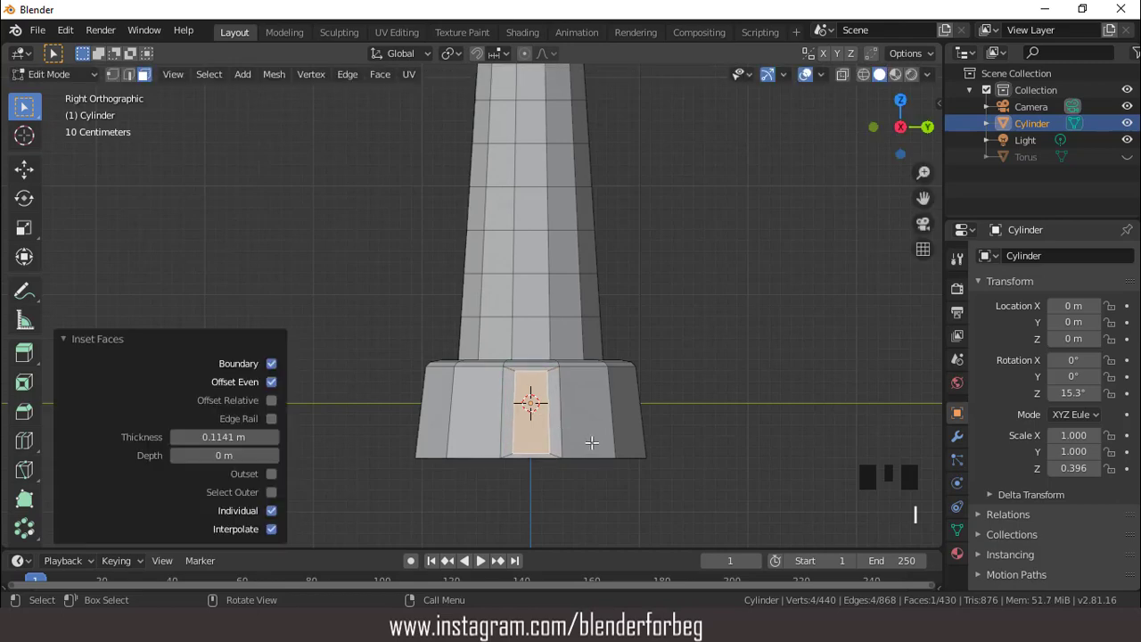
Scale the inset door face to 0.702 along Z and lower it along Z by about 0.123 m.
key("s")
key("z")
left_click(575, 432)
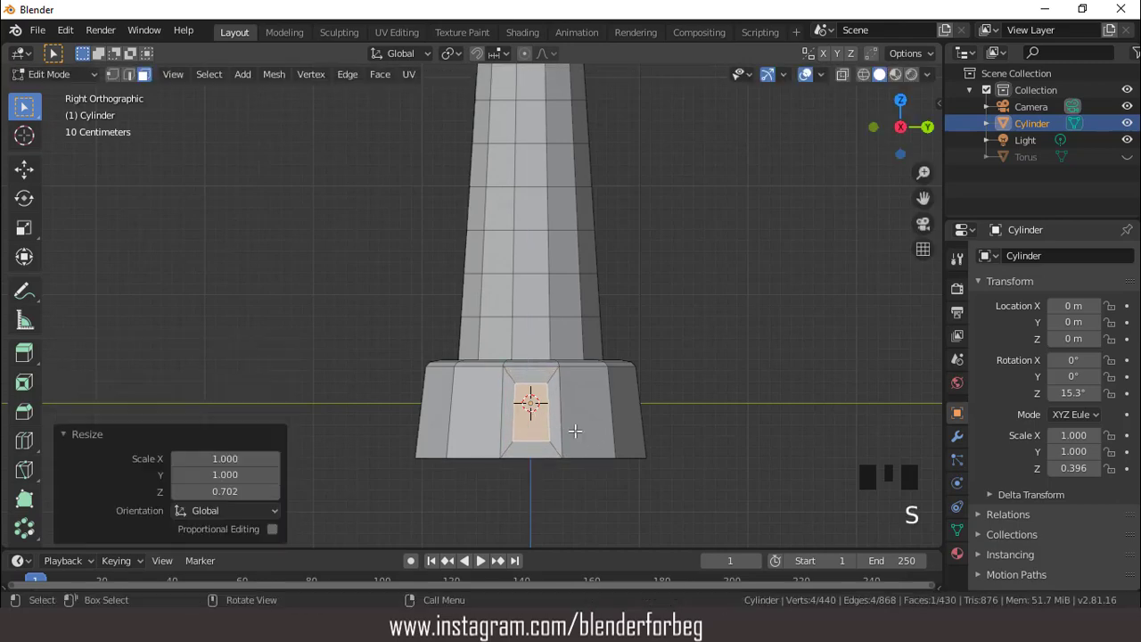
key("g")
key("z")
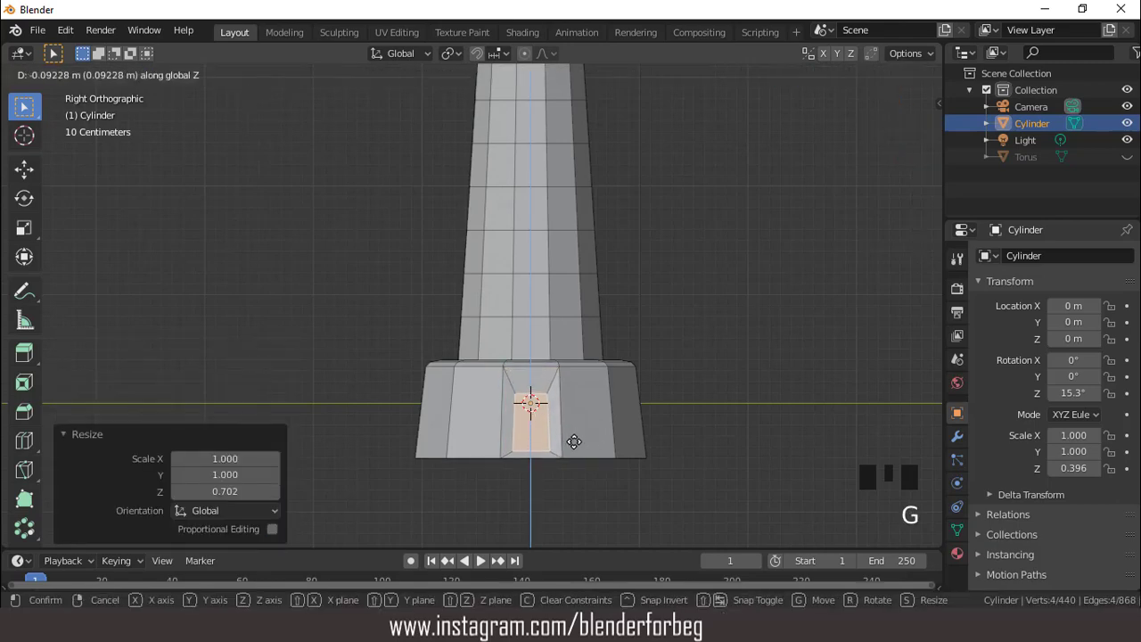
left_click(575, 444)
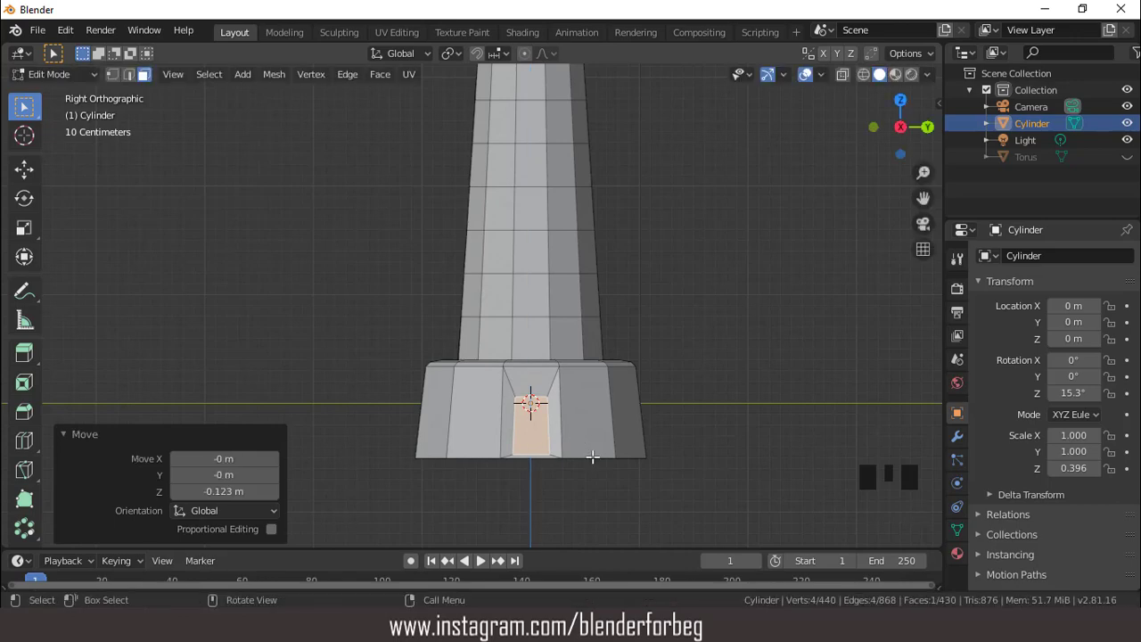
Scale the door face to 0.903 along Y and 0.868 along Z.
key("s")
key("y")
left_click(586, 455)
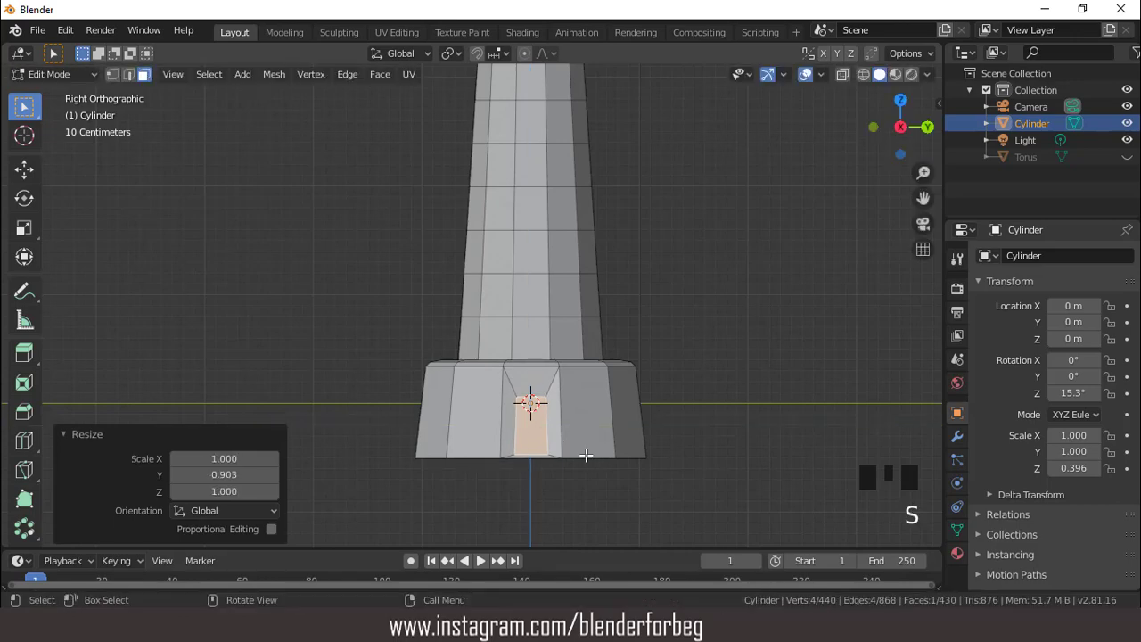
key("s")
key("z")
left_click(579, 452)
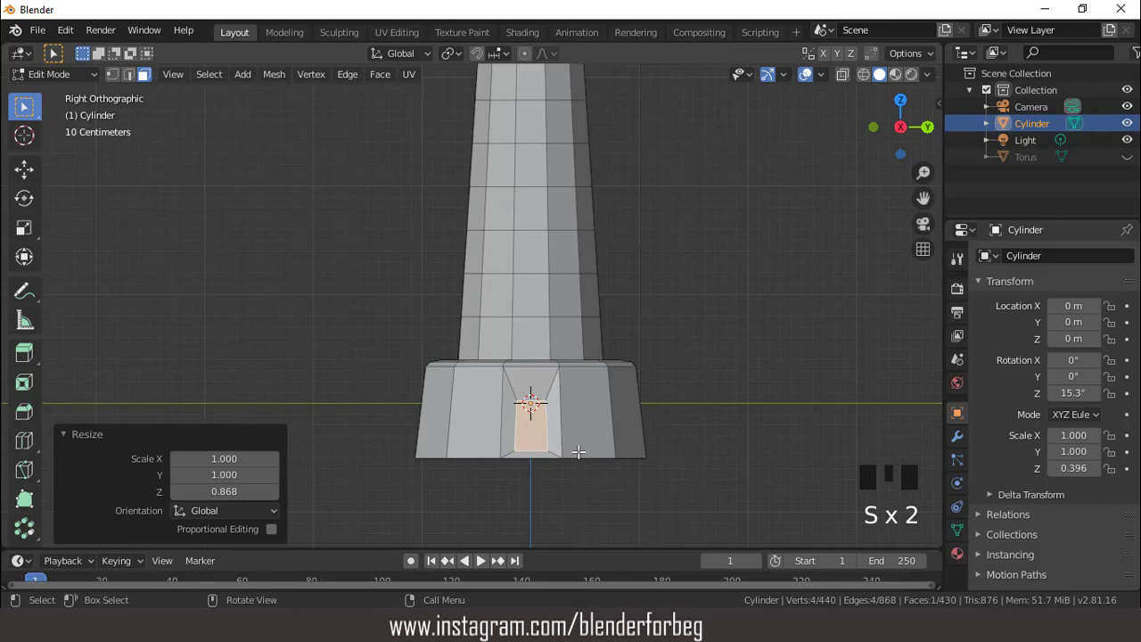
Lower the door face along Z by about 0.05 m to sit near the base's bottom edge.
key("g")
key("z")
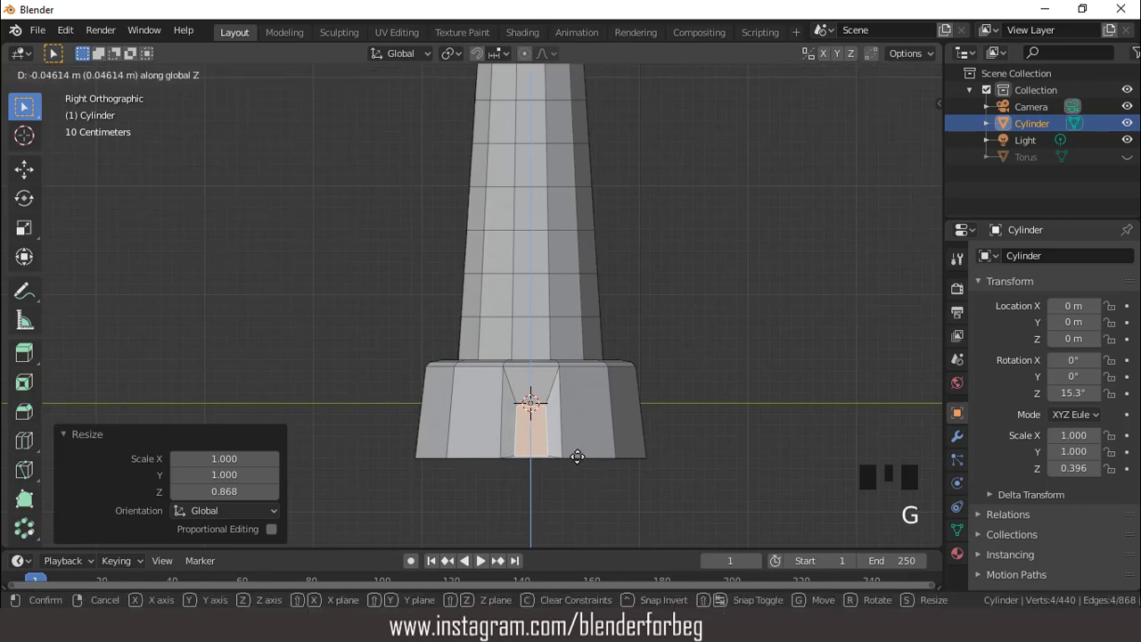
left_click(577, 455)
In edge selection mode, move the door's top edge outward along X by about 0.03 m.
scroll(552, 419, "down", 2)
middle_click_drag(553, 419, 639, 418)
scroll(580, 384, "up", 2)
left_click(129, 74)
scroll(595, 355, "up", 1)
left_click(616, 428)
key("g")
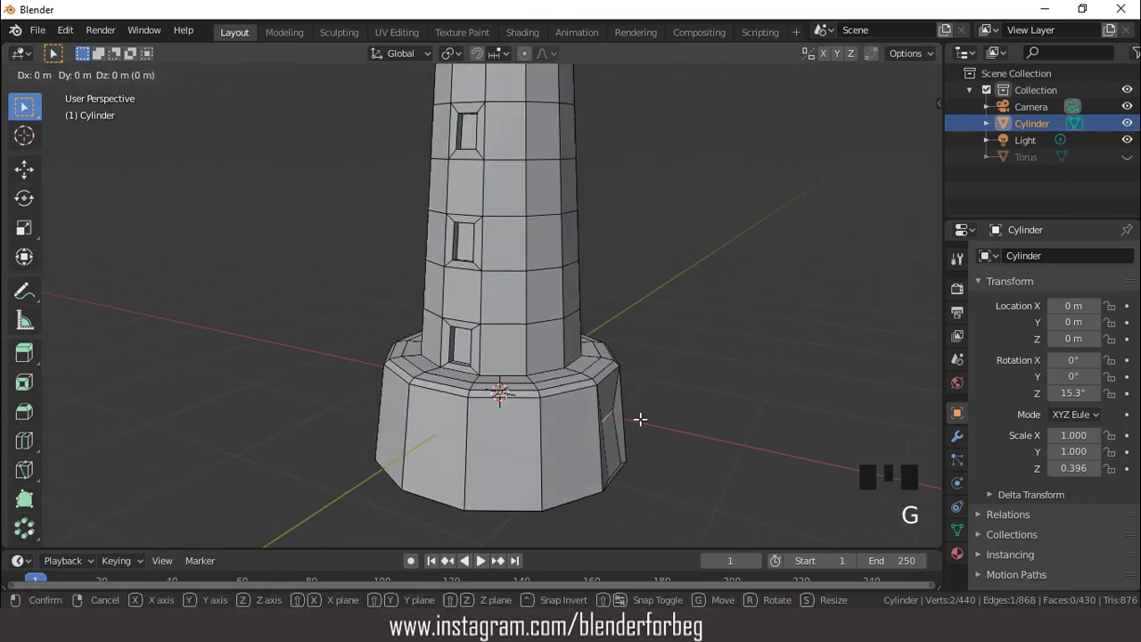
key("x")
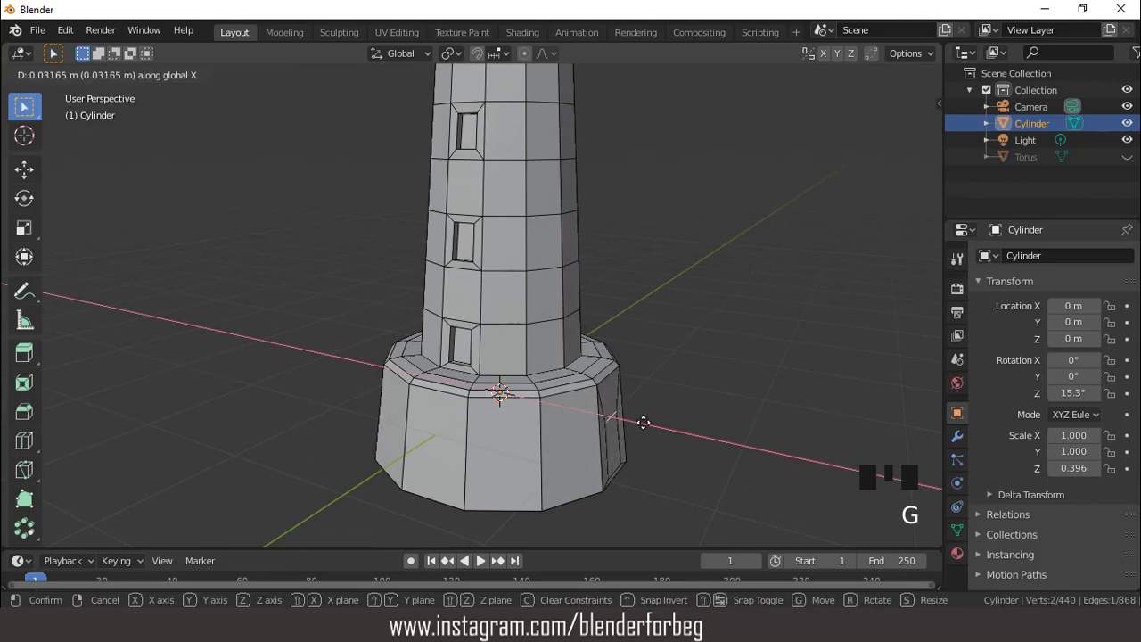
left_click(644, 421)
Move the door's bottom edge outward along X by about 0.009 m.
left_click(620, 465)
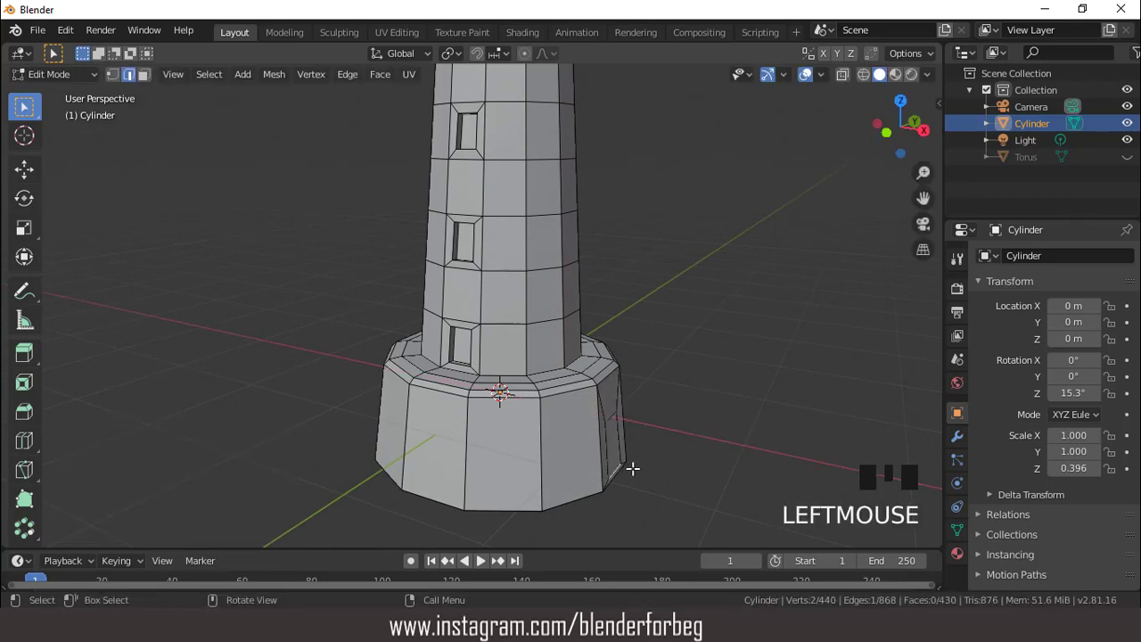
key("g")
key("x")
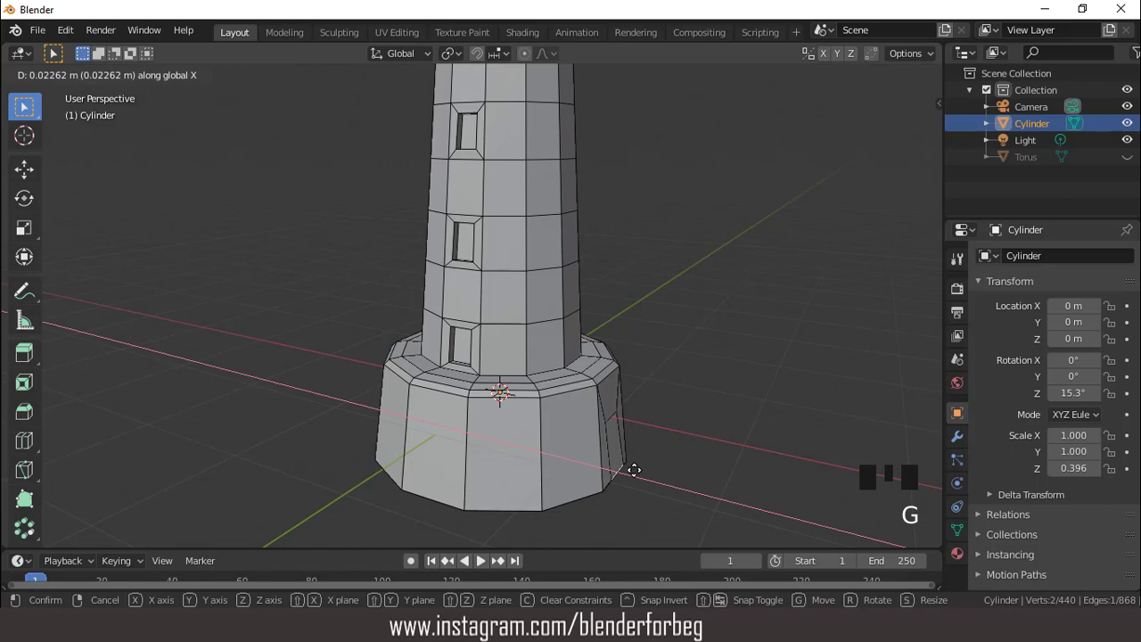
left_click(633, 470)
scroll(640, 431, "down", 2)
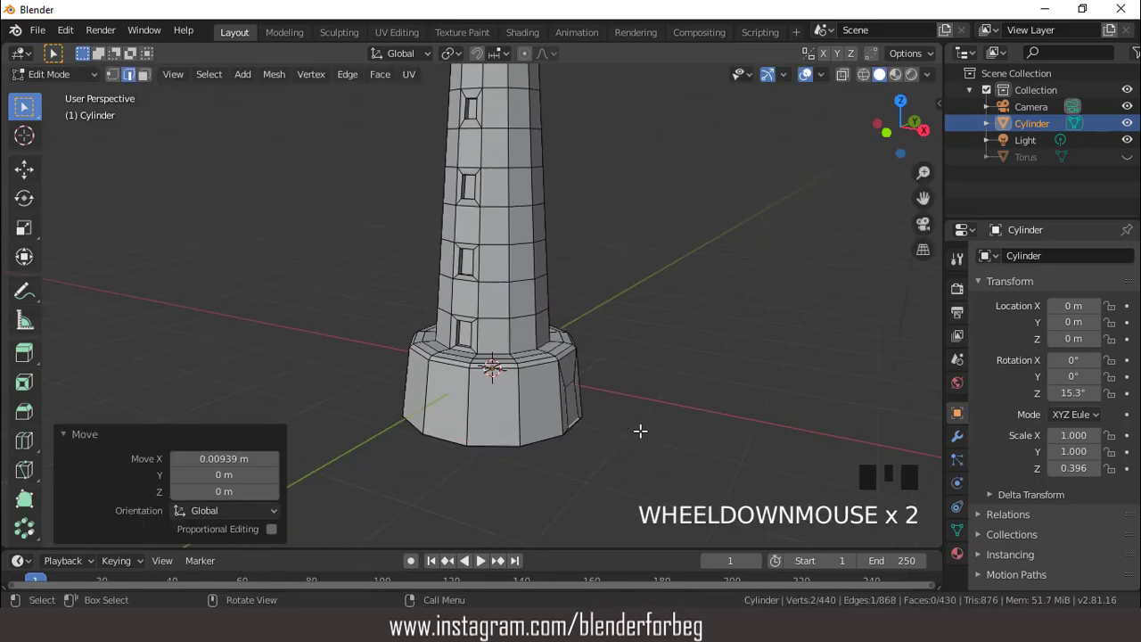
In face selection mode, select the door face and extrude it inward by about 0.054 m.
scroll(621, 433, "up", 2)
middle_click_drag(622, 433, 519, 415)
scroll(497, 407, "down", 2)
left_click(143, 75)
left_click(502, 439)
scroll(504, 426, "down", 2)
scroll(508, 401, "up", 2)
scroll(418, 440, "up", 2)
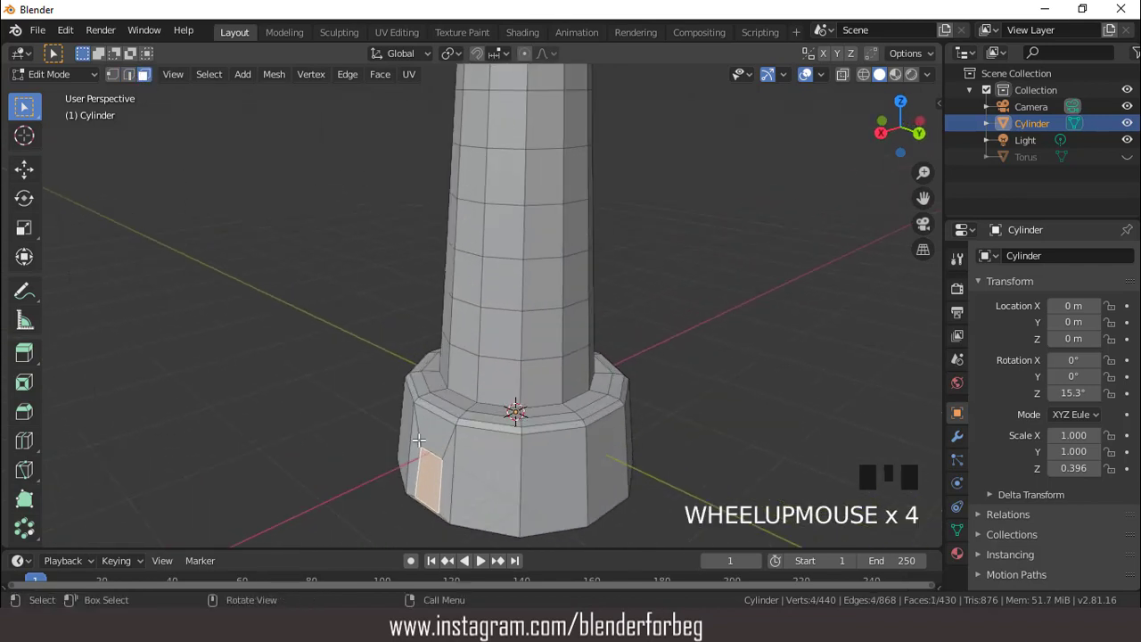
key("e")
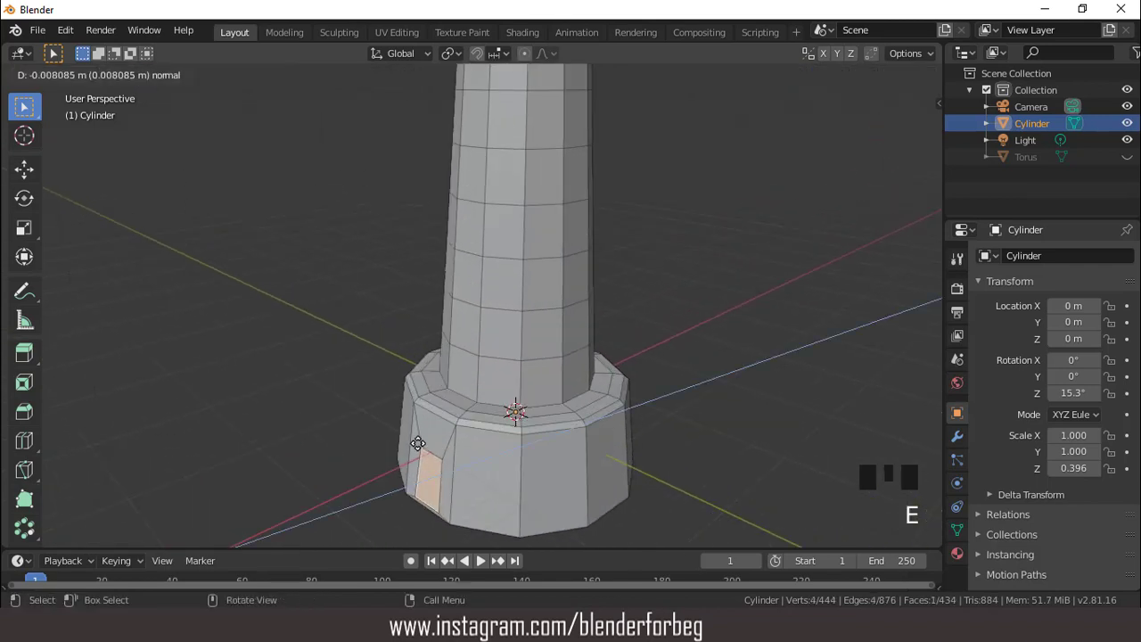
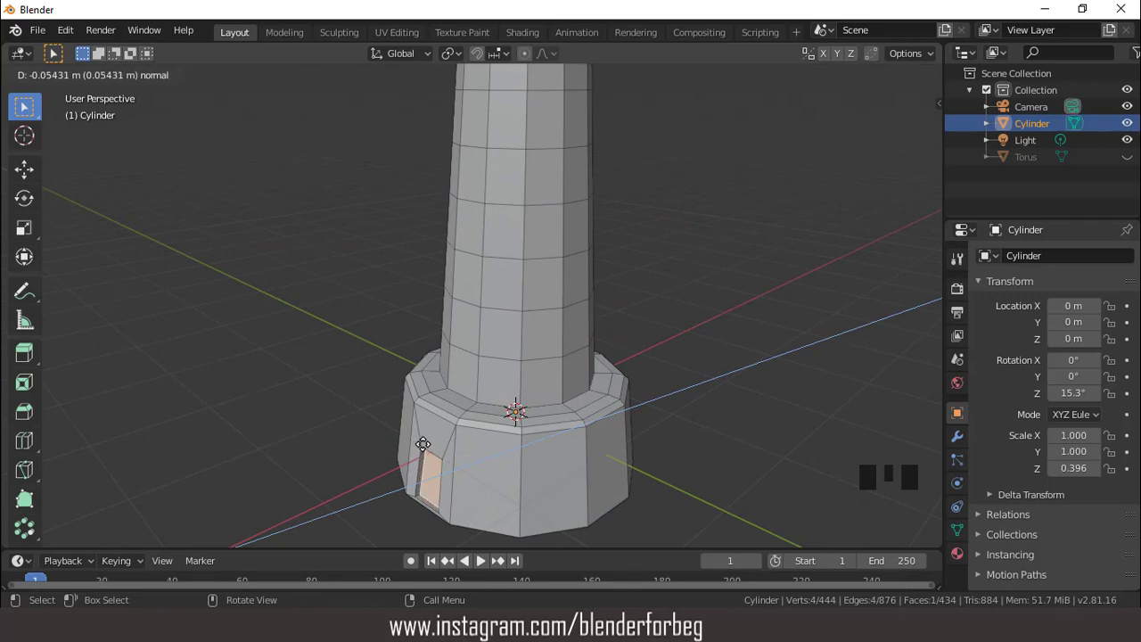
left_click(422, 443)
Return to Object Mode and unhide the Torus railing around the lantern room.
scroll(429, 428, "down", 4)
middle_click_drag(431, 417, 526, 327)
scroll(578, 364, "up", 2)
scroll(576, 366, "down", 3)
key("Tab")
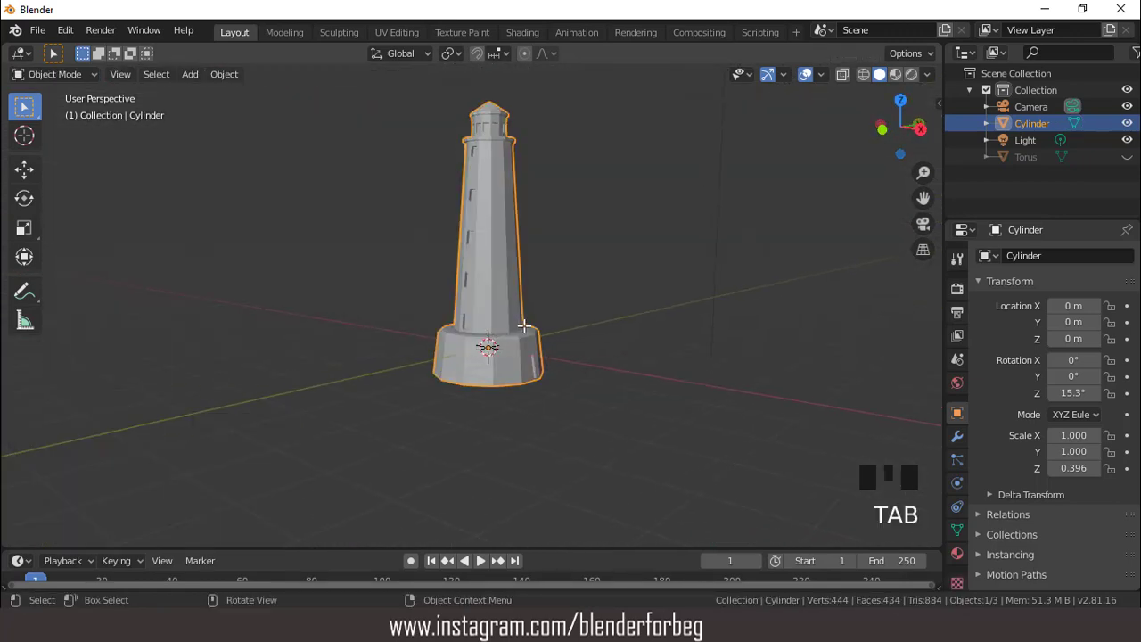
scroll(513, 313, "up", 2)
scroll(513, 312, "down", 3)
middle_click_drag(474, 264, 474, 288)
left_click(1127, 157)
scroll(752, 197, "up", 2)
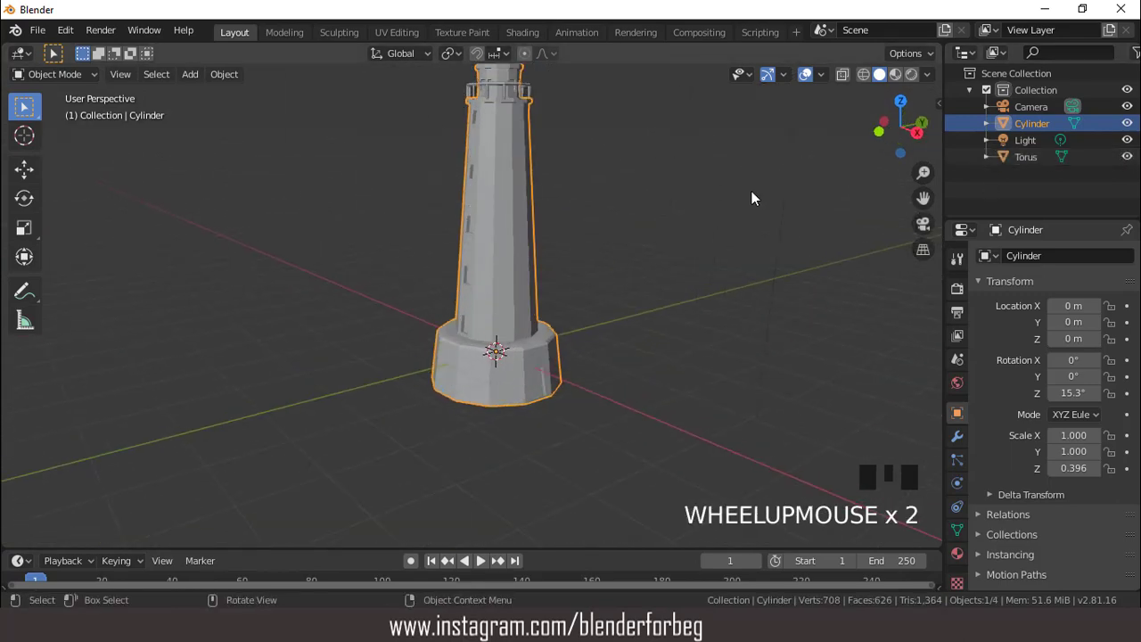
Temporarily turn off the viewport overlays to examine the whole lighthouse without grid and outlines.
left_click(807, 76)
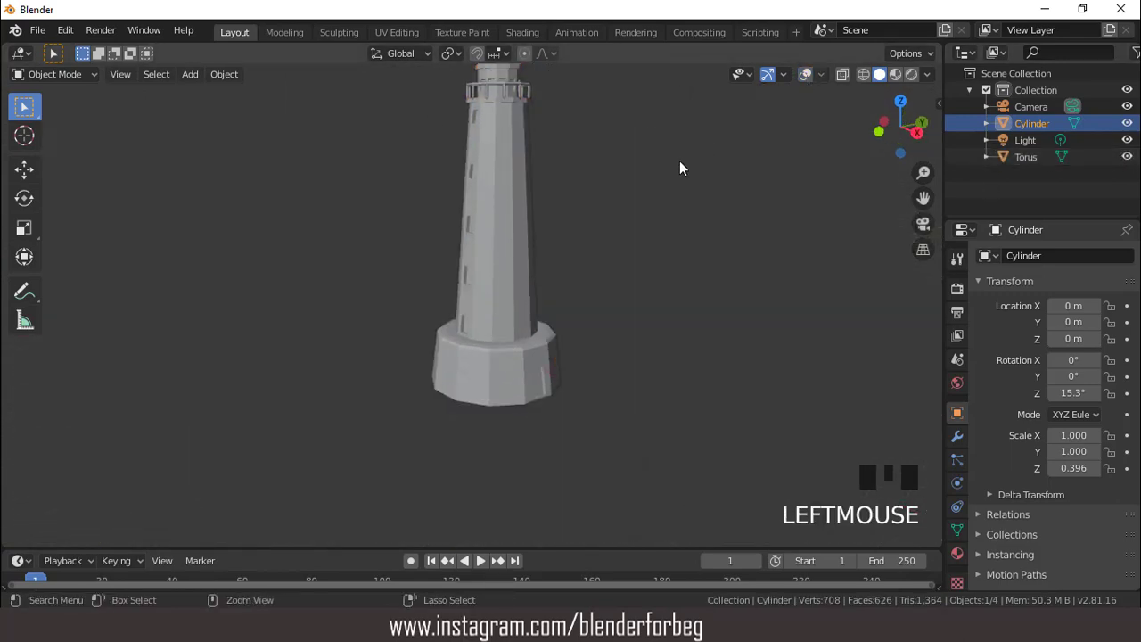
key("ctrl+KP_8")
key("ctrl+KP_8")
key("ctrl+KP_8")
key("ctrl+KP_8")
key("ctrl+KP_8")
scroll(621, 270, "up", 2)
scroll(588, 275, "down", 2)
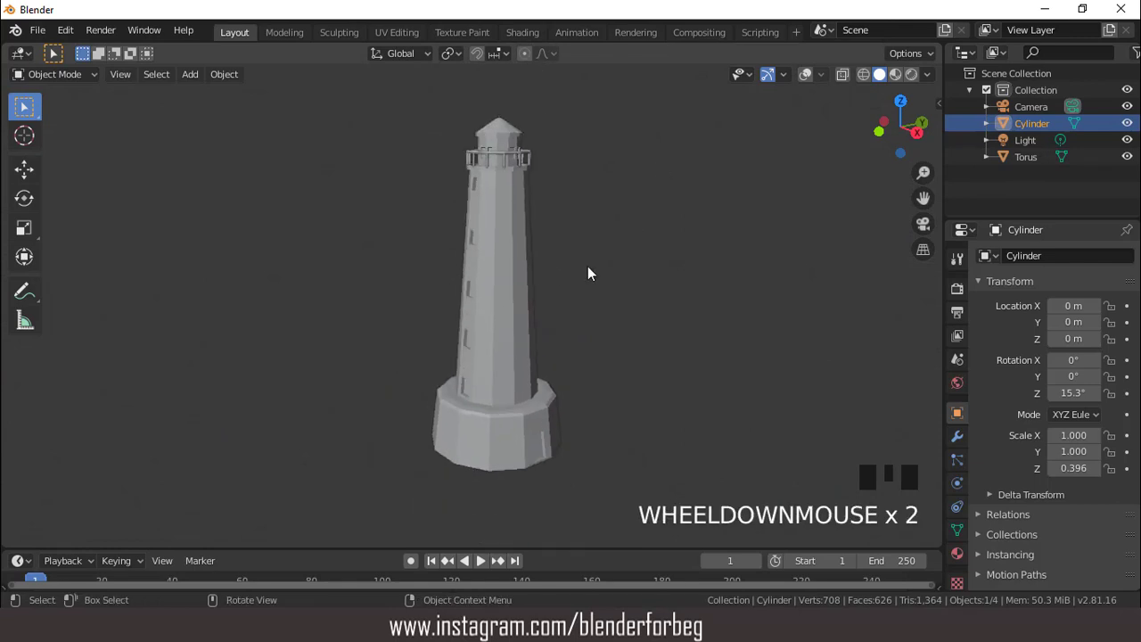
mouse_move(589, 275)
middle_mouse_down()
mouse_move(580, 283)
mouse_move(598, 276)
middle_mouse_up()
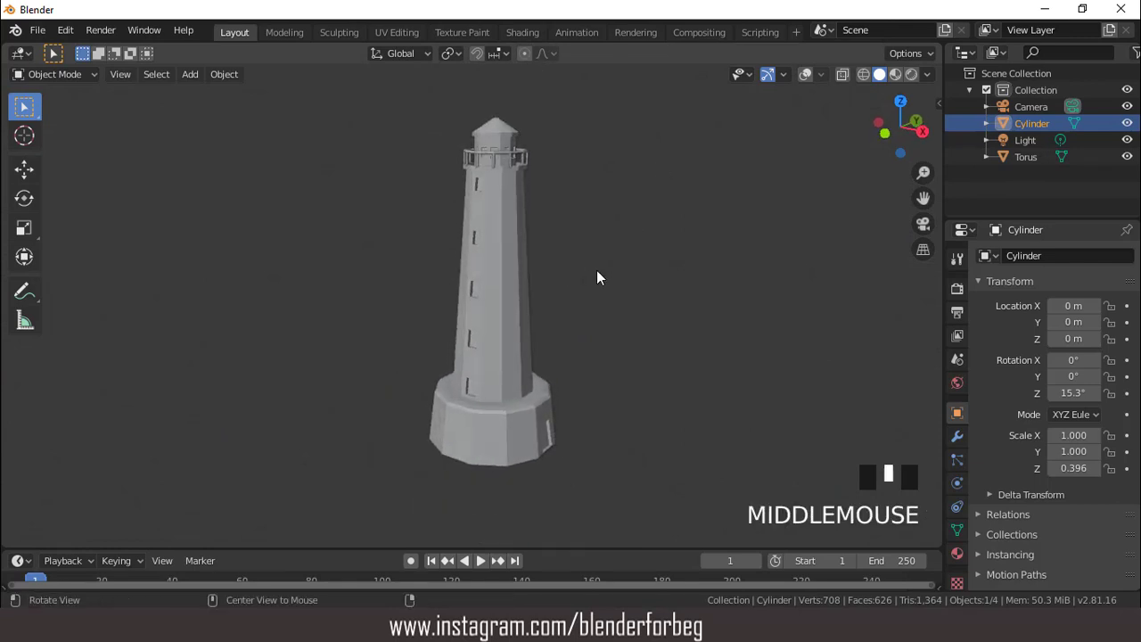
left_click(806, 76)
Select the lighthouse body and give it a new material with light grey base color D8D8D8.
left_click(492, 284)
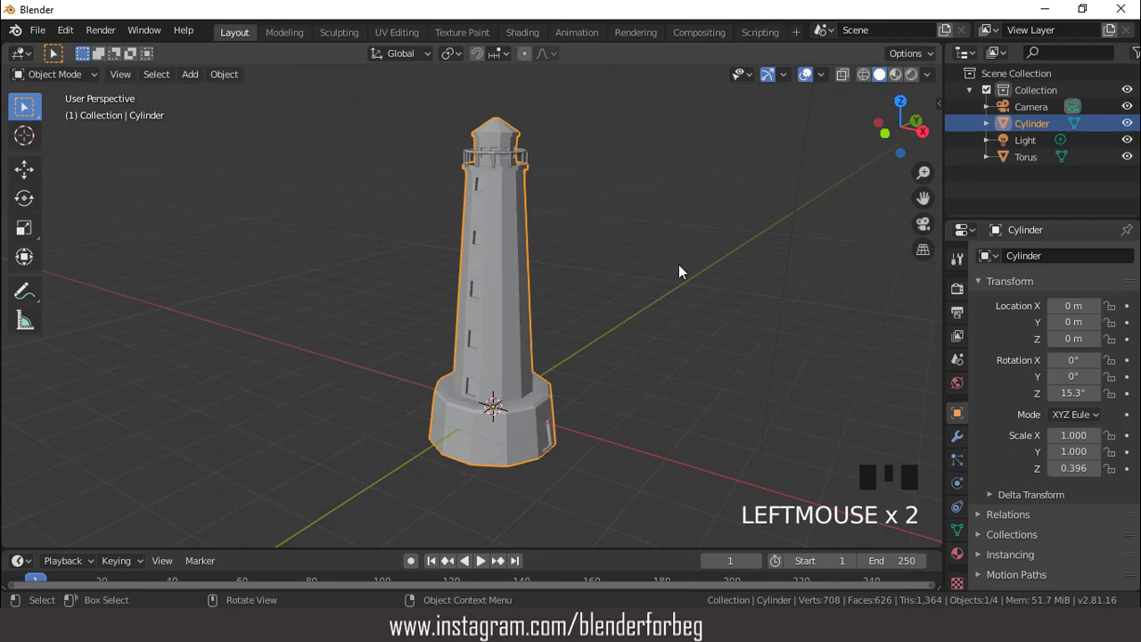
left_click(957, 552)
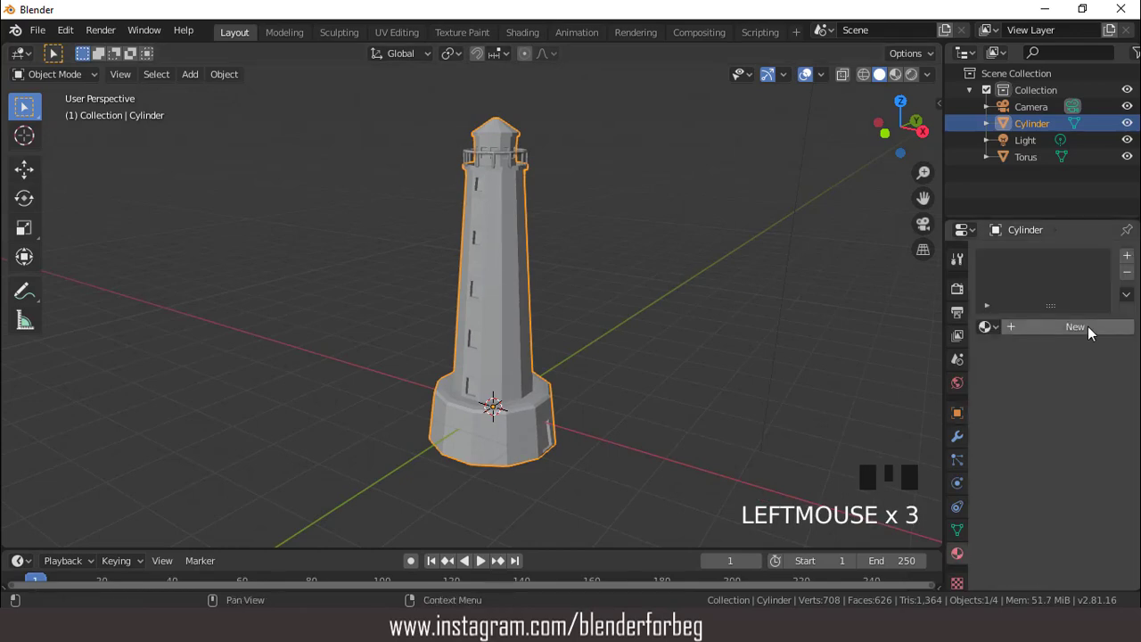
left_click(1084, 325)
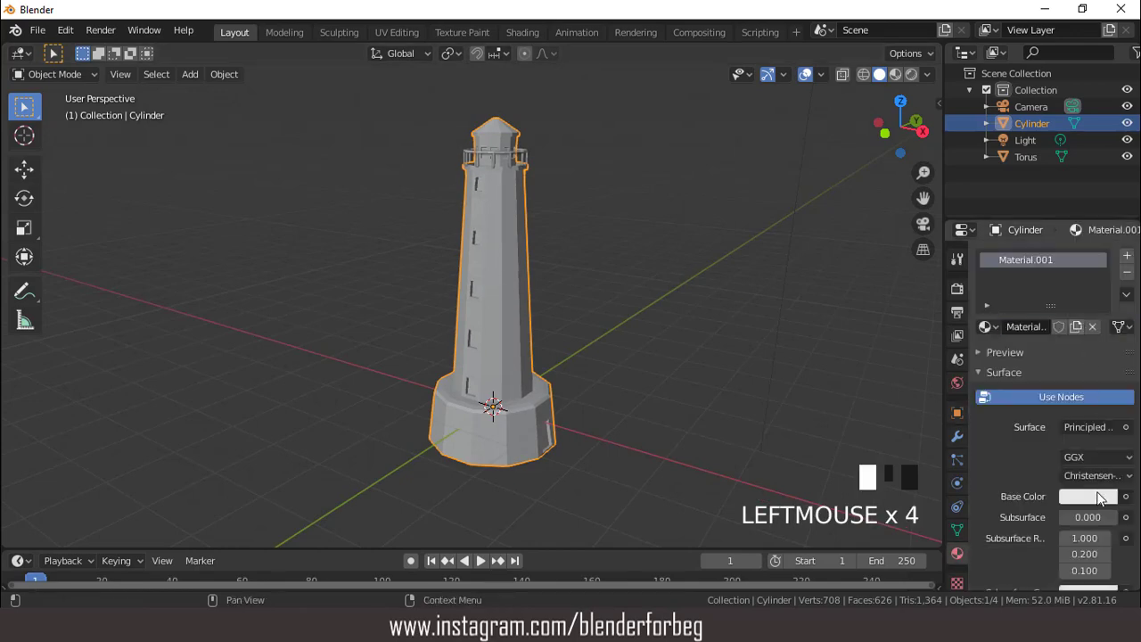
left_click(1094, 495)
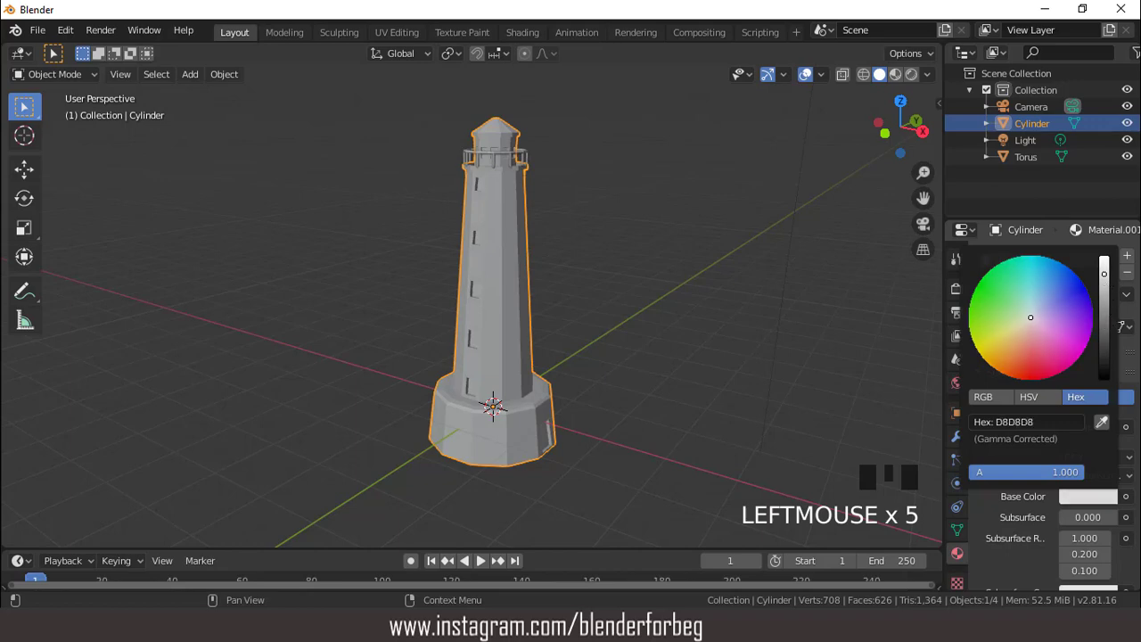
Add a second material slot with a new material and set its base color to red, E71821.
left_click(1127, 255)
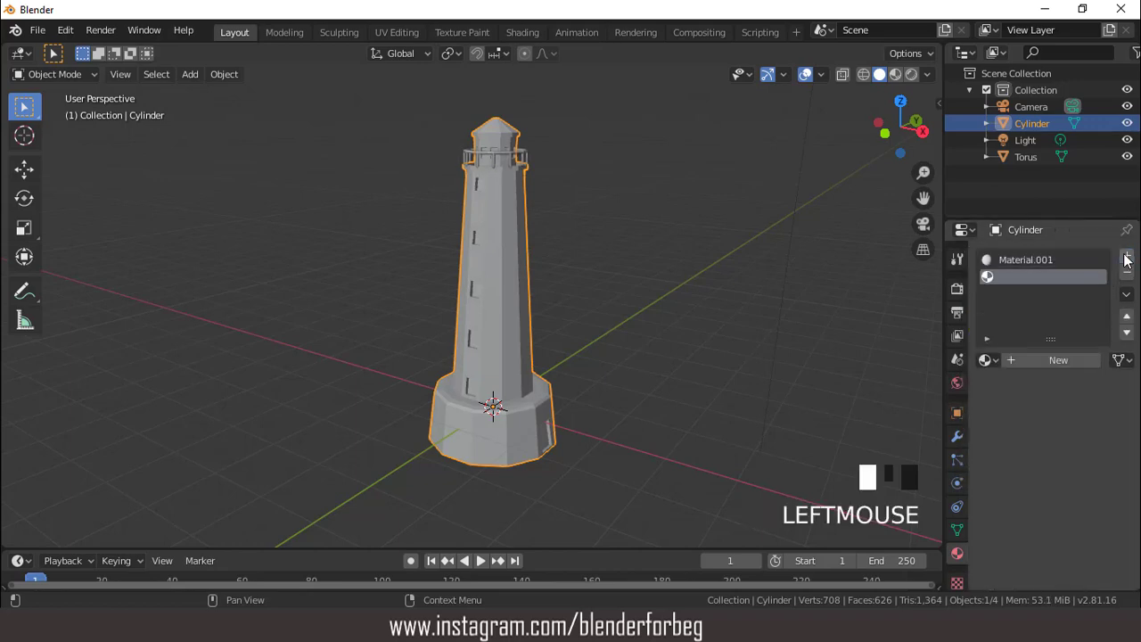
left_click(1069, 360)
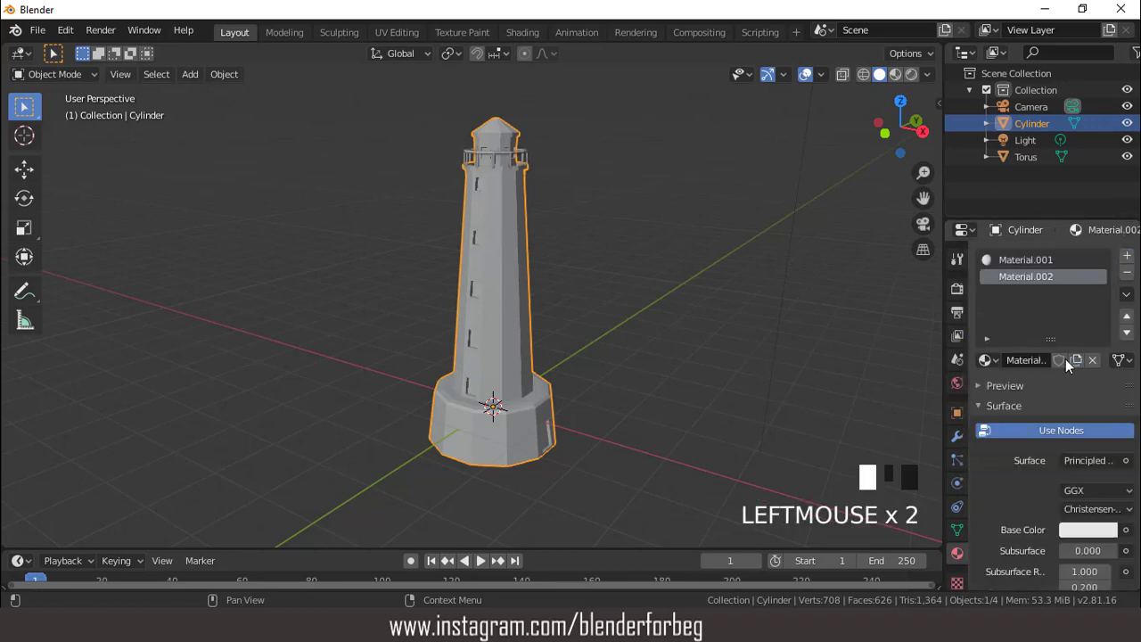
left_click(1086, 531)
left_click_drag(1031, 403, 1033, 406)
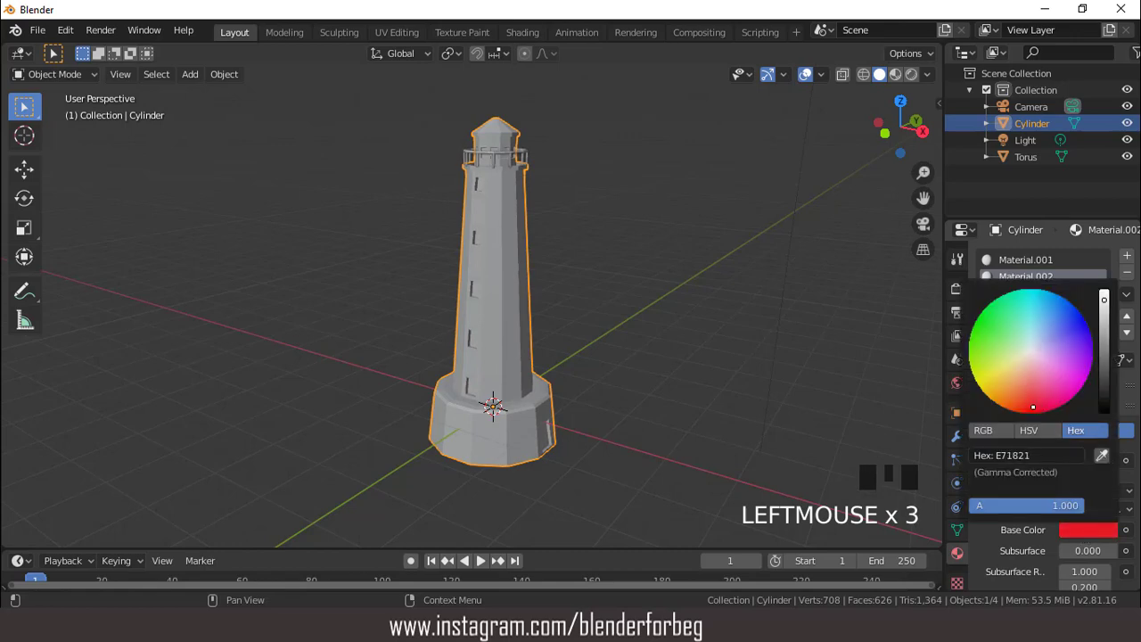
Add a third material slot with a new material and set its base color to dark blue.
left_click(1126, 257)
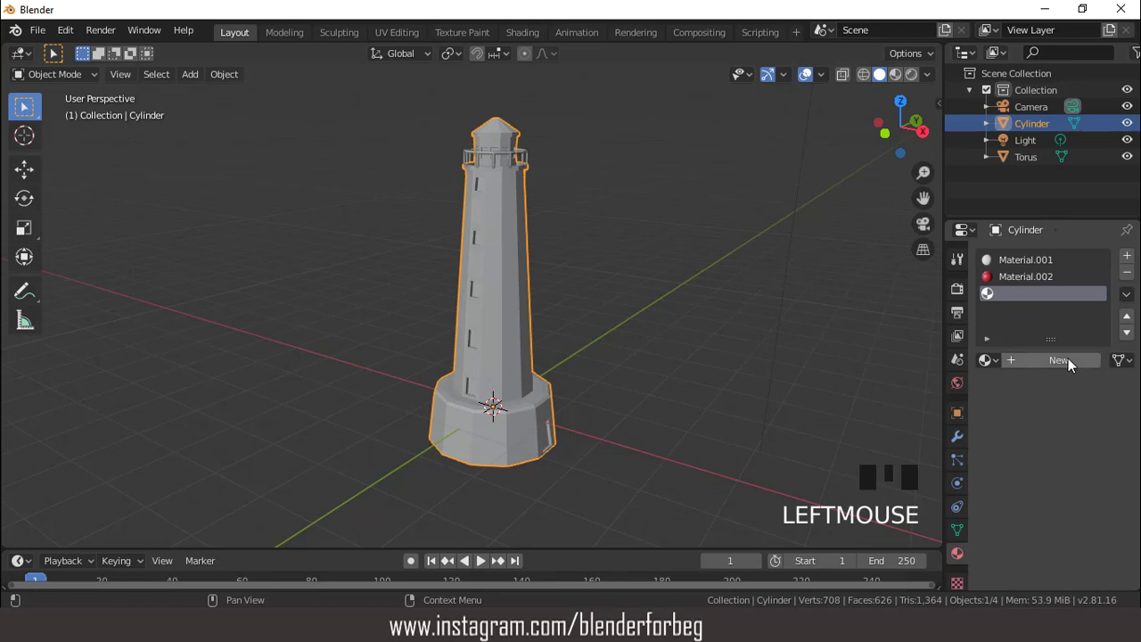
left_click(1068, 359)
left_click(1088, 530)
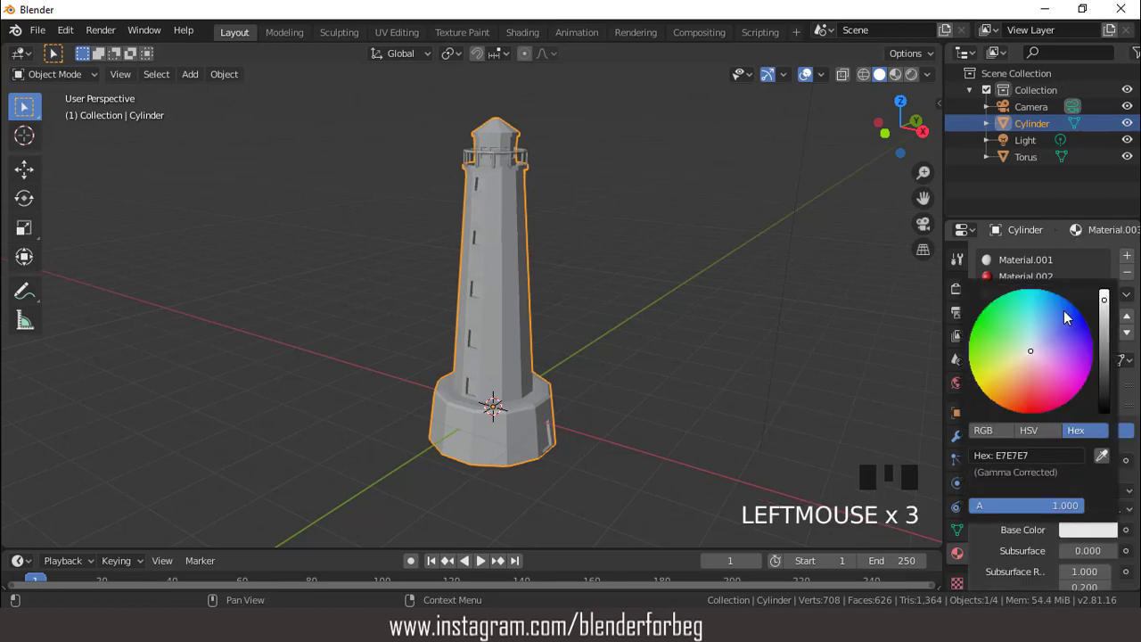
left_click(1064, 311)
scroll(1064, 310, "down", 9)
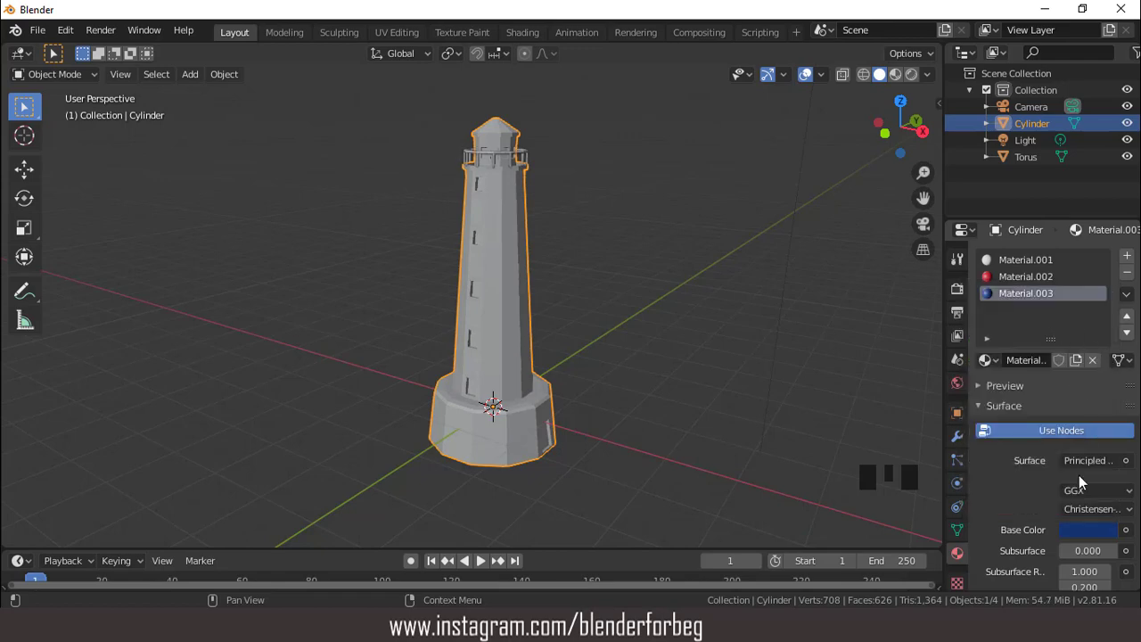
Change the third material's base color to a deeper navy blue, 12156B.
left_click(1084, 531)
left_click(1087, 531)
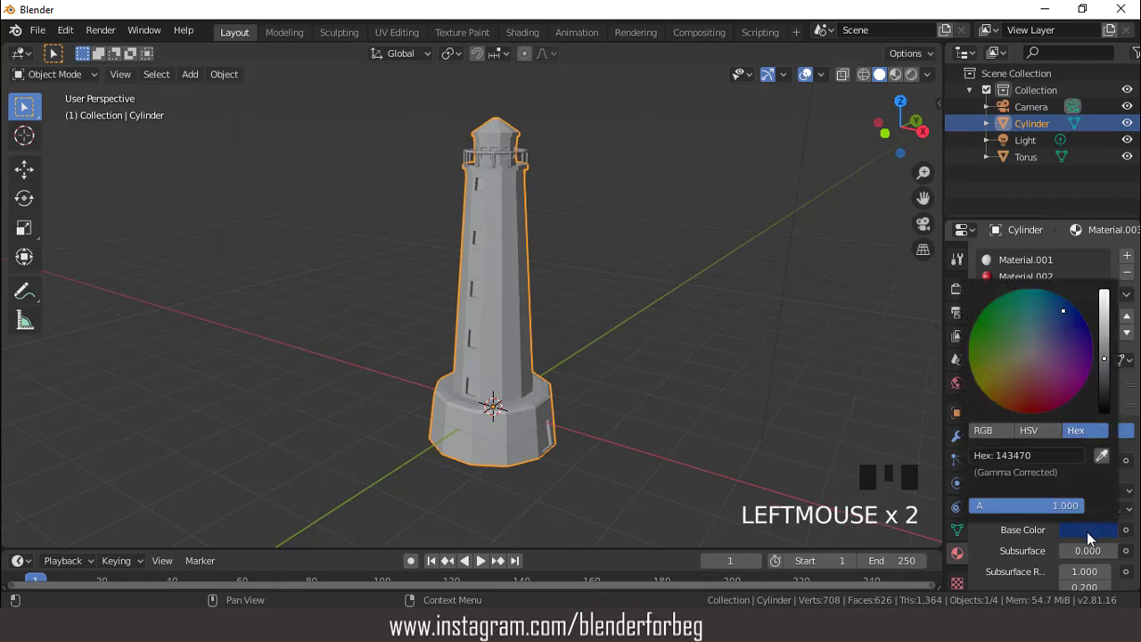
left_click_drag(1063, 312, 1075, 323)
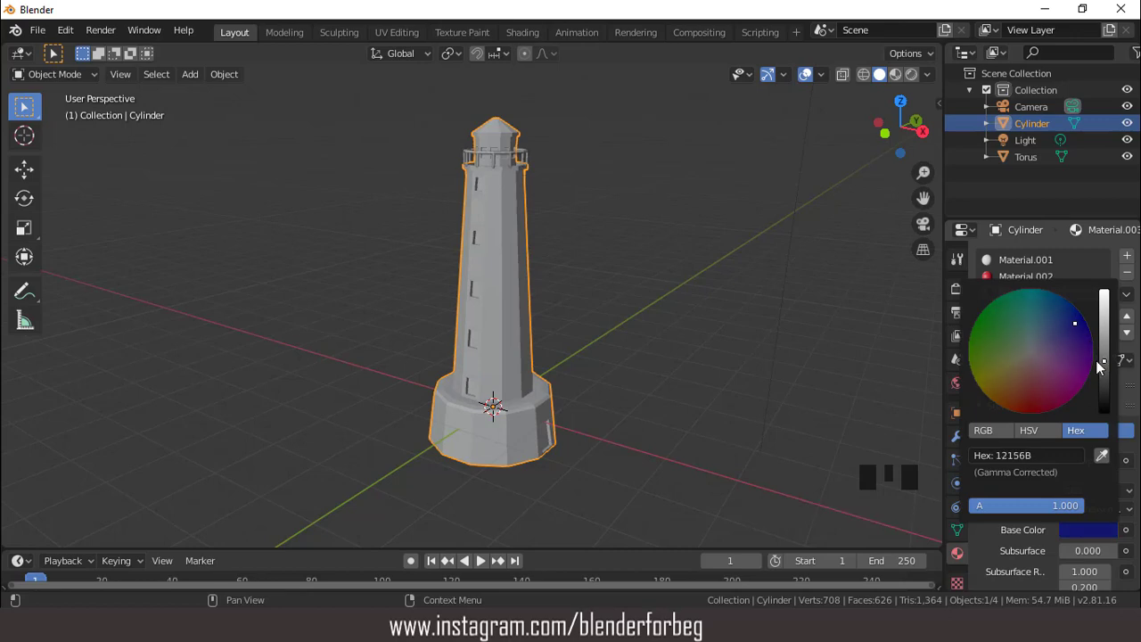
Add a fourth material slot with a new material and set its base color to dark teal.
left_click(1127, 257)
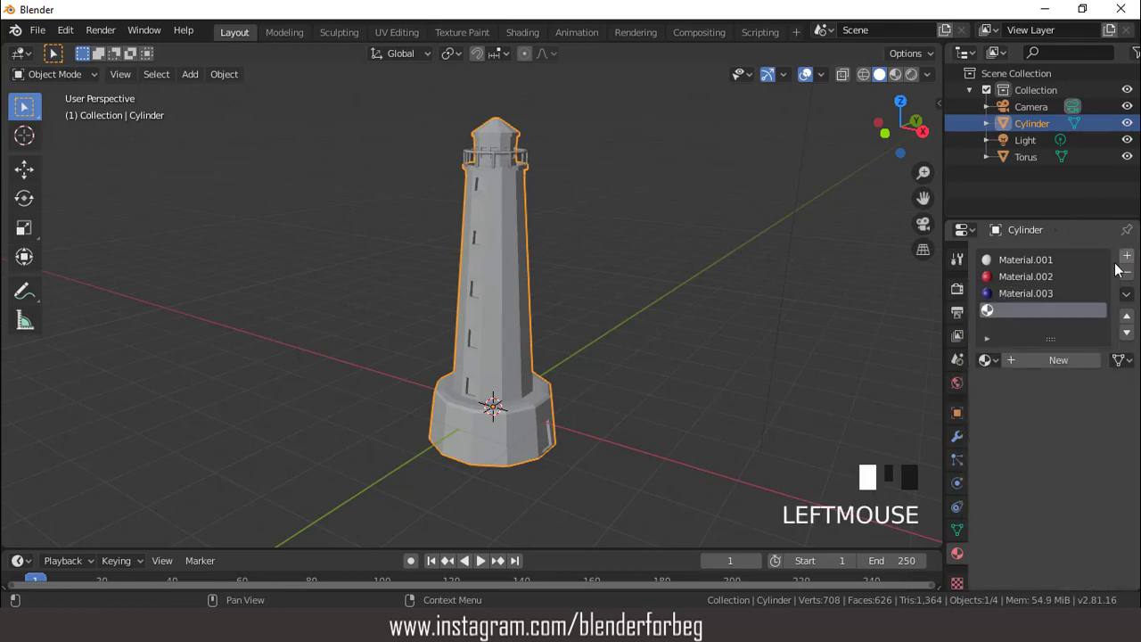
left_click(1057, 358)
left_click(1069, 530)
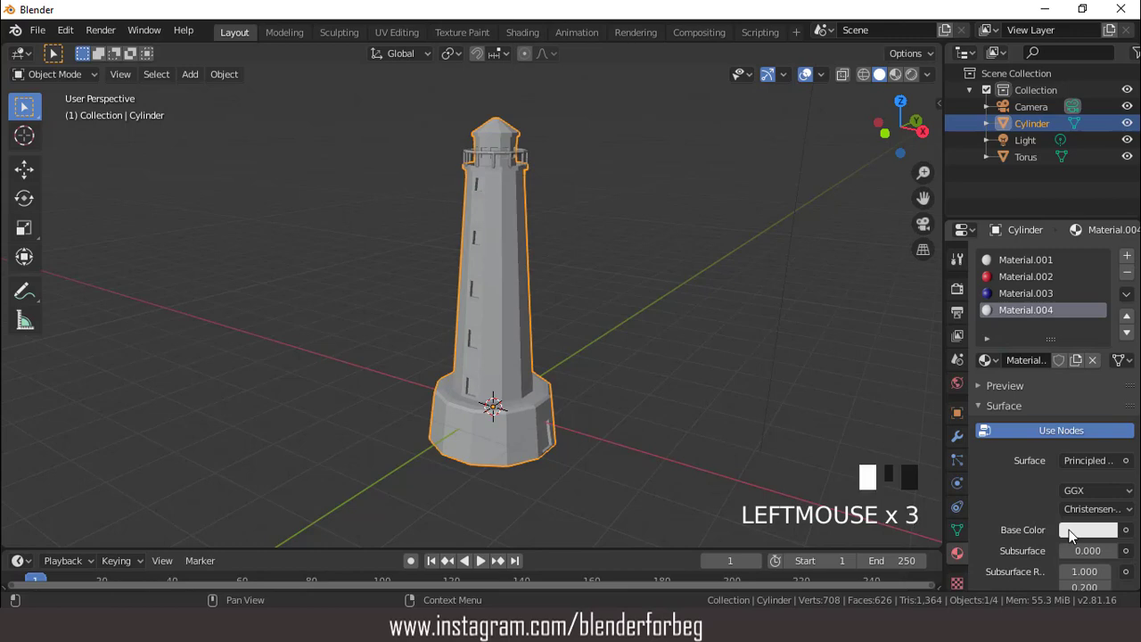
left_click(1041, 311)
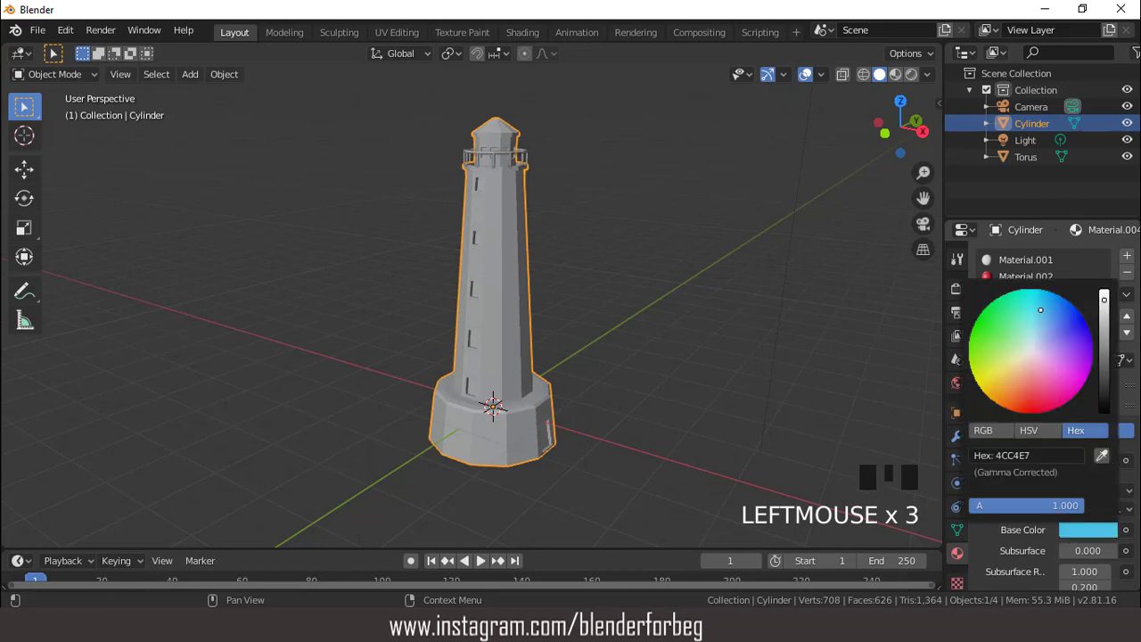
left_click_drag(1104, 310, 1104, 352)
Enter Edit Mode on the lighthouse body and hide the Torus railing to expose the lantern room and gallery.
scroll(487, 241, "down", 3)
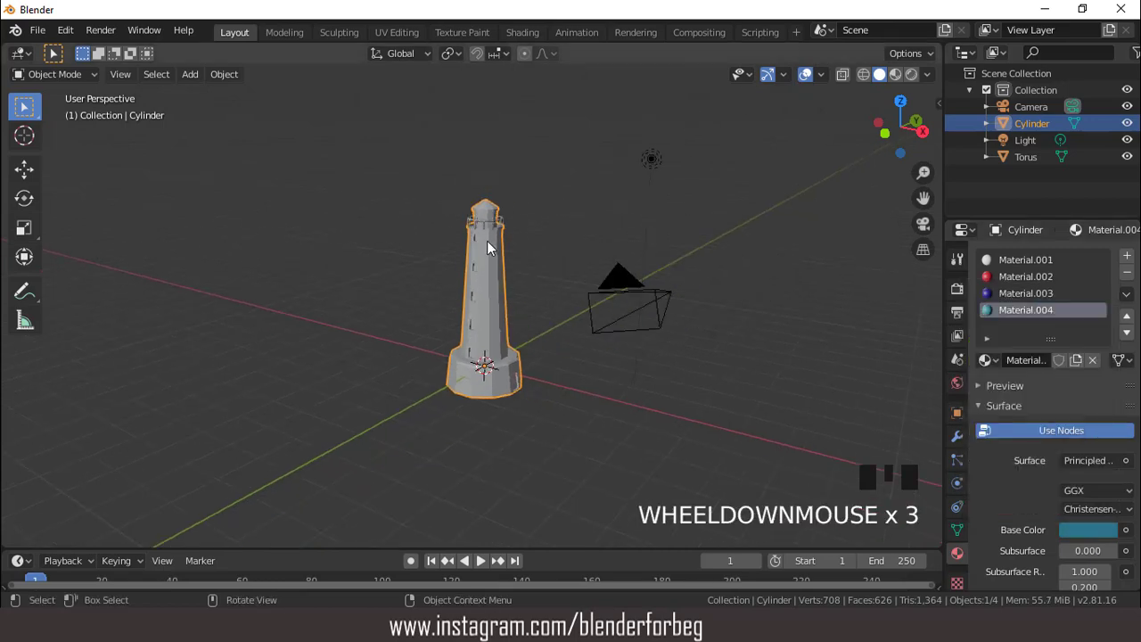
scroll(490, 250, "up", 5)
middle_click_drag(489, 250, 509, 263)
scroll(506, 246, "up", 1)
scroll(505, 246, "up", 1)
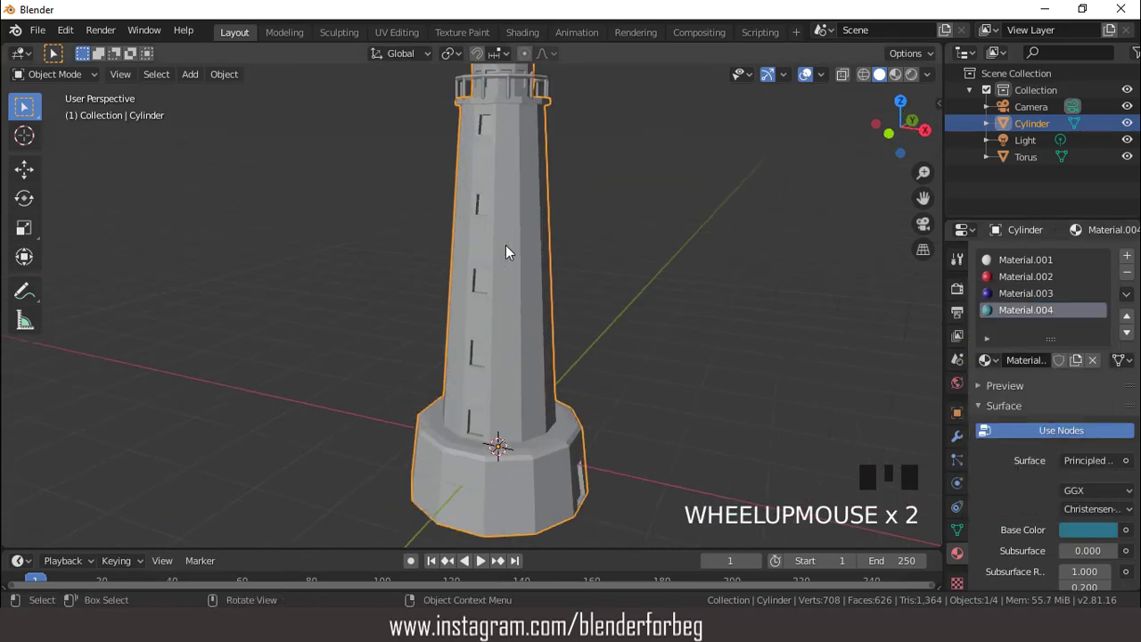
key("Tab")
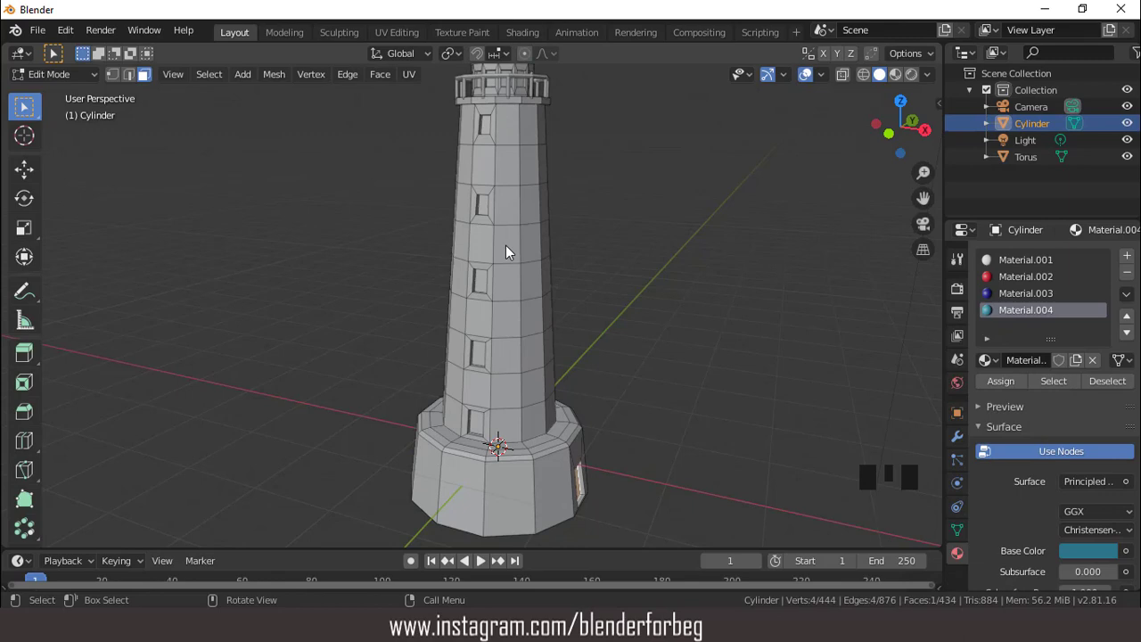
key("KP_1")
key("ctrl+KP_8")
key("ctrl+KP_8")
key("ctrl+KP_8")
key("ctrl+KP_8")
key("ctrl+KP_8")
key("ctrl+KP_8")
key("ctrl+KP_8")
key("ctrl+KP_8")
key("ctrl+KP_8")
key("ctrl+KP_8")
key("ctrl+KP_8")
key("ctrl+KP_8")
key("ctrl+KP_8")
key("ctrl+KP_8")
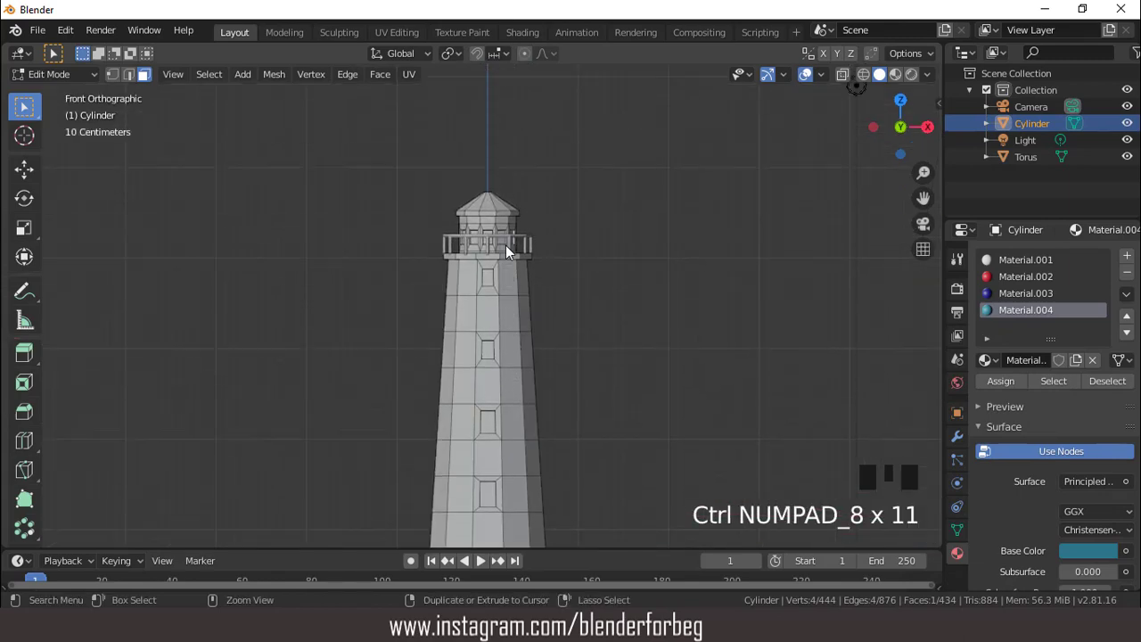
scroll(514, 243, "up", 2)
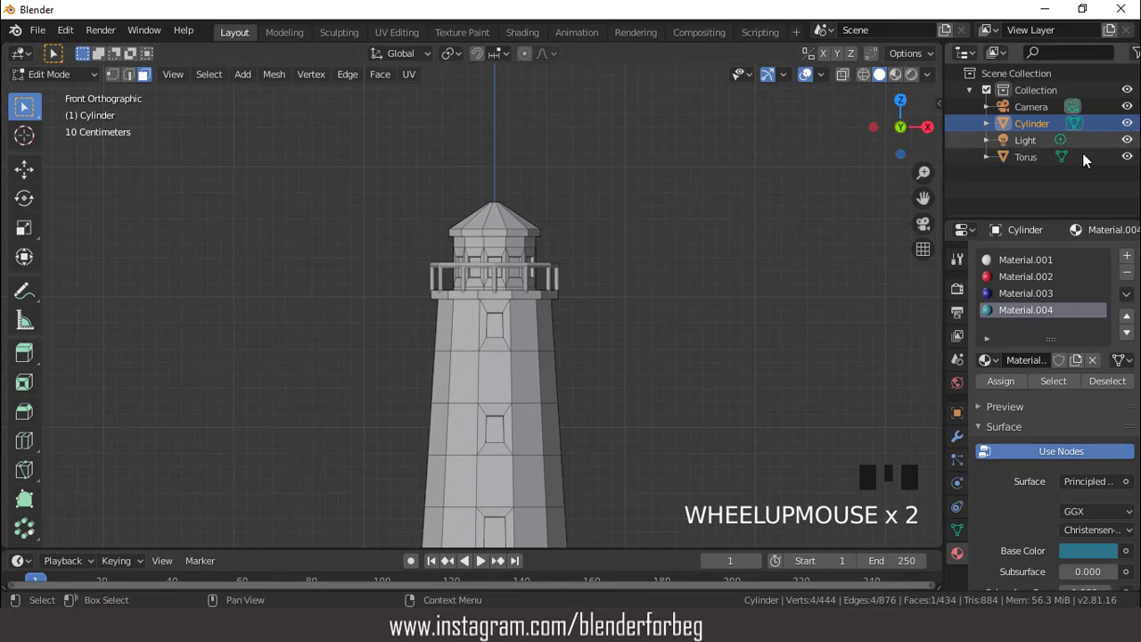
left_click(1127, 157)
scroll(583, 232, "up", 1)
scroll(583, 199, "down", 2)
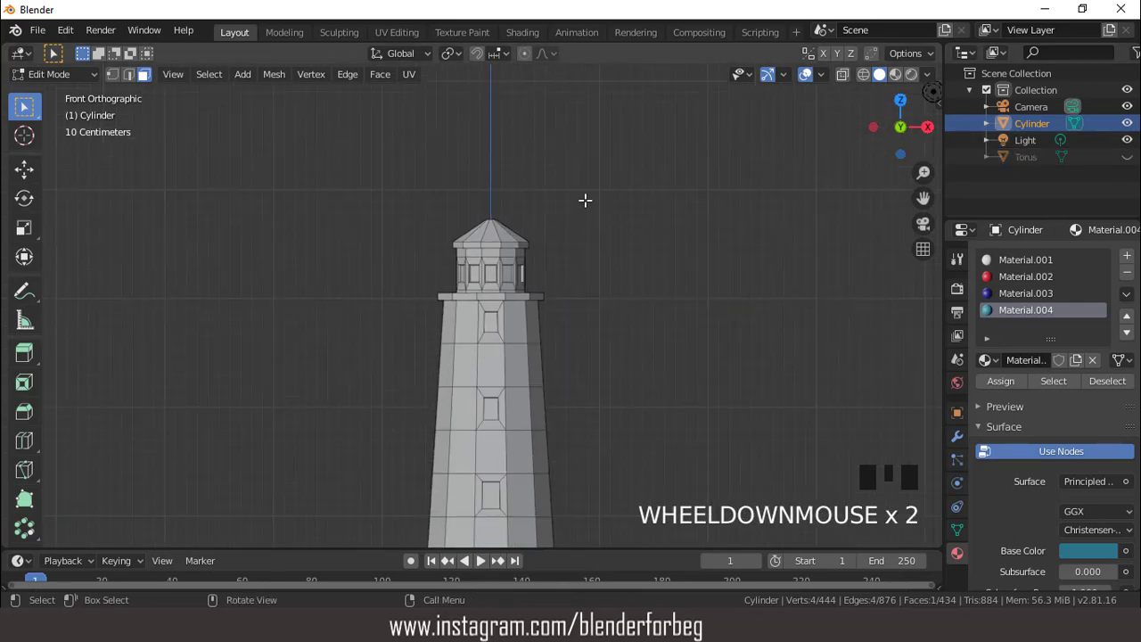
Select the lantern roof's sloped faces, its small cap face and the ring of rim faces around the roof edge.
middle_click_drag(584, 199, 507, 224)
scroll(507, 224, "up", 2)
triple_click(512, 204)
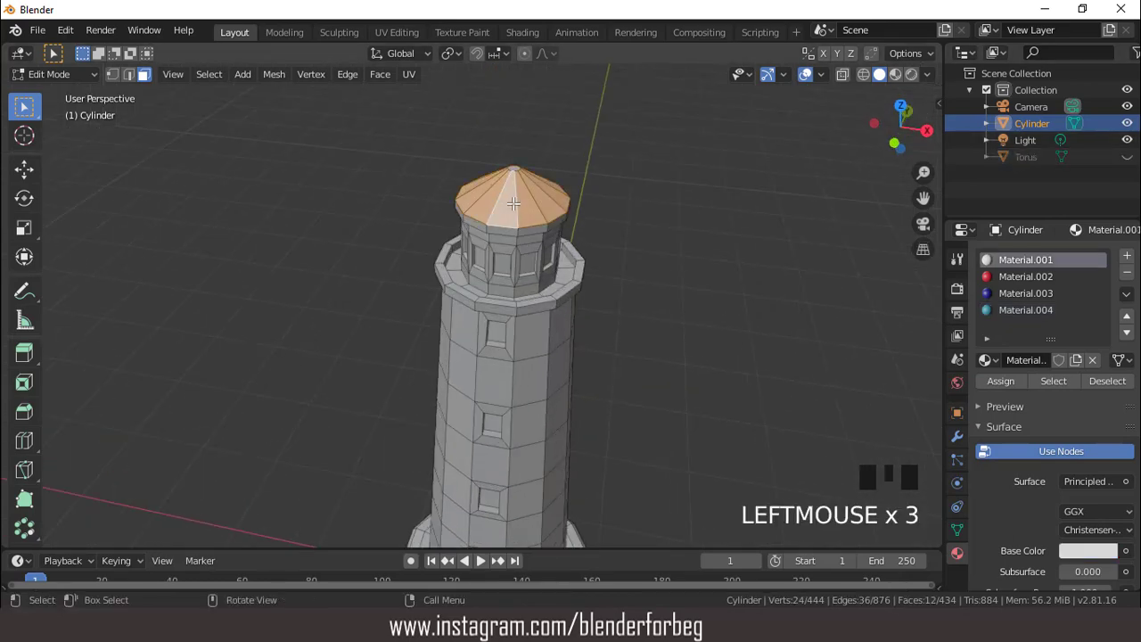
middle_click_drag(543, 152, 536, 179)
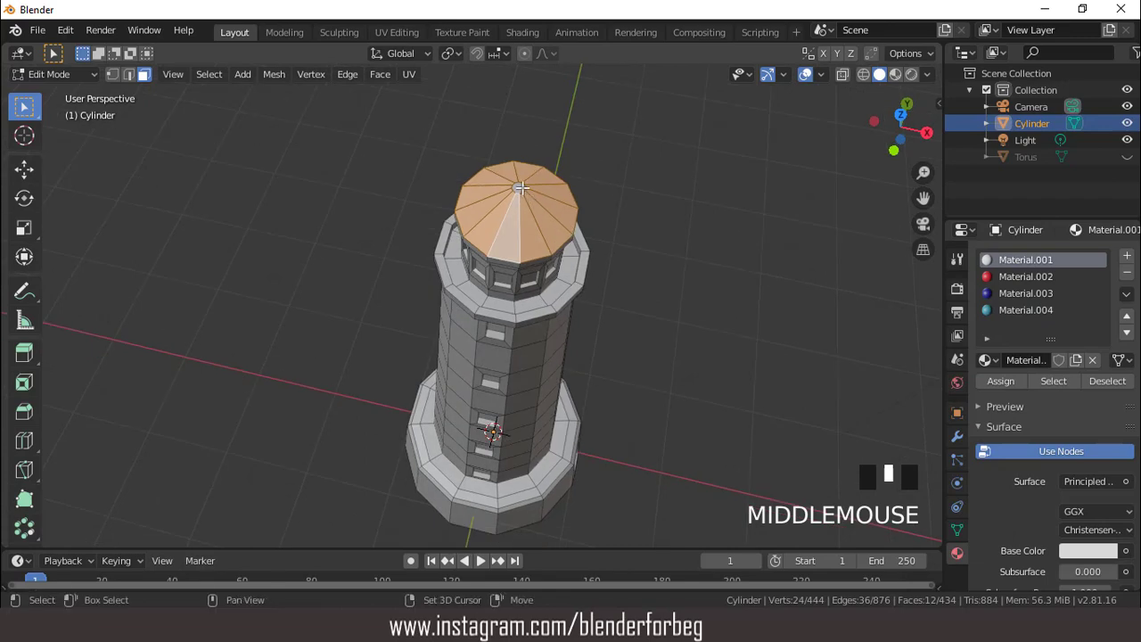
left_click(520, 186, "shift")
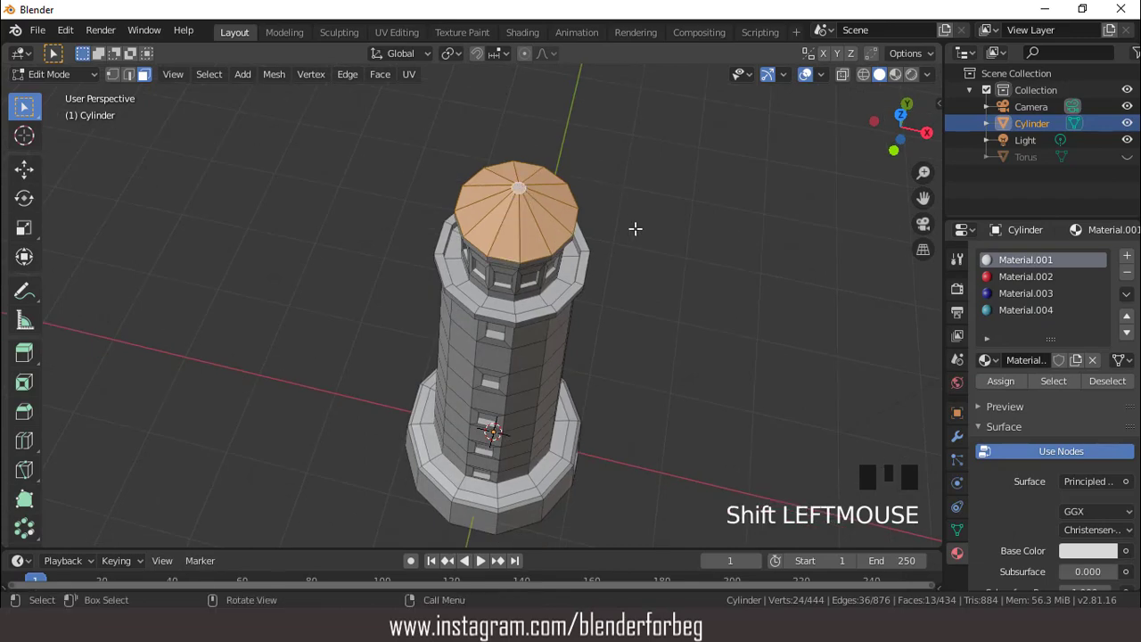
middle_click_drag(635, 229, 660, 135)
scroll(605, 179, "up", 2)
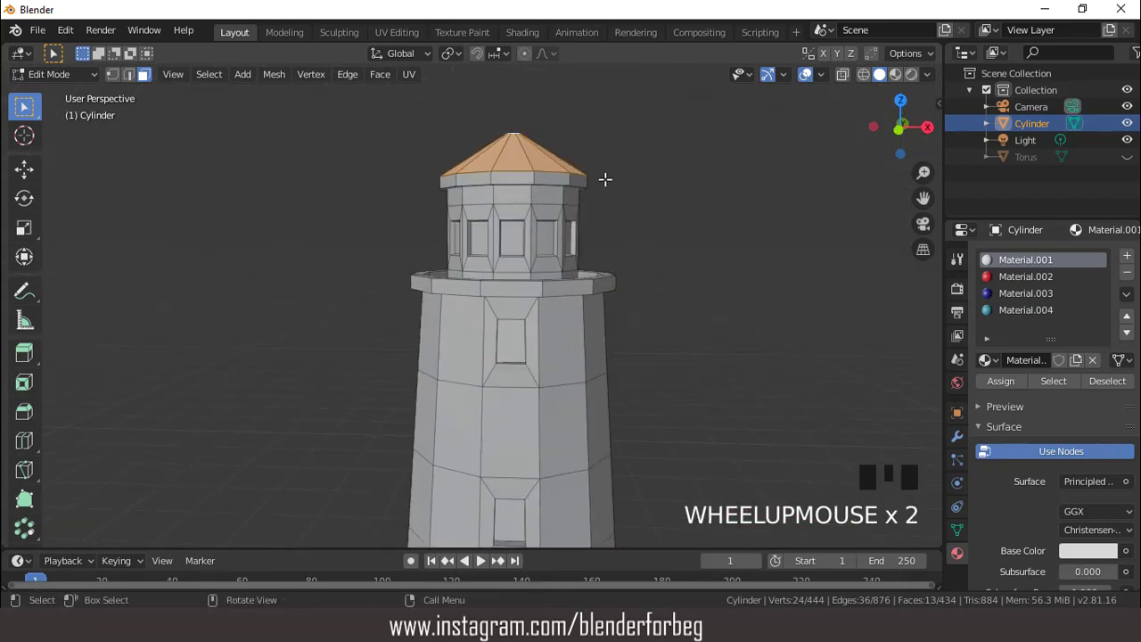
triple_click(530, 176, "shift")
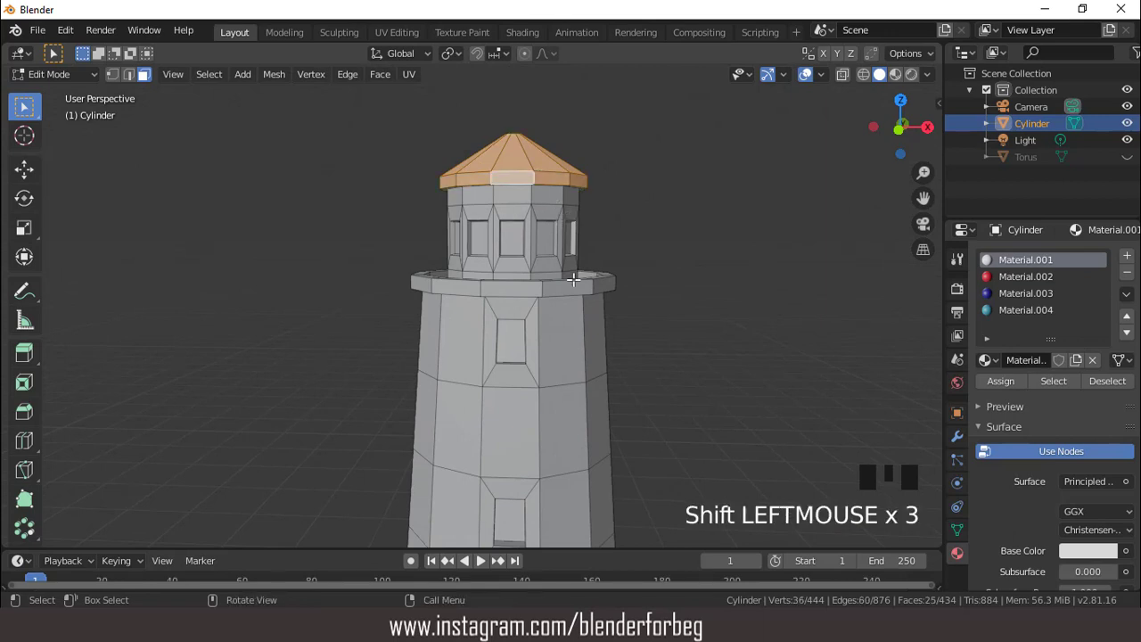
Add the gallery's floor ring and its rim's top, outer and inner face loops to the selection.
middle_click_drag(576, 258, 585, 352)
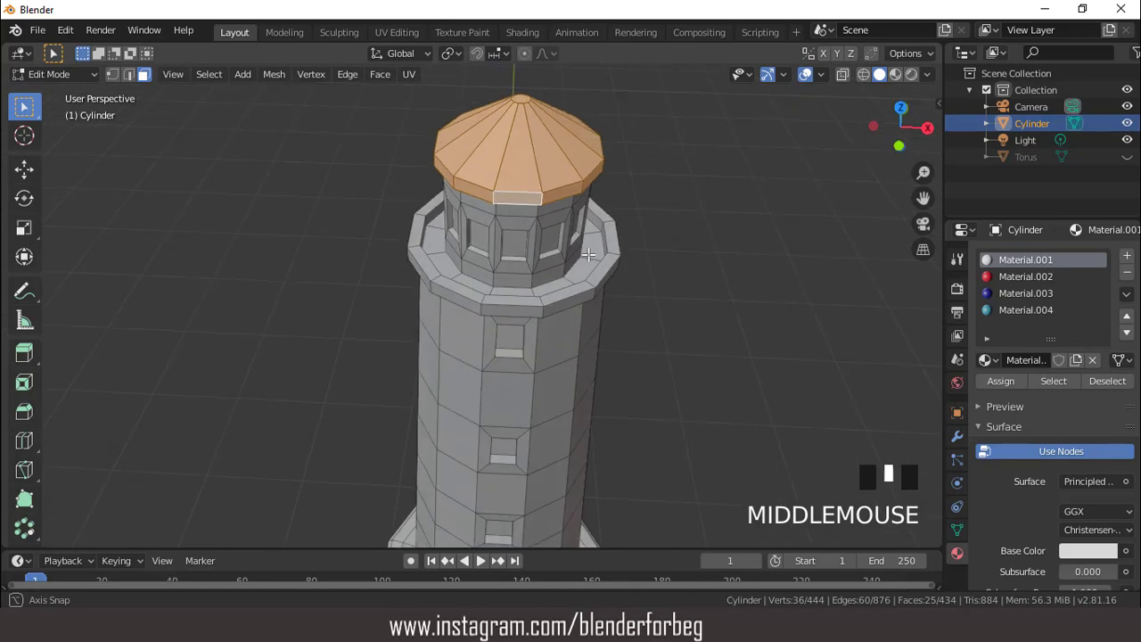
triple_click(588, 256, "shift")
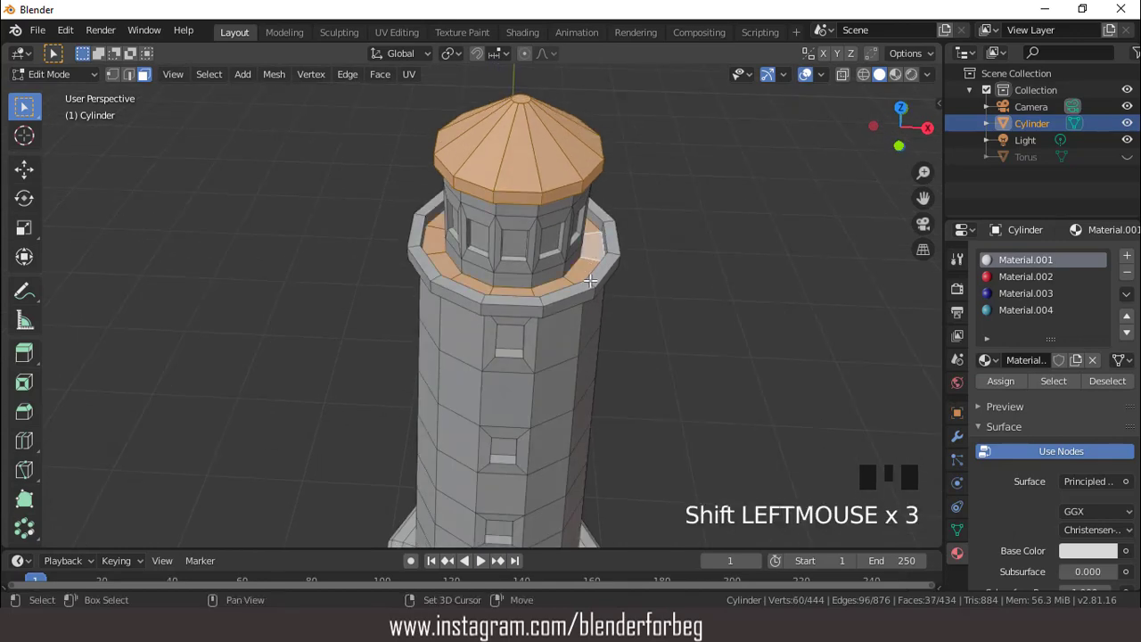
triple_click(585, 288, "shift")
triple_click(546, 309, "shift")
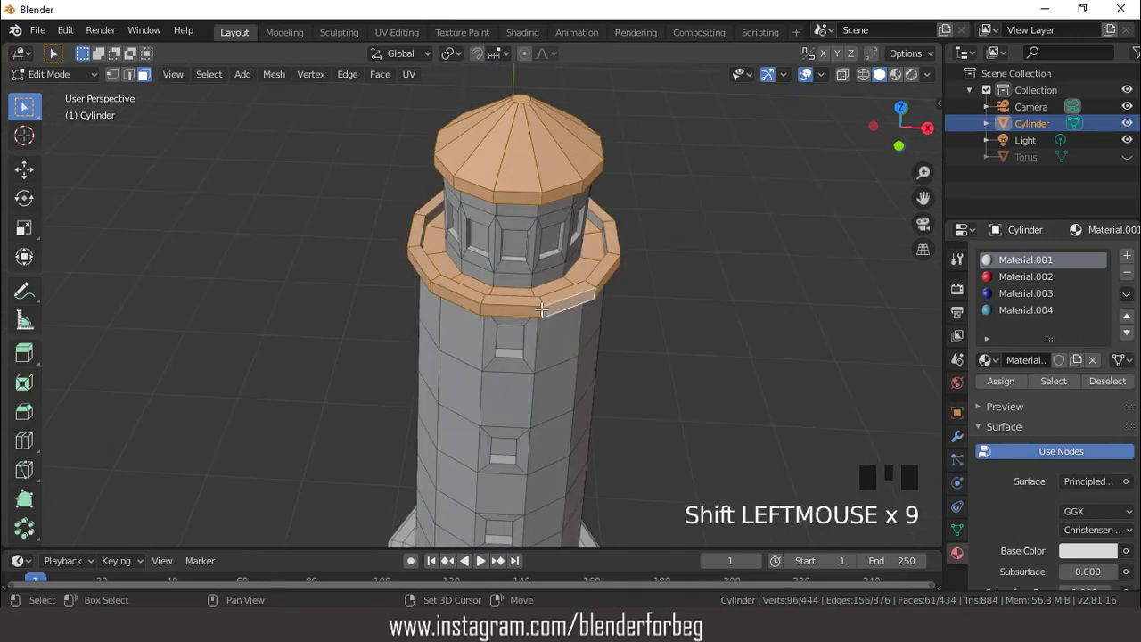
middle_click_drag(545, 310, 631, 276)
scroll(520, 233, "up", 2)
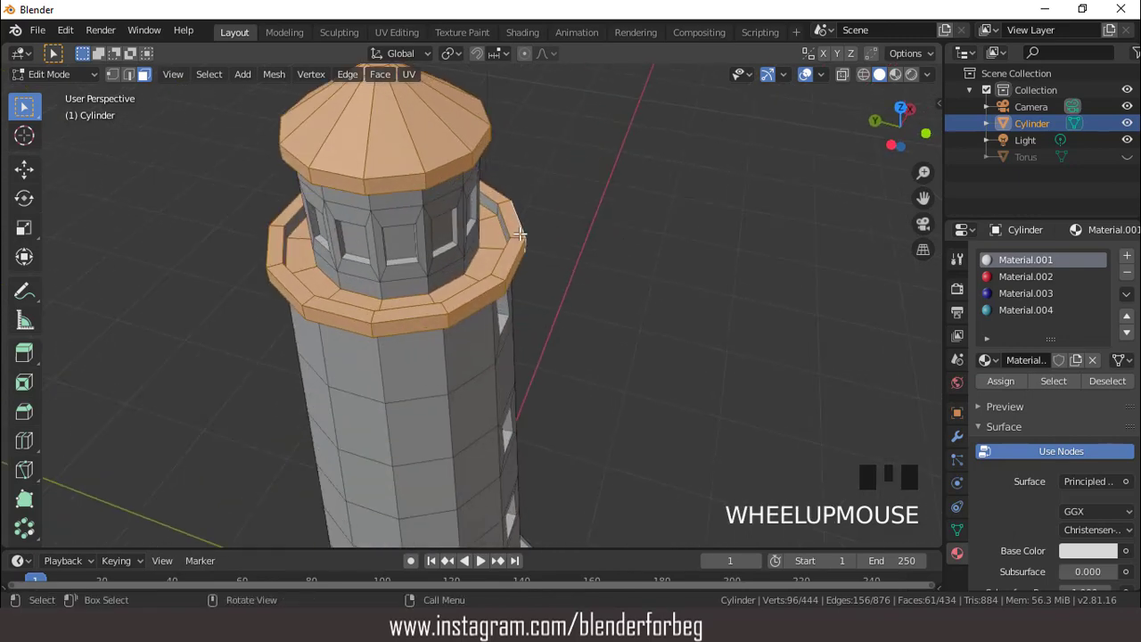
triple_click(497, 209, "shift")
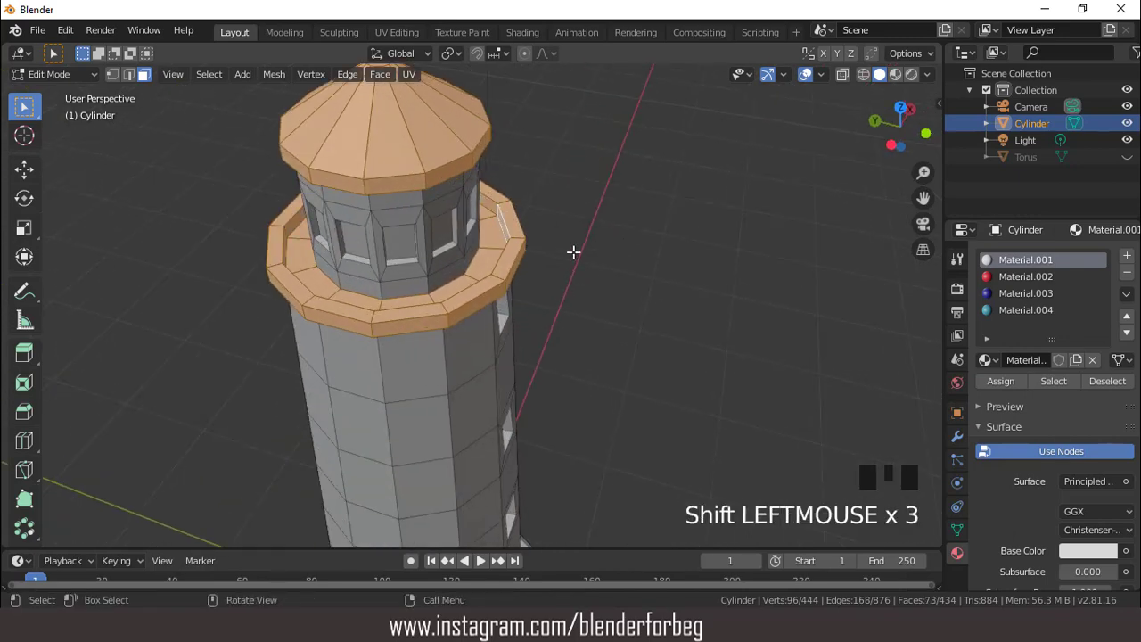
Add the loop of faces on the gallery's underside to the selection.
middle_click_drag(573, 253, 532, 97)
left_click(489, 290, "shift")
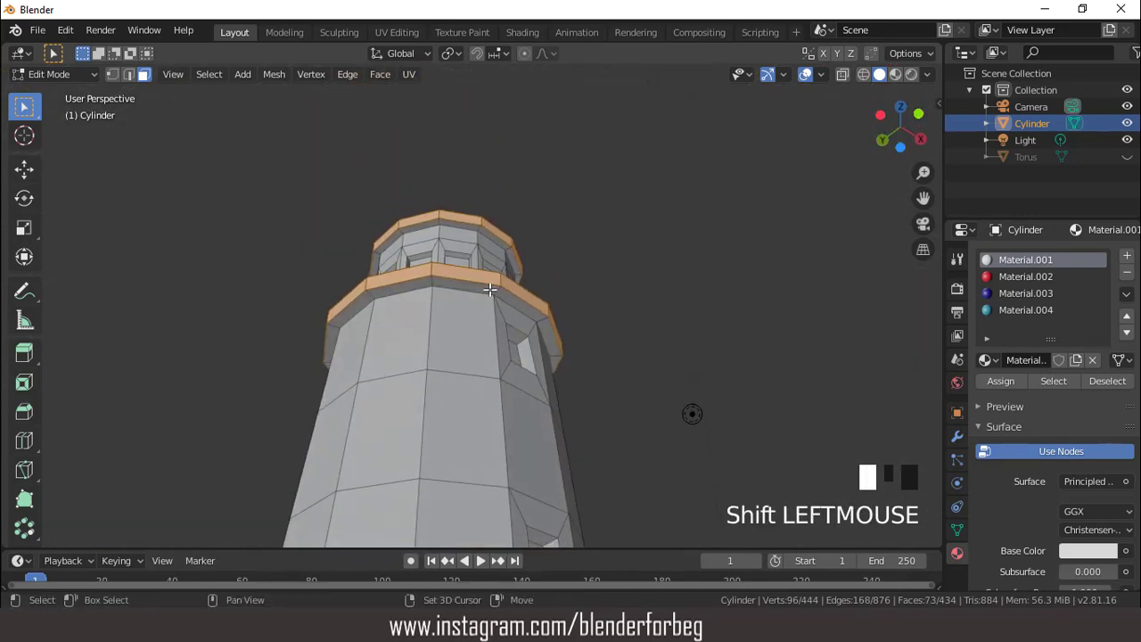
double_click(490, 290, "shift")
key("ctrl+z")
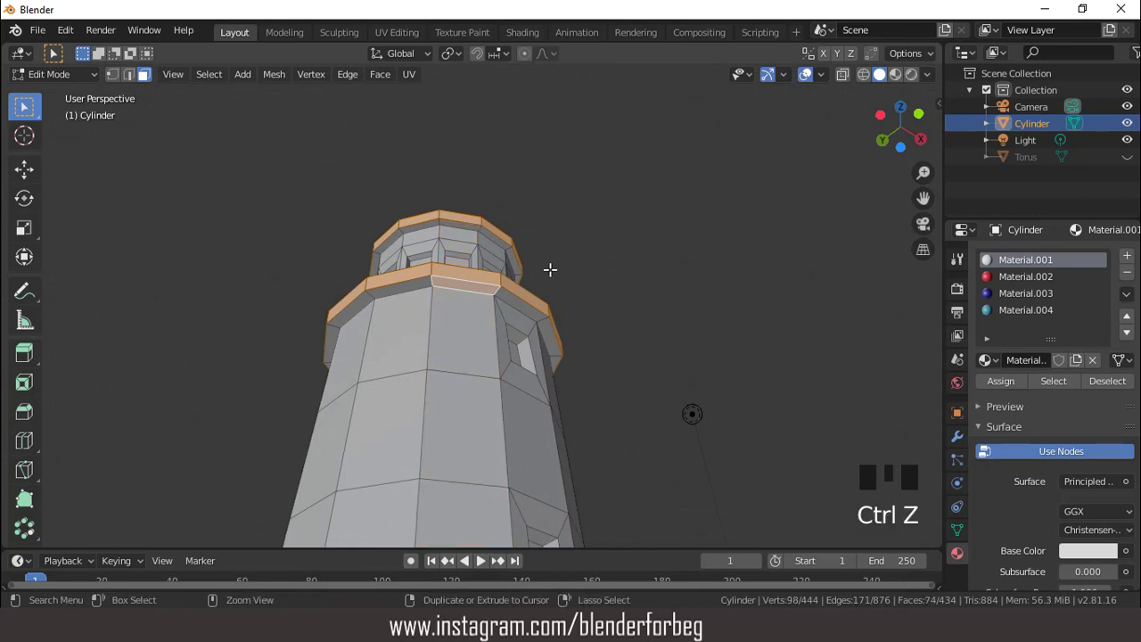
double_click(432, 279, "shift")
scroll(496, 280, "down", 5)
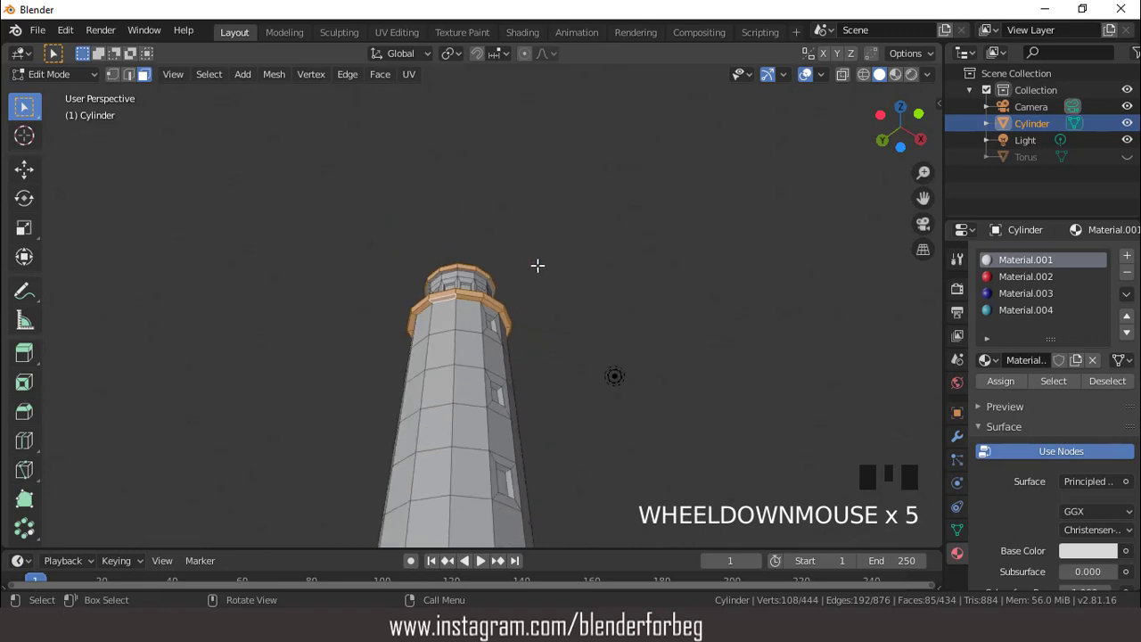
Add the two upper tower bands, below the first and second windows from the top, to the selection.
middle_click_drag(538, 265, 418, 345)
left_click(492, 360, "shift")
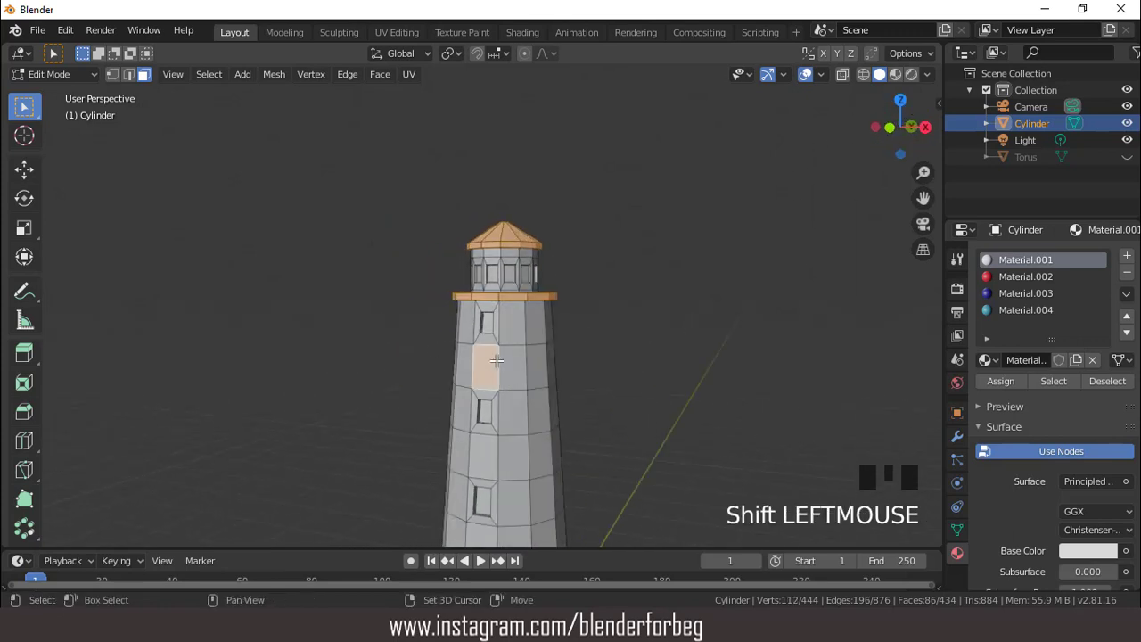
double_click(496, 360, "shift")
key("ctrl+KP_2")
key("ctrl+KP_2")
key("ctrl+KP_2")
key("ctrl+KP_2")
key("ctrl+KP_2")
key("ctrl+KP_2")
key("ctrl+KP_2")
key("ctrl+KP_2")
key("ctrl+KP_2")
key("ctrl+KP_2")
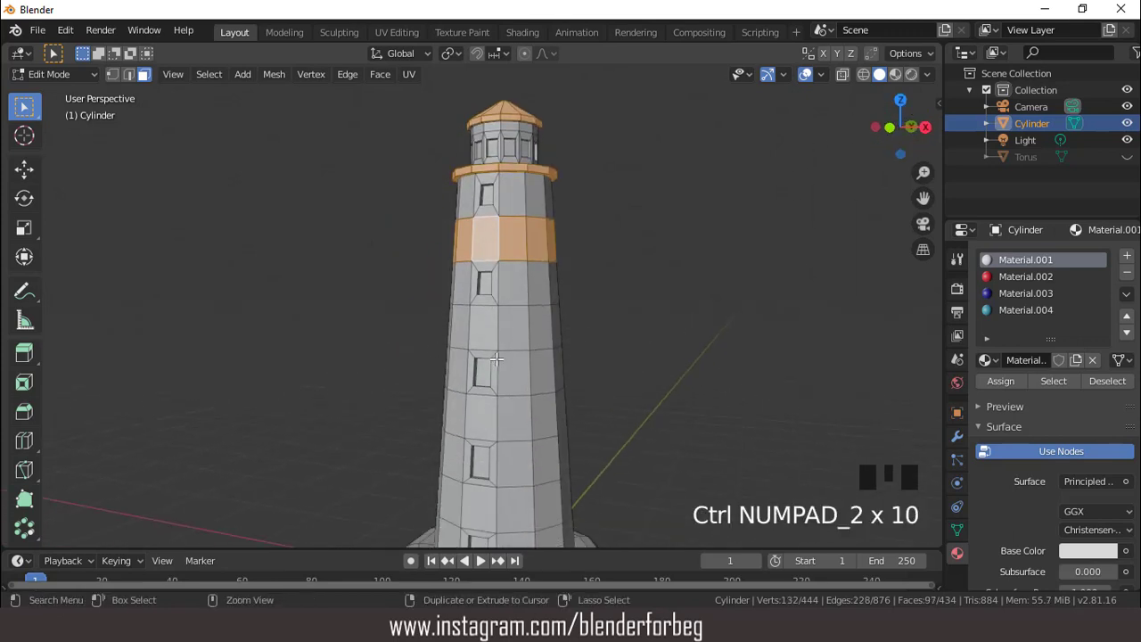
left_click(494, 332, "shift")
double_click(496, 336, "shift")
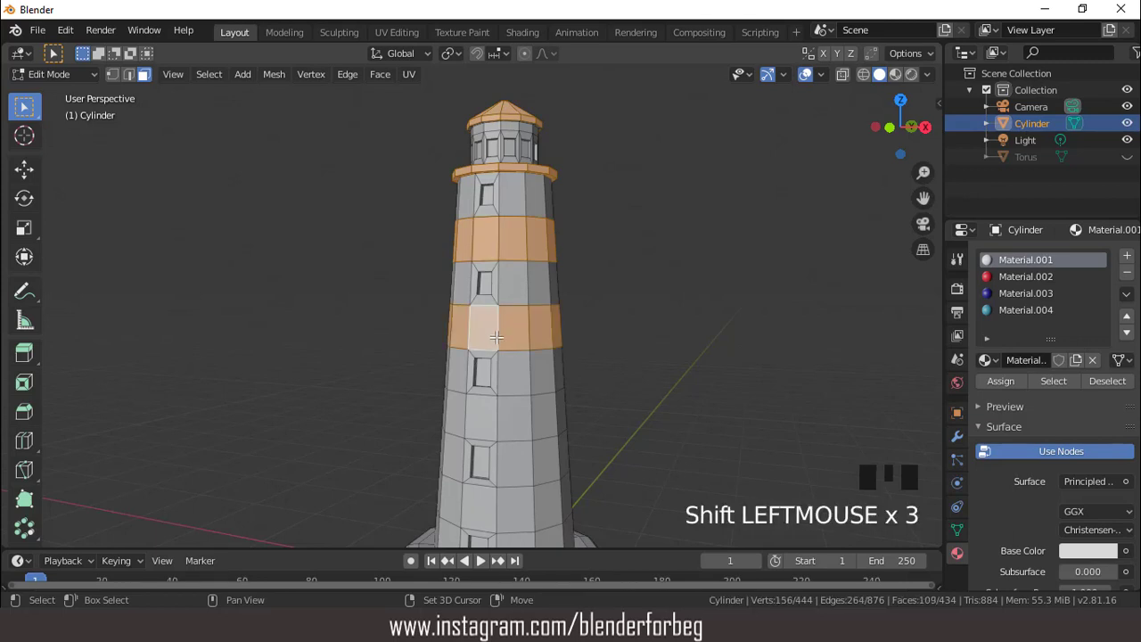
Add the two lower tower bands, below the third and fourth windows from the top, to the selection.
left_click(488, 417, "shift")
double_click(565, 390, "shift")
key("ctrl+KP_2")
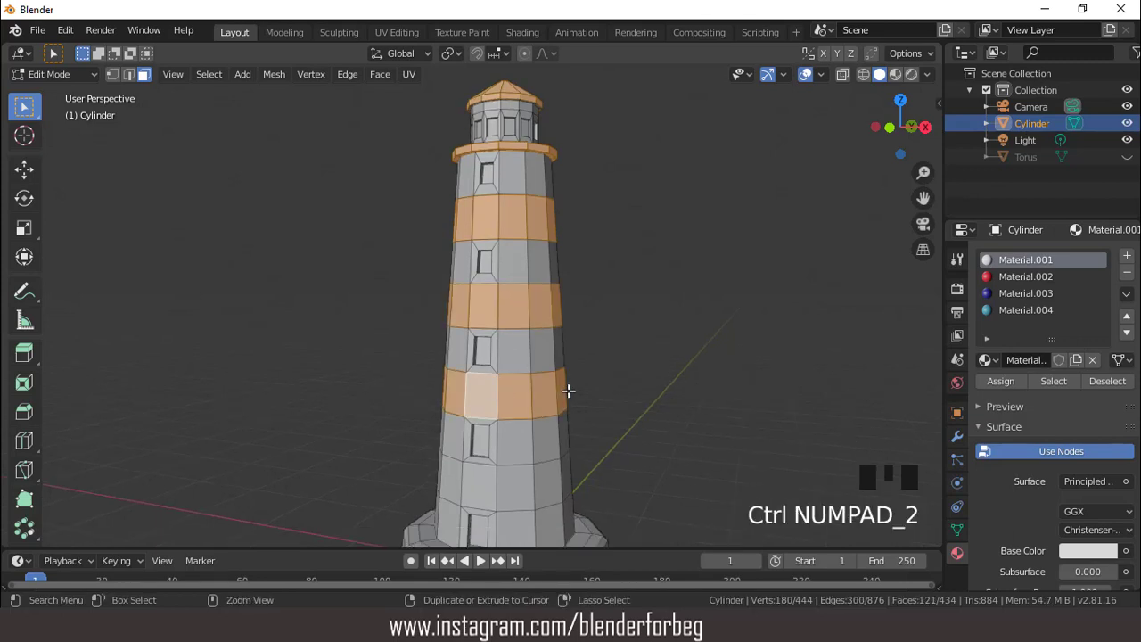
key("ctrl+KP_2")
key("ctrl+KP_2")
key("ctrl+KP_2")
key("ctrl+KP_2")
key("ctrl+KP_2")
key("ctrl+KP_2")
key("ctrl+KP_2")
key("ctrl+KP_2")
key("ctrl+KP_2")
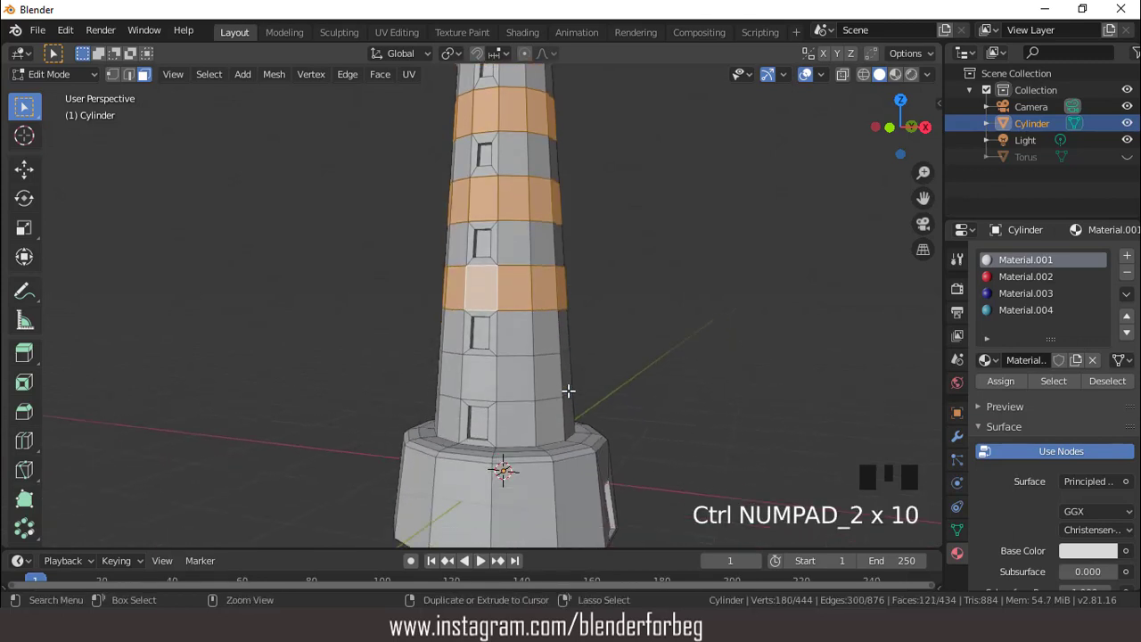
left_click(497, 376, "shift")
double_click(497, 375, "shift")
scroll(557, 337, "down", 2)
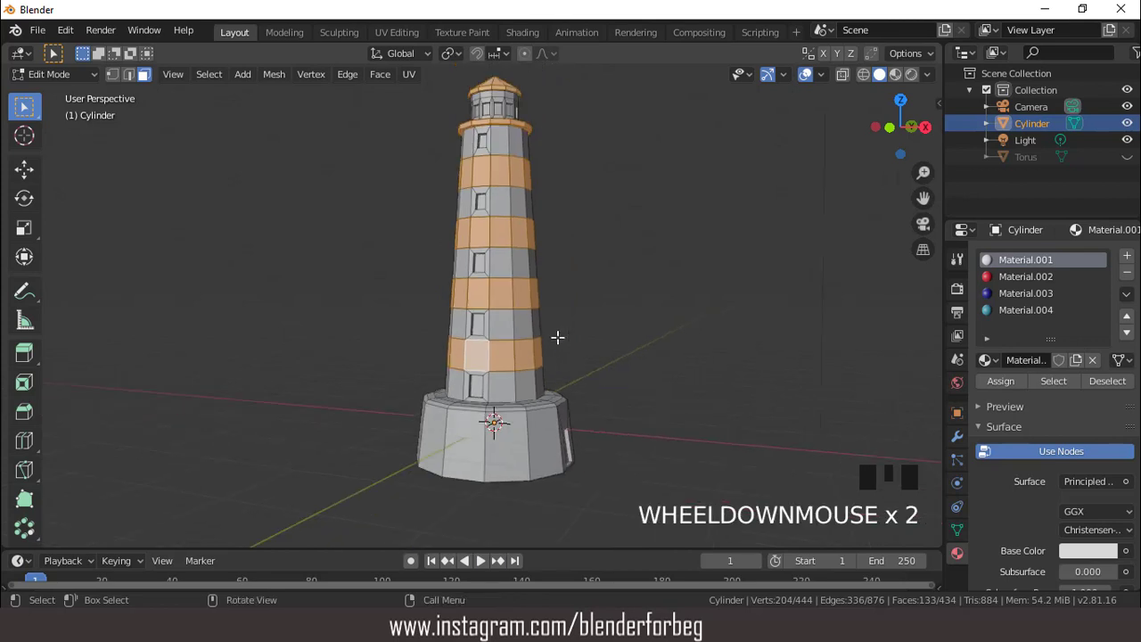
Show the model in Material Preview shading and assign the red Material.002 to the selected roof, gallery and band faces.
middle_click_drag(596, 270, 567, 311)
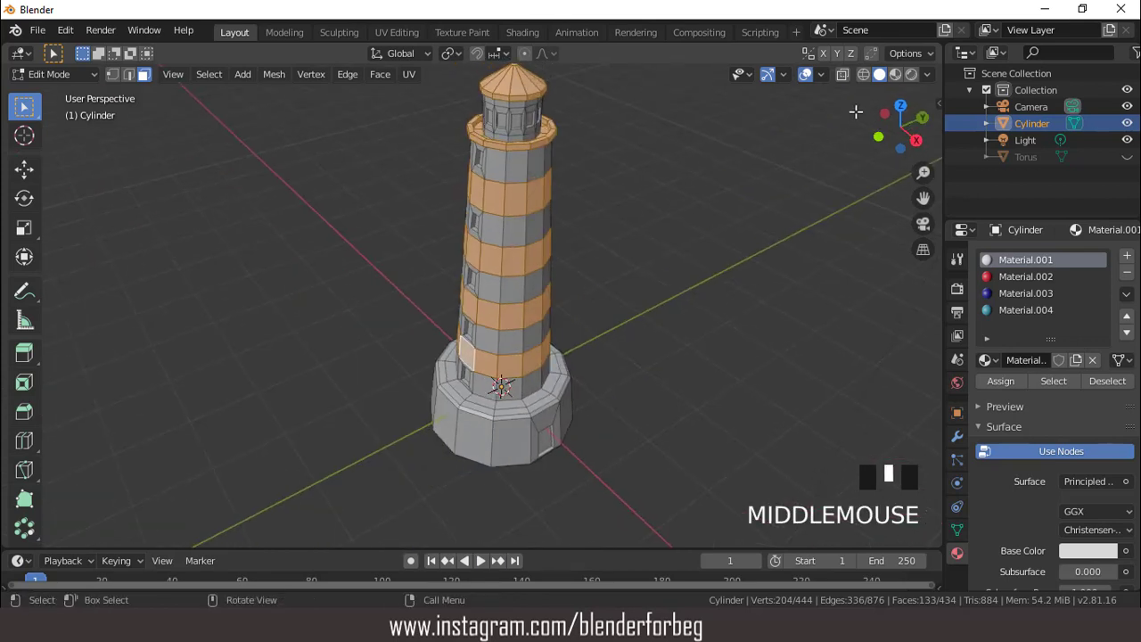
left_click(896, 75)
left_click(1002, 278)
left_click(999, 381)
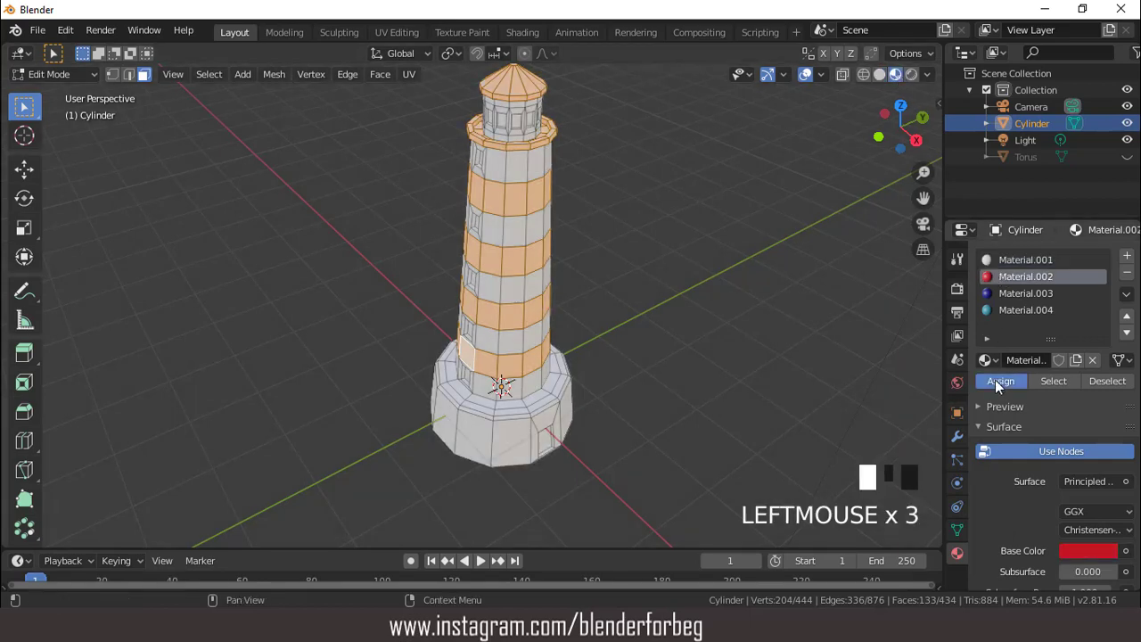
Temporarily turn off the viewport overlays to check the red stripes, then examine the tower up to the lantern room.
left_click(806, 75)
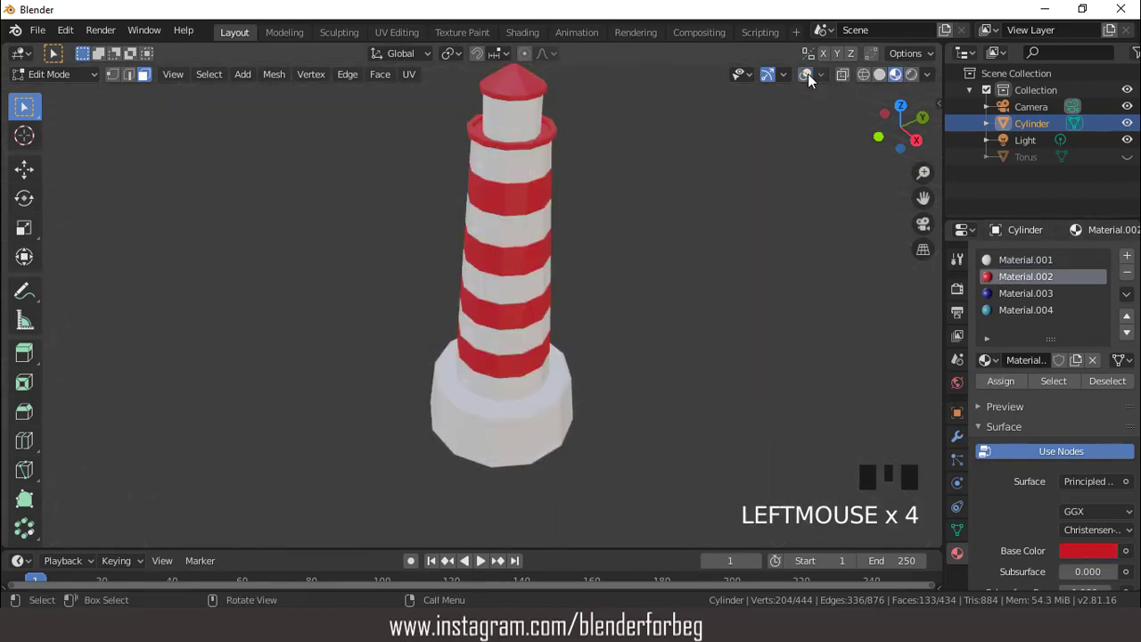
left_click(806, 75)
scroll(692, 189, "down", 3)
scroll(611, 222, "up", 3)
middle_click_drag(612, 221, 540, 119)
scroll(540, 118, "up", 2)
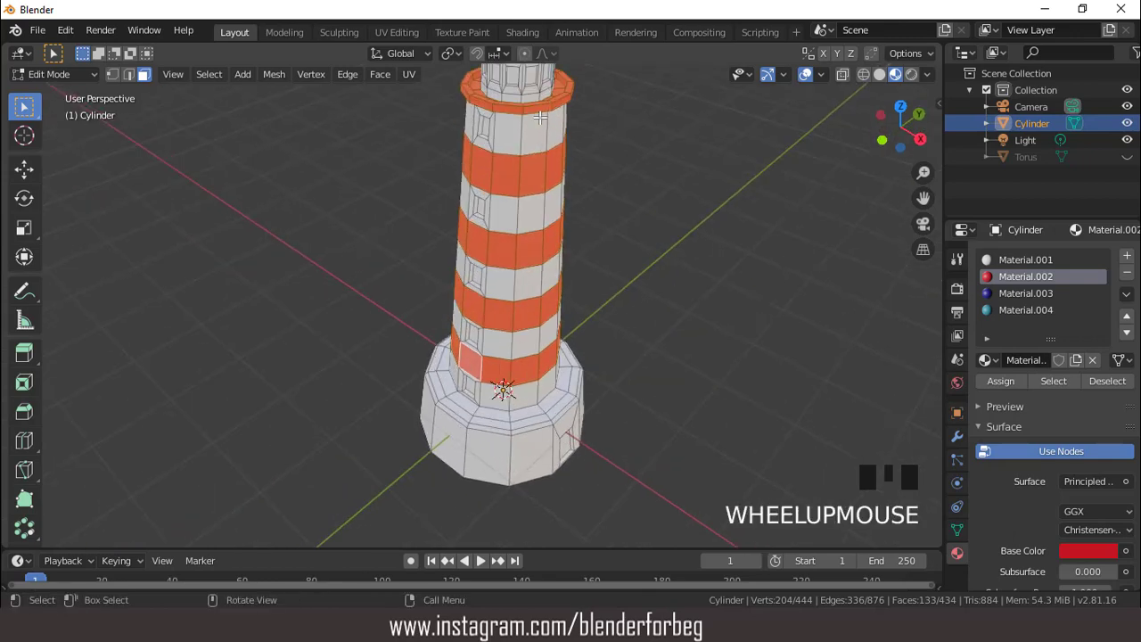
key("ctrl+KP_8")
key("ctrl+KP_8")
key("ctrl+KP_8")
key("ctrl+KP_8")
key("ctrl+KP_8")
key("ctrl+KP_8")
key("ctrl+KP_8")
key("ctrl+KP_8")
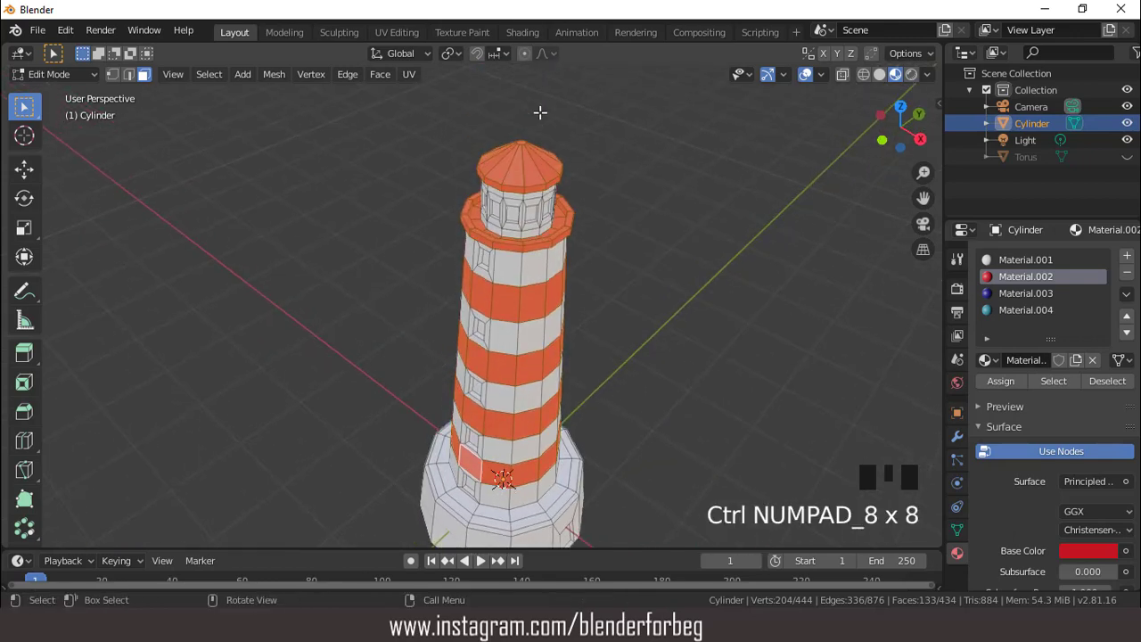
Select all the window panes around the lantern room.
scroll(603, 220, "up", 1)
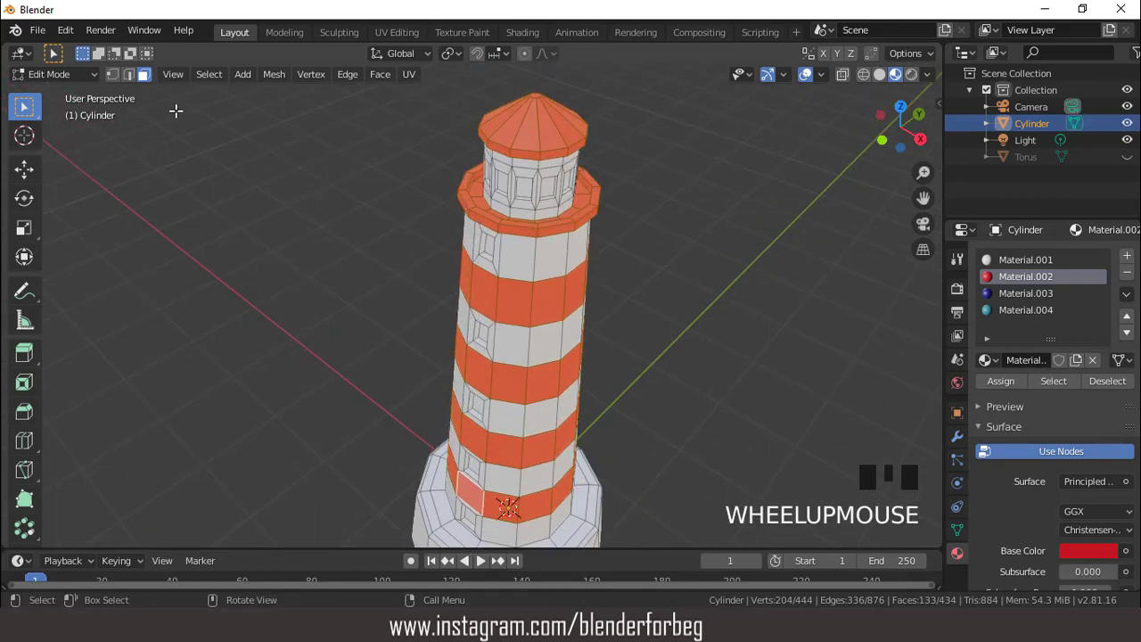
left_click(522, 188)
middle_click_drag(523, 188, 495, 161)
left_click(572, 148, "shift")
left_click(551, 148, "shift")
left_click(525, 119, "shift")
left_click(505, 125, "shift")
left_click(427, 114, "shift")
left_click(430, 114, "shift")
left_click(410, 140, "shift")
left_click(386, 141, "shift")
left_click(394, 165, "shift")
left_click(395, 165, "shift")
left_click(505, 159, "shift")
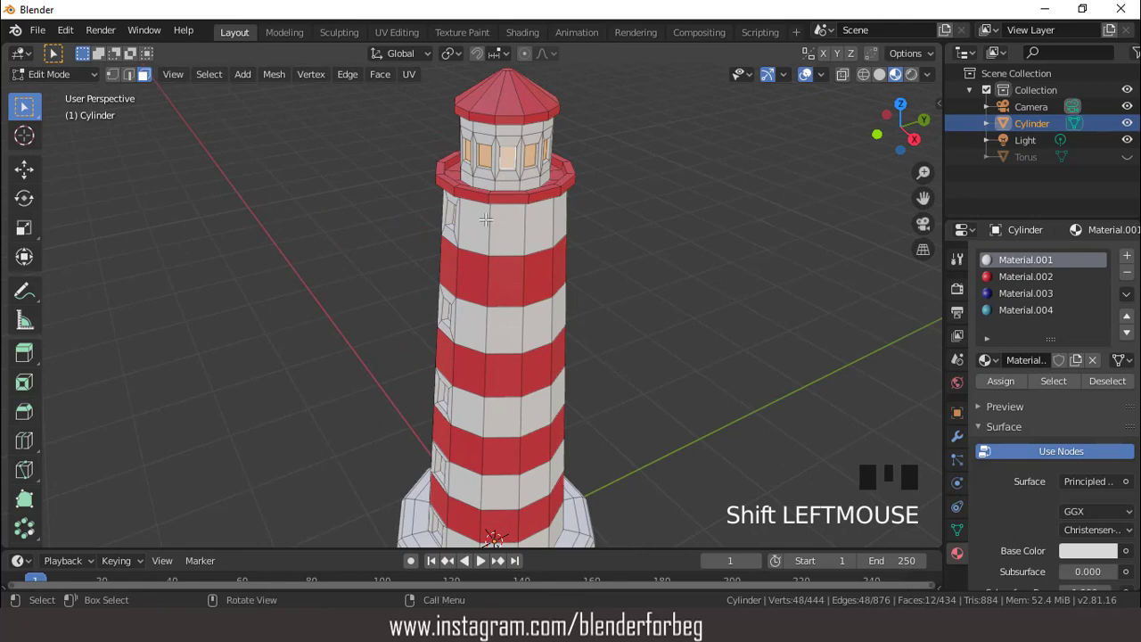
Add the three upper window panes on the tower to the selection.
middle_click_drag(486, 219, 546, 202)
left_click(557, 184, "shift")
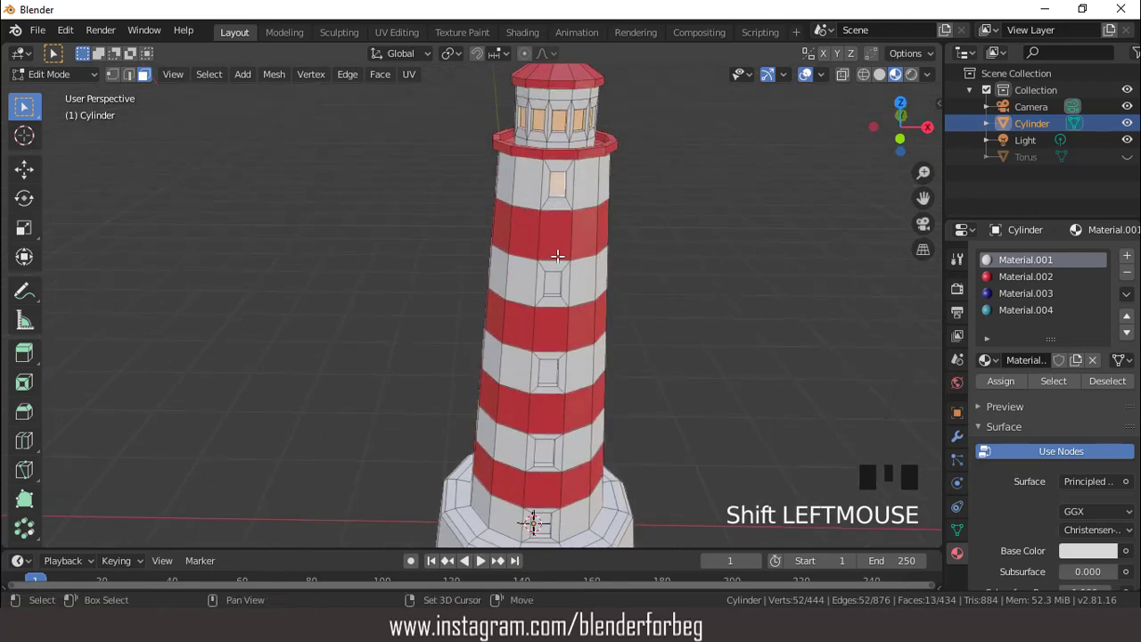
left_click(551, 284, "shift")
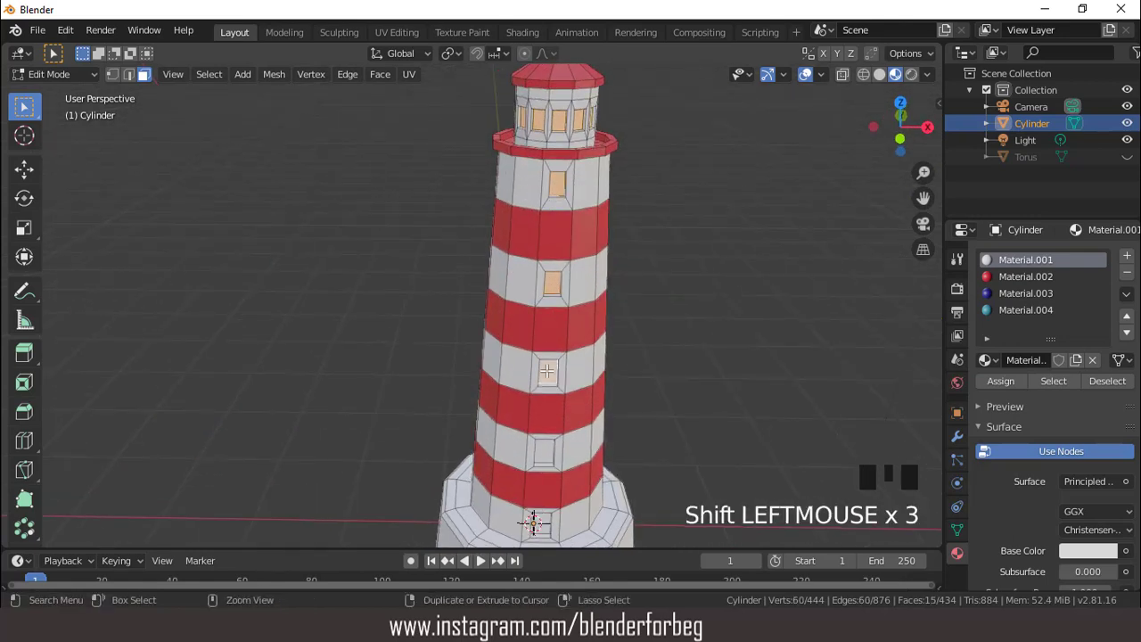
Add the two lowest window panes on the tower to the selection.
key("ctrl+KP_2")
key("ctrl+KP_2")
key("ctrl+KP_2")
key("ctrl+KP_2")
key("ctrl+KP_2")
key("ctrl+KP_2")
key("ctrl+KP_2")
key("ctrl+KP_2")
key("ctrl+KP_2")
key("ctrl+KP_2")
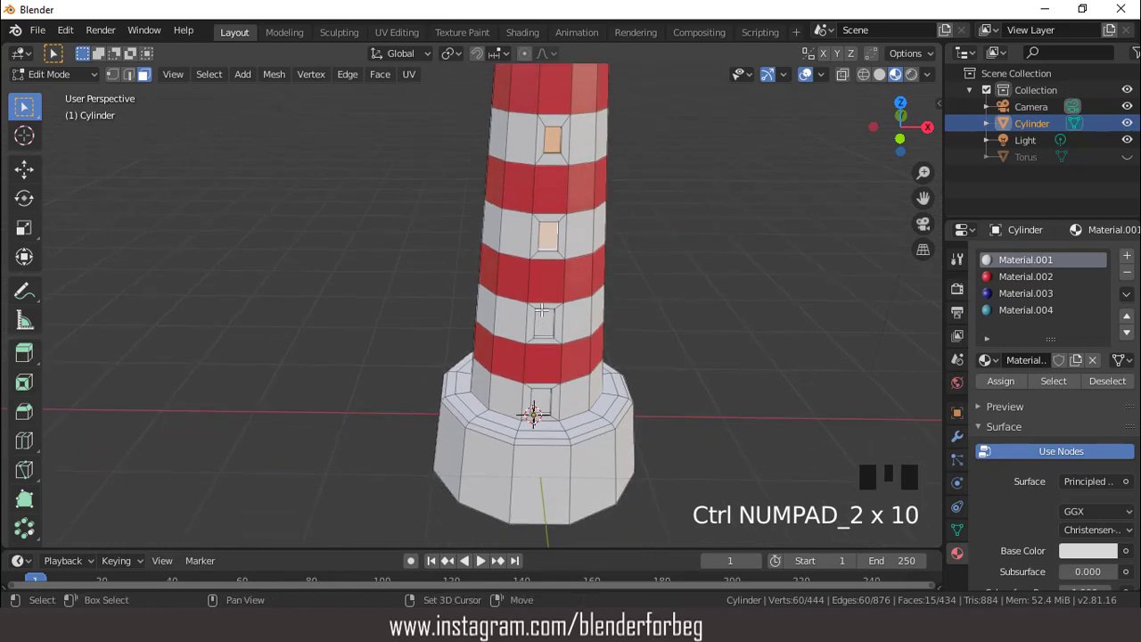
left_click(543, 322, "shift")
left_click(545, 403, "shift")
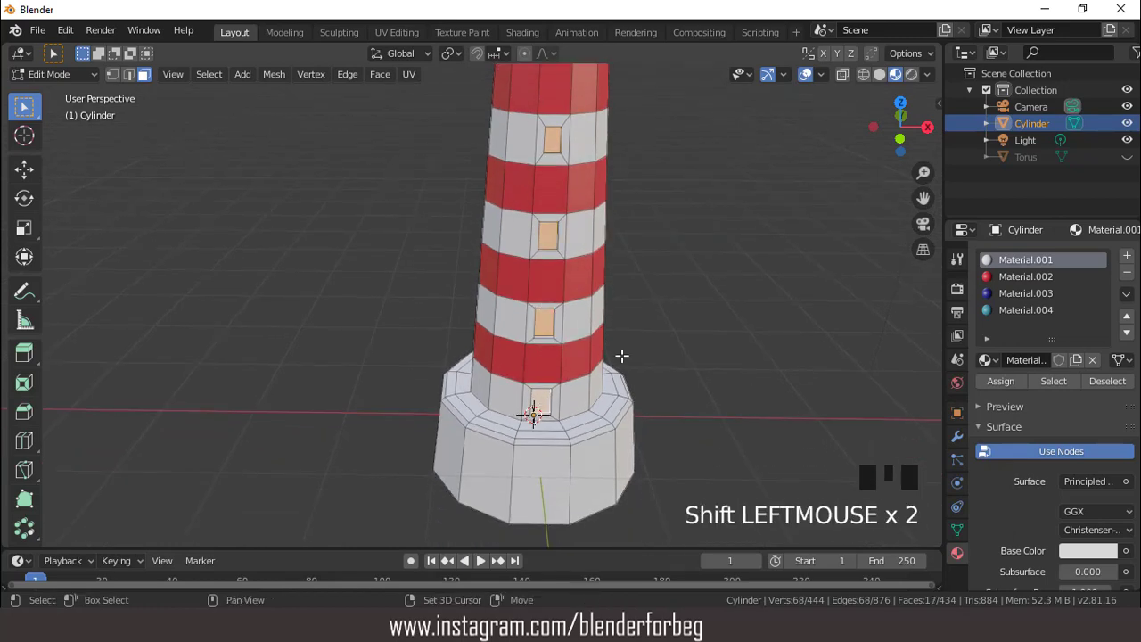
Assign the teal Material.004 to the selected lantern room and tower windows and check them with the viewport overlays temporarily off.
scroll(645, 337, "down", 2)
middle_click_drag(597, 306, 529, 305)
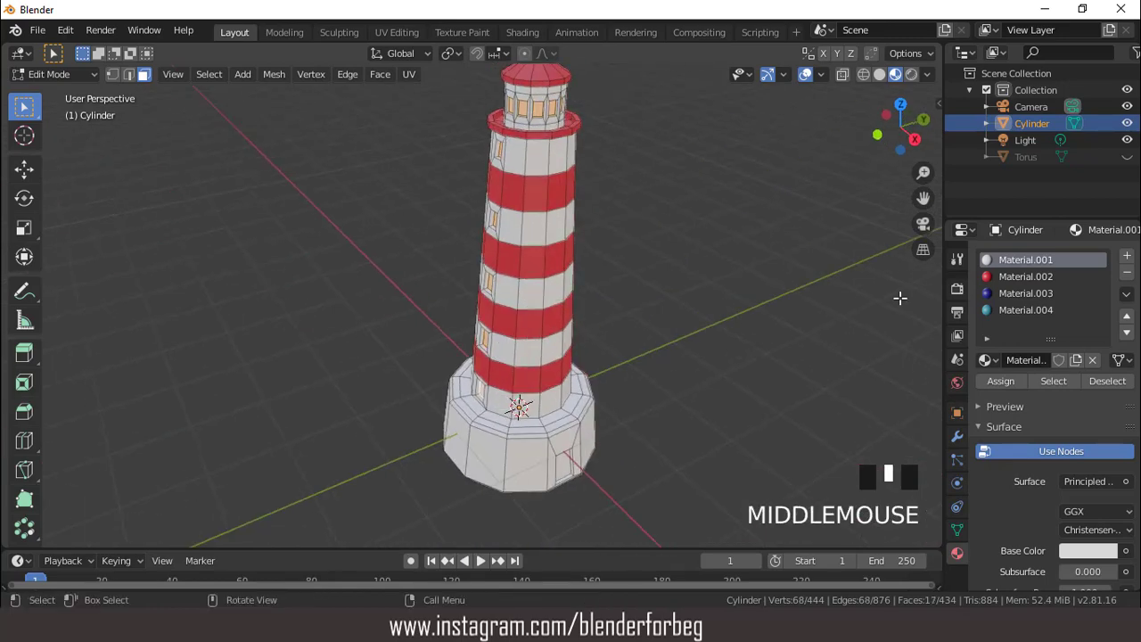
left_click(1003, 310)
left_click(999, 381)
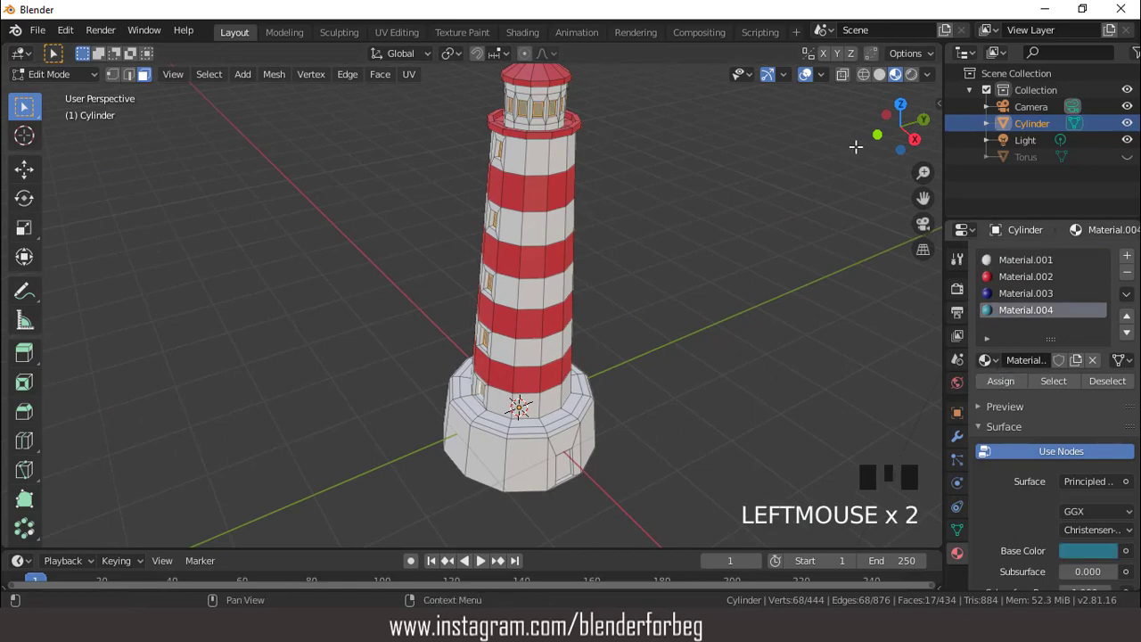
left_click(806, 75)
scroll(623, 192, "up", 2)
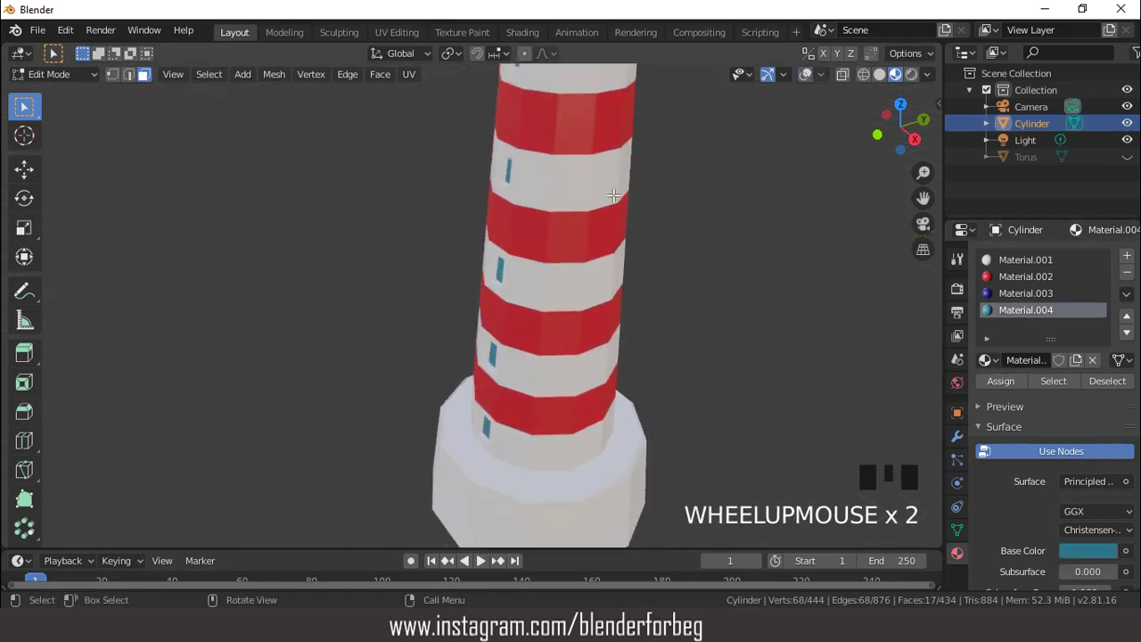
scroll(629, 187, "down", 2)
middle_click_drag(628, 187, 531, 181)
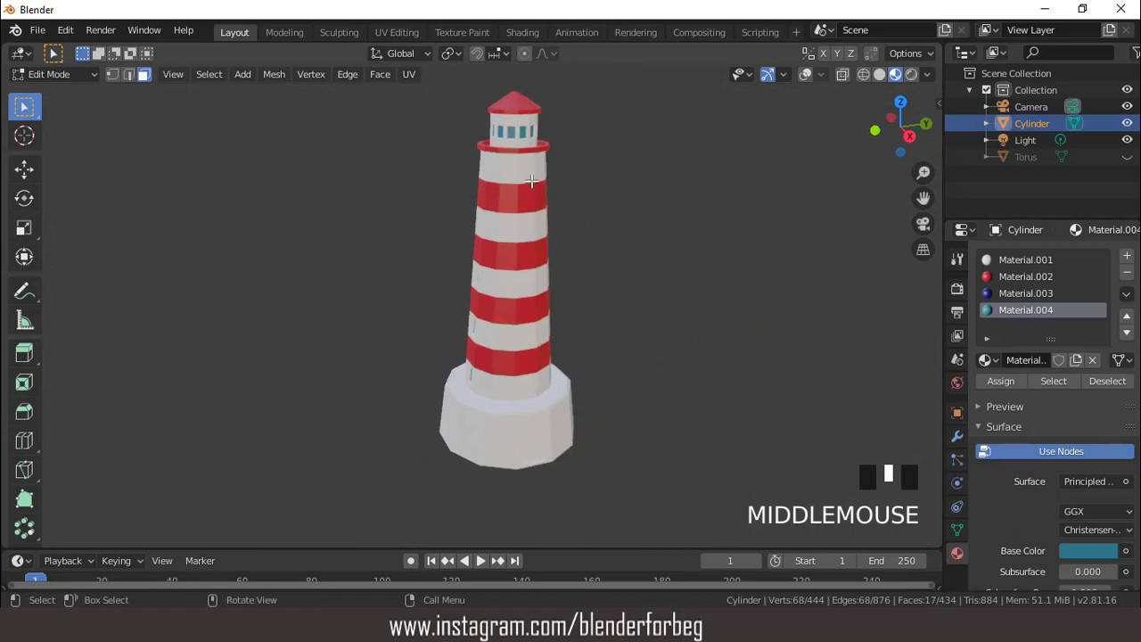
left_click(806, 75)
In the front view with wireframe shading, select all faces of the lighthouse's wide base.
key("KP_1")
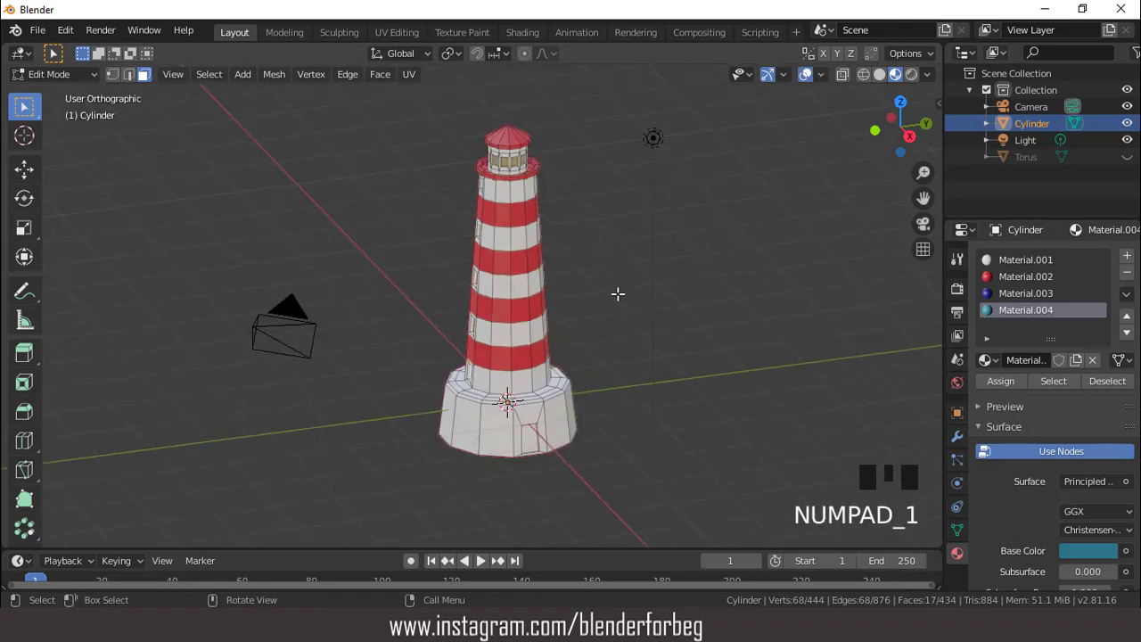
scroll(556, 389, "up", 2)
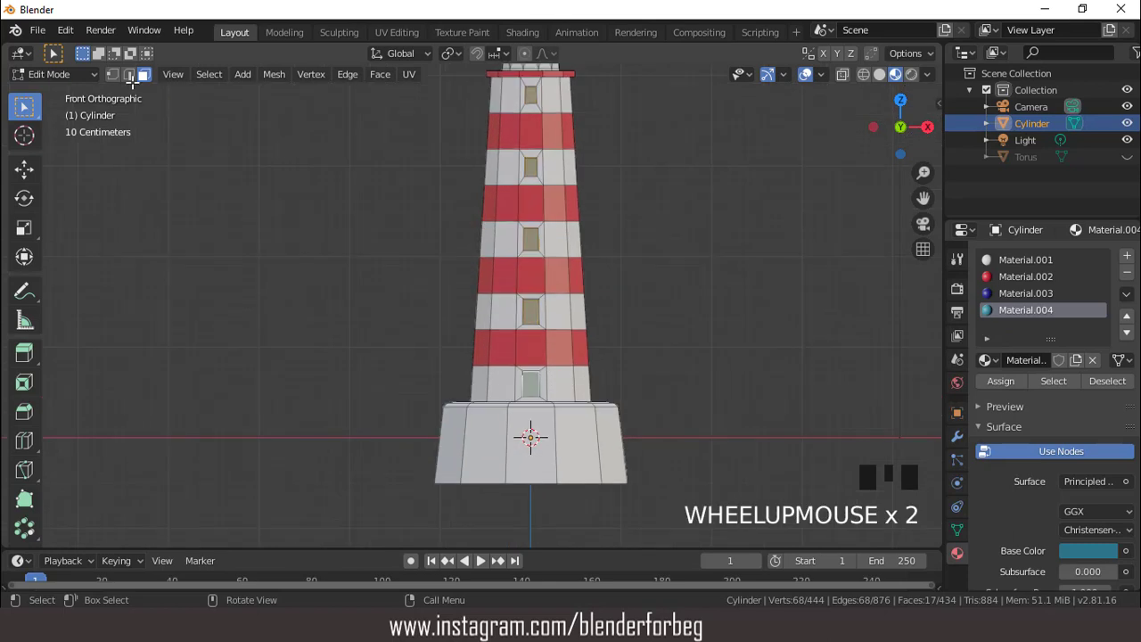
left_click(861, 75)
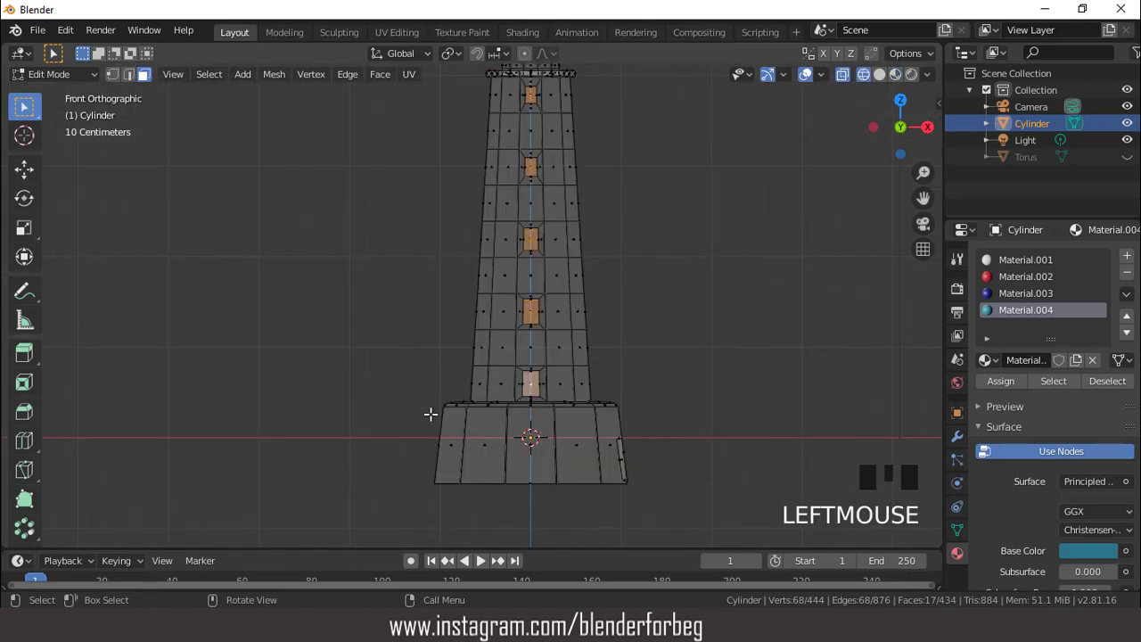
left_click_drag(408, 403, 512, 454)
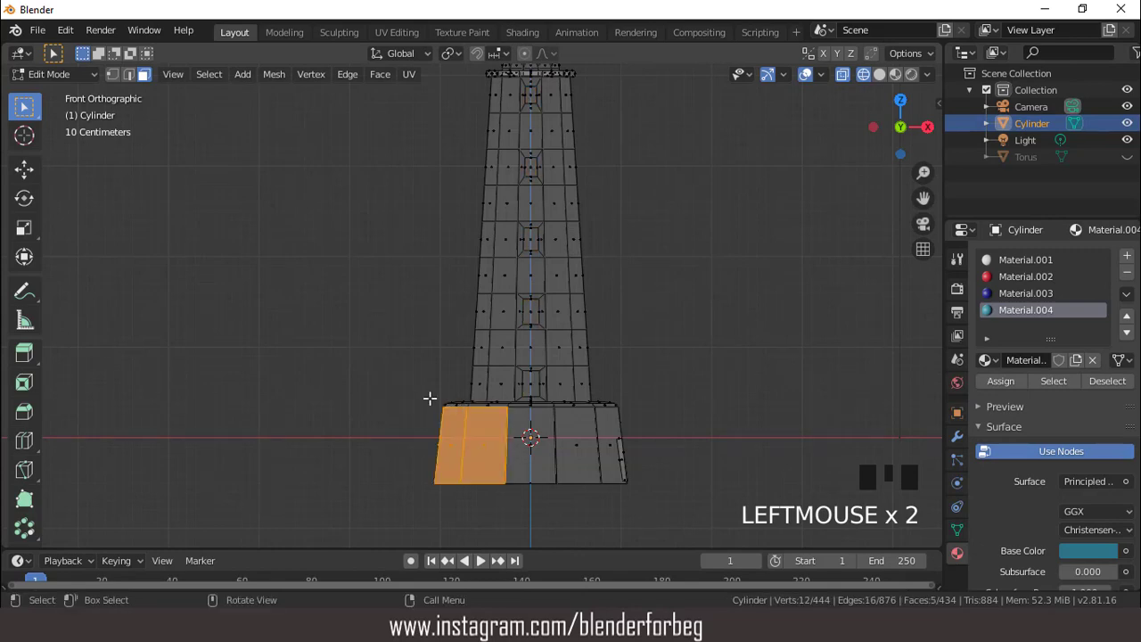
left_click_drag(432, 401, 660, 497)
Assign the blue Material.003 to the selected base faces and return to Material Preview shading.
scroll(632, 434, "down", 3)
middle_click_drag(642, 372, 610, 420)
left_click(1011, 294)
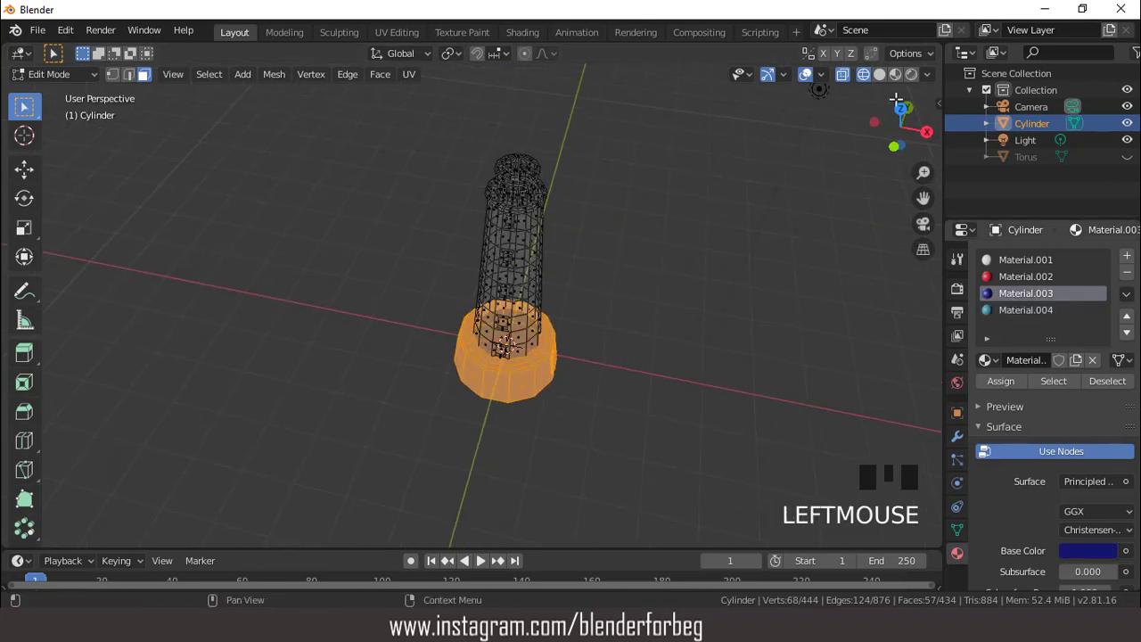
left_click(897, 75)
scroll(669, 295, "up", 1)
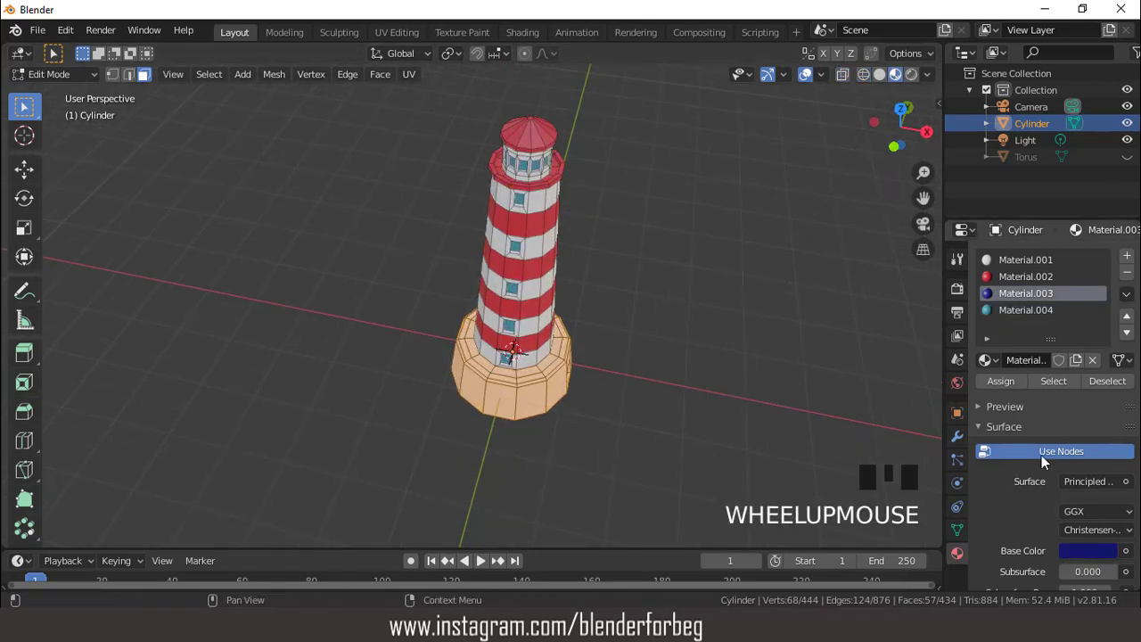
left_click(1006, 380)
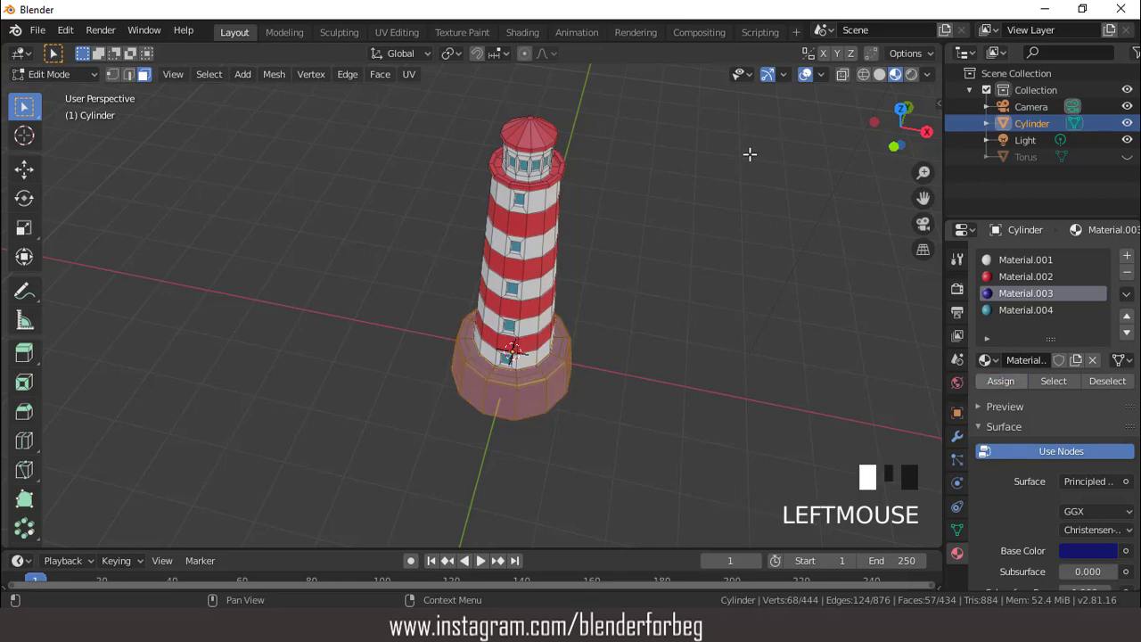
Darken the base color of Material.003 to hex 090B38 and check the base with the viewport overlays temporarily off.
left_click(805, 75)
scroll(743, 201, "up", 3)
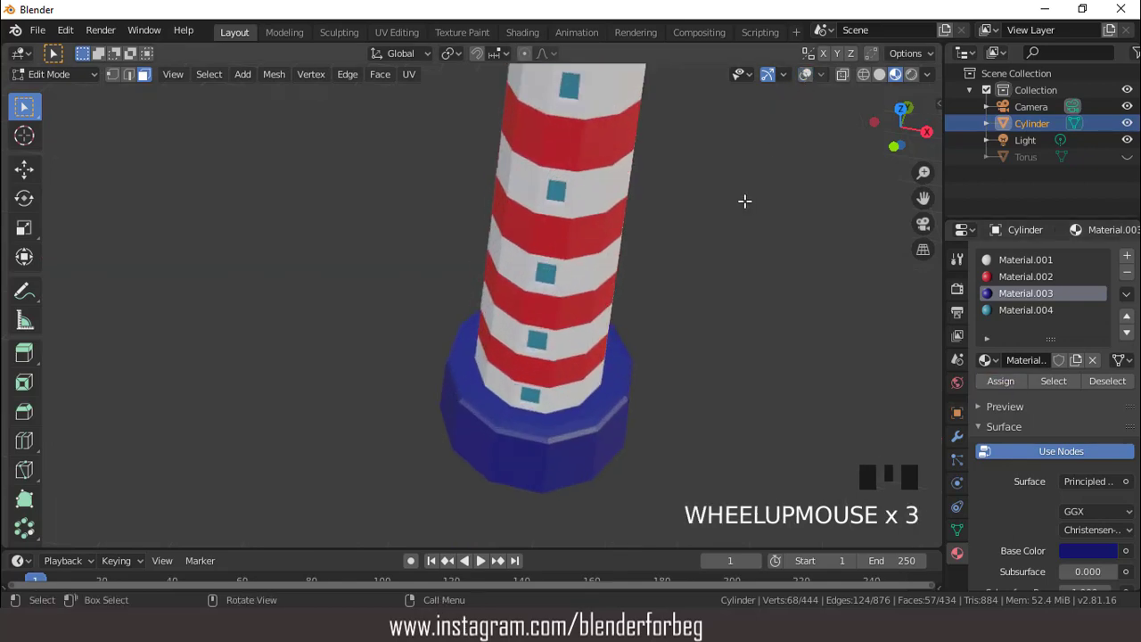
middle_click_drag(744, 201, 678, 192)
left_click(1075, 552)
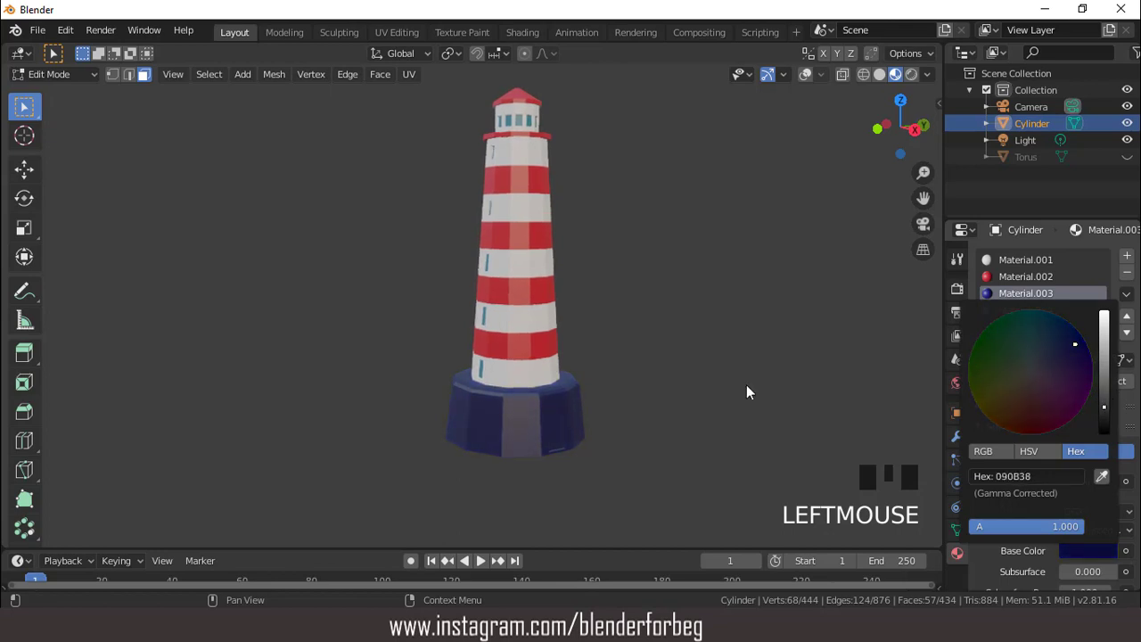
scroll(558, 344, "down", 4)
middle_click_drag(558, 344, 751, 137)
scroll(538, 357, "up", 3)
left_click(804, 75)
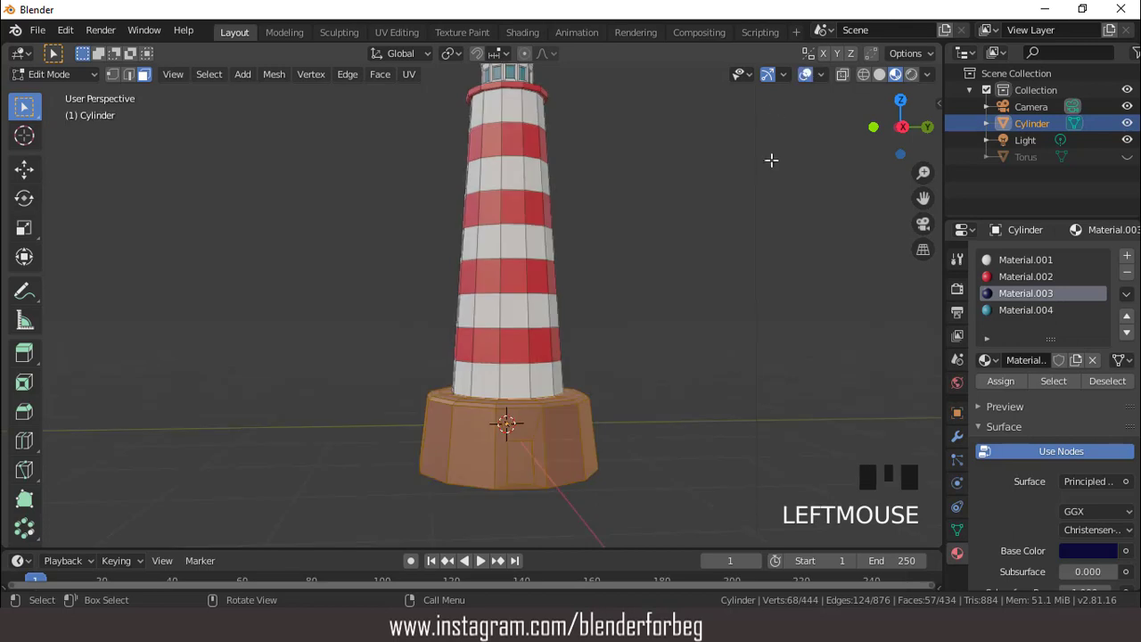
Select the door face in the base and assign it the light grey Material.001.
left_click(526, 464)
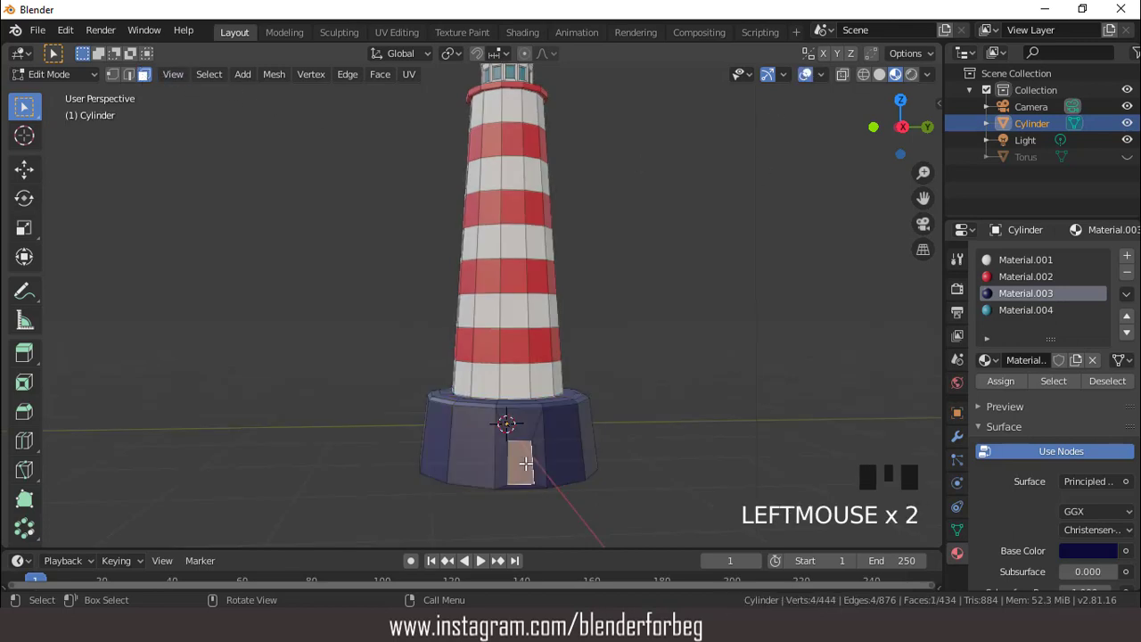
middle_click_drag(521, 449, 897, 326)
left_click(1012, 261)
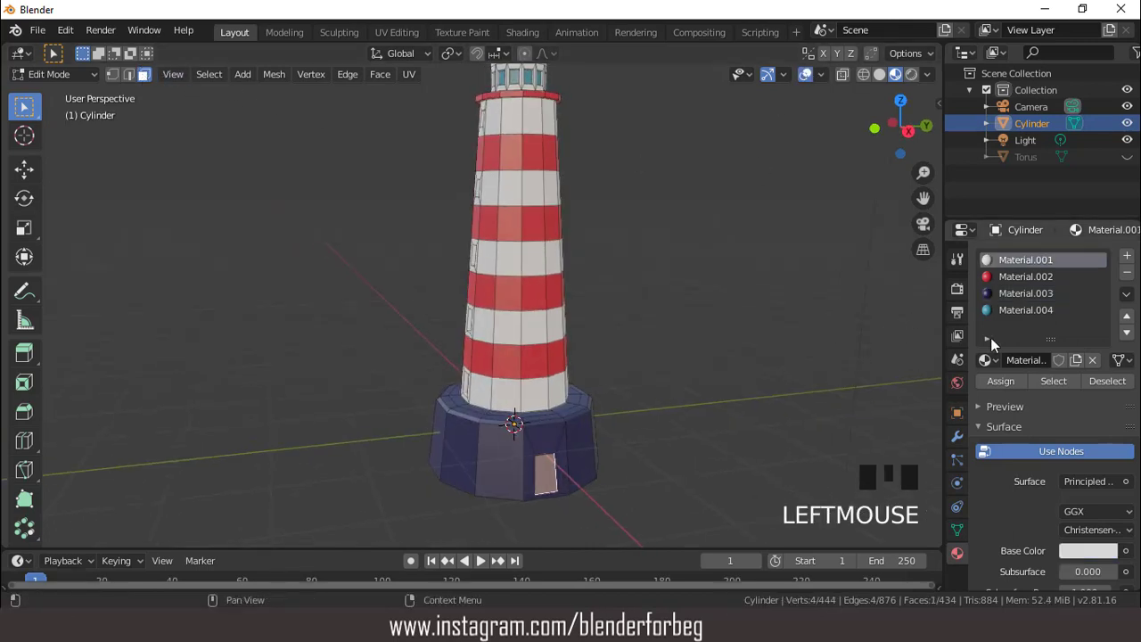
left_click(1000, 382)
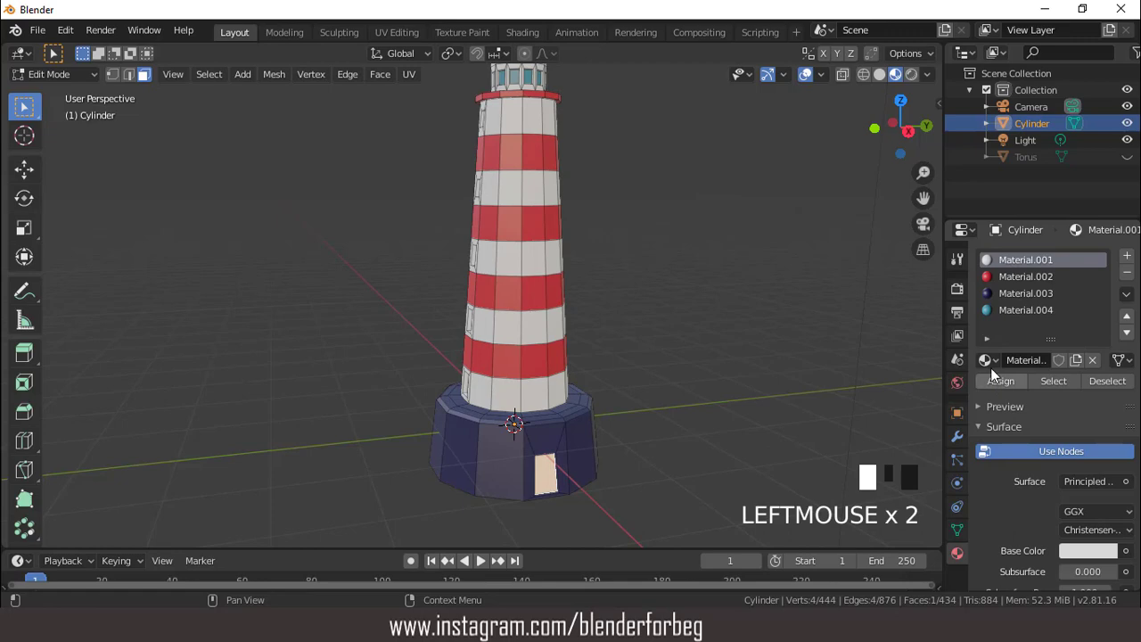
left_click(808, 76)
left_click(808, 76)
Return to Object Mode and unhide the Torus railing around the gallery.
middle_click_drag(688, 272, 611, 340)
scroll(611, 340, "up", 2)
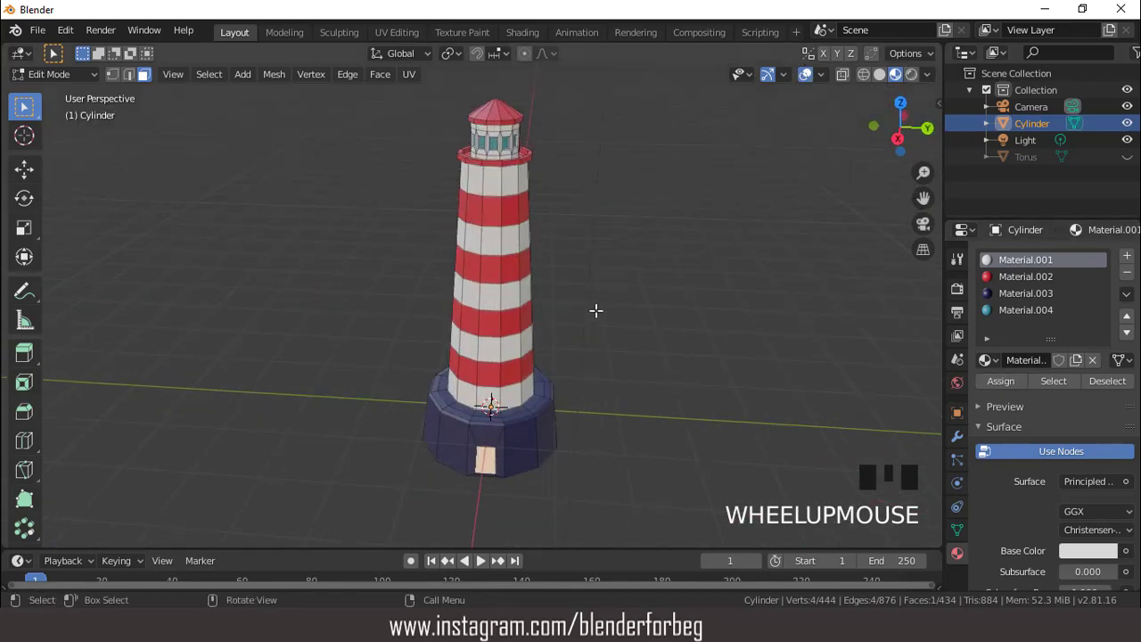
key("Tab")
scroll(537, 164, "down", 2)
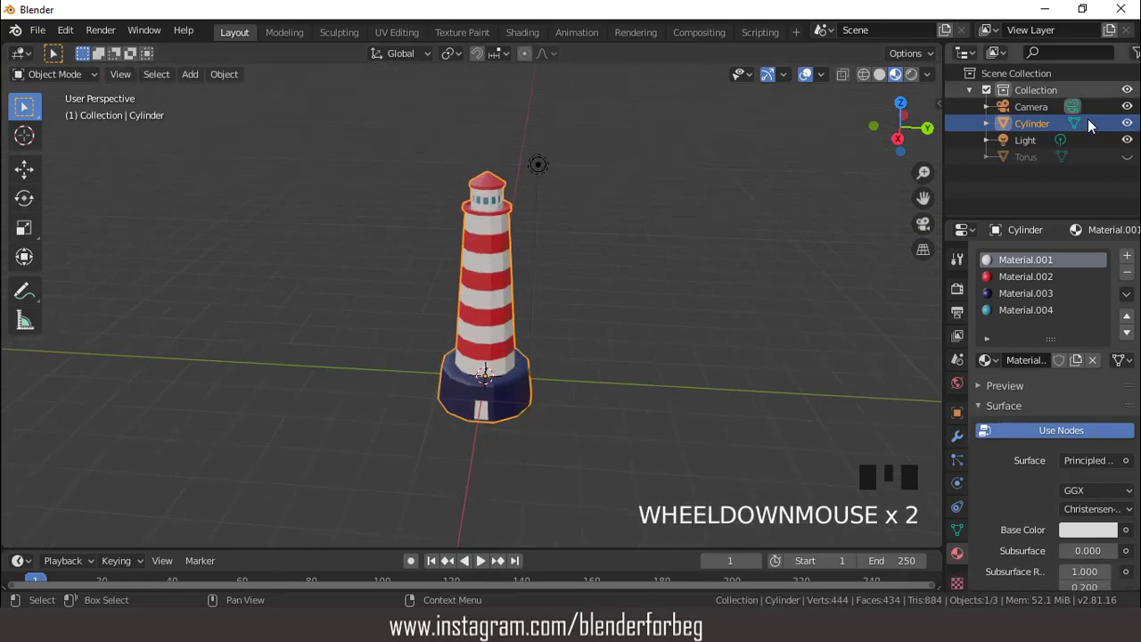
left_click(1127, 157)
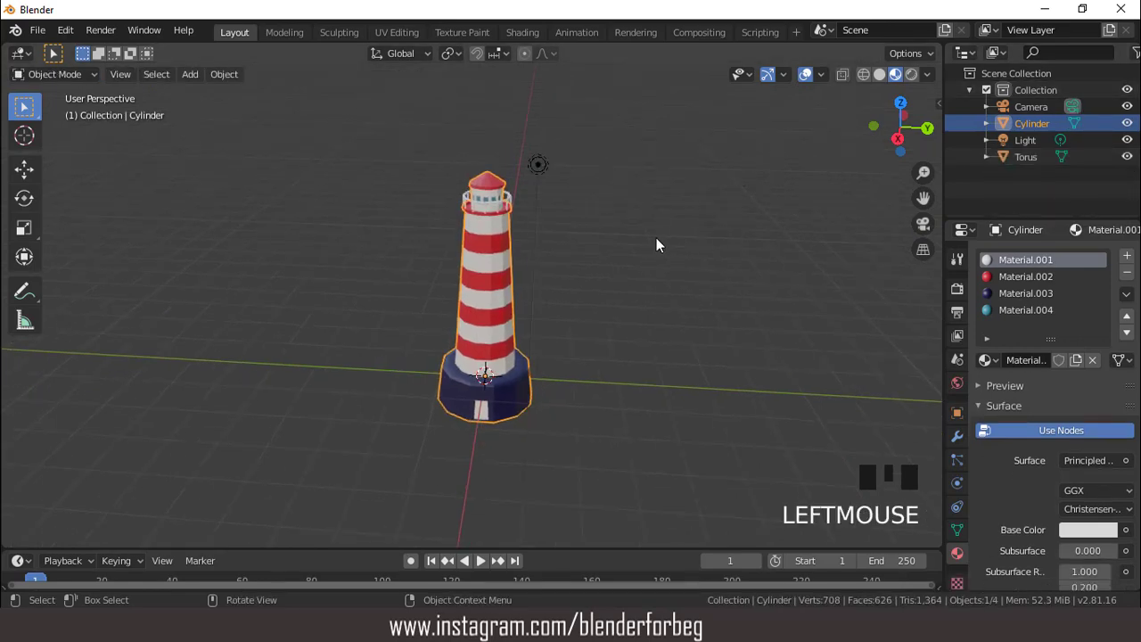
scroll(640, 241, "up", 3)
scroll(638, 242, "down", 2)
middle_click_drag(638, 236, 548, 187)
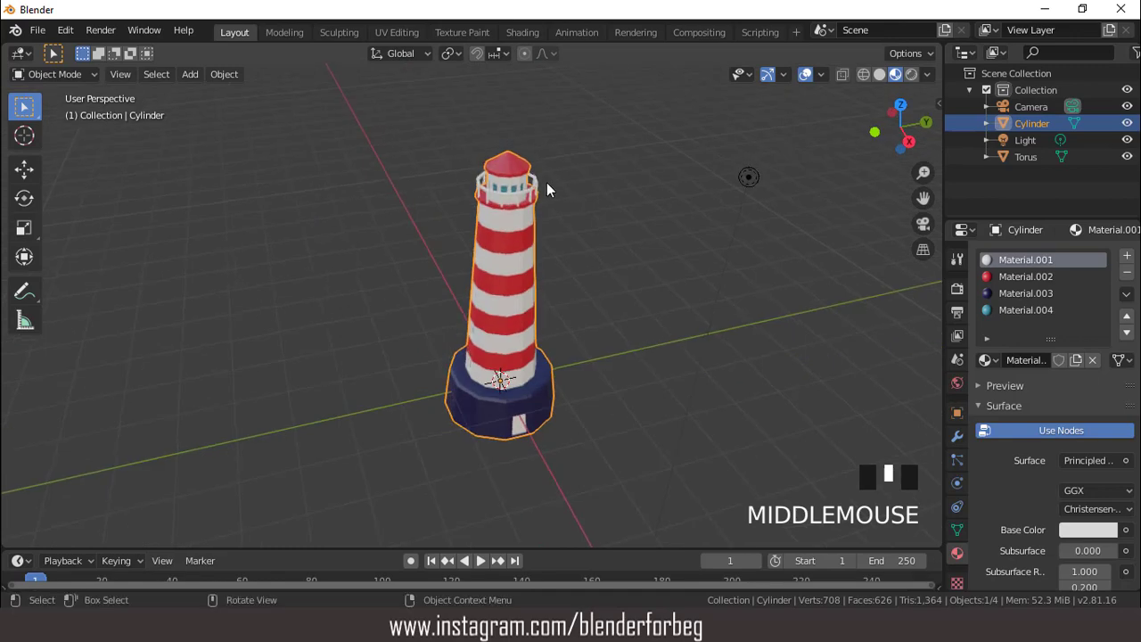
scroll(548, 186, "up", 1)
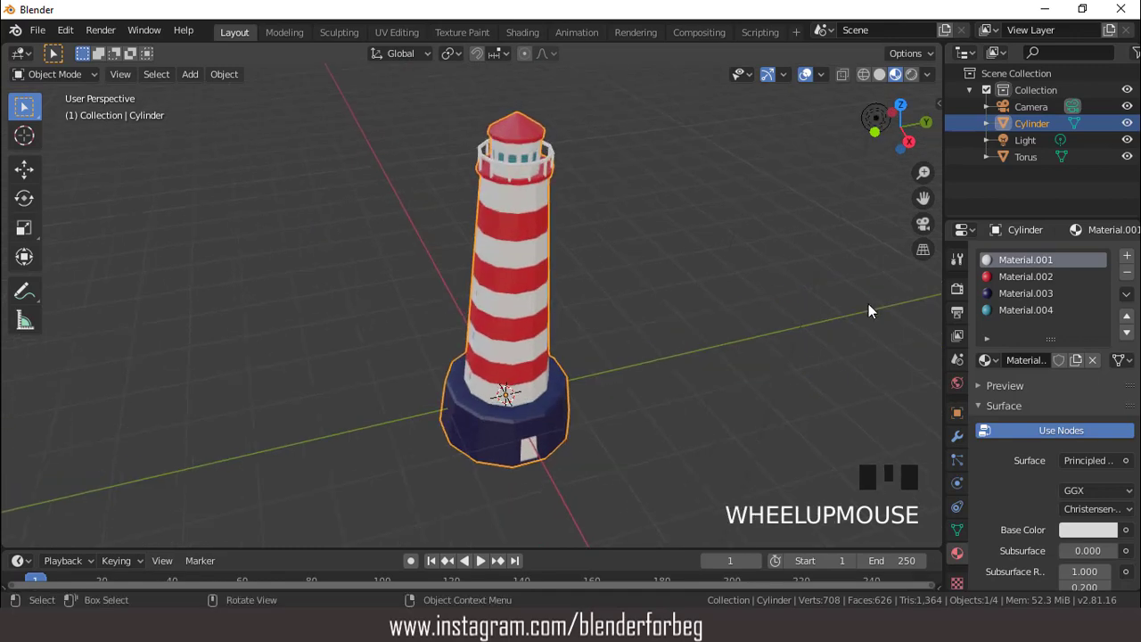
Select the gallery railing, create a new material for it and set its base color to red.
left_click(544, 167)
left_click(1065, 326)
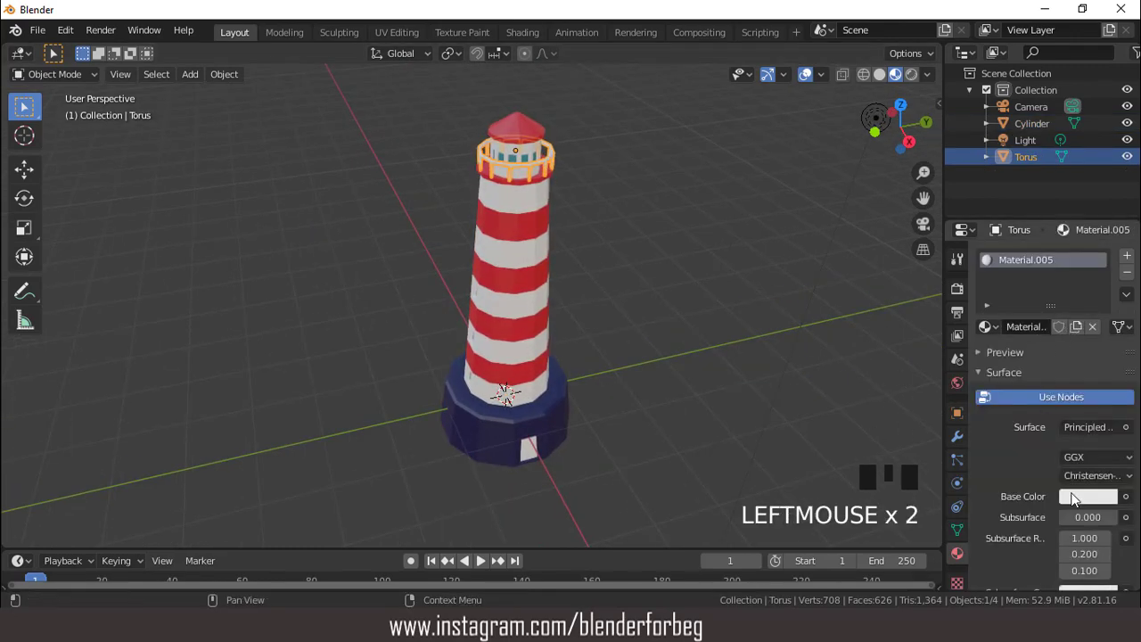
left_click(1074, 497)
left_click_drag(1036, 361, 1036, 377)
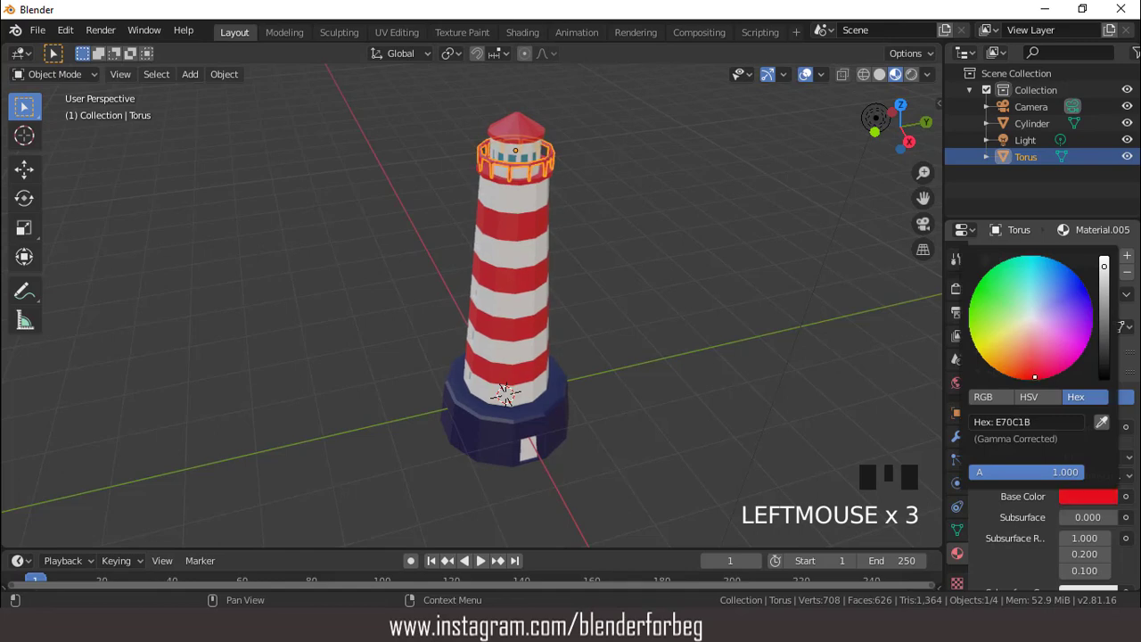
Temporarily turn off the viewport overlays and examine the colored lighthouse with its red railing from several sides.
left_click(809, 74)
scroll(558, 172, "up", 2)
scroll(559, 172, "down", 3)
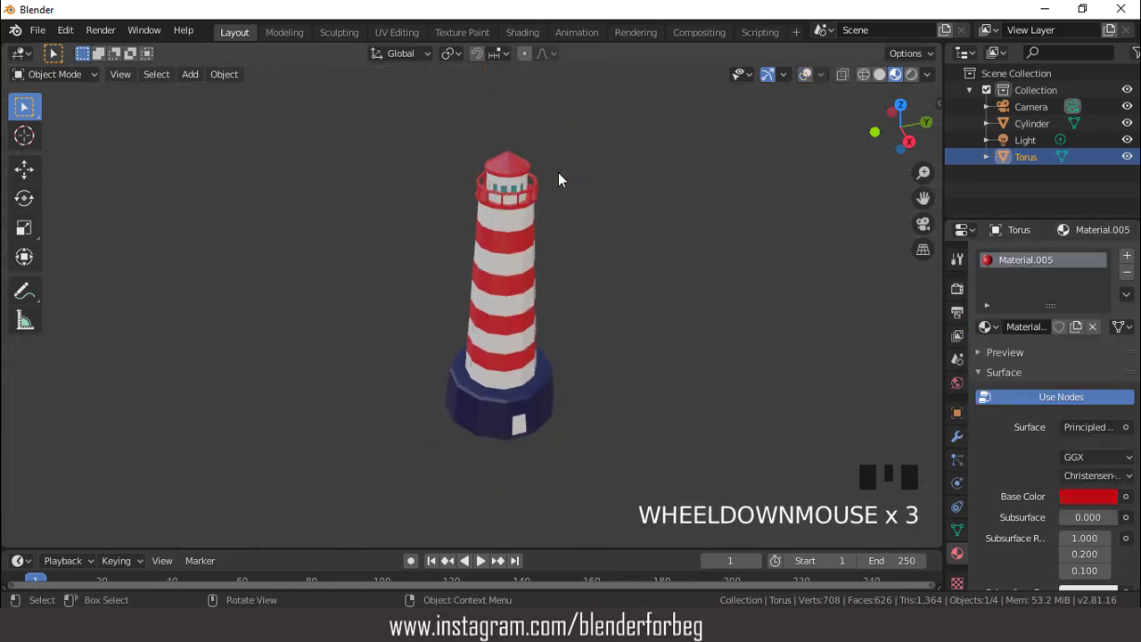
middle_click_drag(492, 183, 562, 172)
scroll(564, 173, "down", 2)
left_click(804, 75)
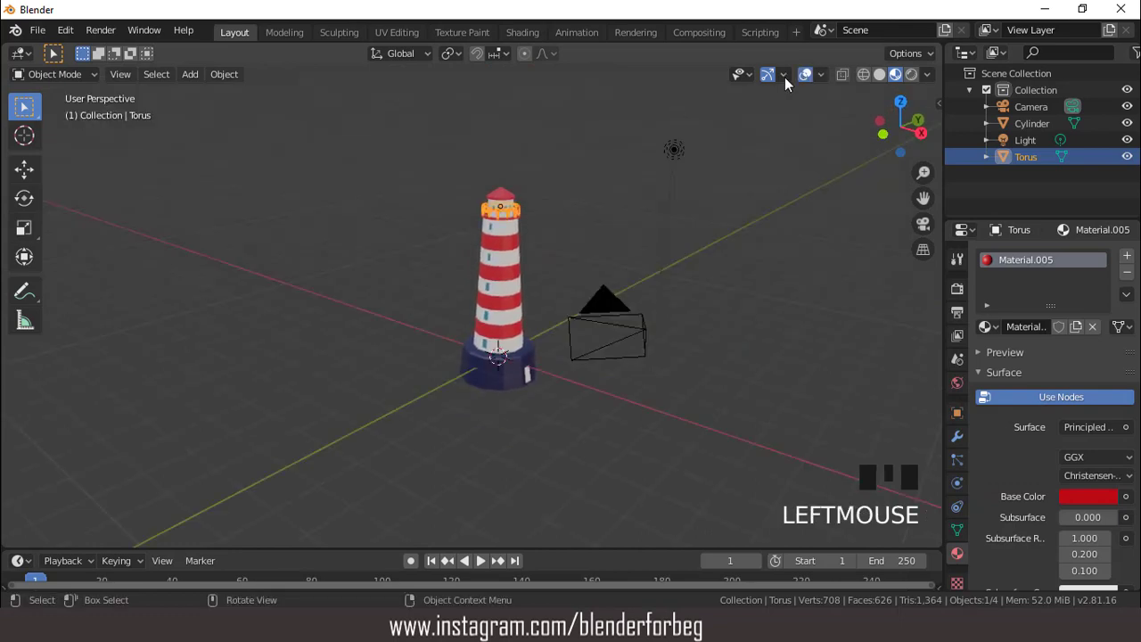
scroll(687, 174, "up", 2)
scroll(688, 176, "down", 5)
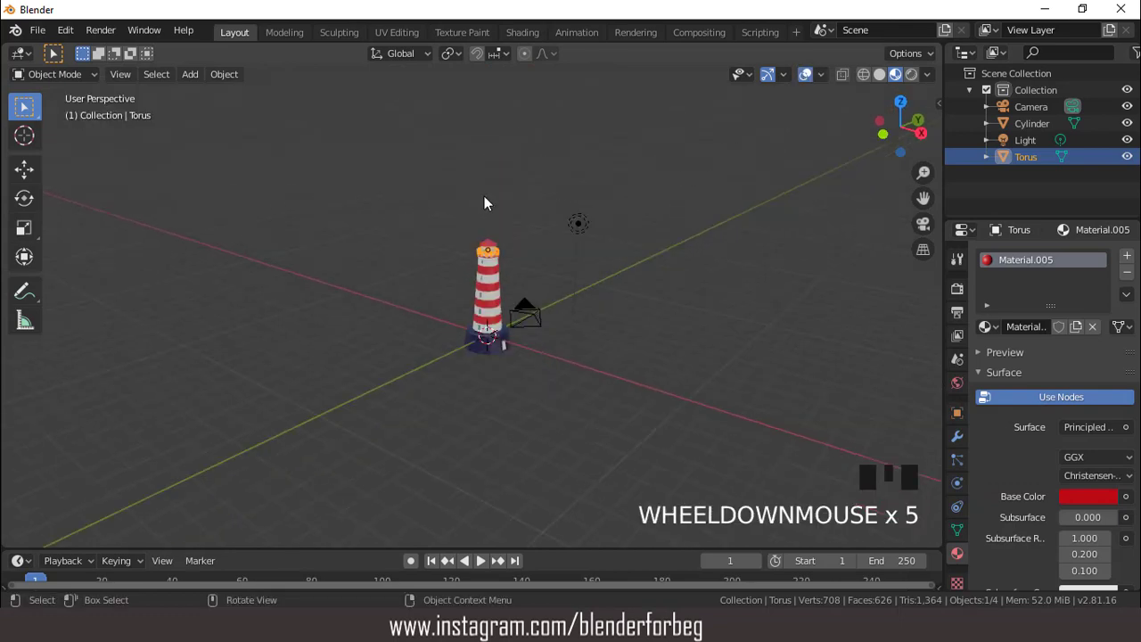
Add a plane mesh at the base of the lighthouse.
left_click(190, 75)
mouse_move(202, 90)
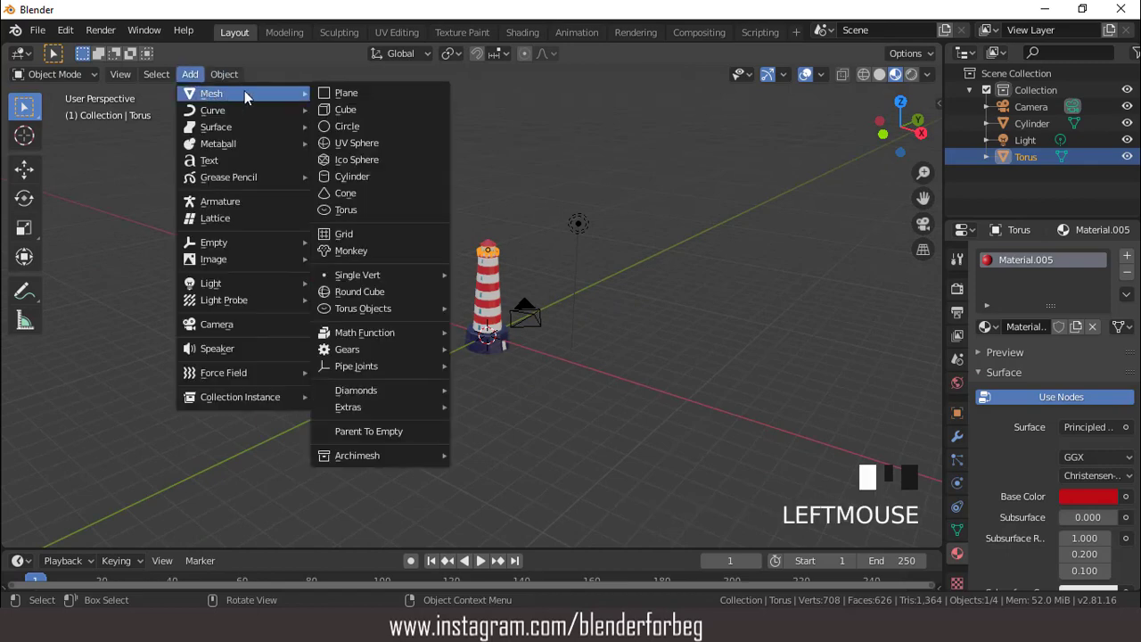
left_click(351, 96)
scroll(657, 311, "up", 3)
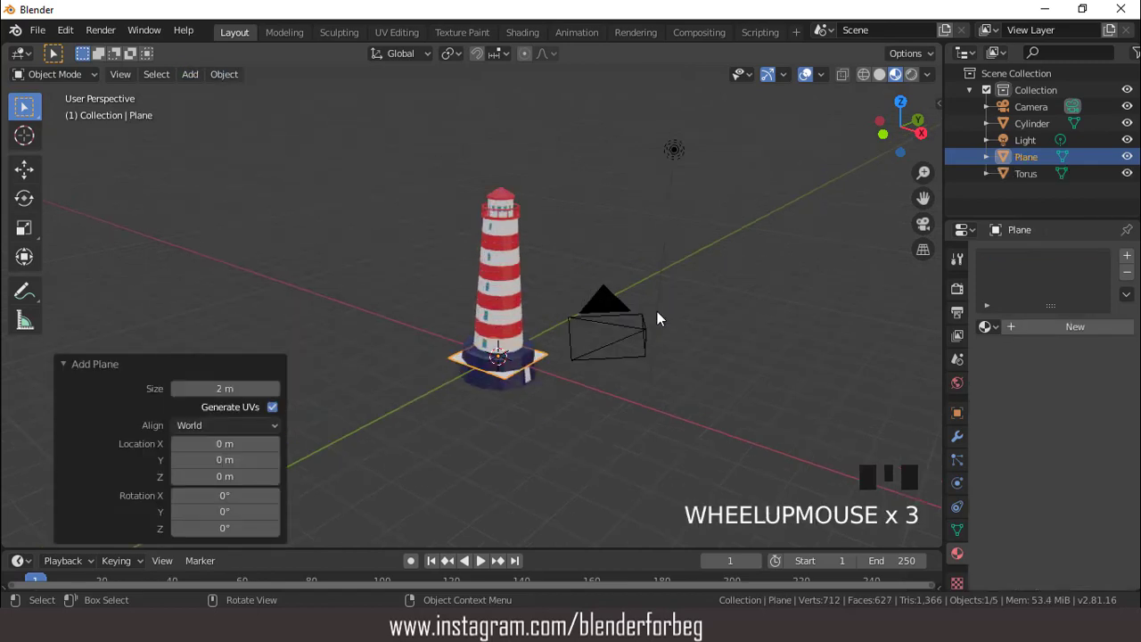
Lower the plane along Z by about 0.459 m to the underside of the lighthouse base, working in front view.
key("KP_1")
key("g")
key("z")
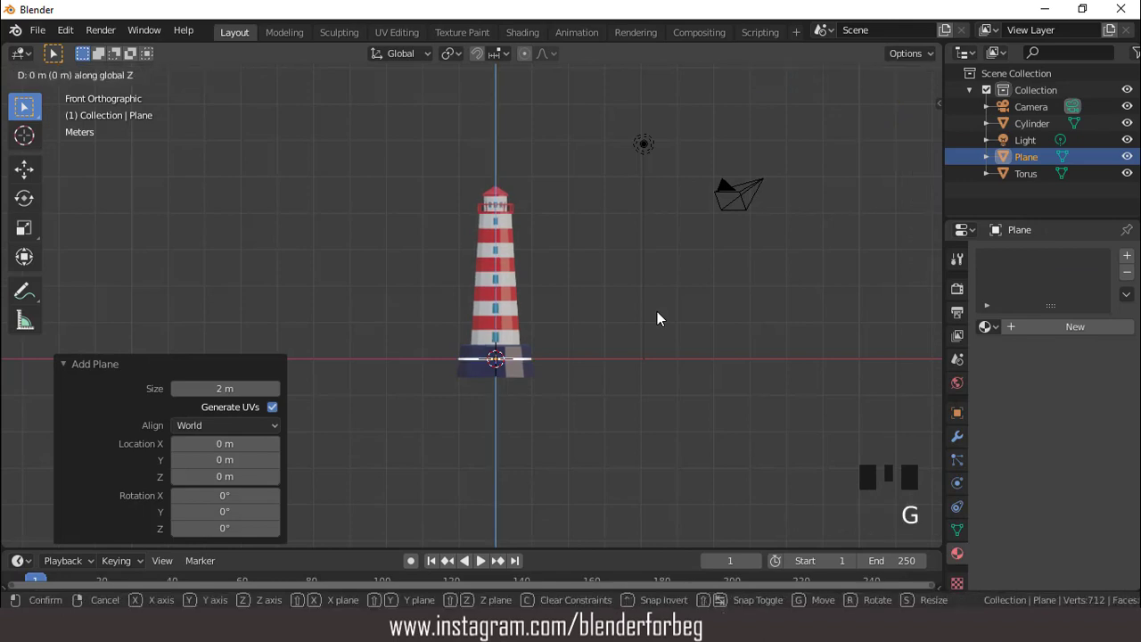
left_click(638, 371)
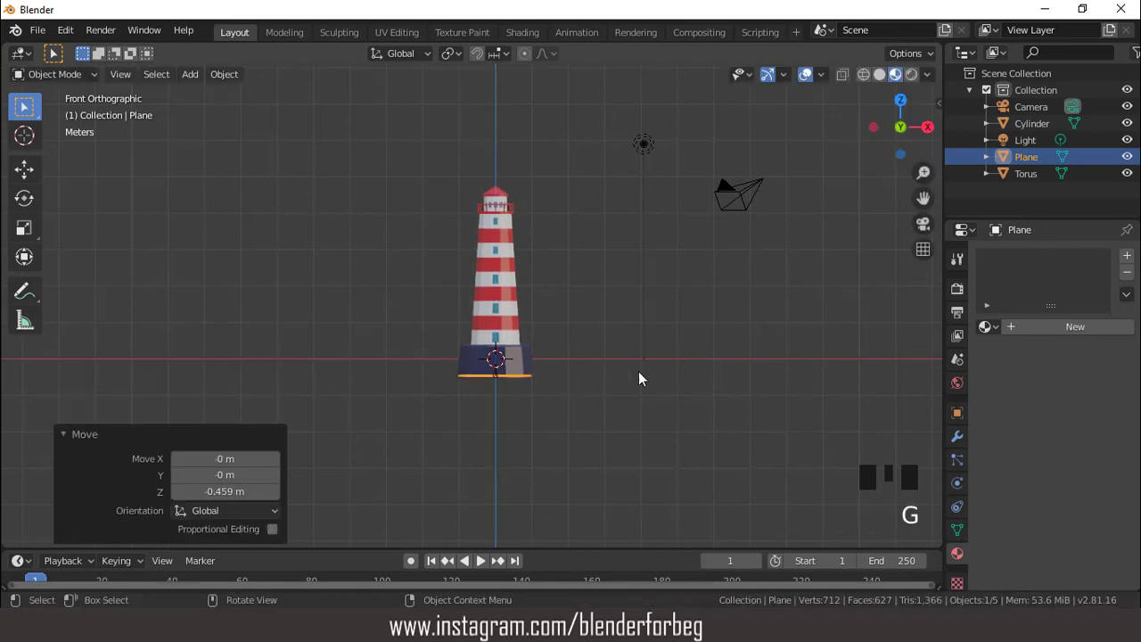
Enlarge the plane into a wide ground surface by scaling it about 8.707 times and a further 1.729 times.
key("s")
left_click(653, 339)
scroll(608, 316, "down", 4)
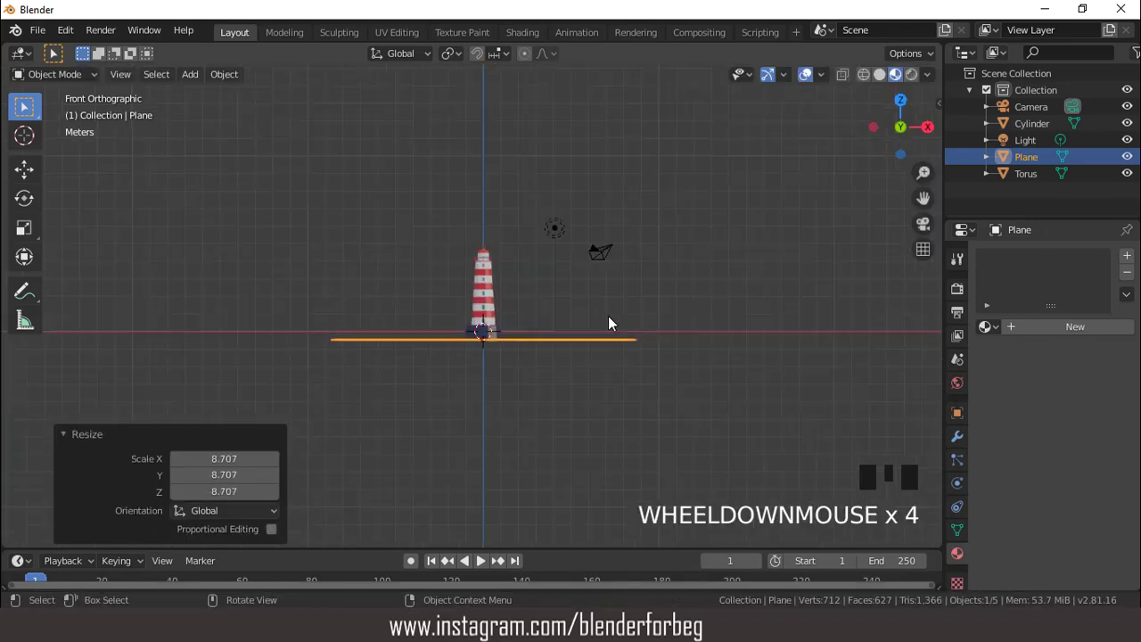
middle_click_drag(608, 315, 499, 398)
scroll(529, 366, "up", 2)
scroll(529, 372, "up", 3)
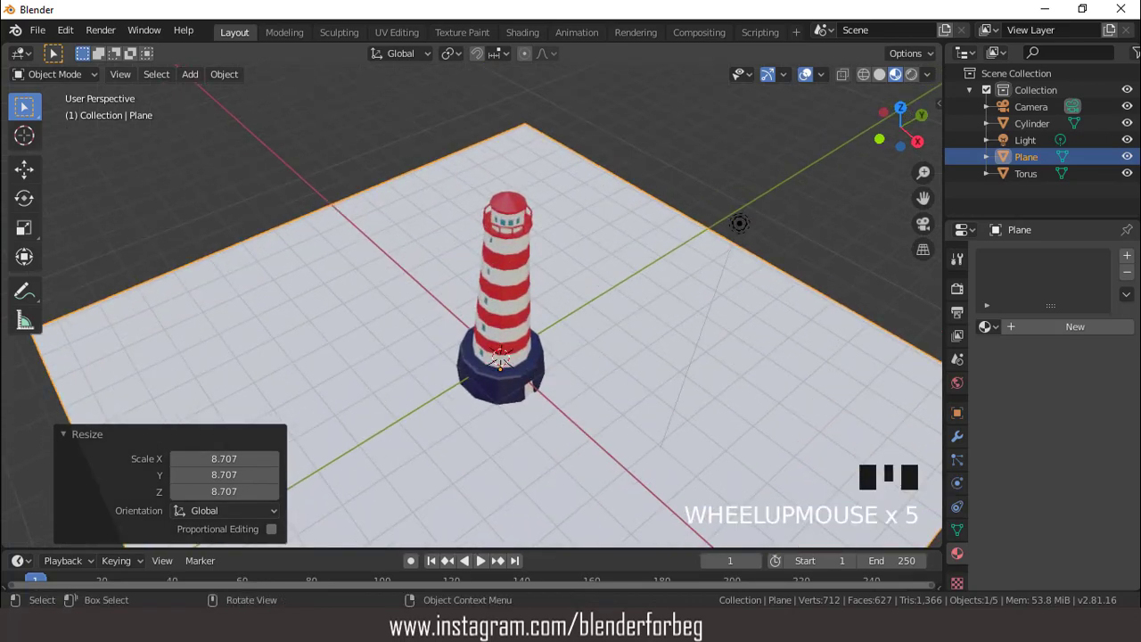
key("s")
left_click(612, 376)
scroll(537, 329, "down", 4)
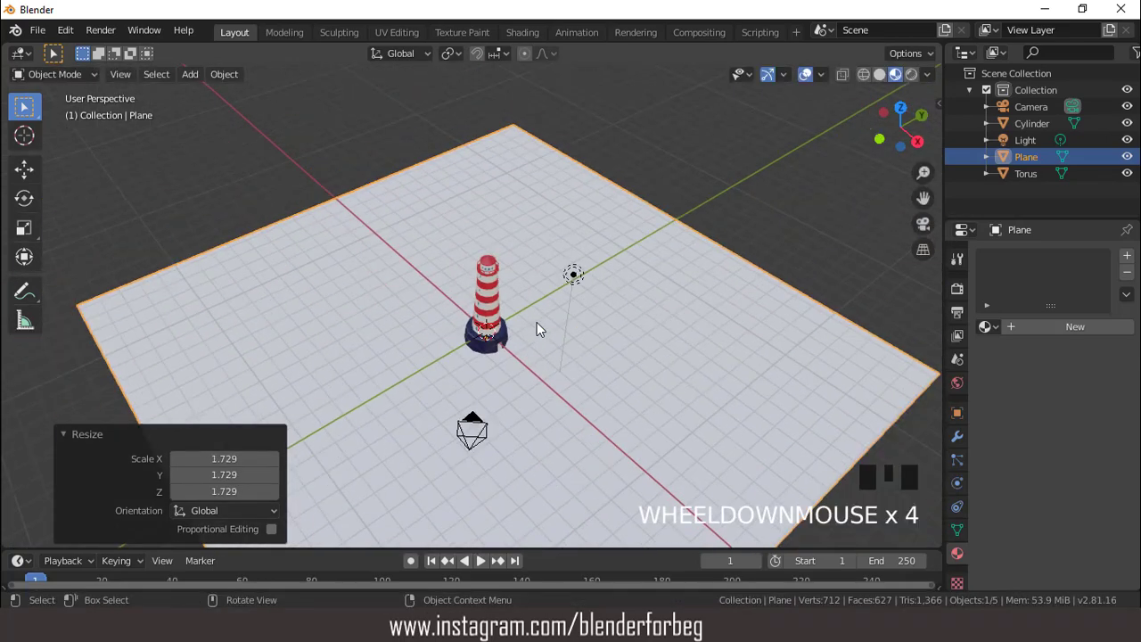
key("KP_0")
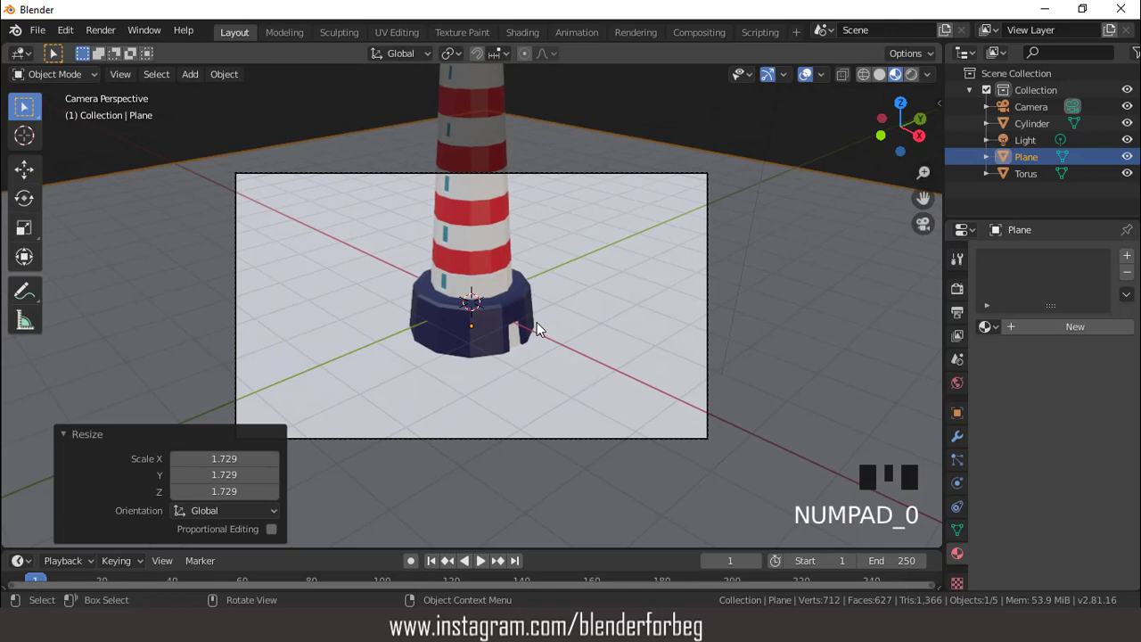
key("KP_0")
middle_click_drag(537, 329, 497, 231)
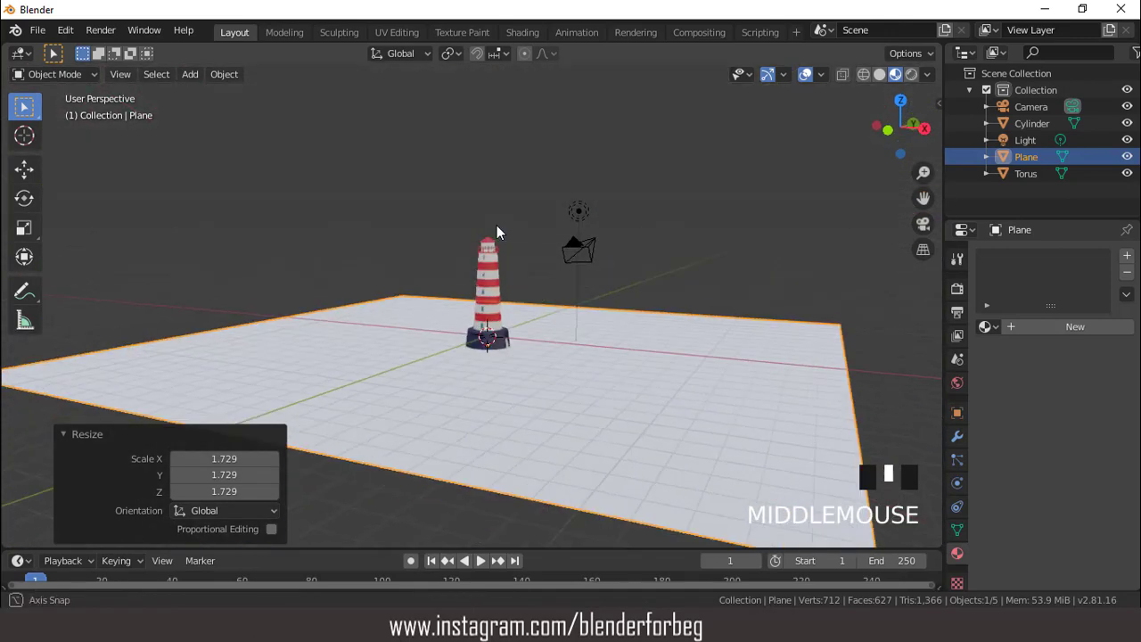
Create a new material for the plane and set its base color to light blue, about hex A7D5E7.
left_click(1048, 327)
middle_click_drag(835, 285, 726, 314)
left_click(1090, 498)
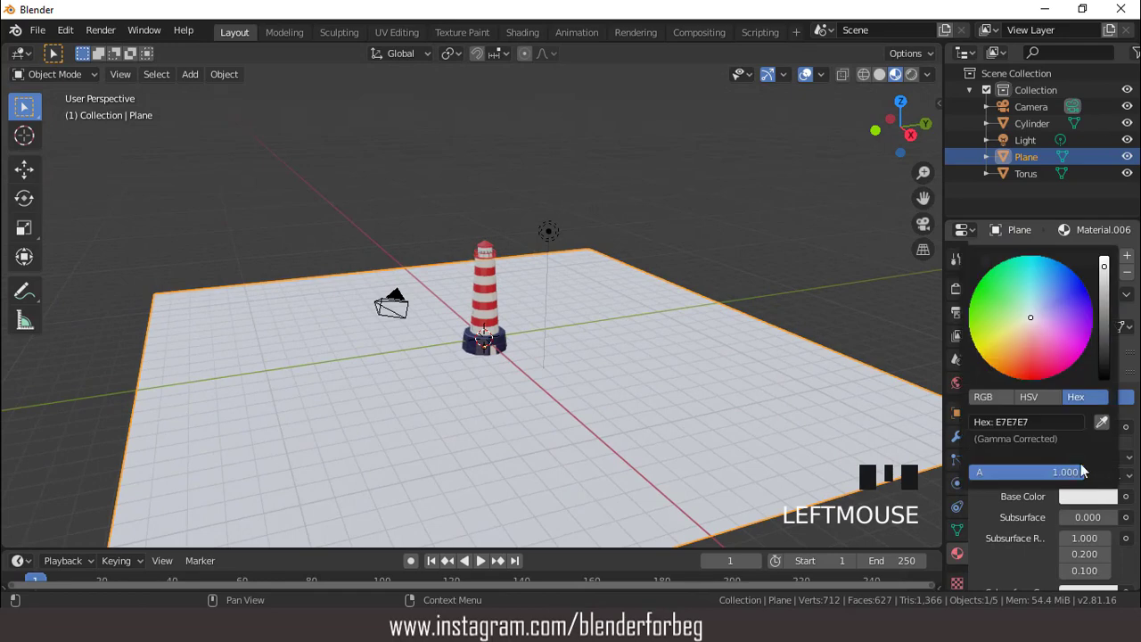
left_click(1036, 301)
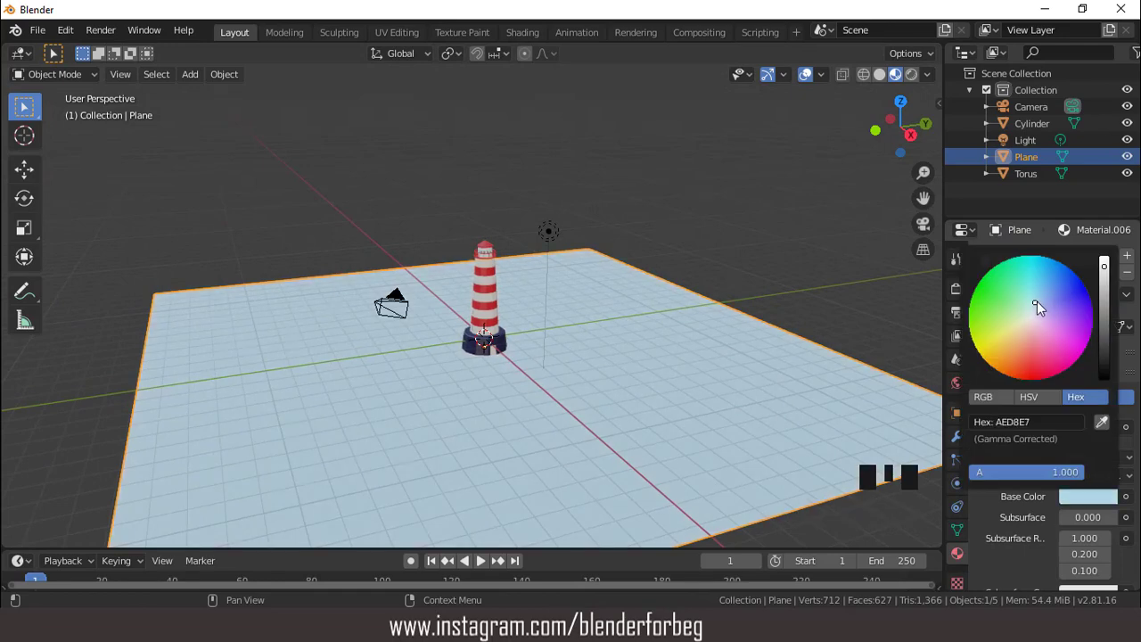
scroll(612, 290, "up", 2)
middle_click_drag(612, 291, 704, 317)
Hide the viewport overlays and darken the plane's base color to a muted blue, hex 7EA2AF.
left_click(805, 75)
scroll(635, 263, "up", 2)
scroll(635, 265, "up", 2)
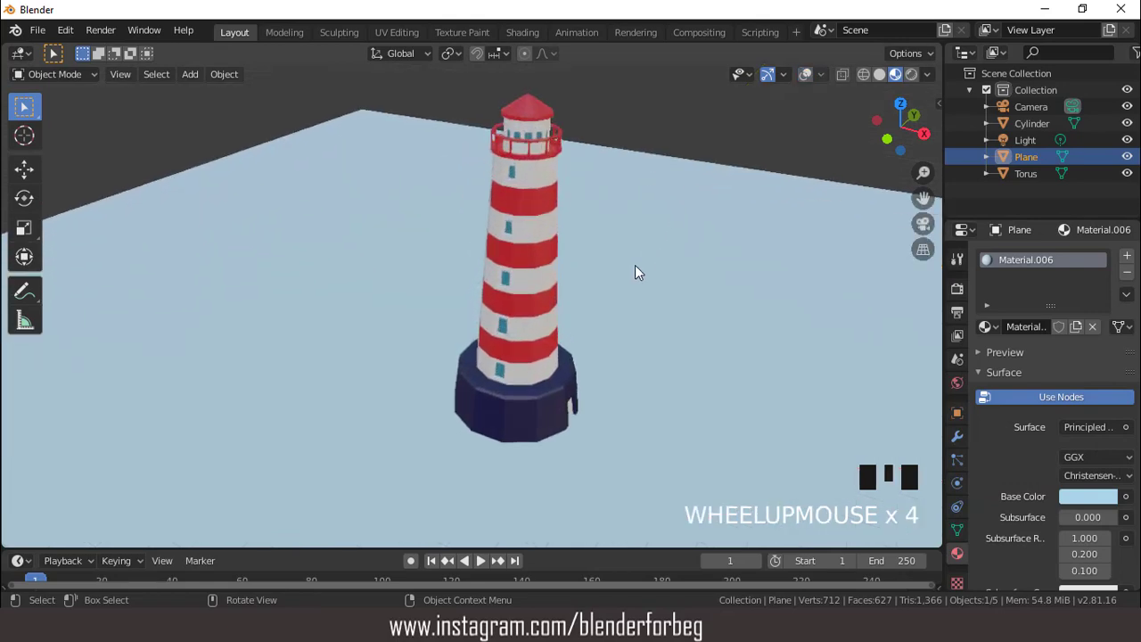
left_click(1083, 496)
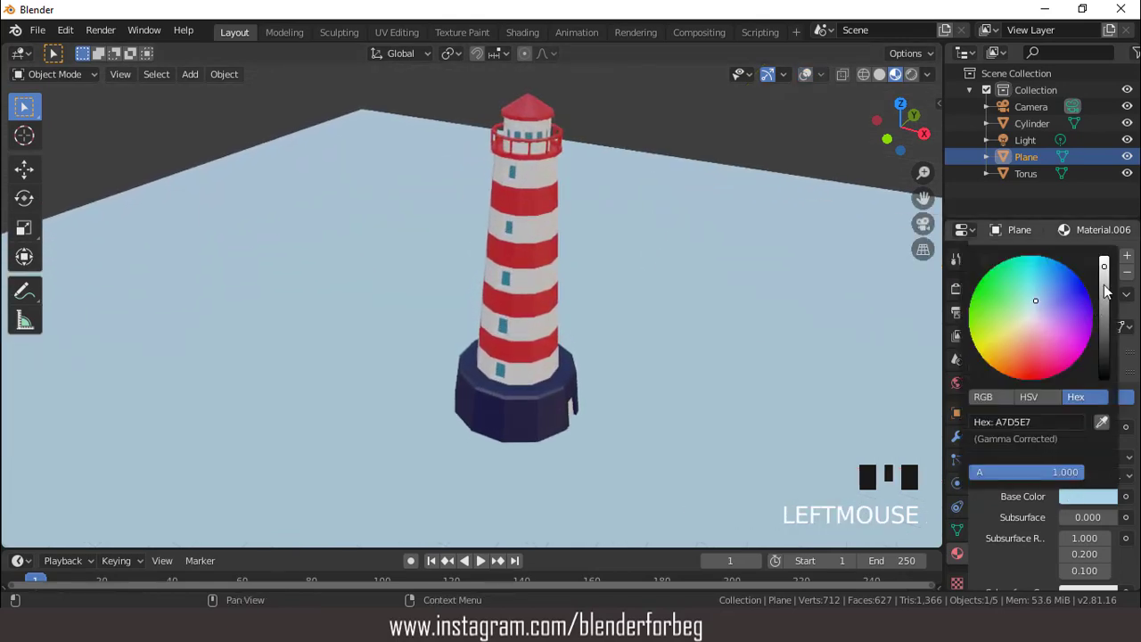
left_click(1104, 284)
left_click(1104, 299)
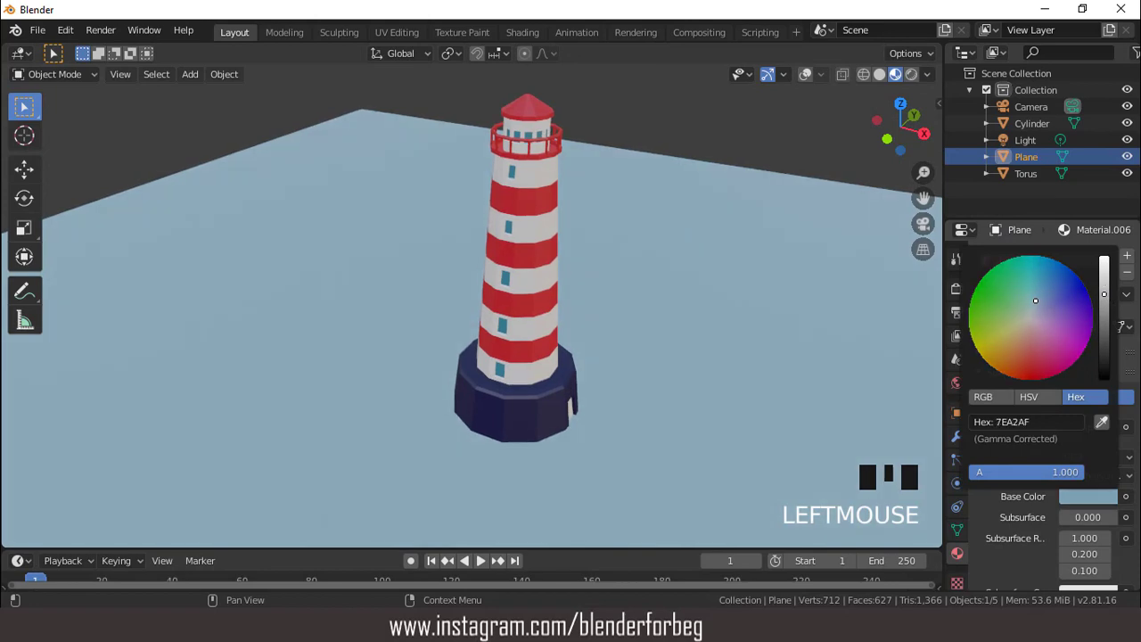
Examine the lighthouse standing on the blue plane, and turn the viewport overlays back on.
scroll(635, 308, "down", 2)
middle_click_drag(635, 307, 602, 280)
scroll(617, 251, "down", 3)
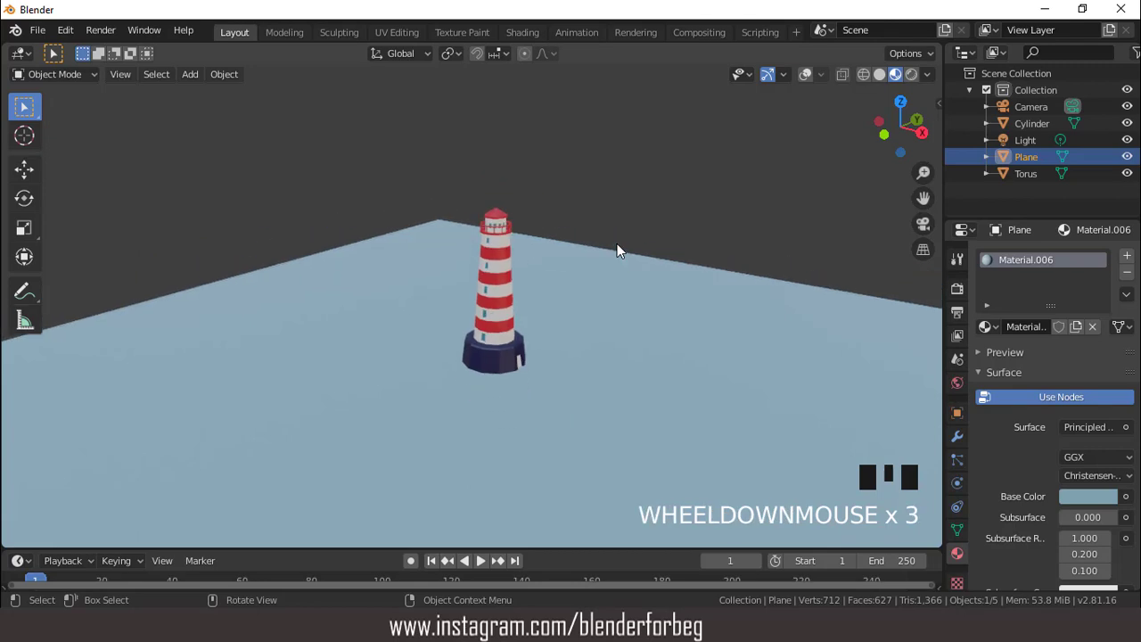
scroll(617, 250, "down", 2)
scroll(617, 249, "up", 3)
left_click(805, 75)
scroll(658, 219, "up", 2)
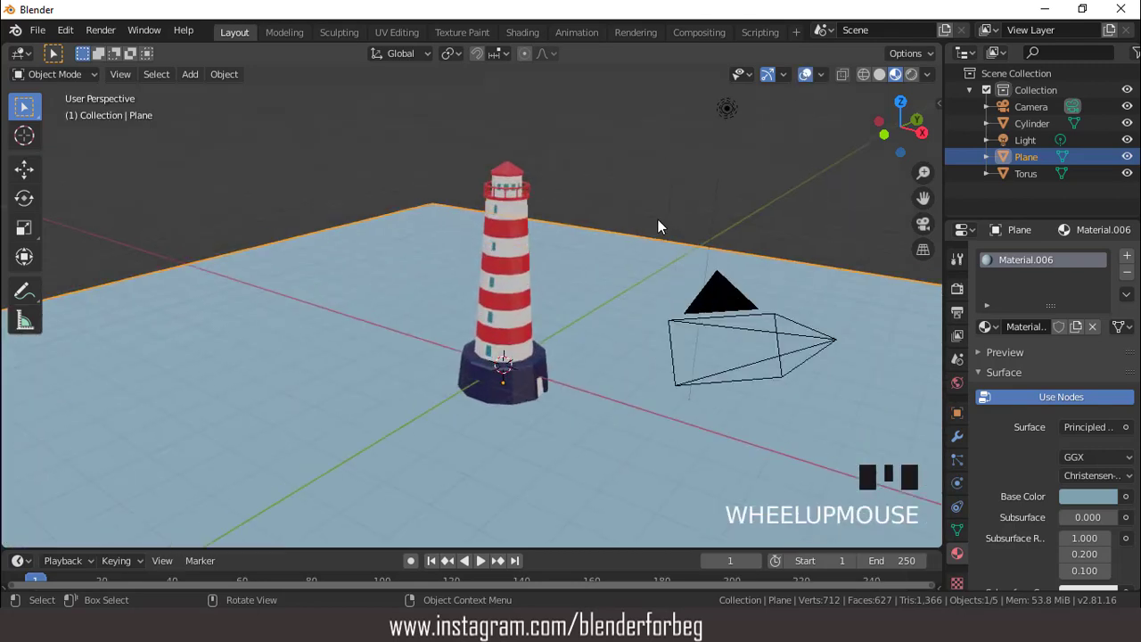
In camera view, scale the lighthouse and its railing together to about 0.742 and lower them about 0.612 m along Z.
key("KP_0")
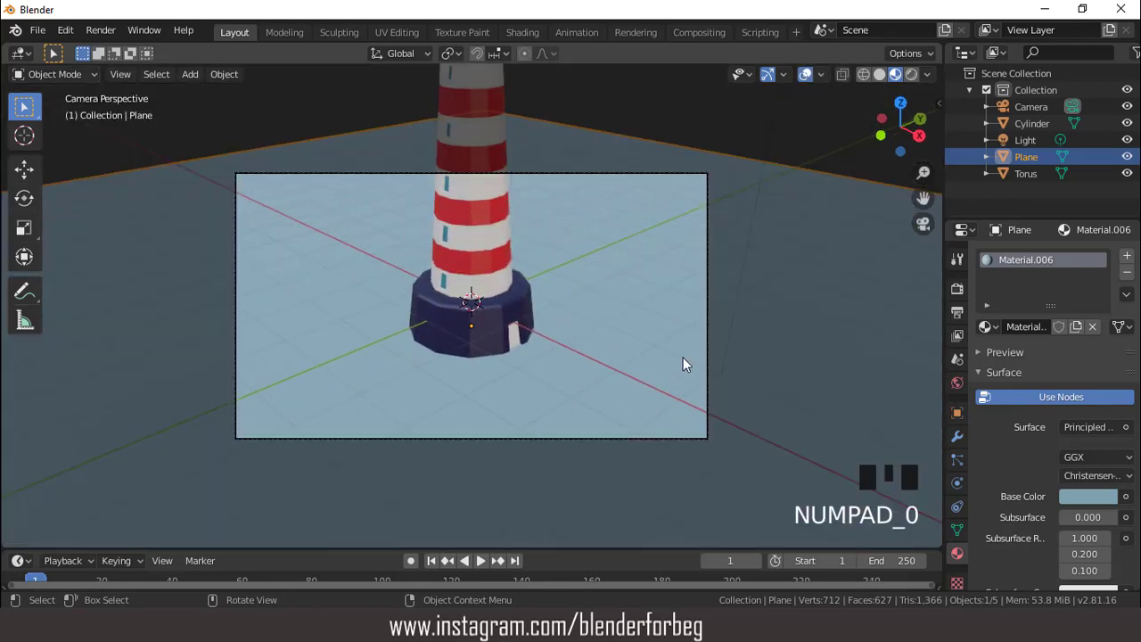
scroll(577, 329, "down", 3)
left_click(487, 300)
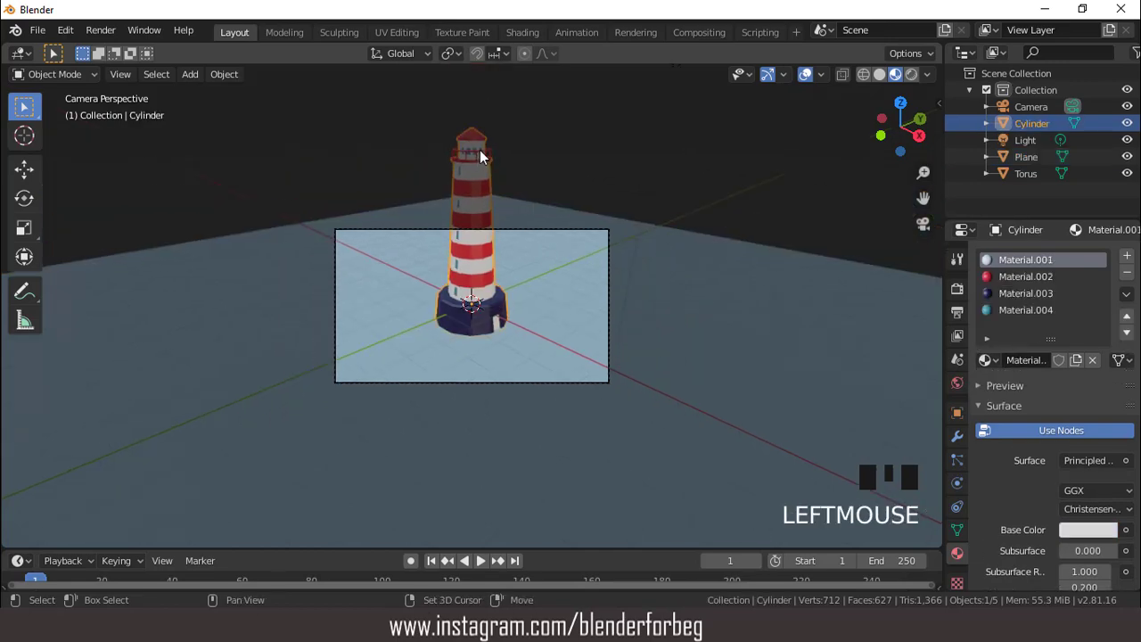
left_click(480, 152, "shift")
scroll(553, 294, "up", 2)
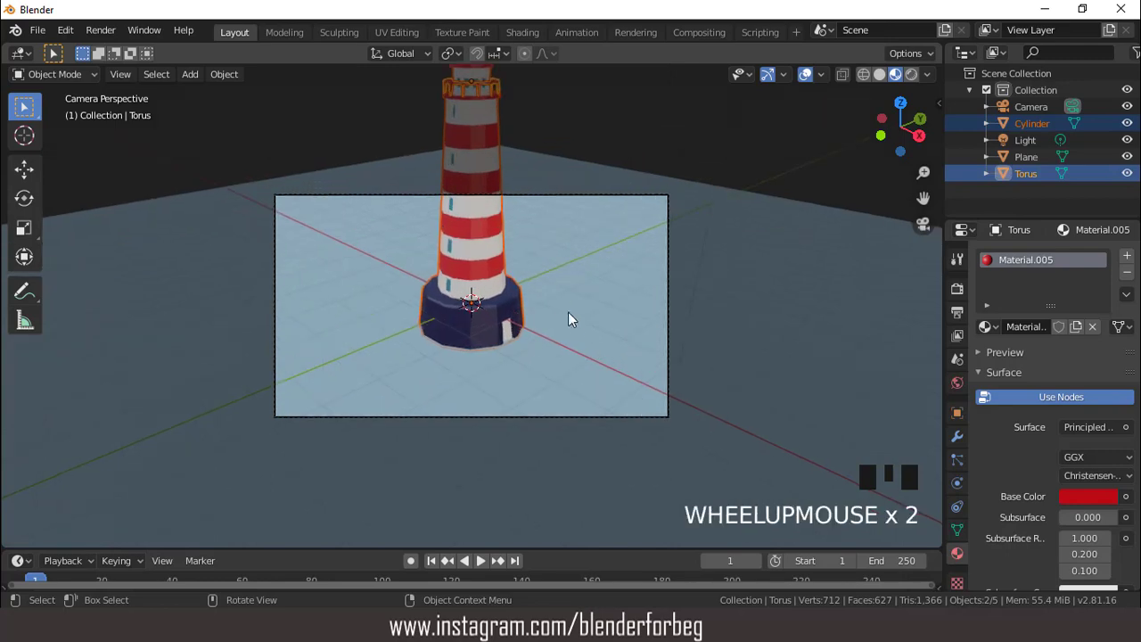
key("s")
left_click(538, 300)
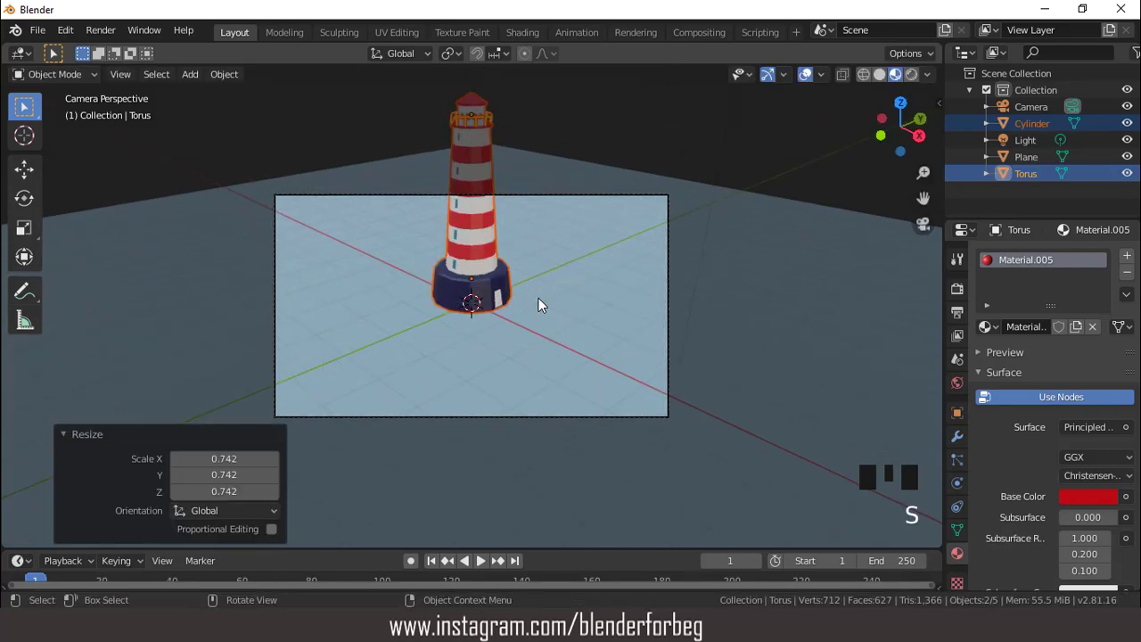
key("g")
key("z")
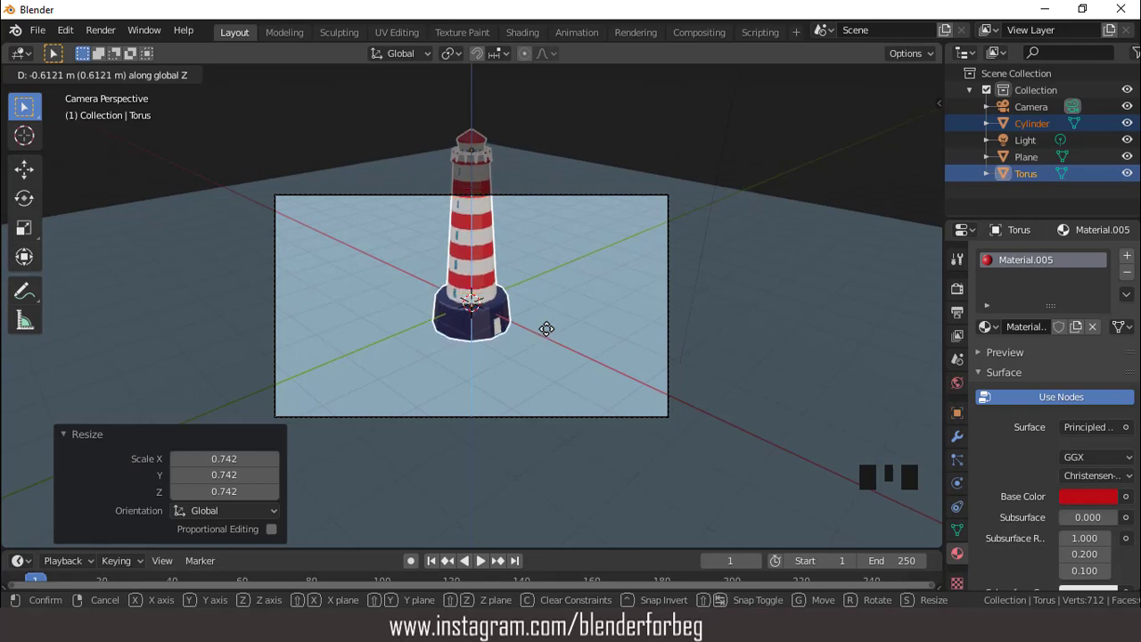
left_click(546, 329)
Select the camera and raise it about 1.34 m along Z to bring the whole lighthouse into the frame.
left_click(538, 195)
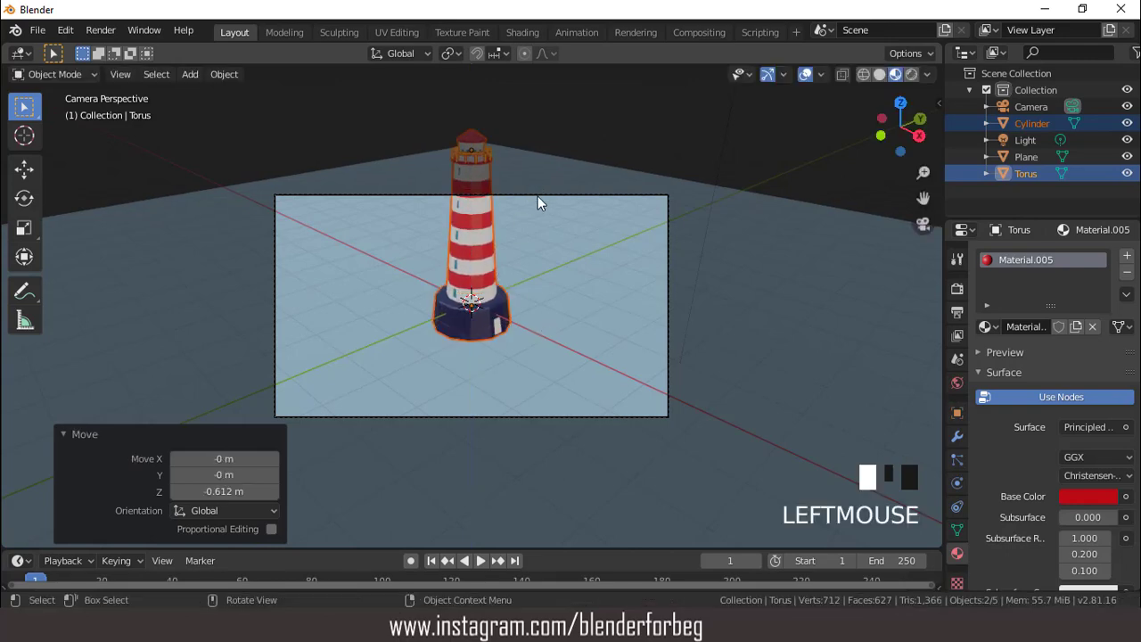
key("g")
key("z")
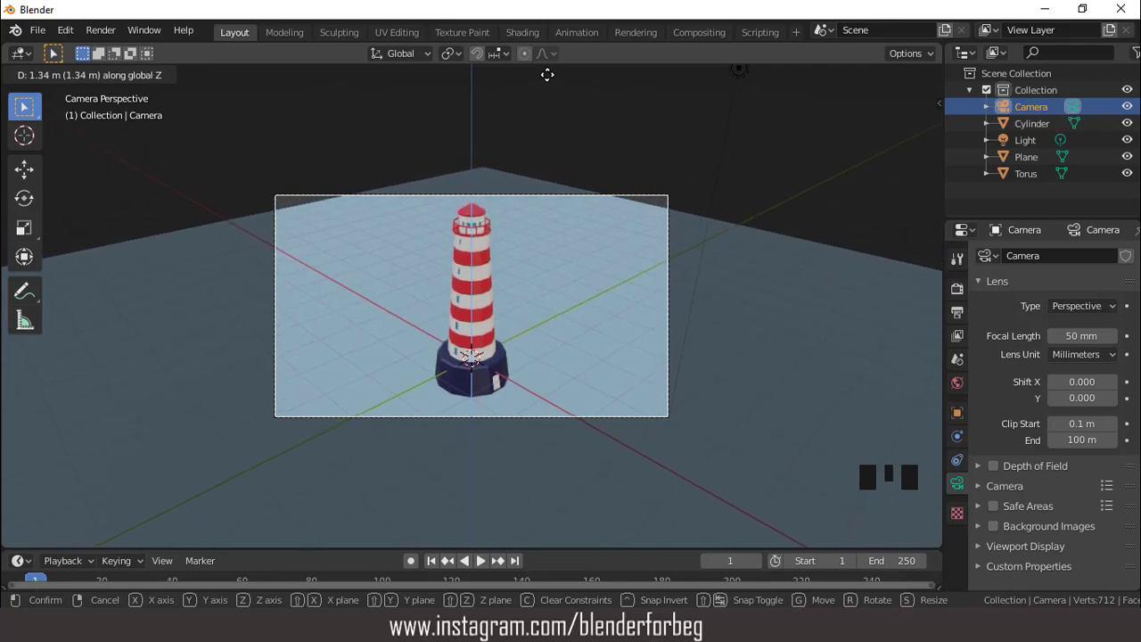
left_click(547, 73)
Select the lighthouse body and railing together and scale them up by about 1.161.
scroll(529, 252, "up", 1)
left_click(475, 190)
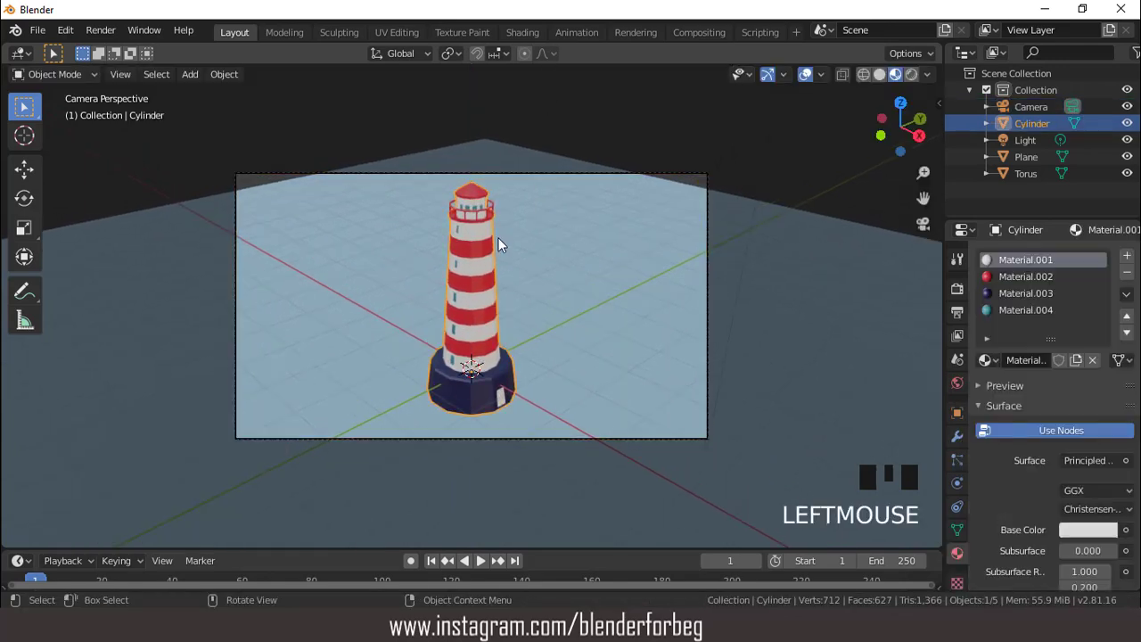
left_click(477, 212, "shift")
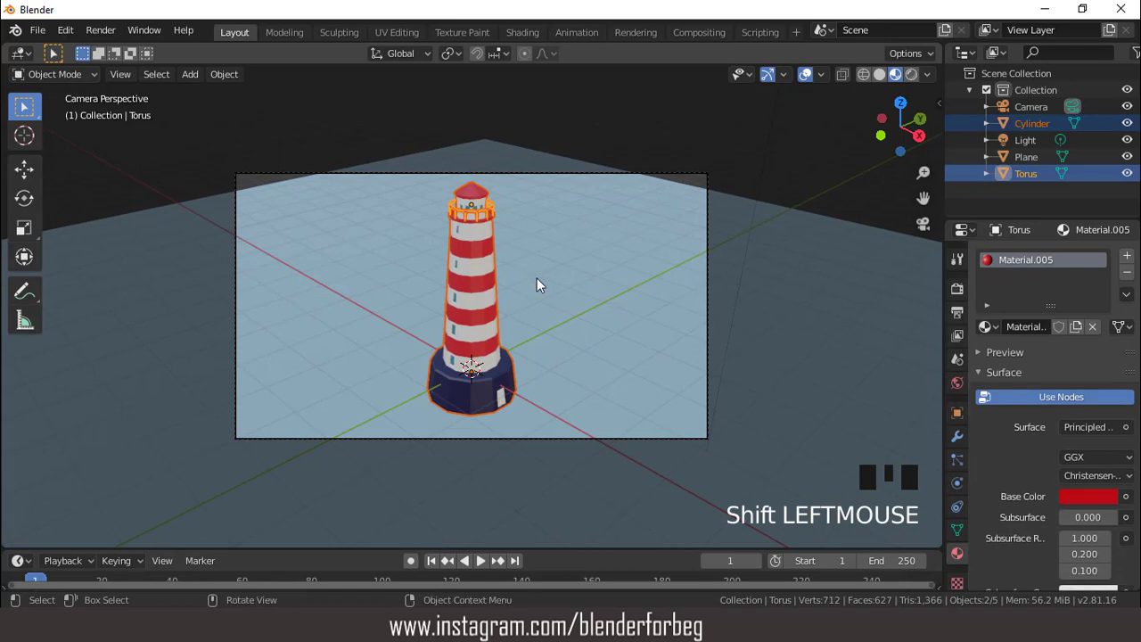
key("s")
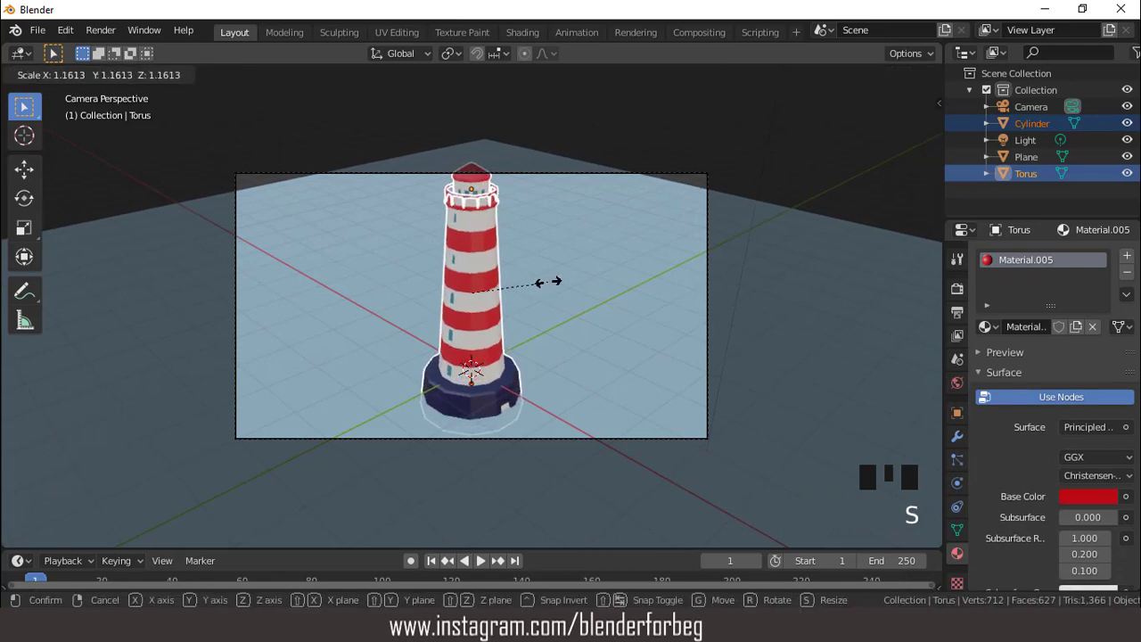
left_click(548, 282)
Lower the lighthouse and railing about 0.207 m along Z and scale them down to about 0.96.
key("g")
key("z")
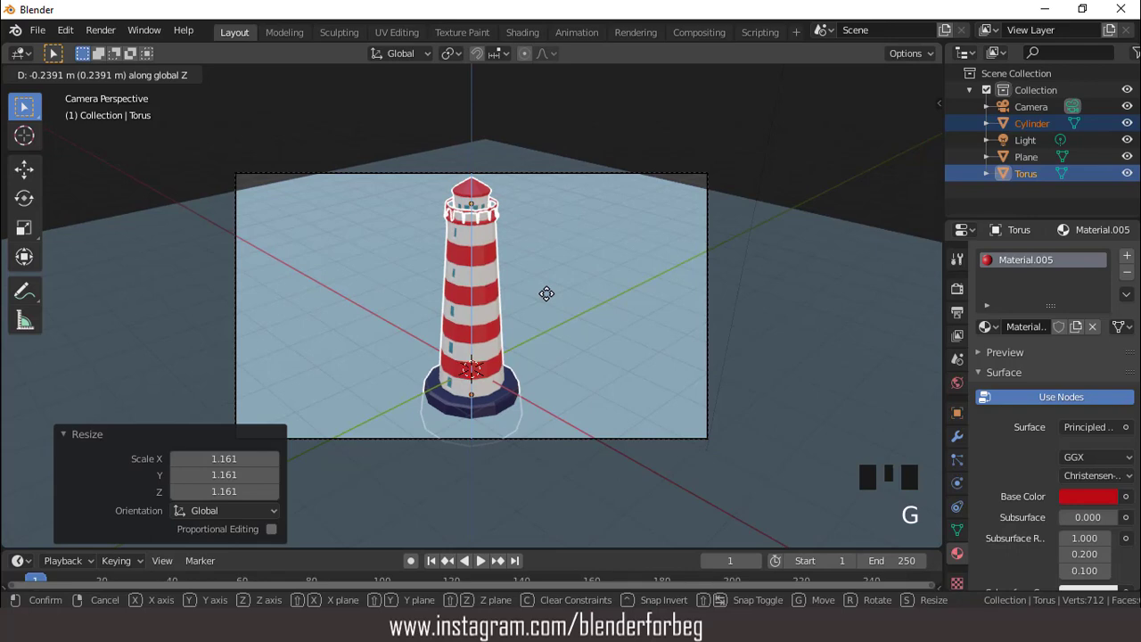
left_click(547, 293)
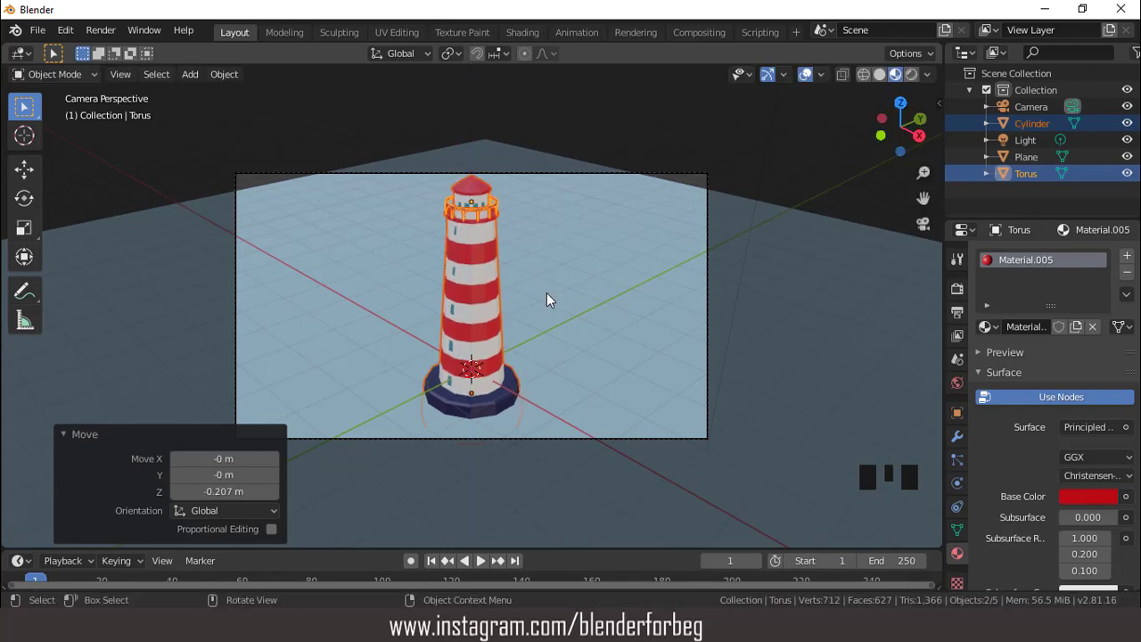
key("s")
left_click(547, 291)
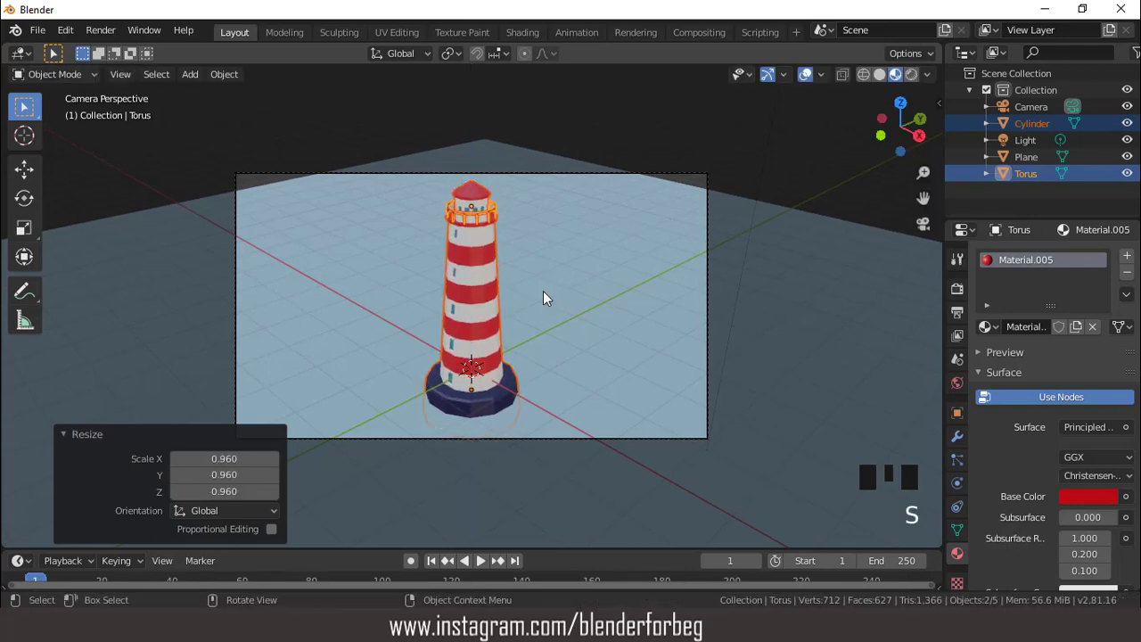
Select the ground plane and lower it about 0.431 m along Z to meet the bottom of the lighthouse base.
scroll(547, 286, "down", 2)
key("KP_0")
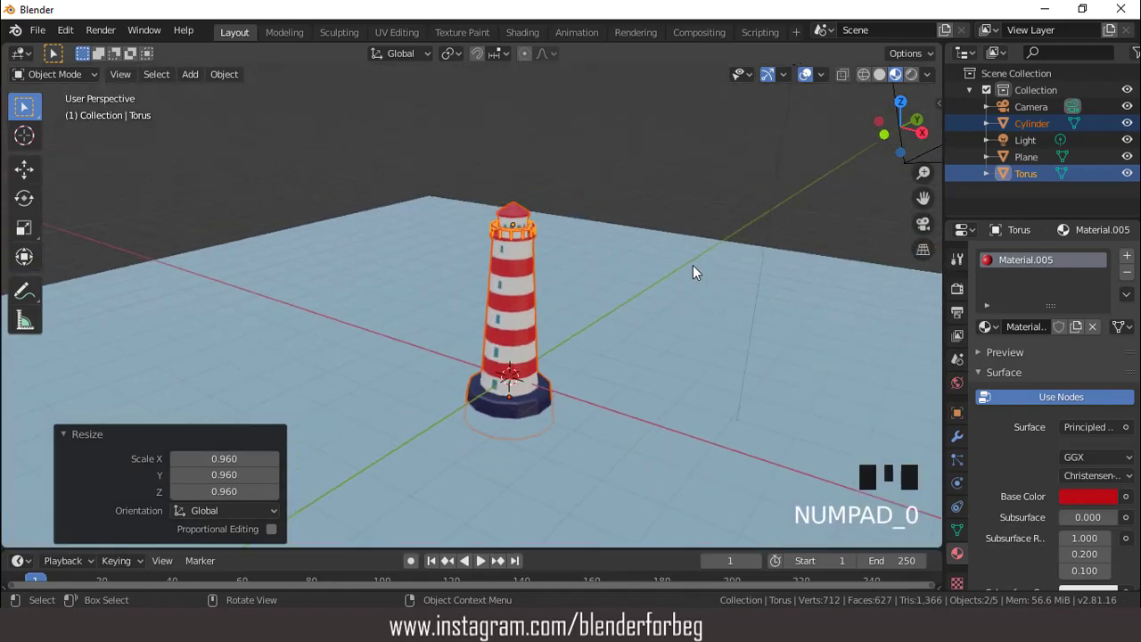
scroll(515, 339, "down", 2)
middle_click_drag(515, 339, 588, 372)
left_click(585, 406)
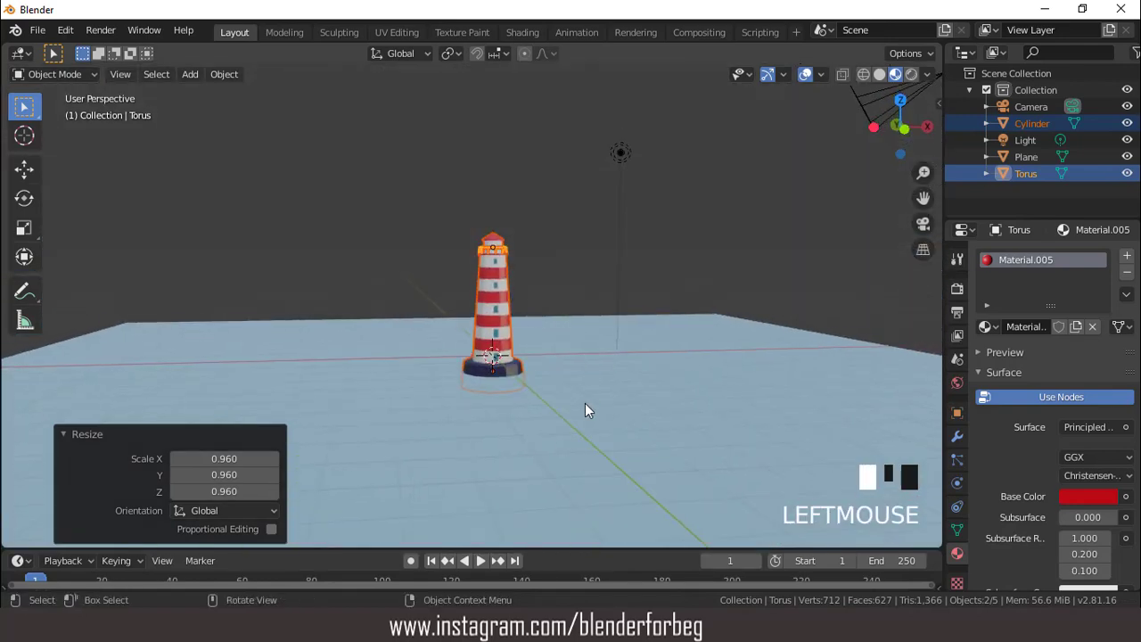
scroll(585, 408, "up", 2)
key("KP_1")
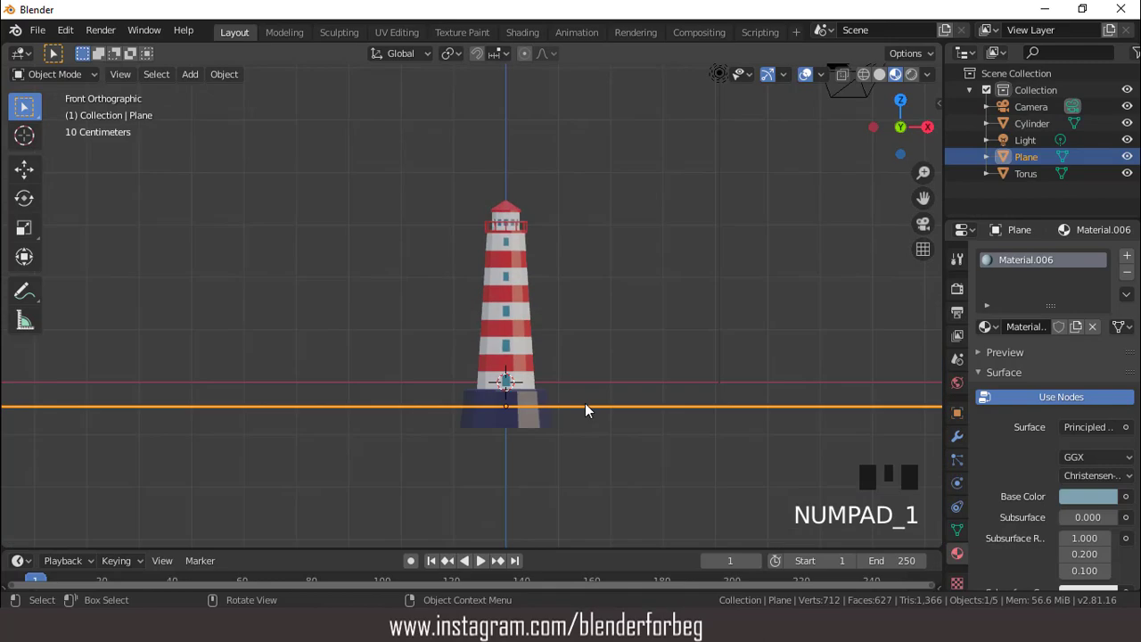
key("g")
key("z")
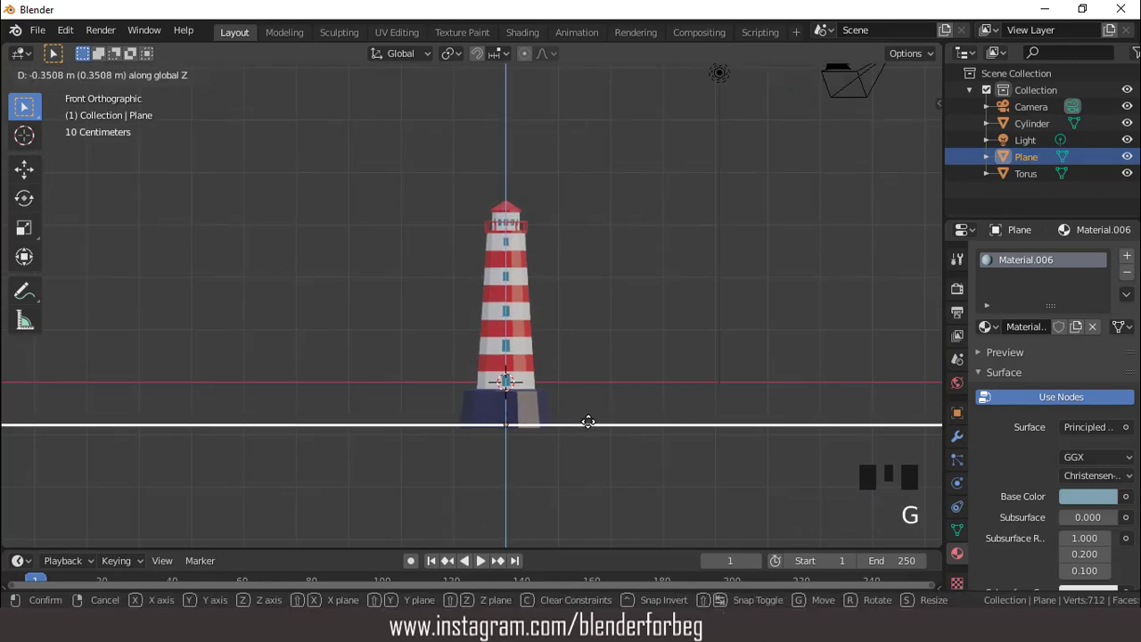
left_click(590, 426)
Check the framing of the lighthouse in camera view with the viewport overlays temporarily hidden.
middle_click_drag(597, 341, 520, 362)
scroll(555, 348, "up", 2)
key("KP_0")
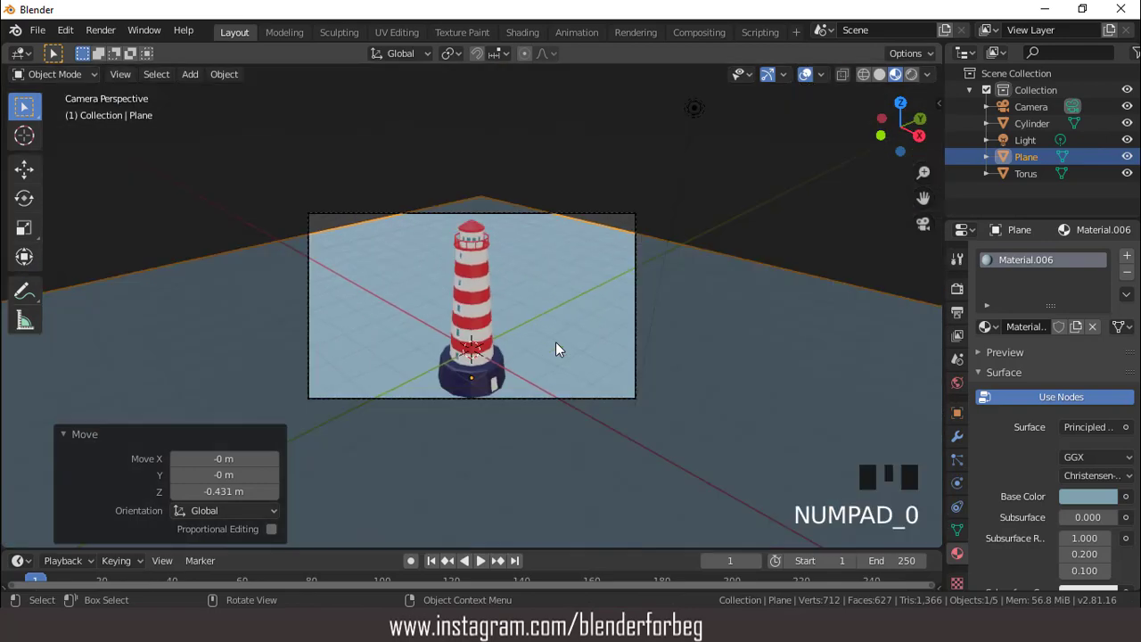
left_click(805, 74)
scroll(624, 261, "up", 2)
scroll(624, 261, "down", 3)
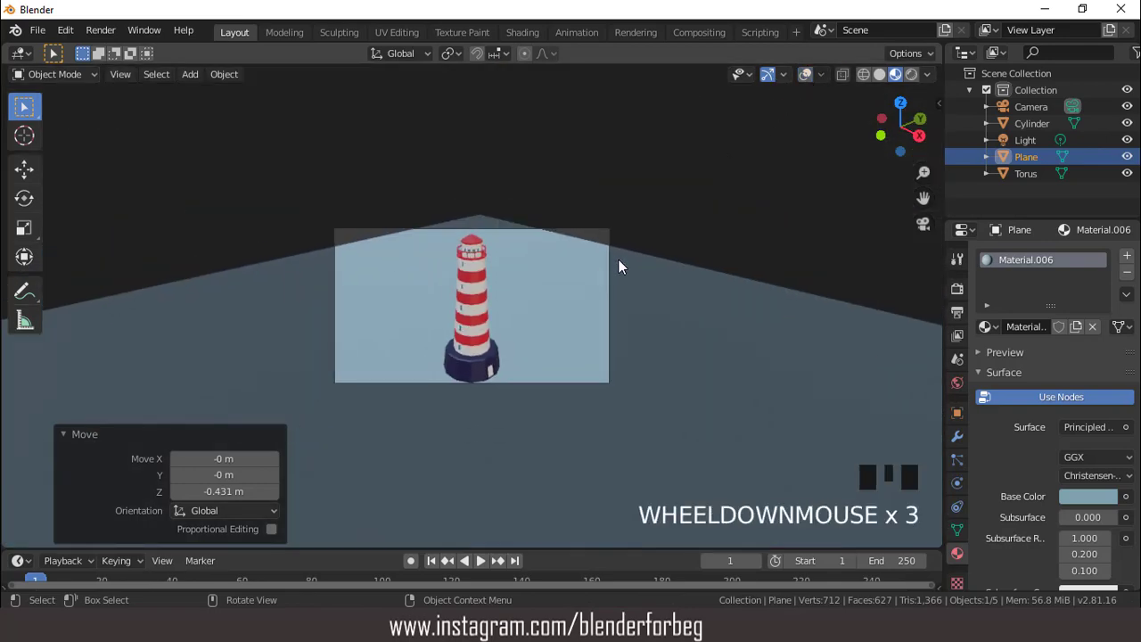
left_click(805, 75)
Scale the ground plane up by about 1.334 so that it fills the camera frame.
left_click(712, 321)
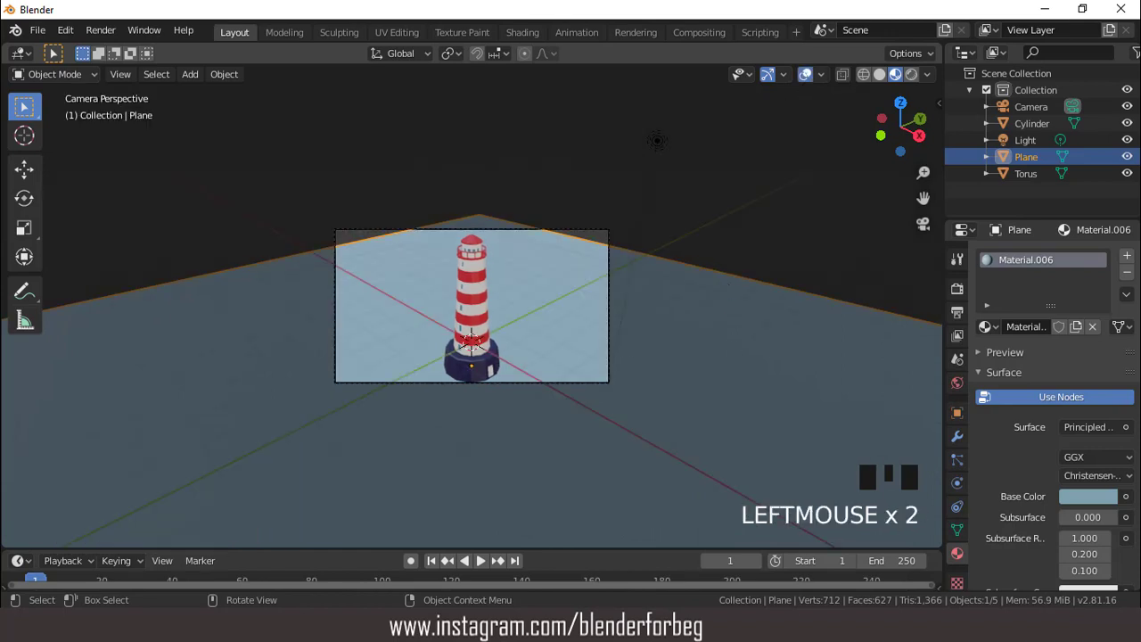
key("s")
left_click(818, 332)
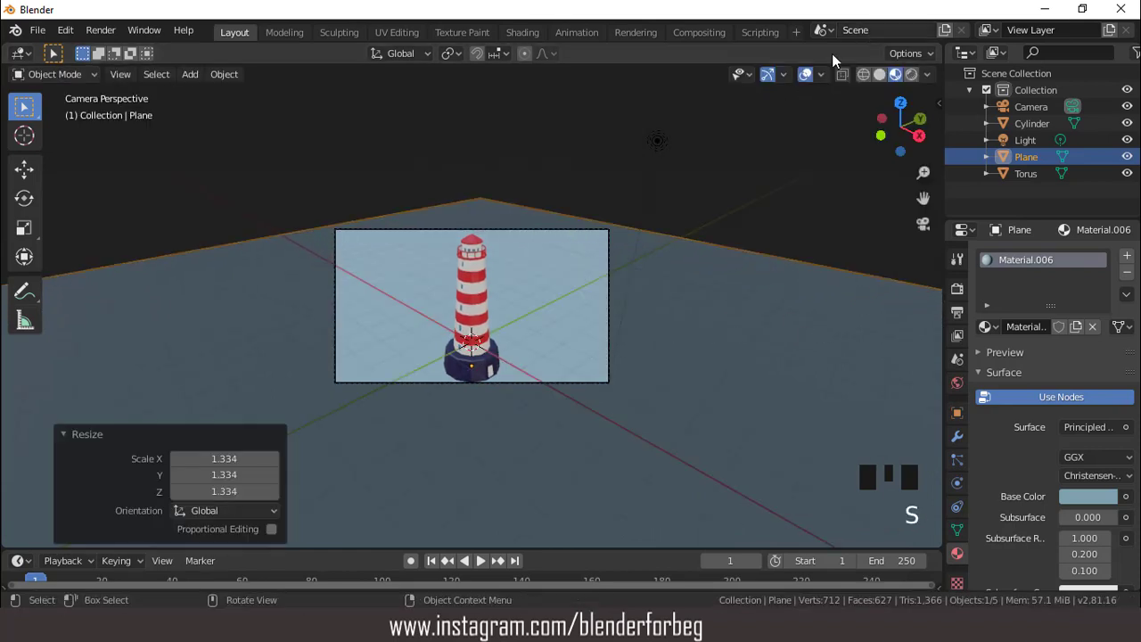
Hide the viewport overlays and switch the camera view to Rendered shading.
left_click(806, 75)
scroll(711, 175, "up", 3)
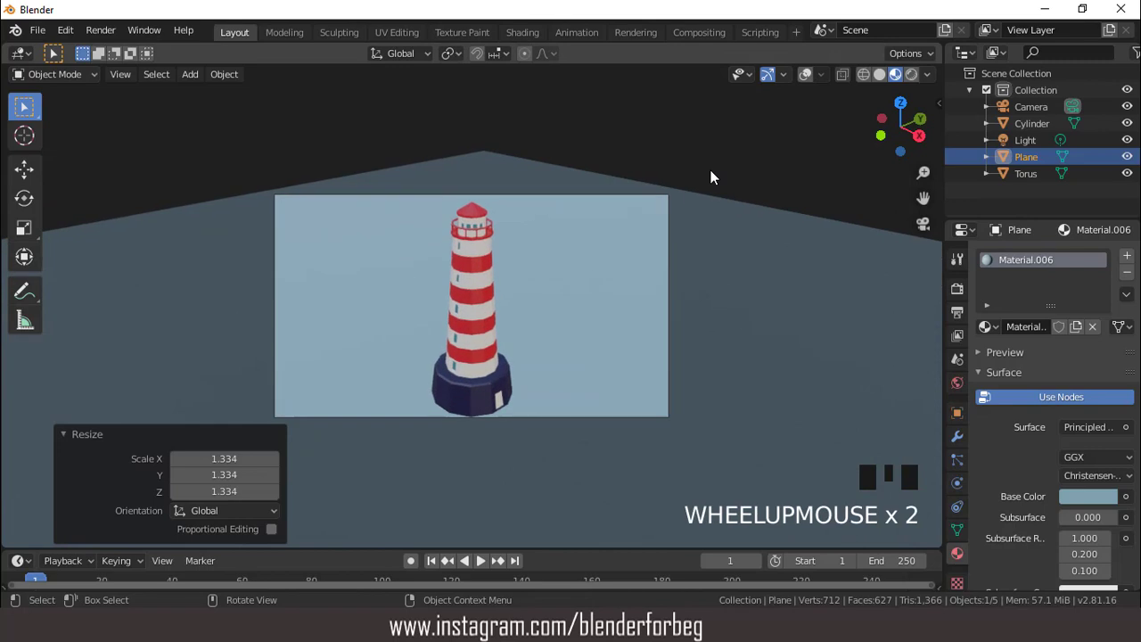
left_click(912, 75)
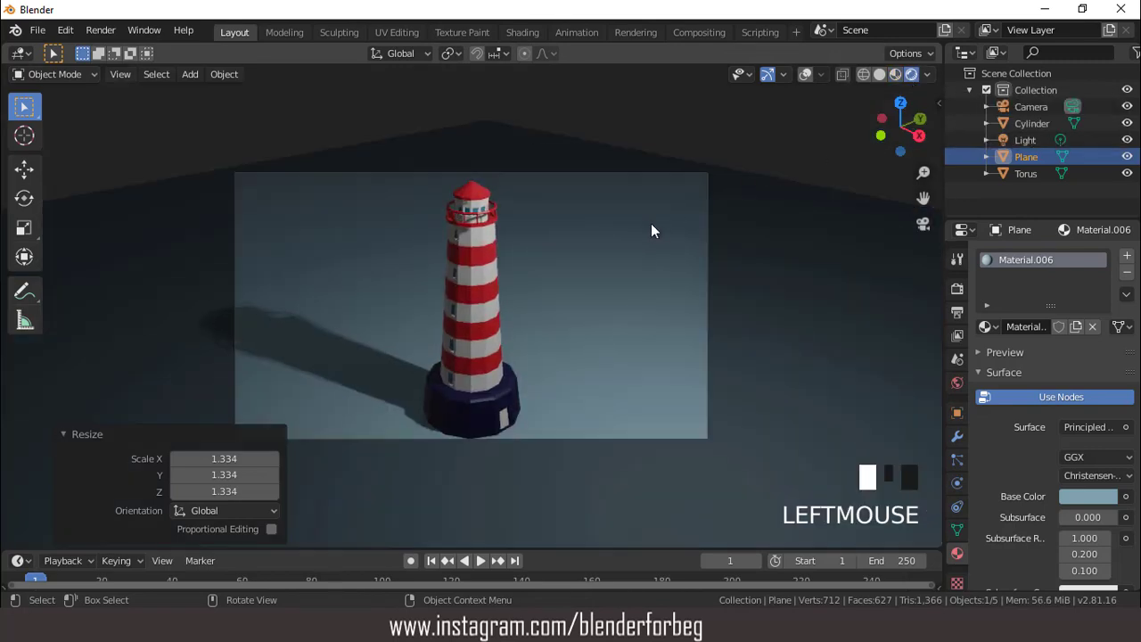
Select the scene light and change its type to Area.
left_click(1026, 140)
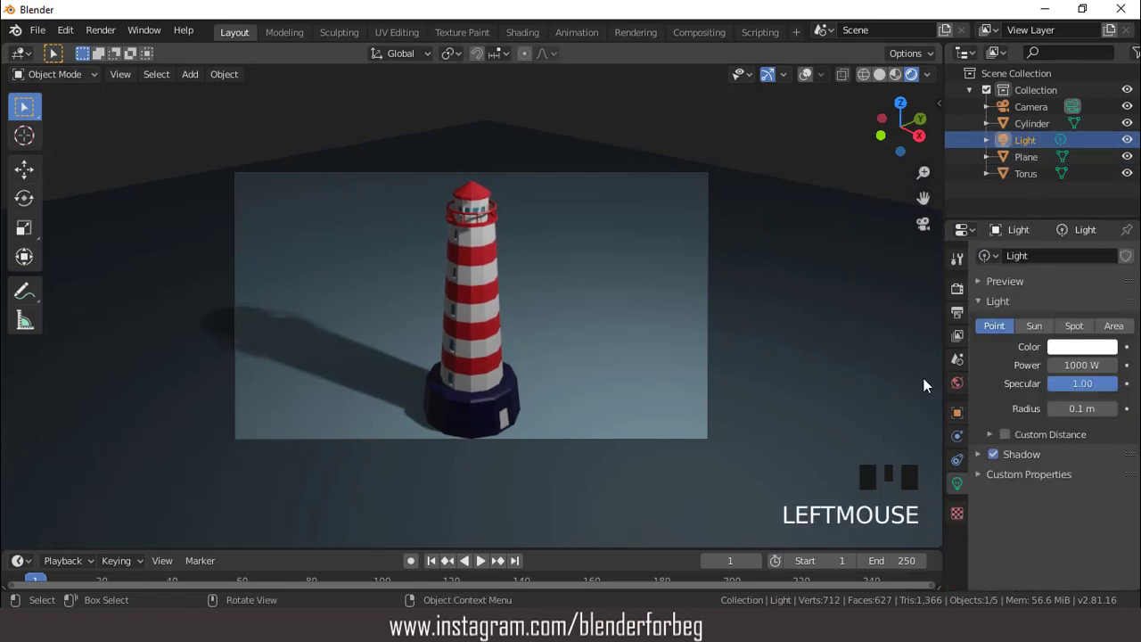
left_click(1114, 325)
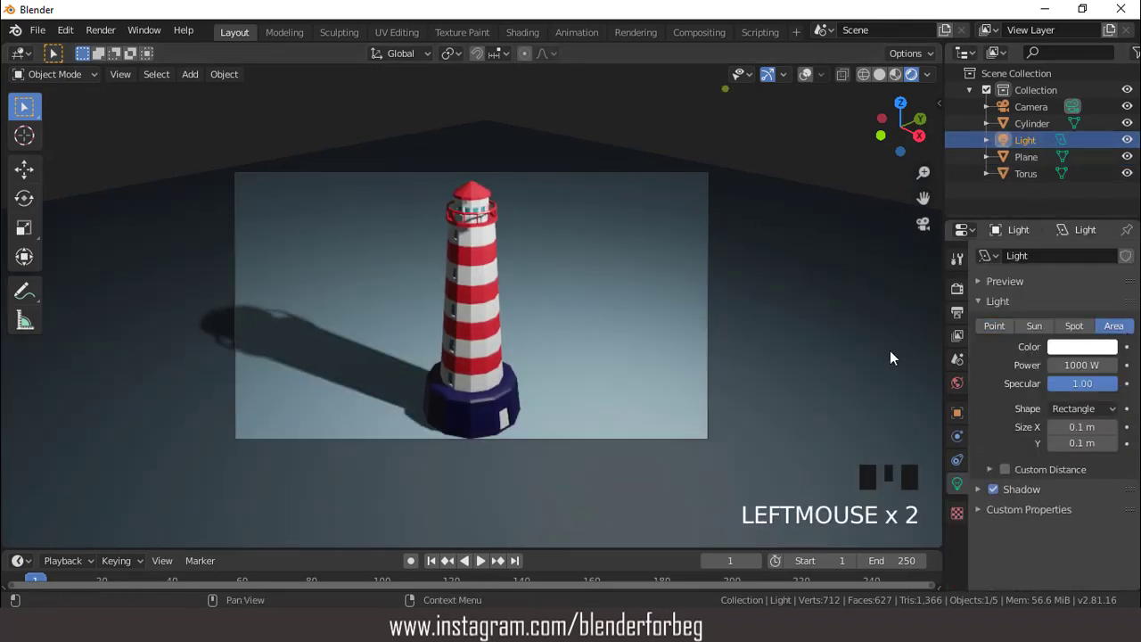
scroll(508, 357, "up", 1)
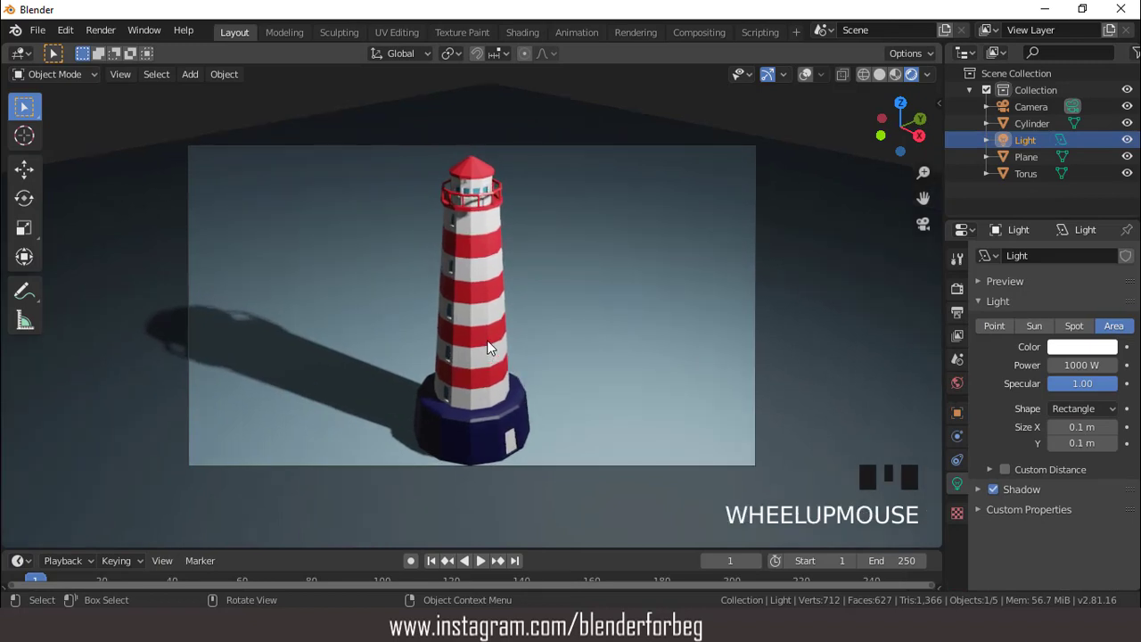
Show the overlays and rotate the lighthouse and its railing together about 31.1° around Z so the windows face the camera.
left_click(805, 74)
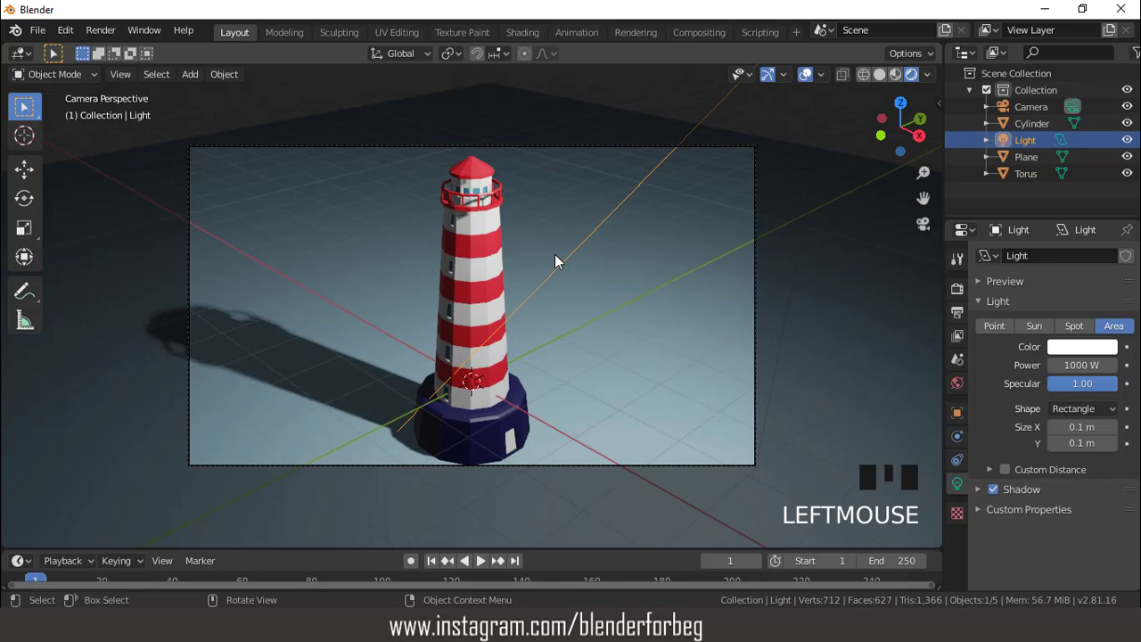
double_click(481, 276)
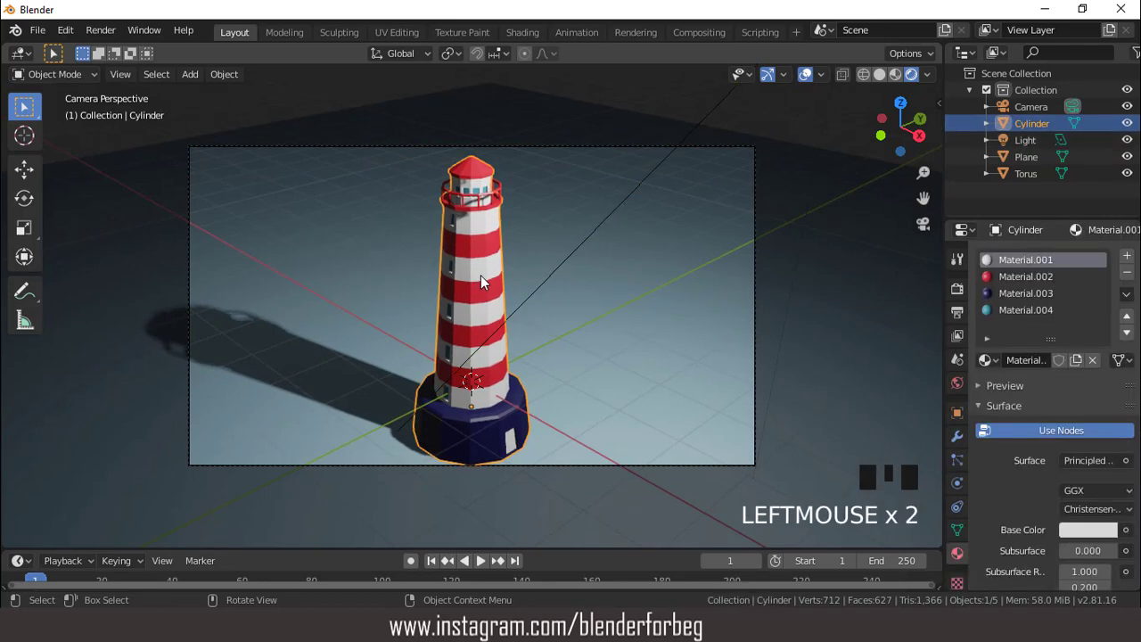
left_click(487, 197, "shift")
key("r")
key("z")
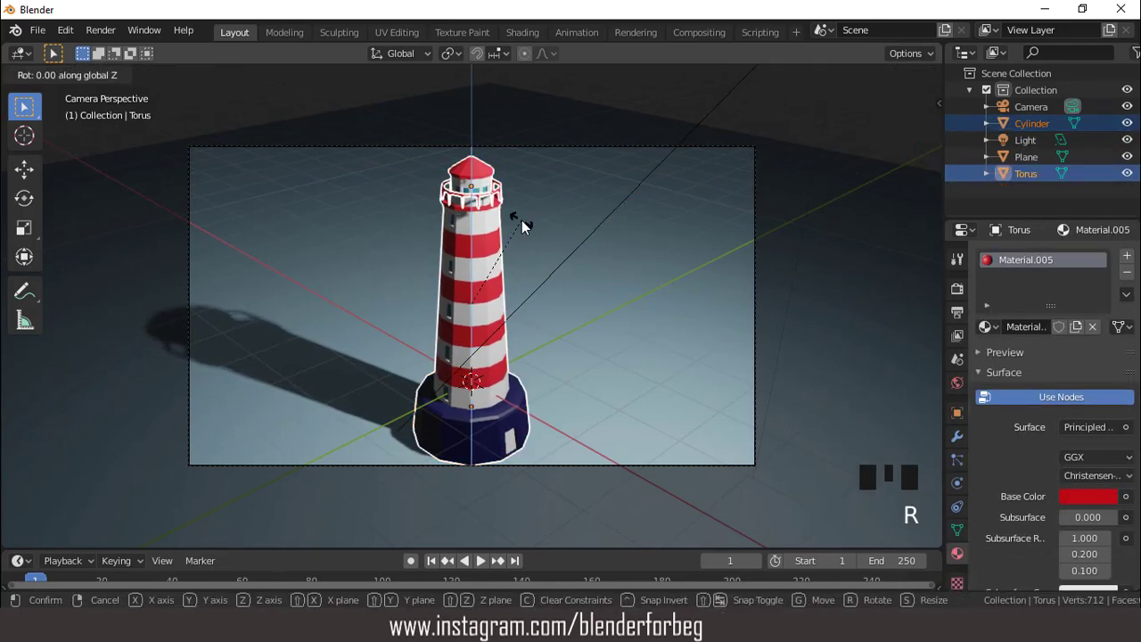
left_click(473, 222)
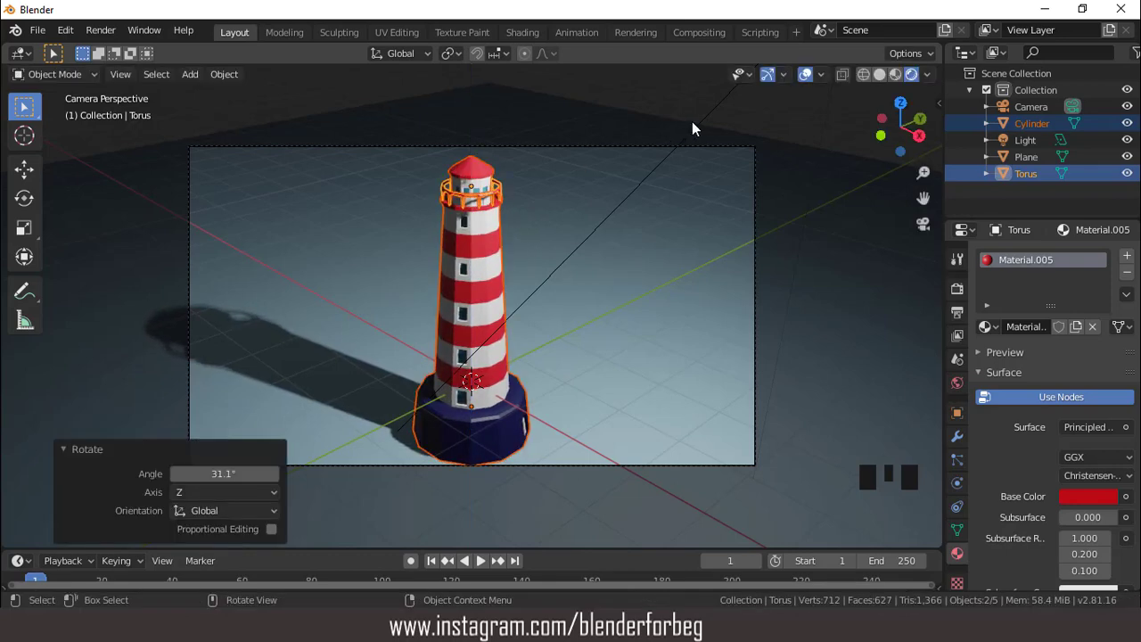
Hide the viewport overlays again and select the ground plane instead of the lighthouse to check the rendered framing.
left_click(806, 76)
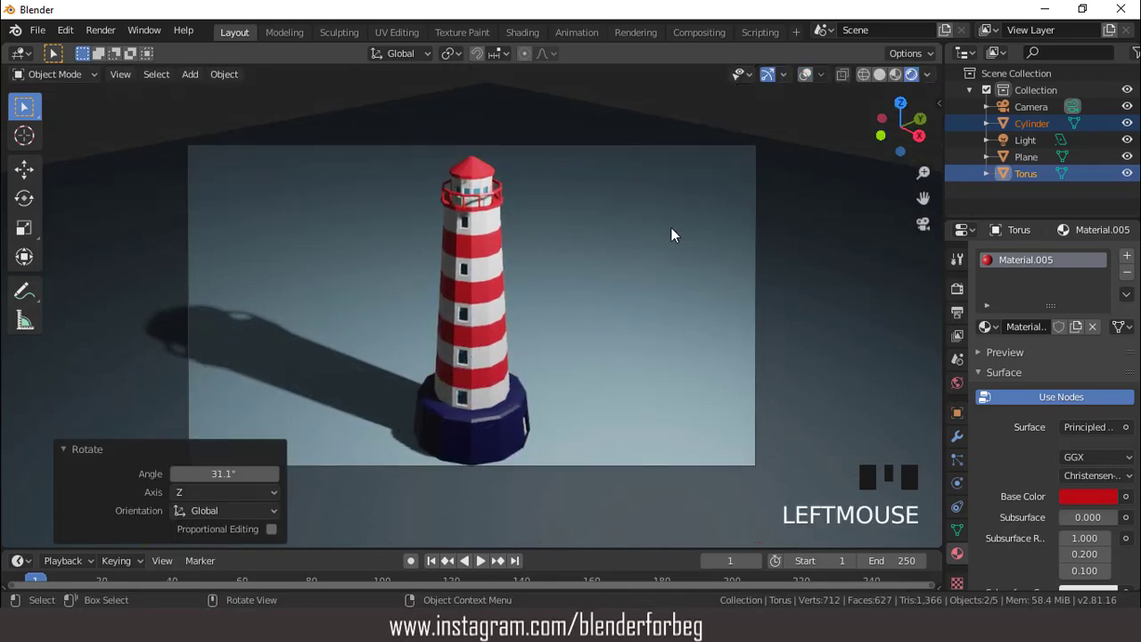
scroll(671, 235, "up", 1)
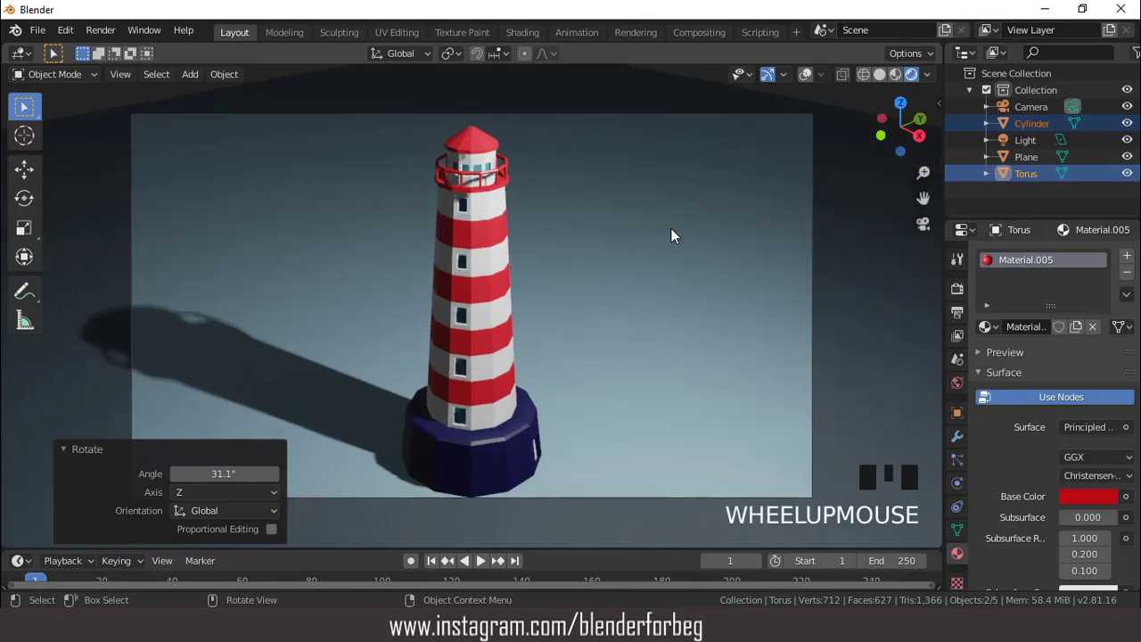
scroll(672, 235, "down", 1)
left_click(803, 242)
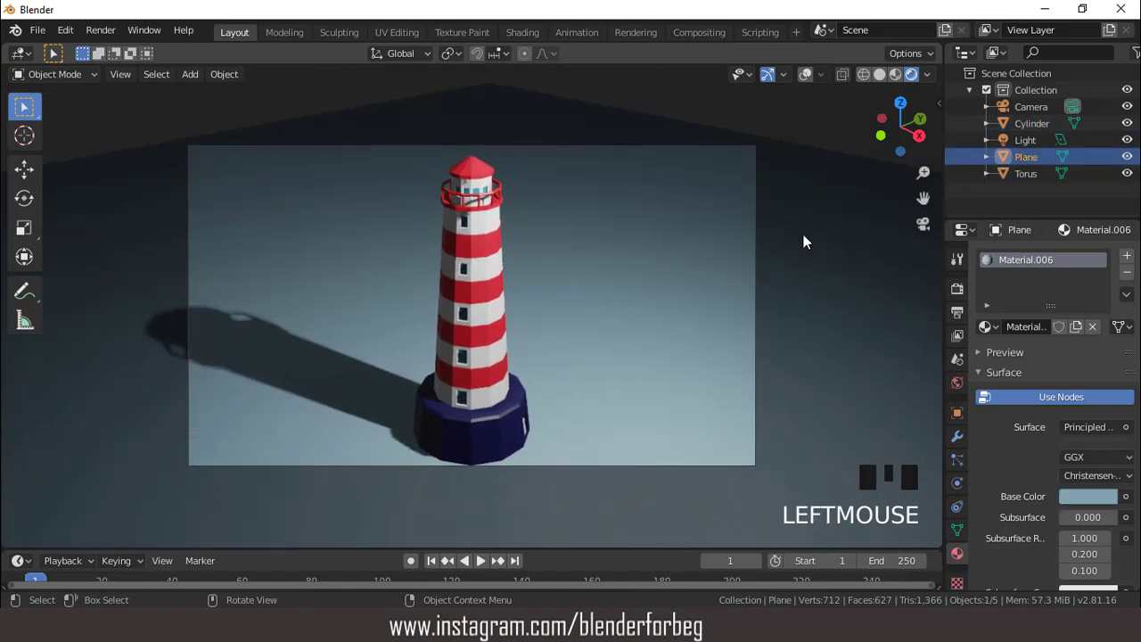
scroll(780, 254, "up", 2)
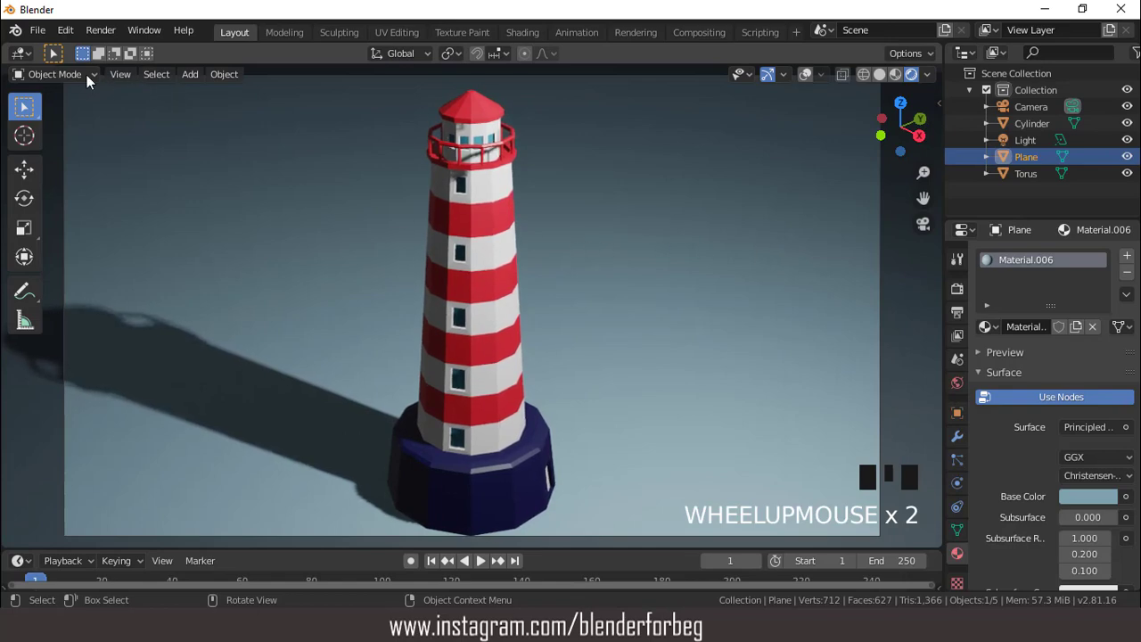
Make a viewport render image of the camera view, inspect the whole lighthouse, and close the render window.
left_click(118, 75)
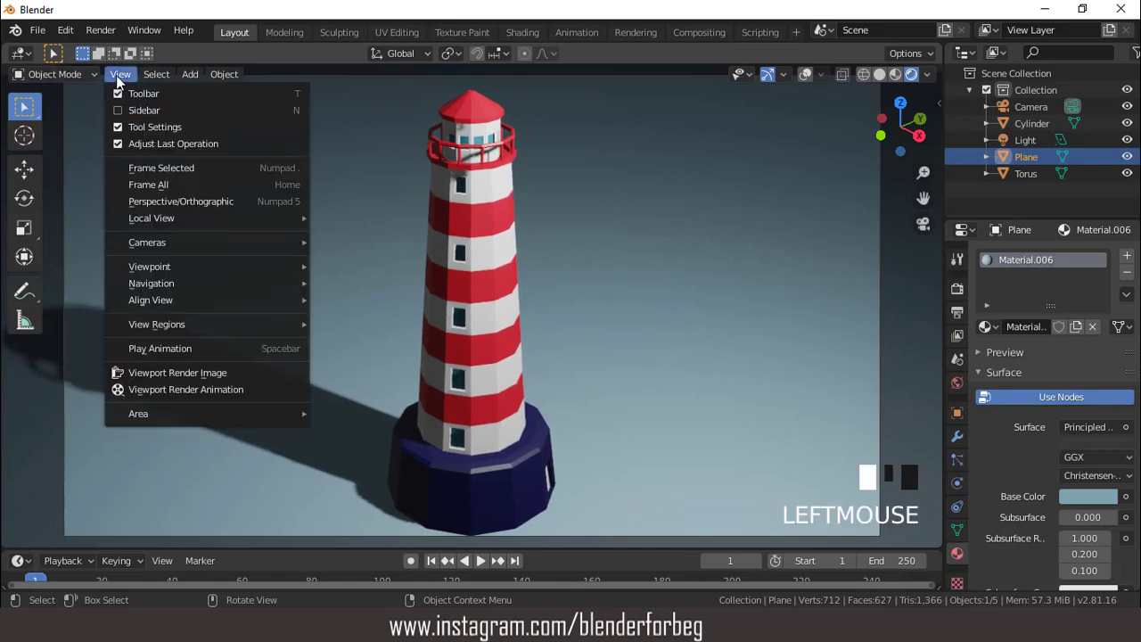
left_click(169, 373)
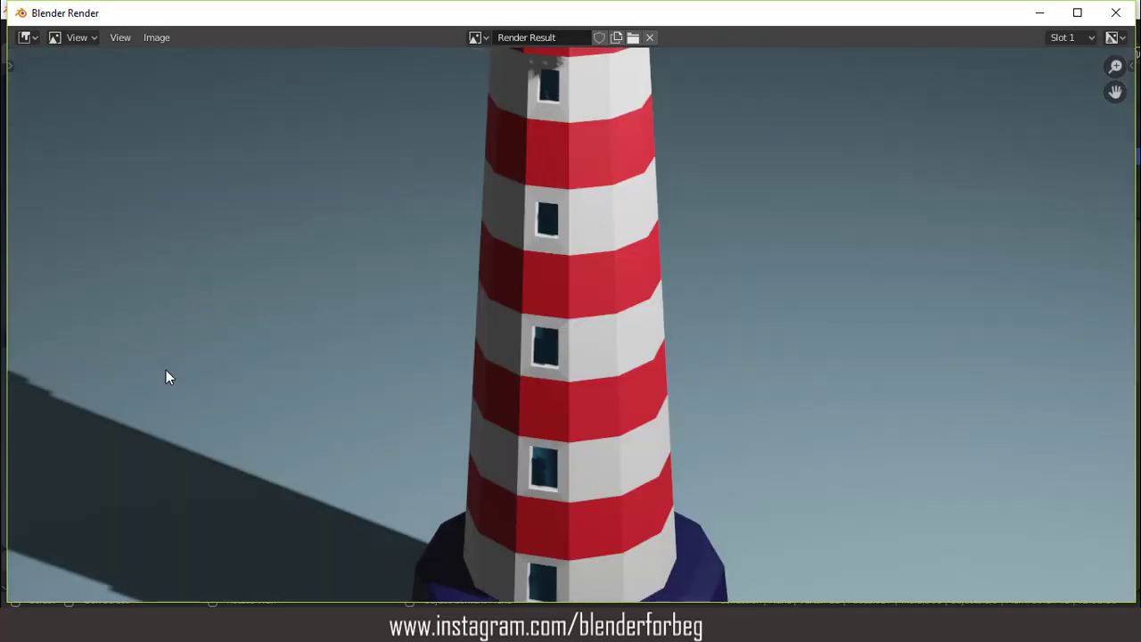
scroll(462, 237, "down", 5)
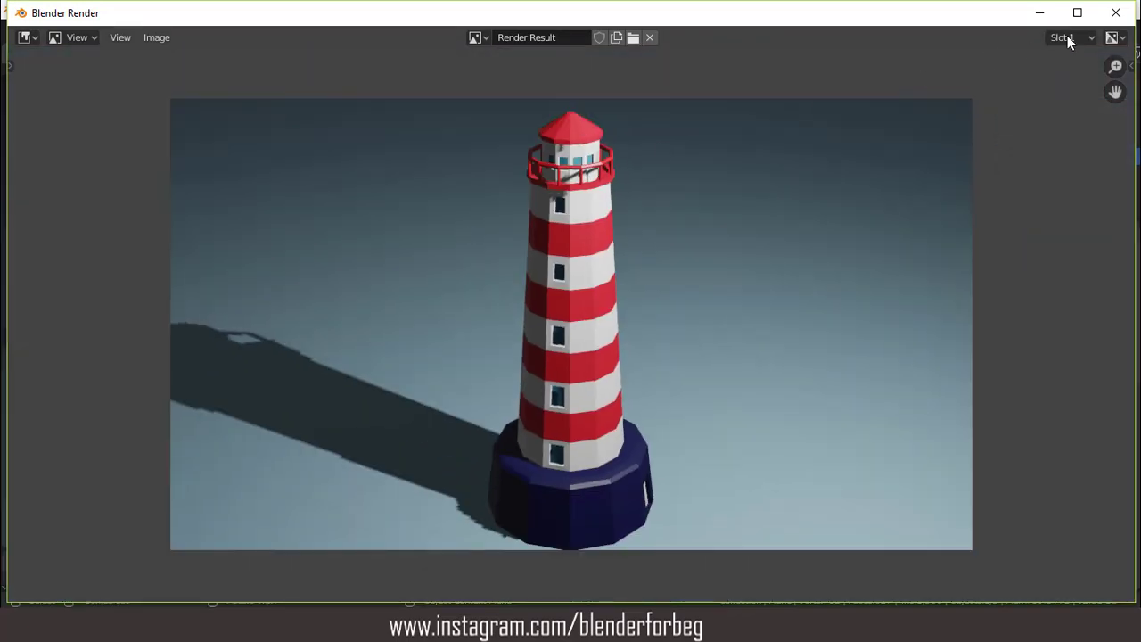
left_click(1116, 13)
scroll(566, 245, "down", 3)
scroll(564, 245, "up", 1)
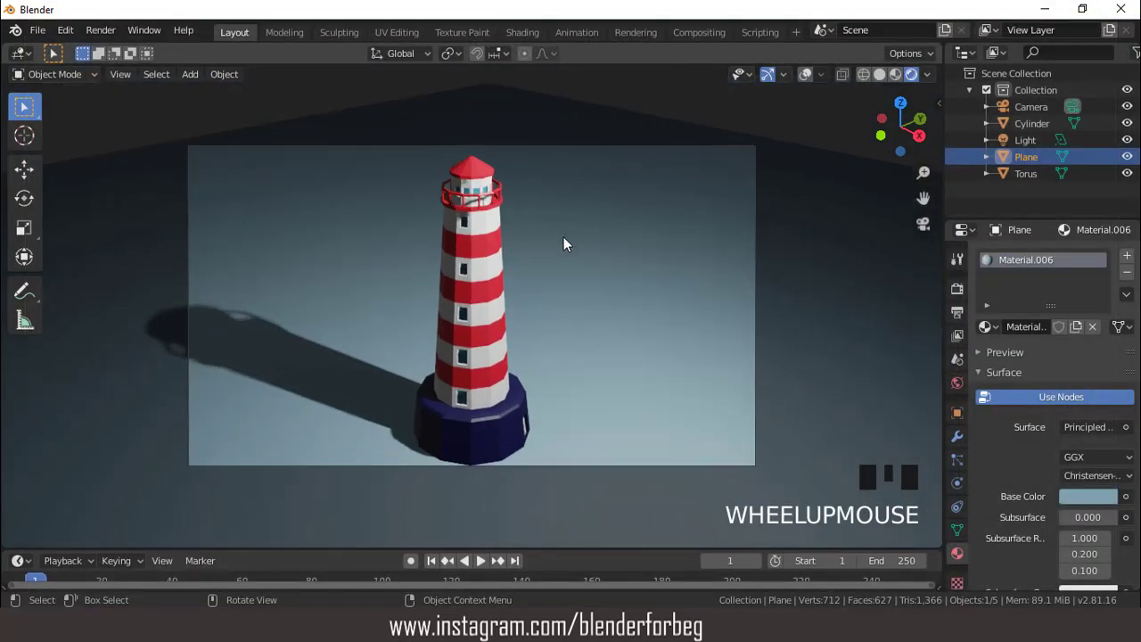